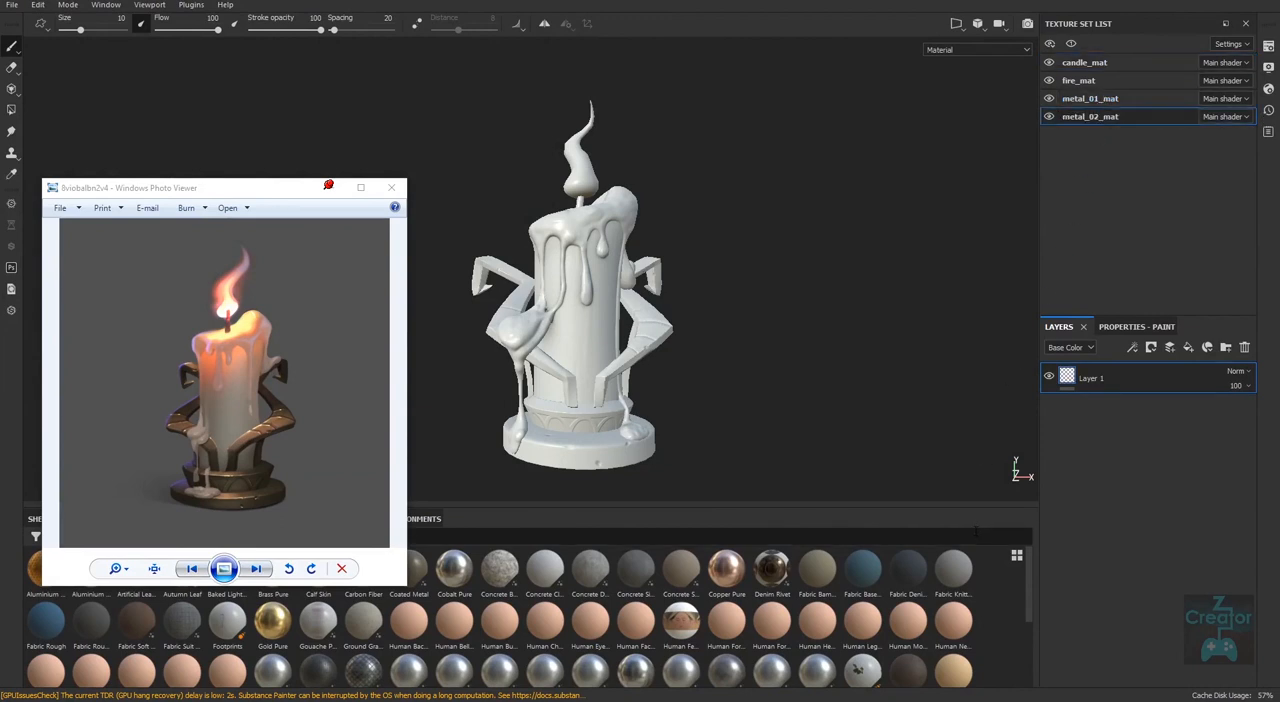
Isolate the metal_02_mat texture set so only the candle's round base disc is shown.
{"action": "key", "text": "alt+q"}
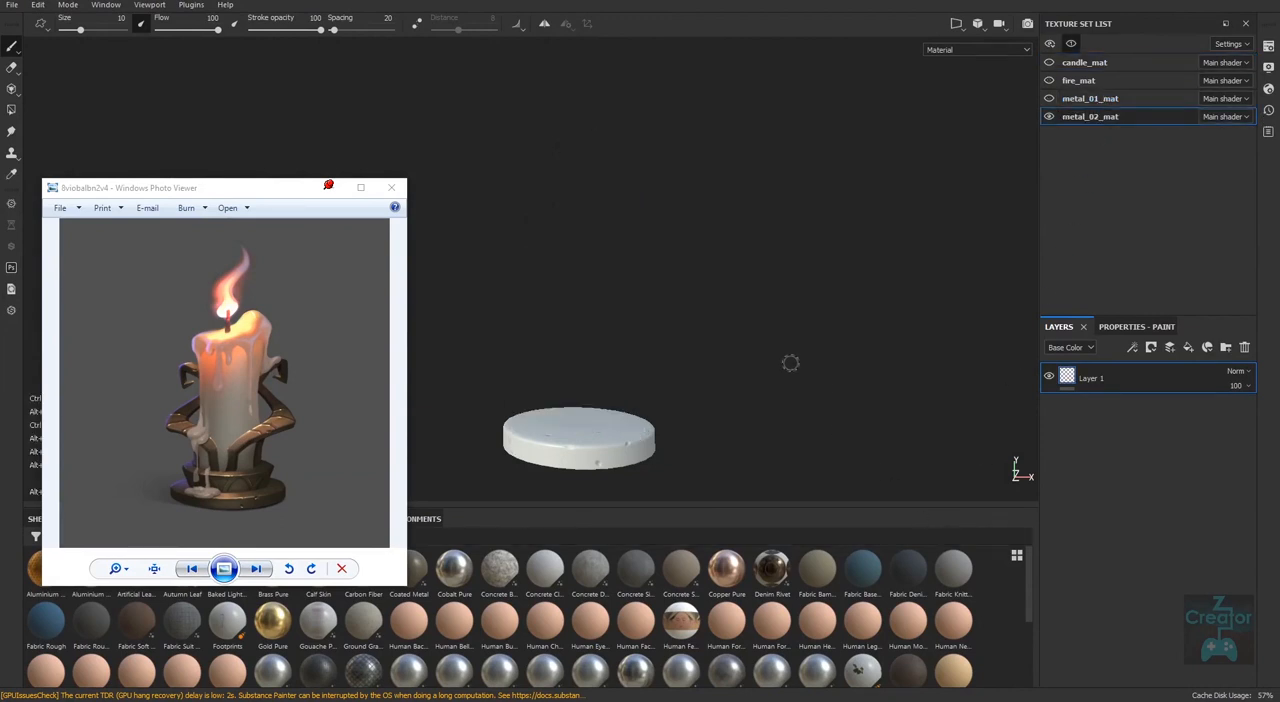
{"action": "left_click_drag", "start_coordinate": [743, 396], "coordinate": [747, 450], "text": "alt"}
{"action": "middle_click_drag", "start_coordinate": [747, 450], "coordinate": [757, 414], "text": "alt"}
{"action": "right_click_drag", "start_coordinate": [757, 414], "coordinate": [757, 457], "text": "alt"}
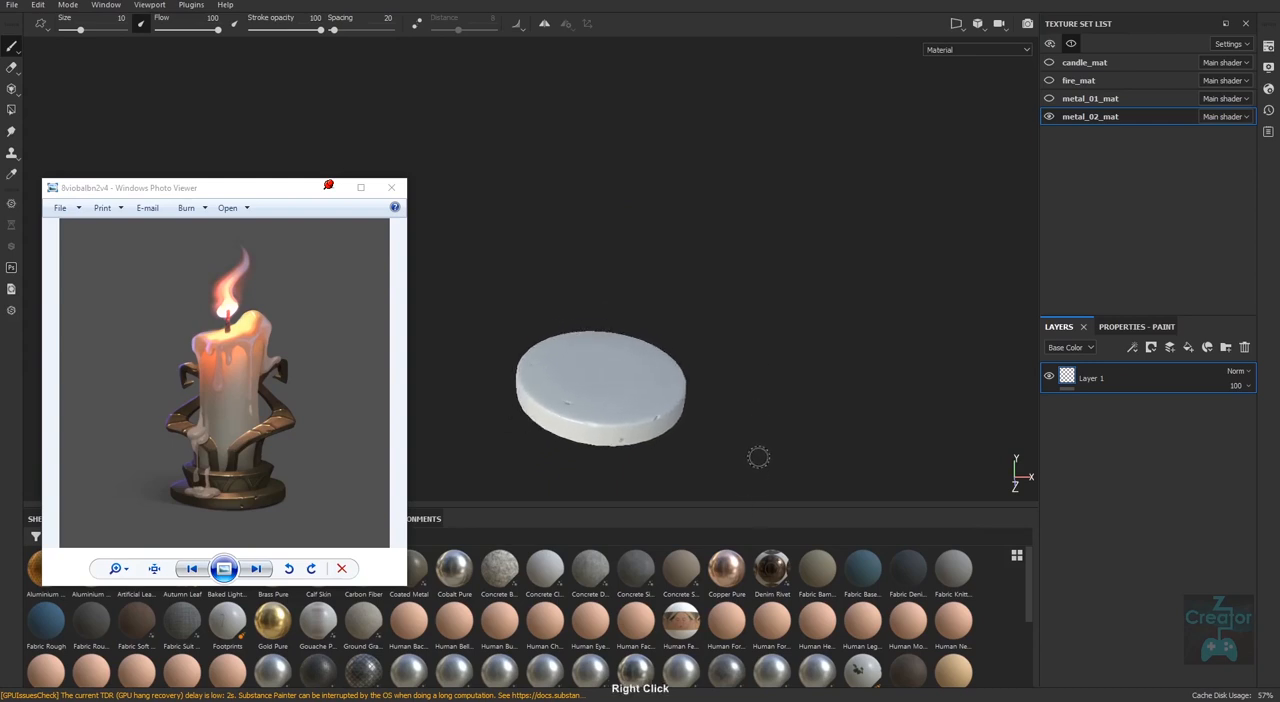
{"action": "middle_click_drag", "start_coordinate": [757, 457], "coordinate": [749, 420], "text": "alt"}
Zoom the reference image in on the candle's metal base and move its viewer window clear of the shelf.
{"action": "left_click", "coordinate": [124, 567]}
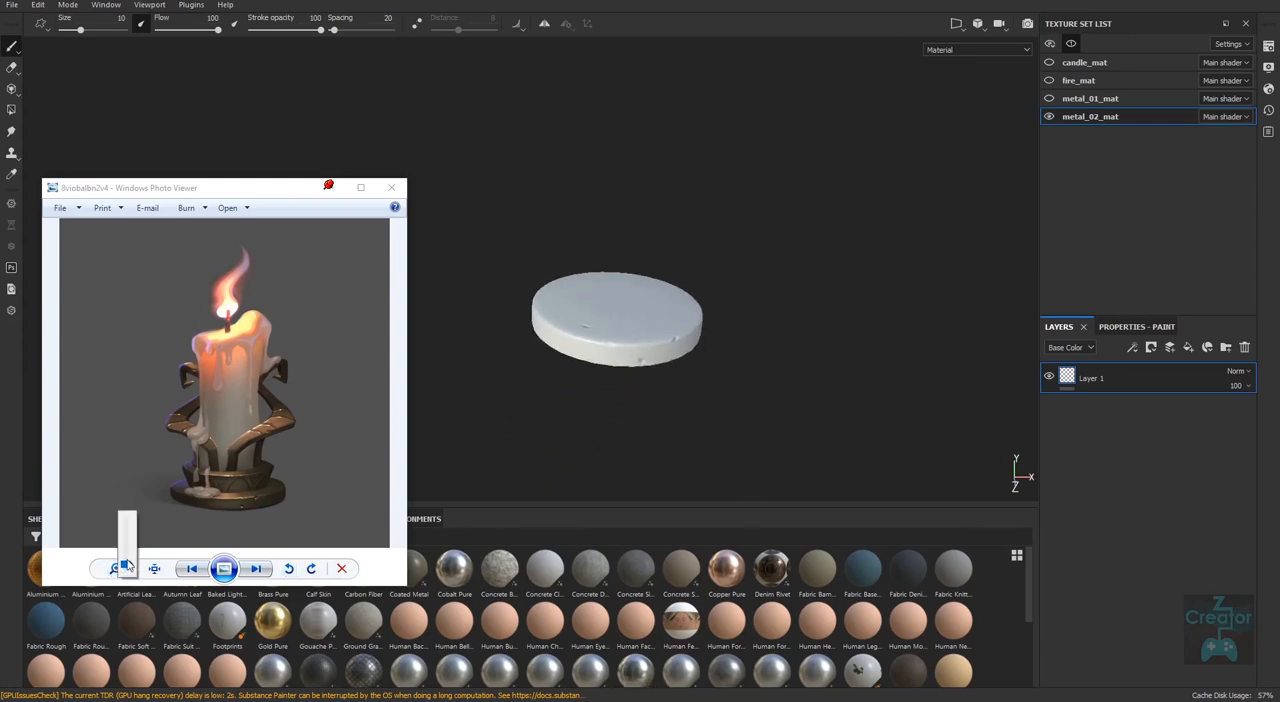
{"action": "left_click_drag", "start_coordinate": [127, 567], "coordinate": [127, 544]}
{"action": "left_click_drag", "start_coordinate": [253, 455], "coordinate": [249, 293]}
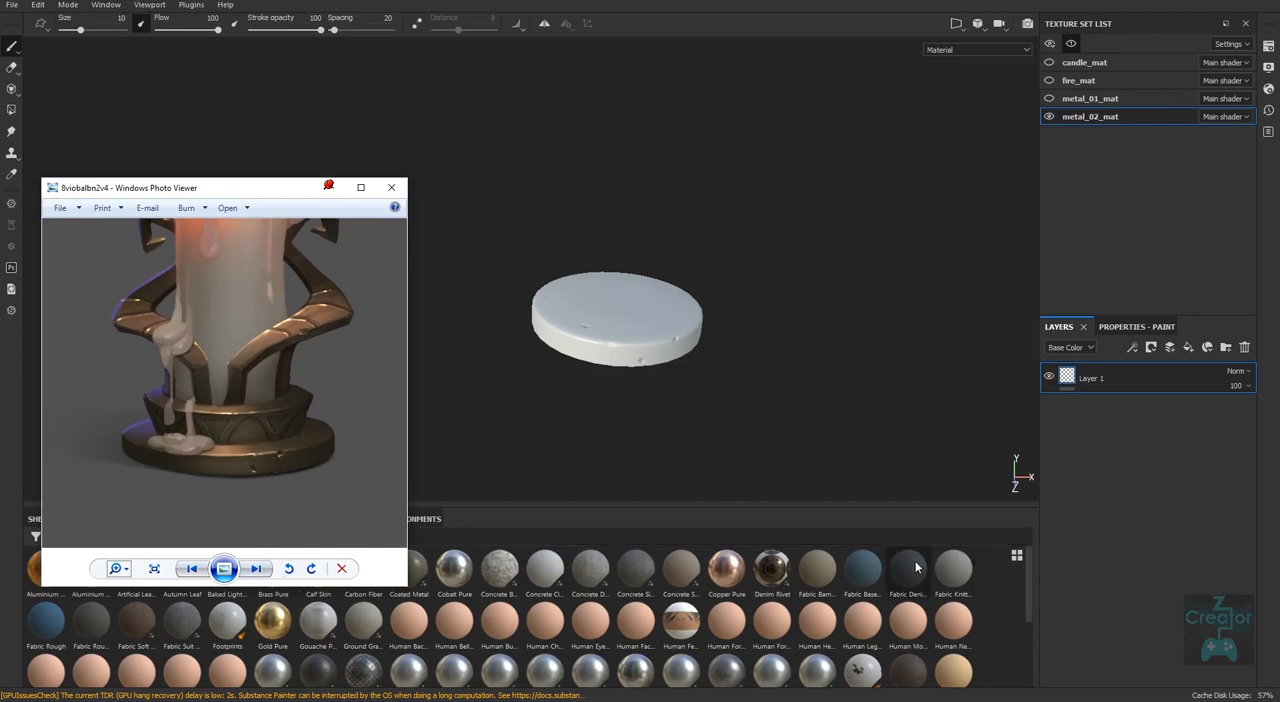
{"action": "left_click_drag", "start_coordinate": [288, 233], "coordinate": [281, 113]}
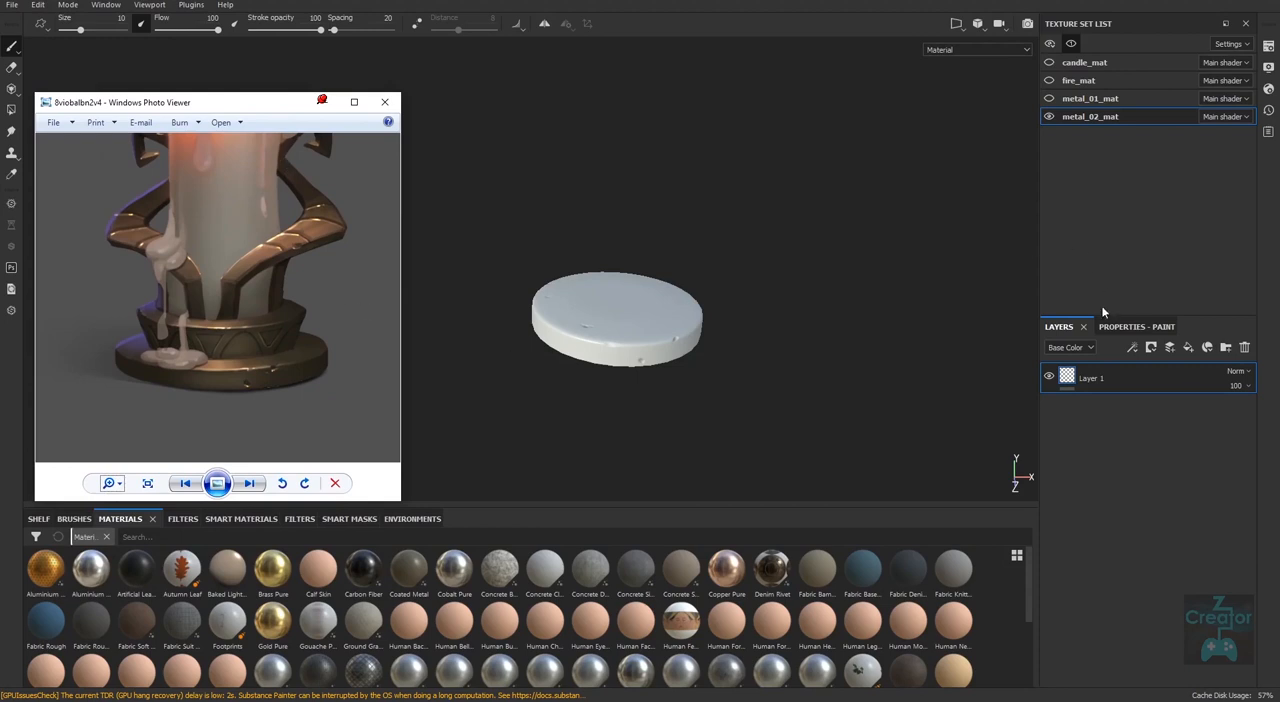
Delete Layer 1 from metal_02_mat and reposition the reference image window slightly.
{"action": "left_click", "coordinate": [1244, 346]}
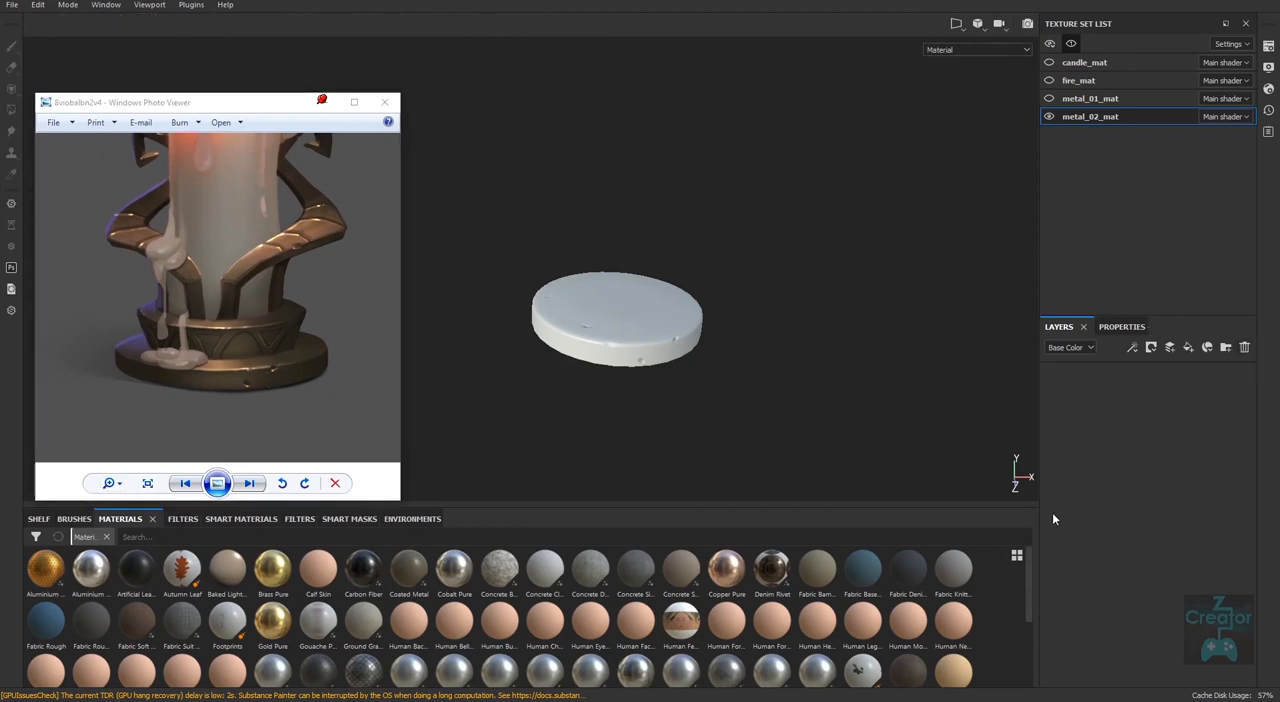
{"action": "left_click_drag", "start_coordinate": [227, 103], "coordinate": [244, 96]}
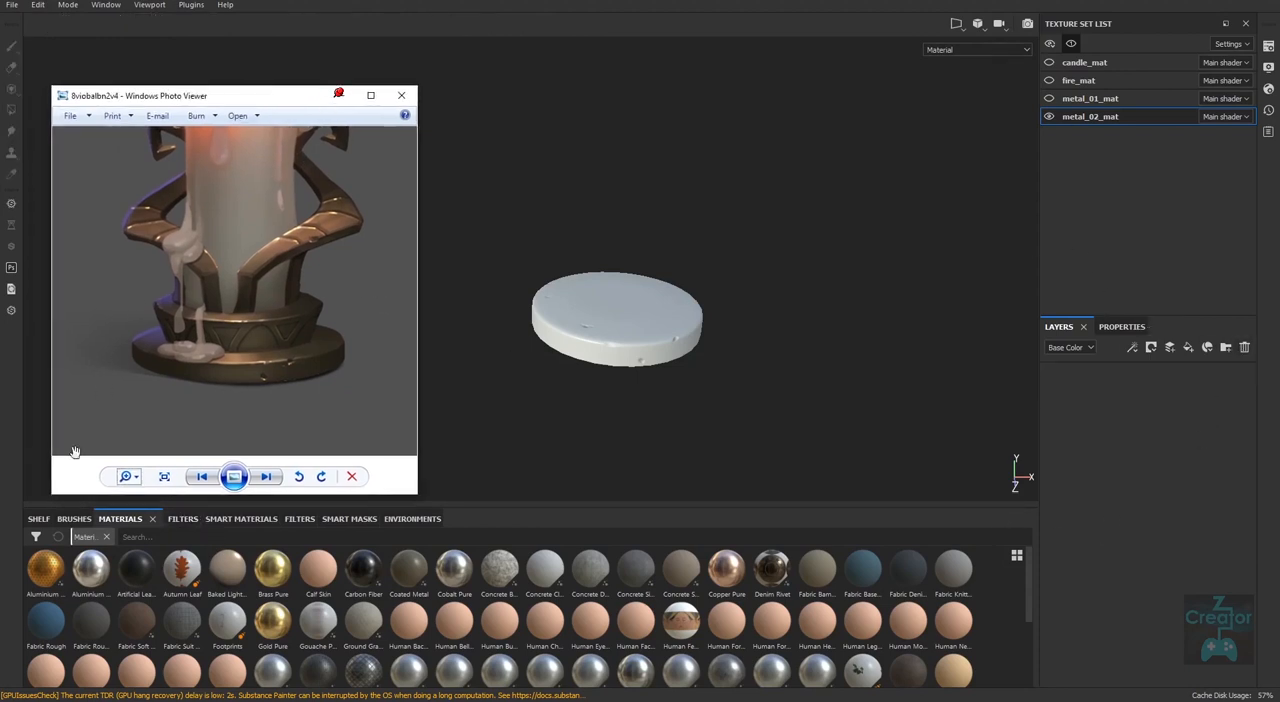
Add the Bronze Armor smart material from the shelf to the empty layer stack of metal_02_mat.
{"action": "left_click", "coordinate": [38, 518]}
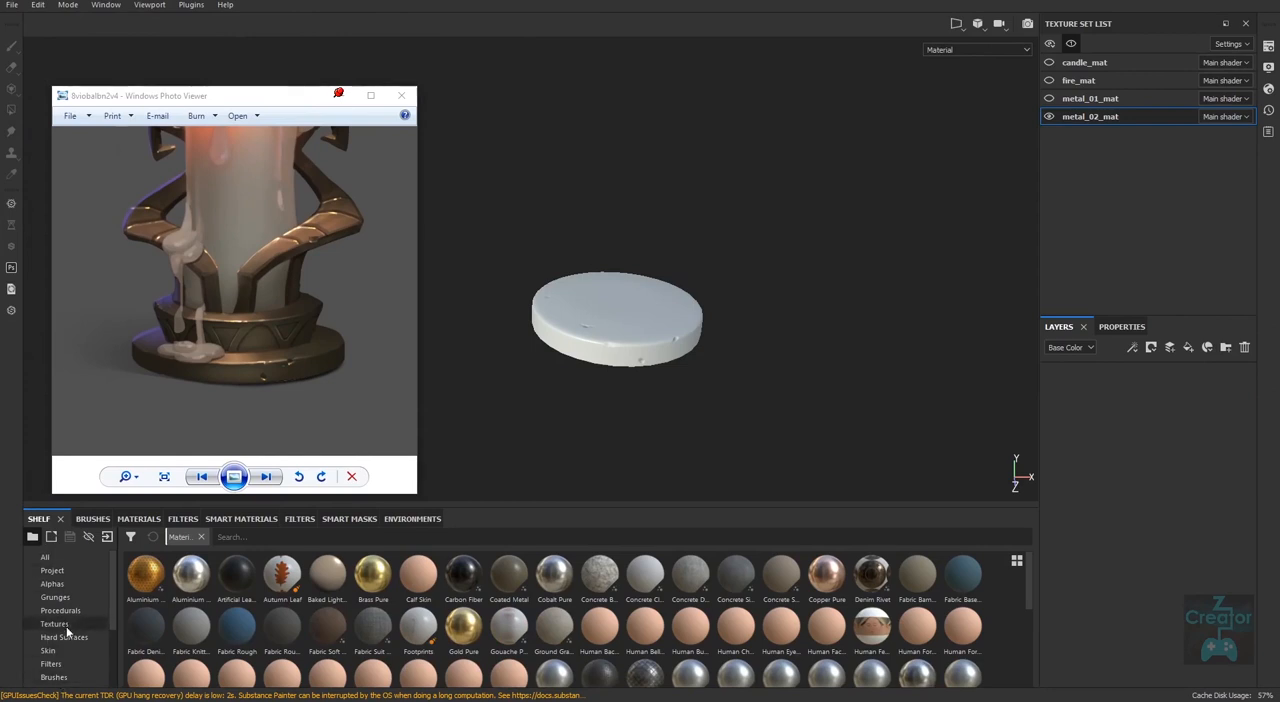
{"action": "left_click_drag", "start_coordinate": [111, 588], "coordinate": [111, 636]}
{"action": "scroll", "coordinate": [112, 640], "scroll_direction": "down", "scroll_amount": 1}
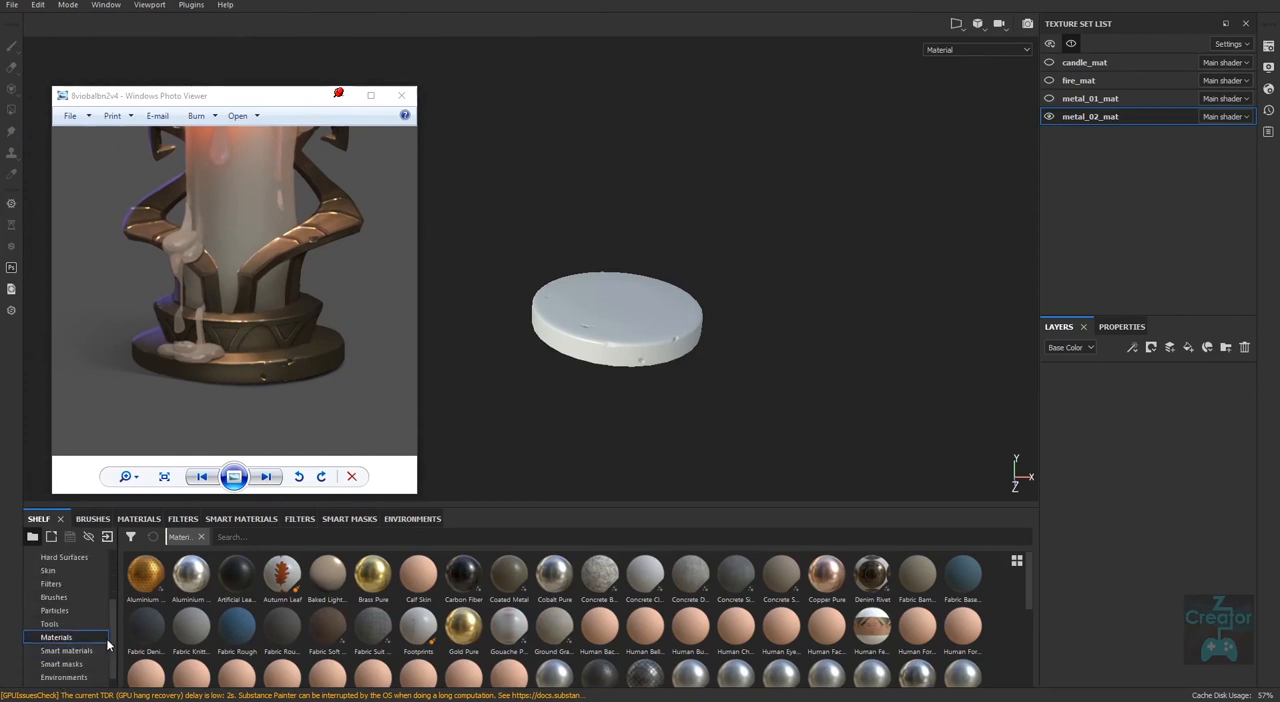
{"action": "left_click", "coordinate": [140, 519]}
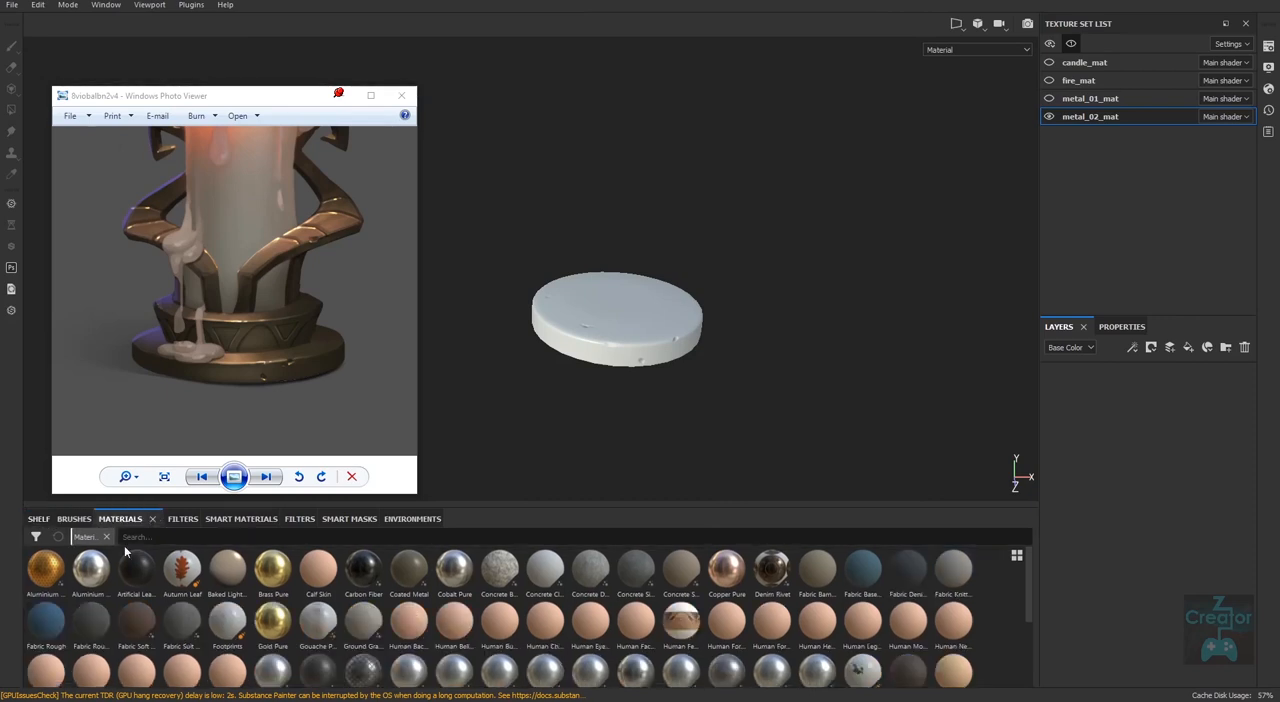
{"action": "left_click", "coordinate": [263, 525]}
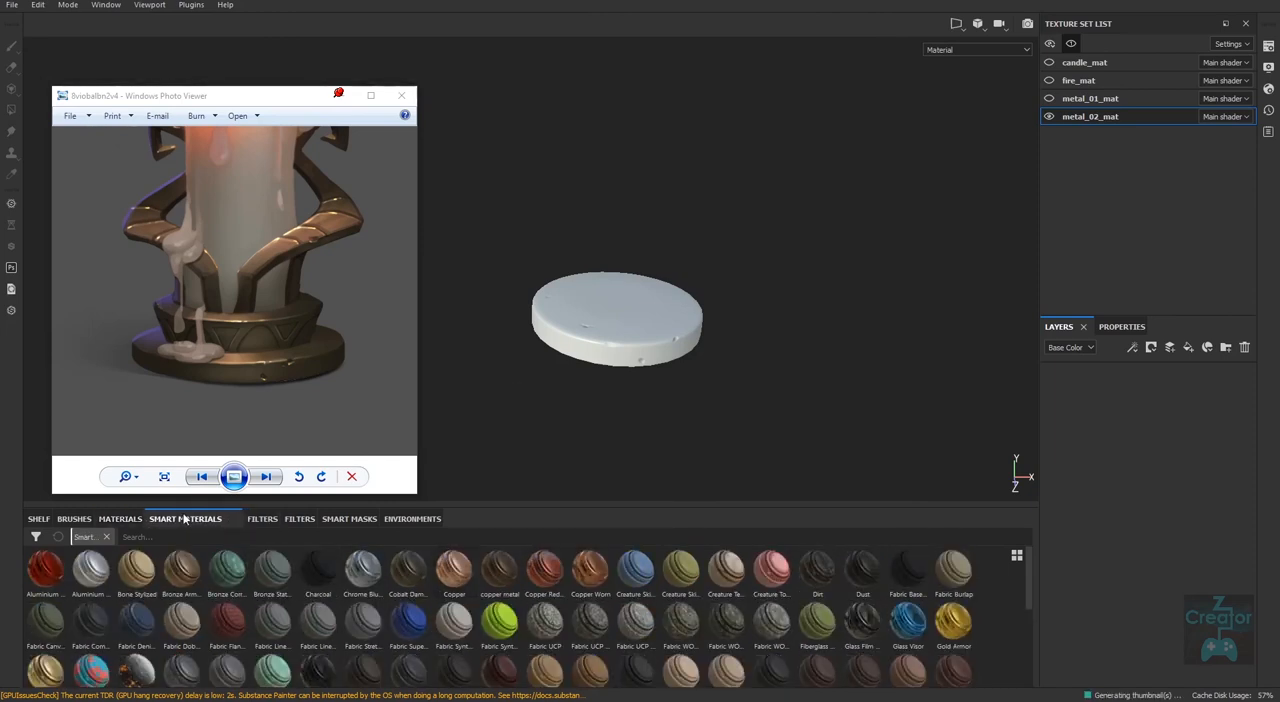
{"action": "left_click", "coordinate": [136, 520]}
{"action": "left_click", "coordinate": [200, 519]}
{"action": "left_click", "coordinate": [120, 519]}
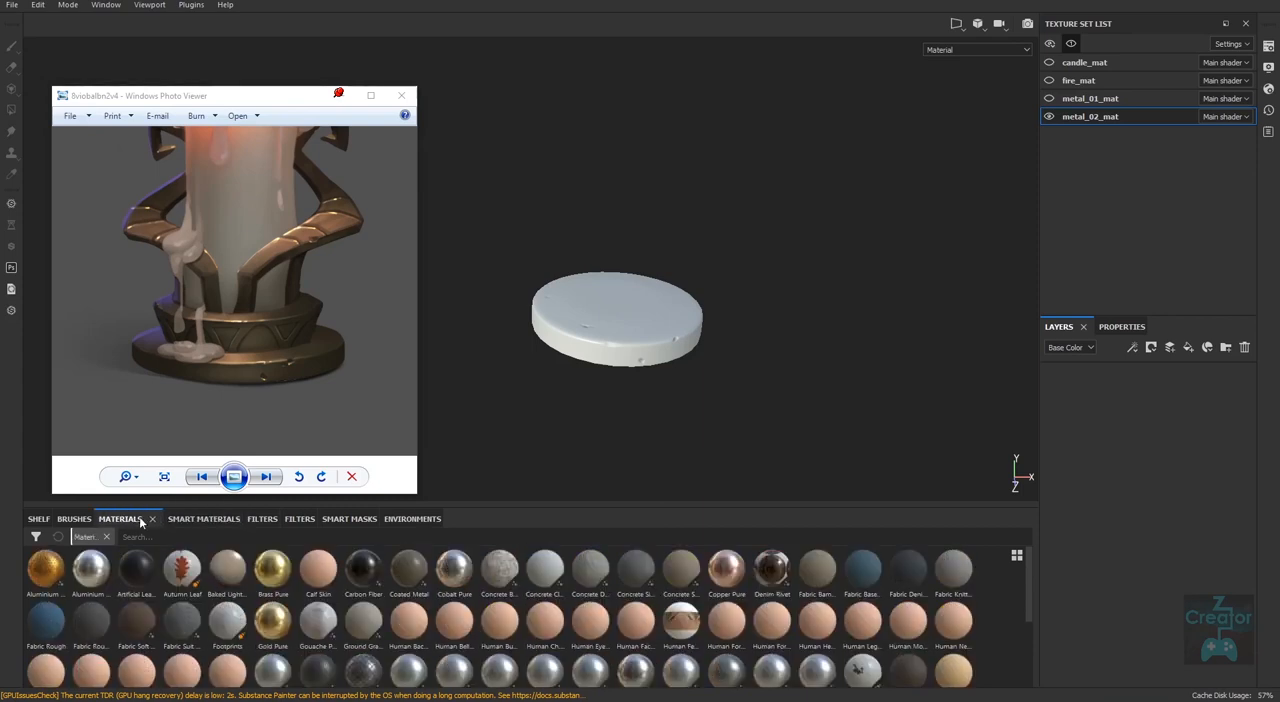
{"action": "left_click", "coordinate": [196, 520]}
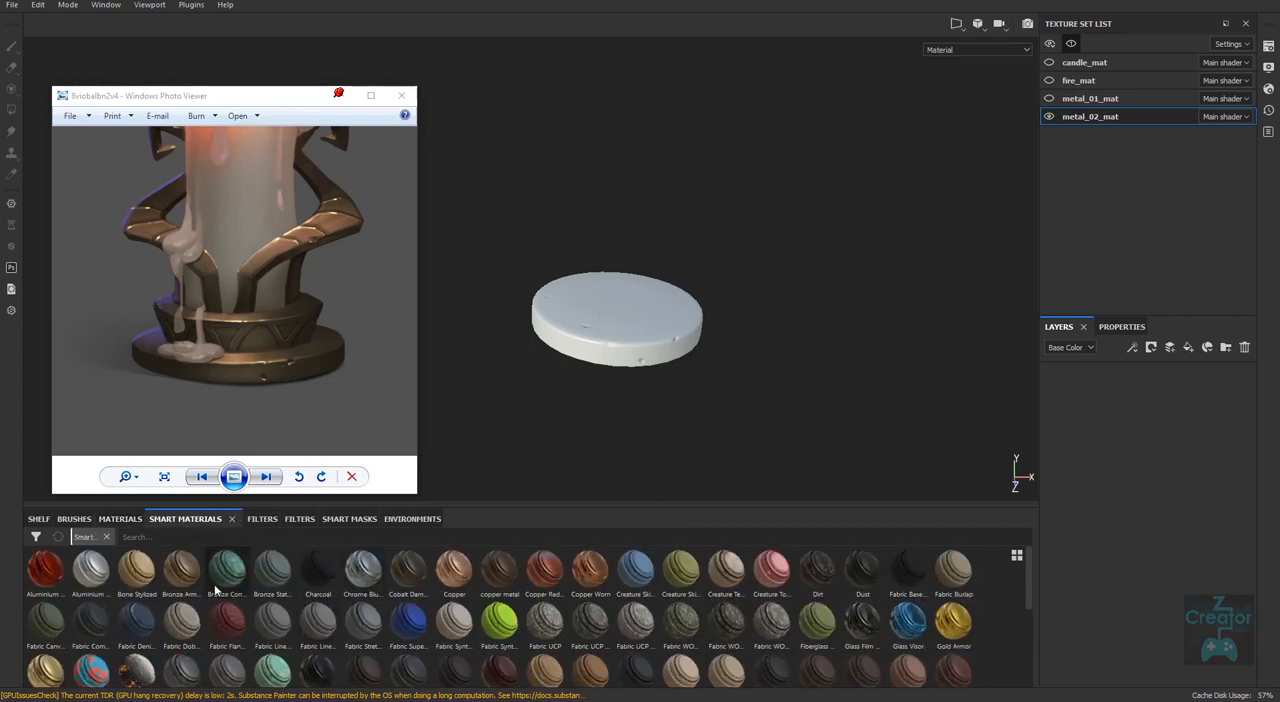
{"action": "left_click_drag", "start_coordinate": [181, 578], "coordinate": [1128, 457]}
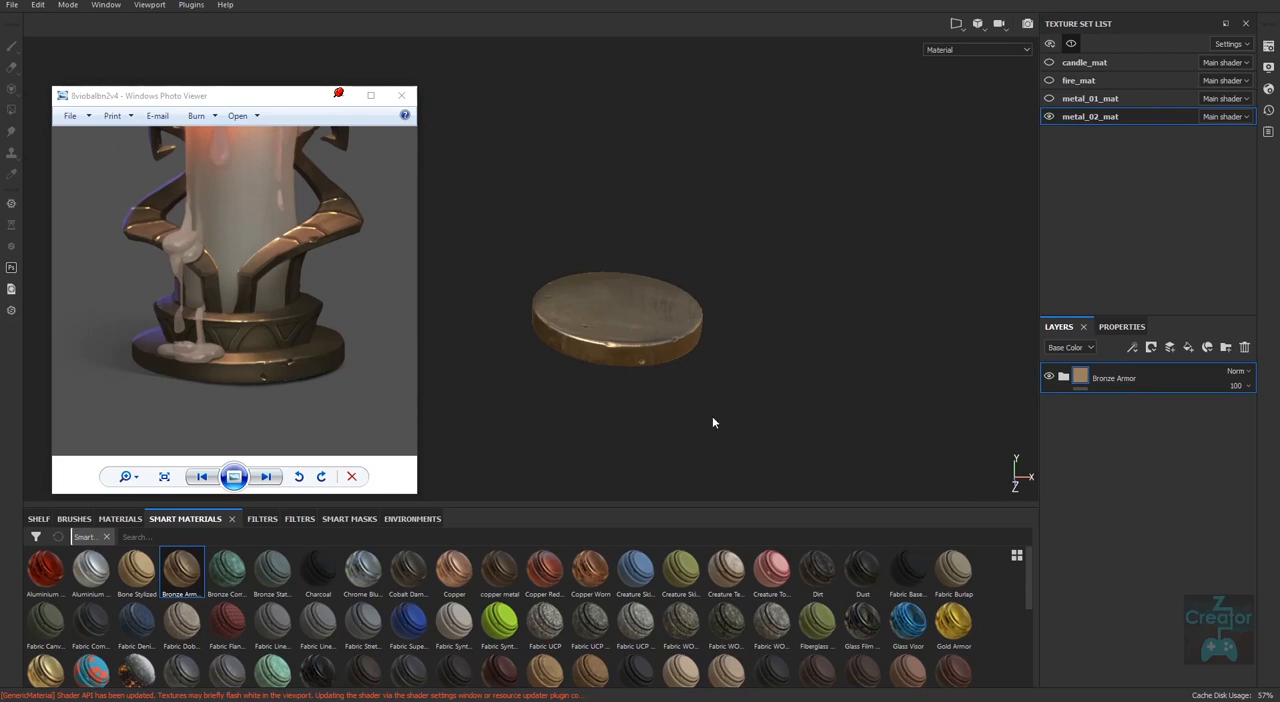
Examine the bronze surface of the base disc from several angles and up close against the reference image.
{"action": "left_click_drag", "start_coordinate": [715, 372], "coordinate": [699, 456], "text": "alt"}
{"action": "middle_click_drag", "start_coordinate": [710, 340], "coordinate": [706, 392], "text": "alt"}
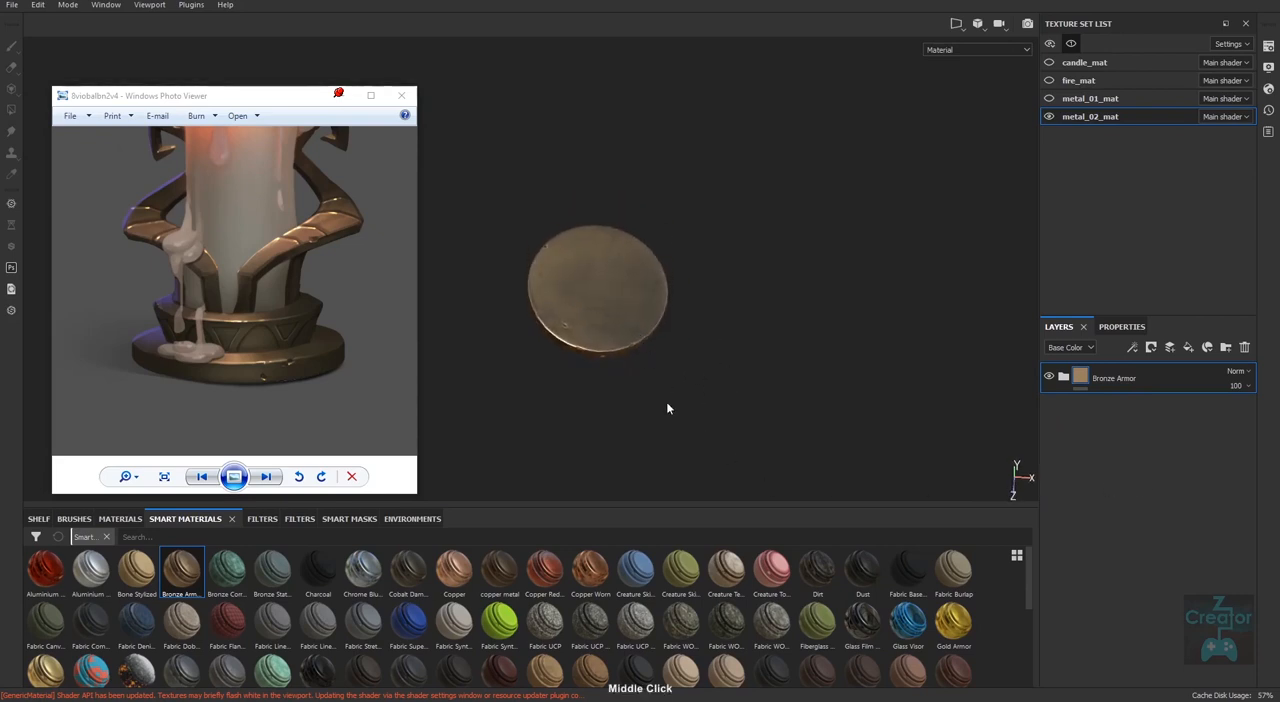
{"action": "left_click_drag", "start_coordinate": [668, 408], "coordinate": [677, 377], "text": "alt"}
{"action": "middle_click_drag", "start_coordinate": [679, 449], "coordinate": [683, 403], "text": "alt"}
{"action": "right_click_drag", "start_coordinate": [689, 368], "coordinate": [700, 427], "text": "alt"}
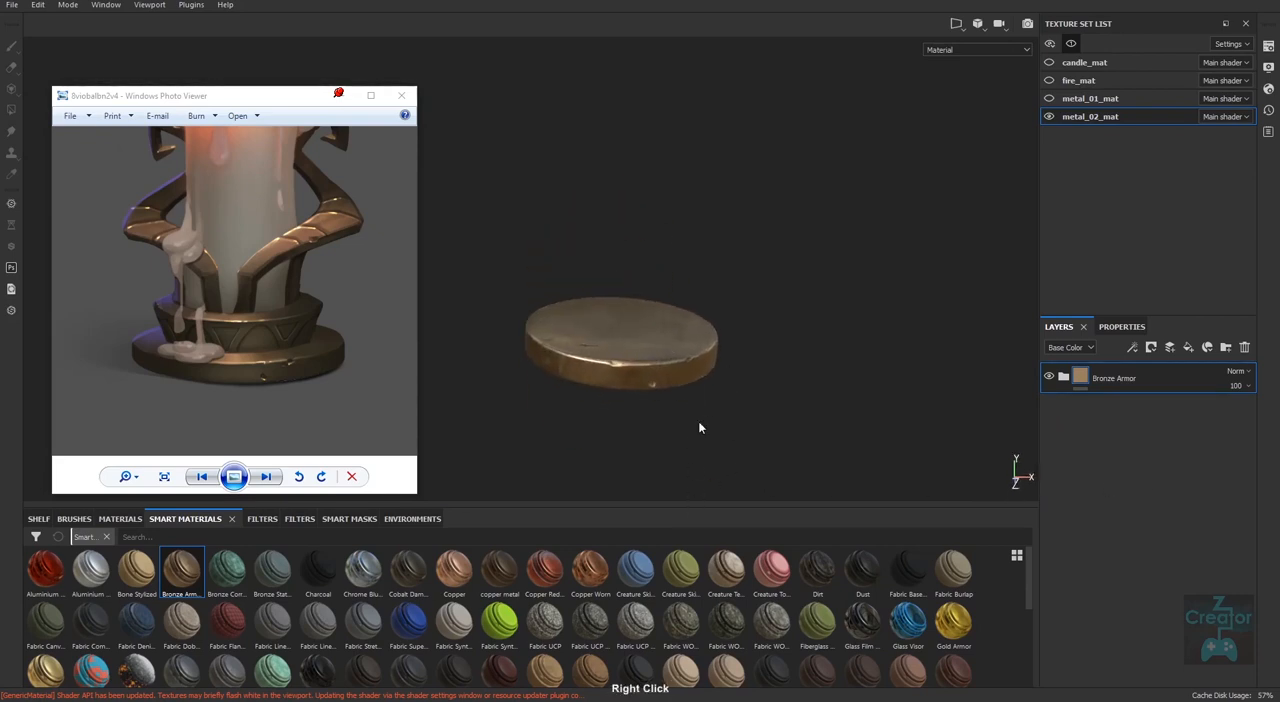
{"action": "left_click_drag", "start_coordinate": [700, 428], "coordinate": [745, 416], "text": "alt"}
{"action": "middle_click_drag", "start_coordinate": [699, 375], "coordinate": [686, 390], "text": "alt"}
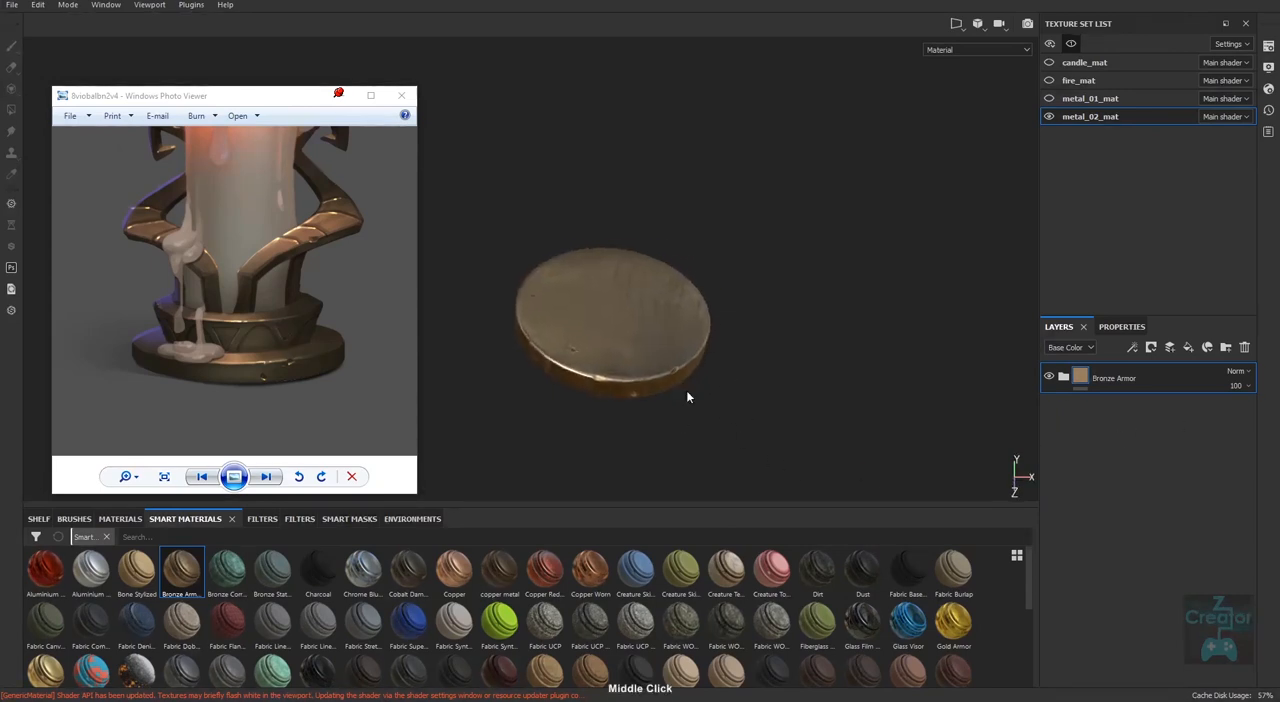
{"action": "right_click_drag", "start_coordinate": [730, 412], "coordinate": [875, 470], "text": "alt"}
{"action": "left_click_drag", "start_coordinate": [665, 445], "coordinate": [739, 448], "text": "alt"}
{"action": "middle_click_drag", "start_coordinate": [740, 455], "coordinate": [1008, 441], "text": "alt"}
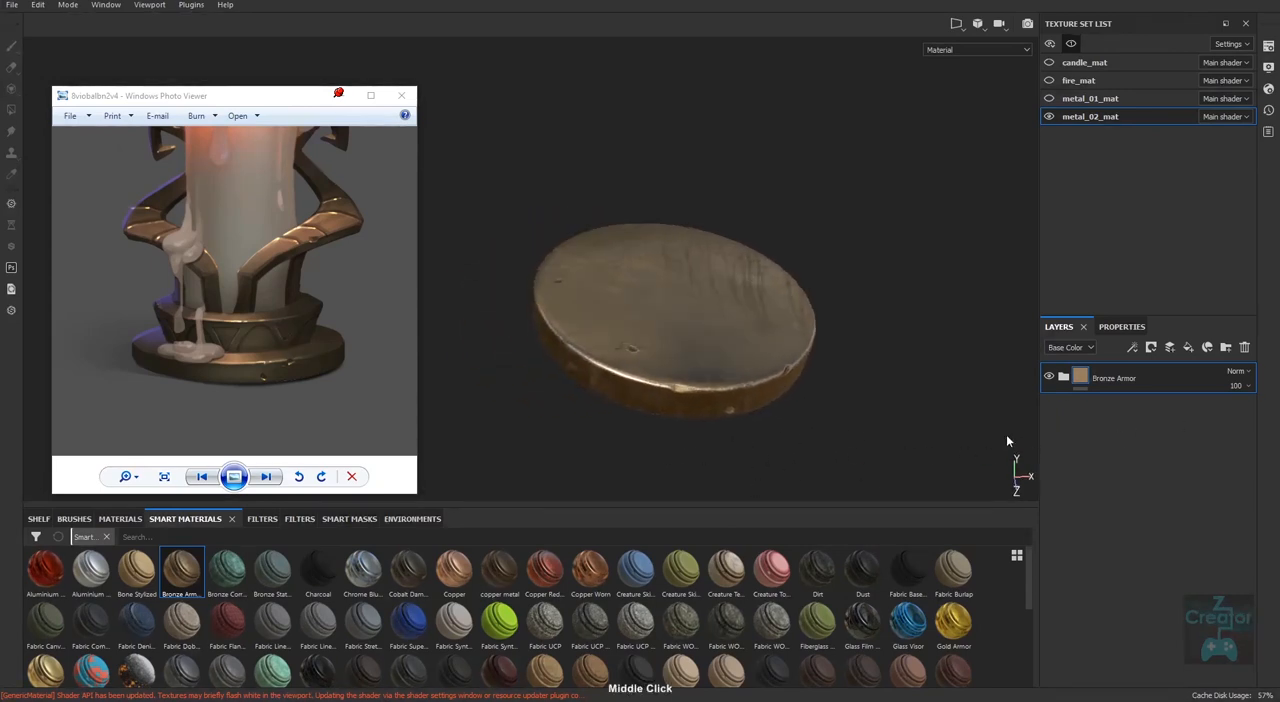
Expand the Bronze Armor folder and hide its other layers and the Finish Rough and Fill effects, leaving only Base Metal visible.
{"action": "left_click", "coordinate": [1064, 380]}
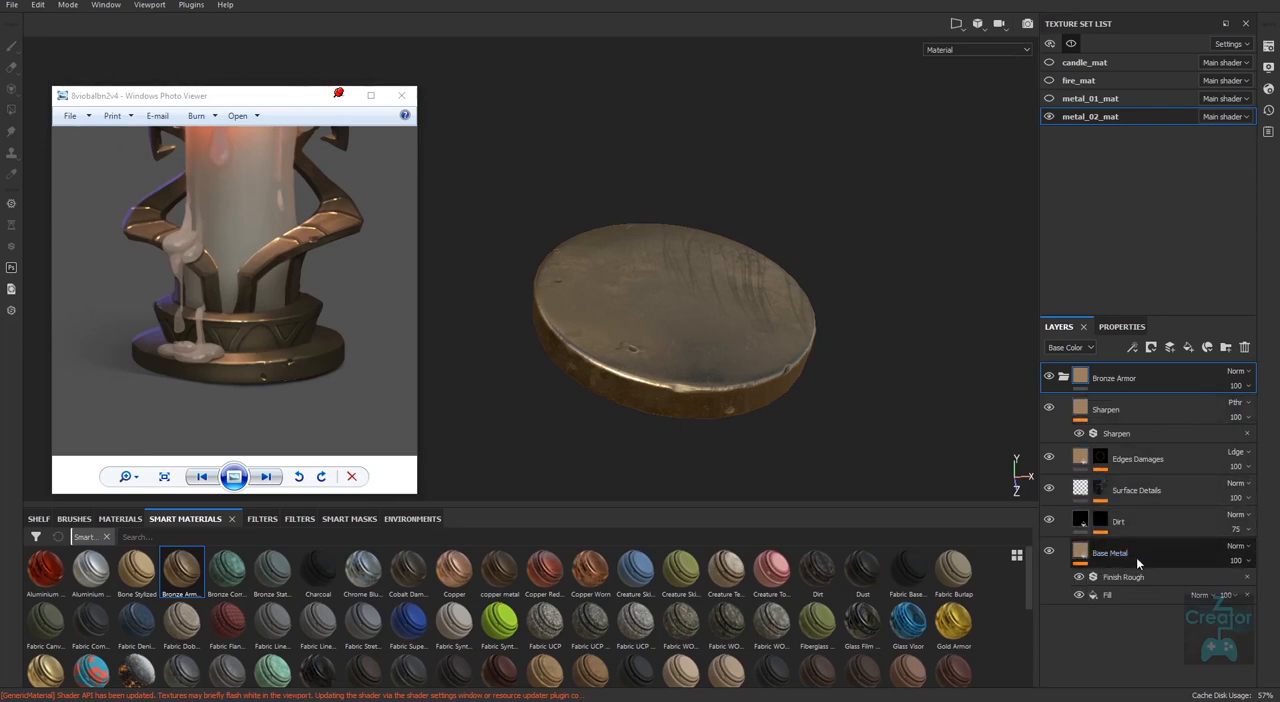
{"action": "left_click", "coordinate": [1049, 457]}
{"action": "left_click", "coordinate": [1049, 488]}
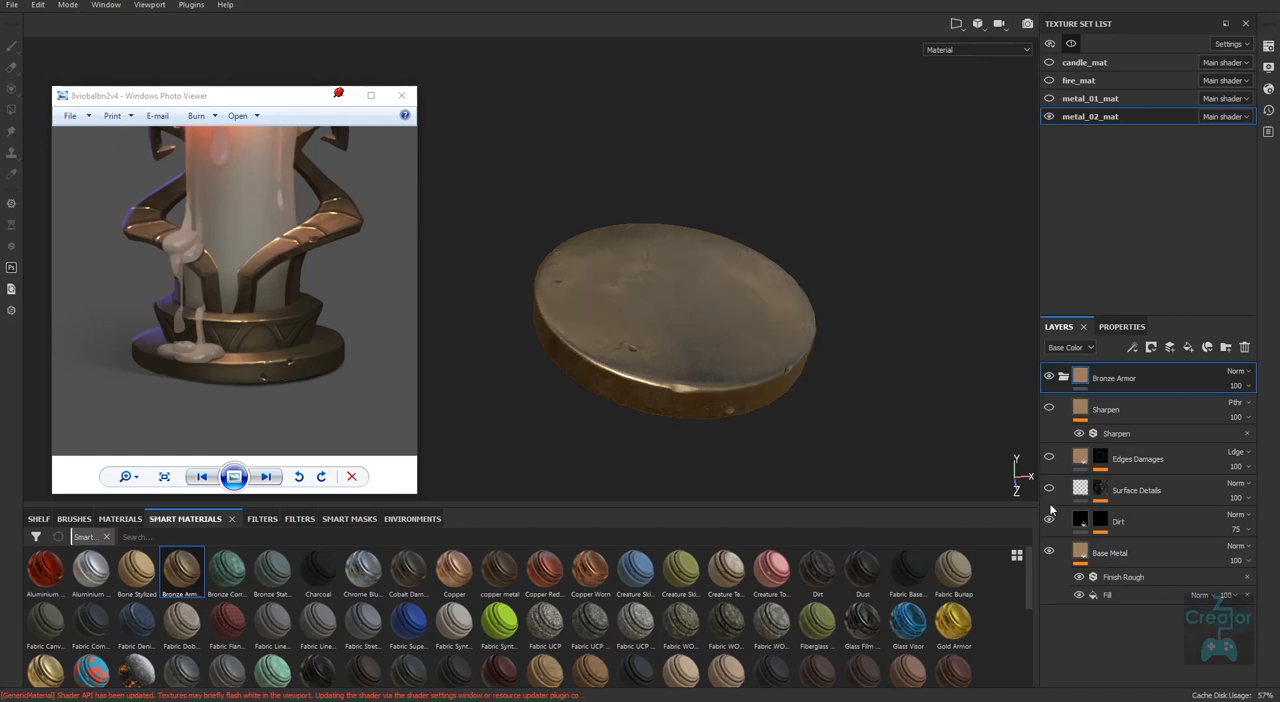
{"action": "left_click", "coordinate": [1049, 552]}
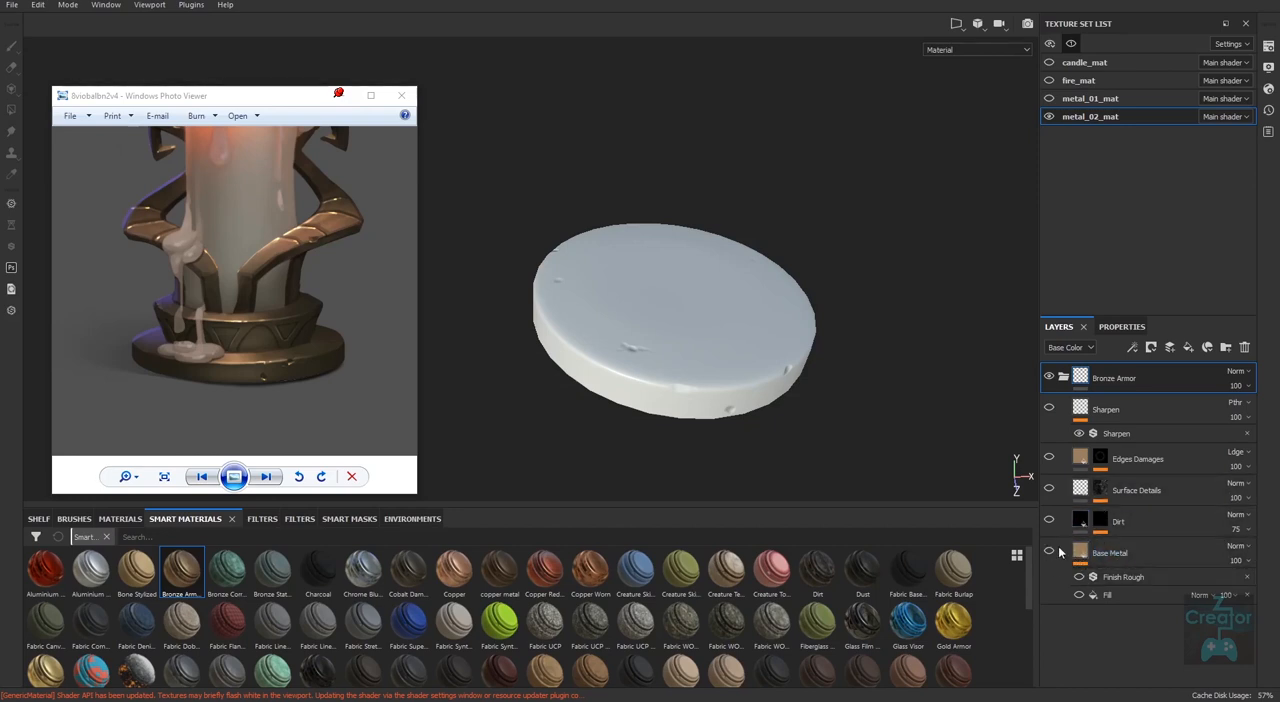
{"action": "left_click", "coordinate": [1117, 553]}
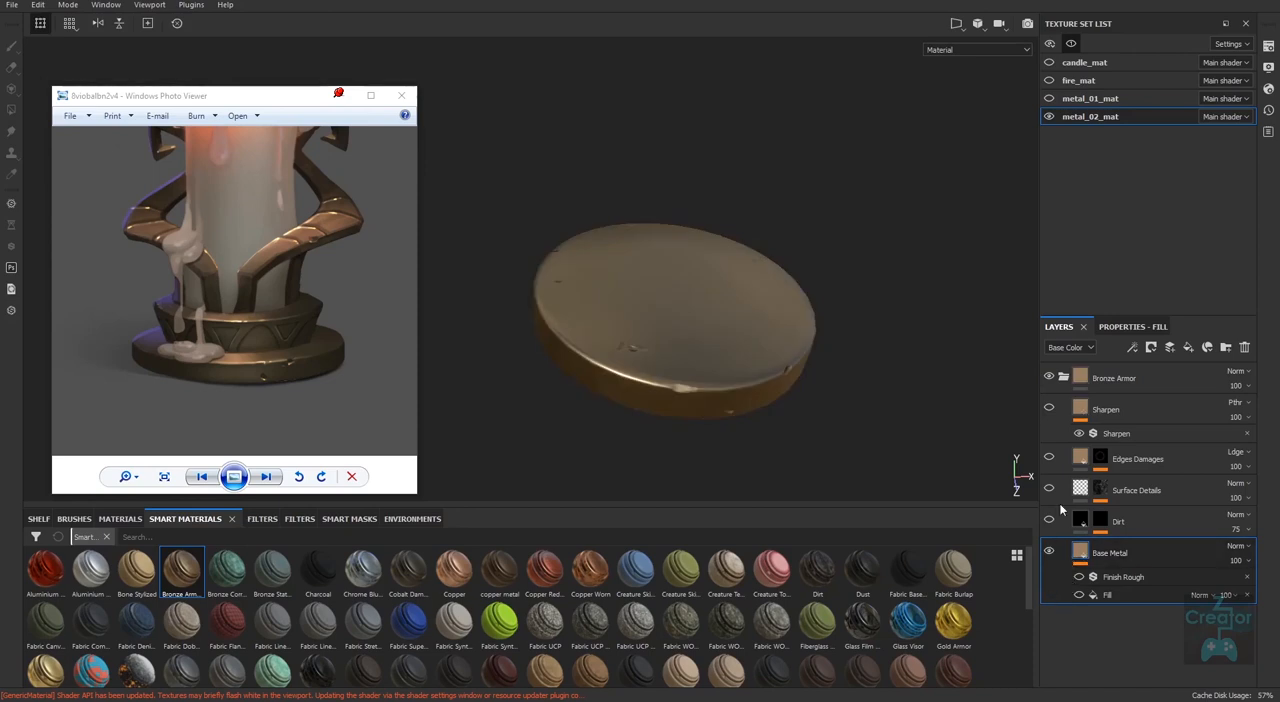
{"action": "left_click_drag", "start_coordinate": [826, 355], "coordinate": [801, 457], "text": "alt"}
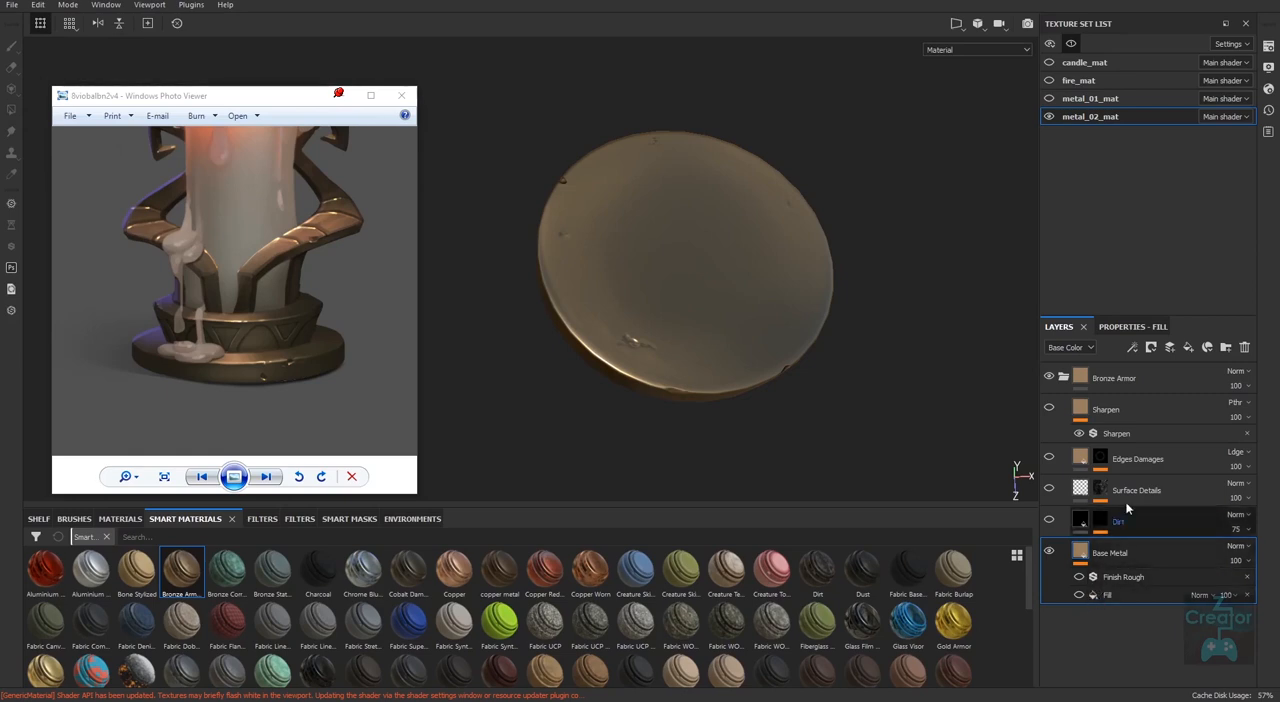
Turn on the Fill effect of Base Metal and compare the disc's surface with and without it.
{"action": "left_click", "coordinate": [1133, 347]}
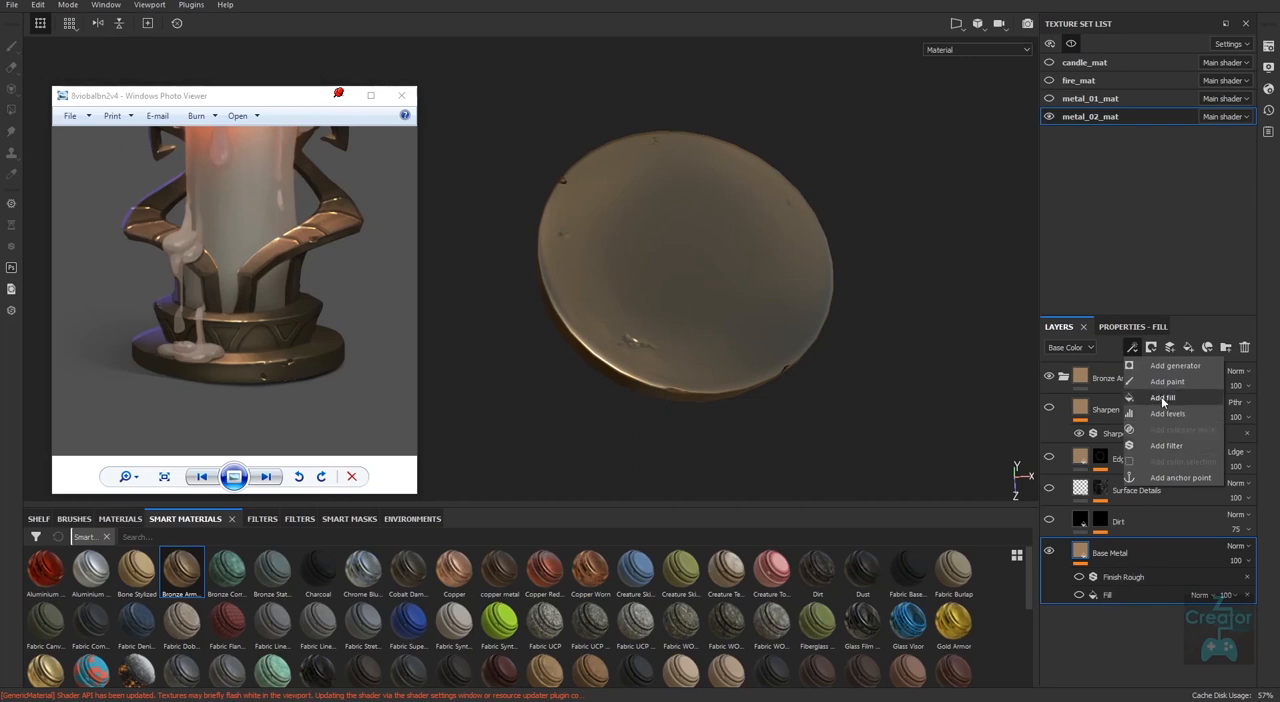
{"action": "left_click", "coordinate": [1109, 593]}
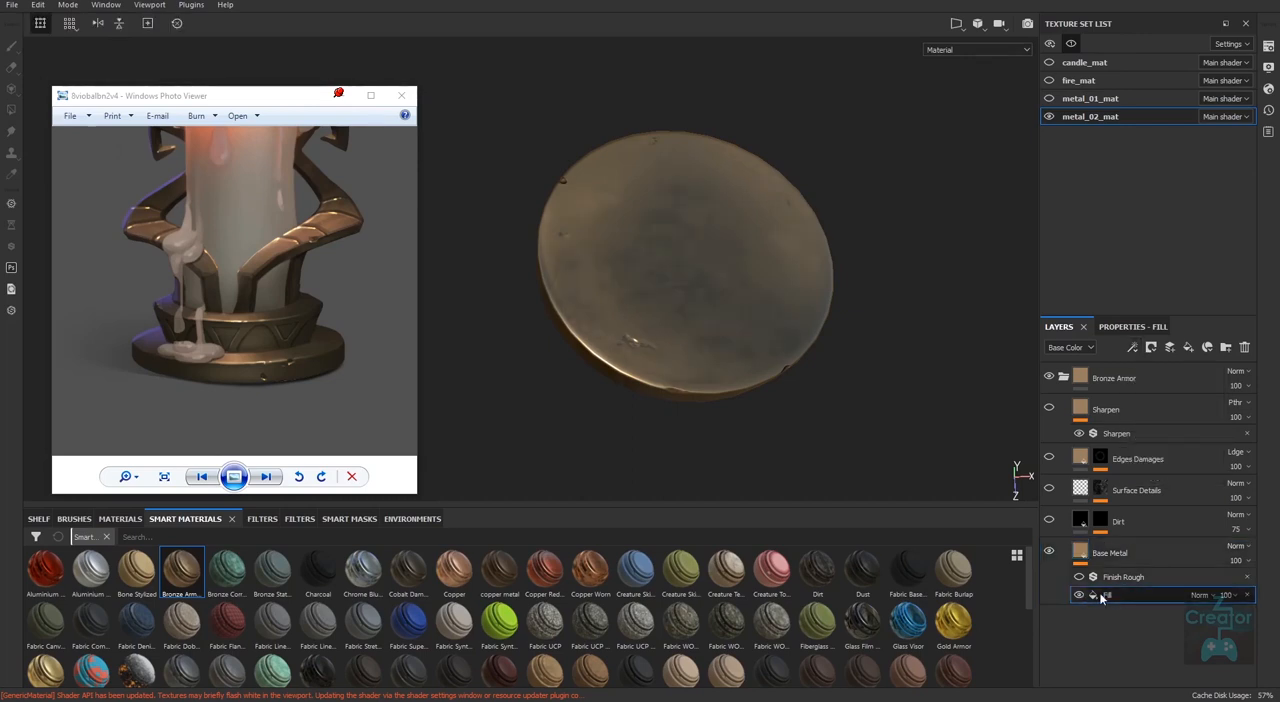
{"action": "left_click_drag", "start_coordinate": [852, 466], "coordinate": [750, 382], "text": "alt"}
{"action": "right_click_drag", "start_coordinate": [691, 425], "coordinate": [785, 514], "text": "alt"}
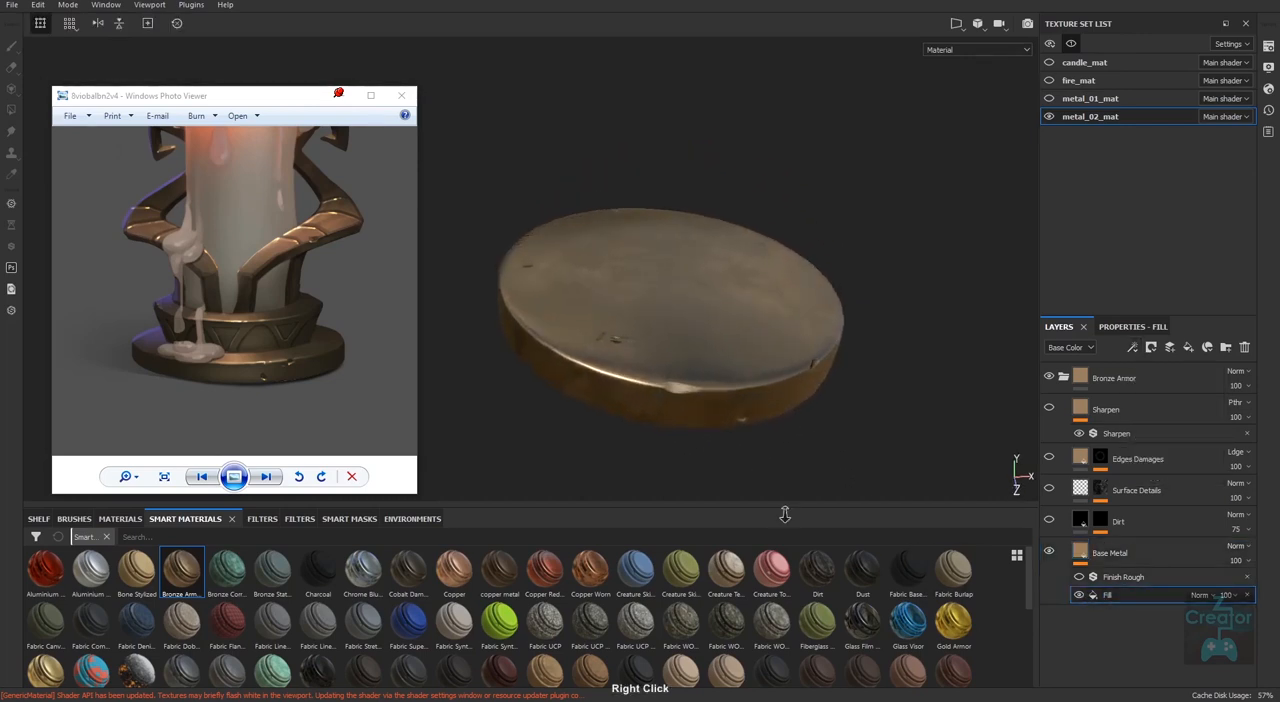
{"action": "left_click_drag", "start_coordinate": [792, 440], "coordinate": [810, 518], "text": "alt"}
{"action": "left_click", "coordinate": [1080, 596]}
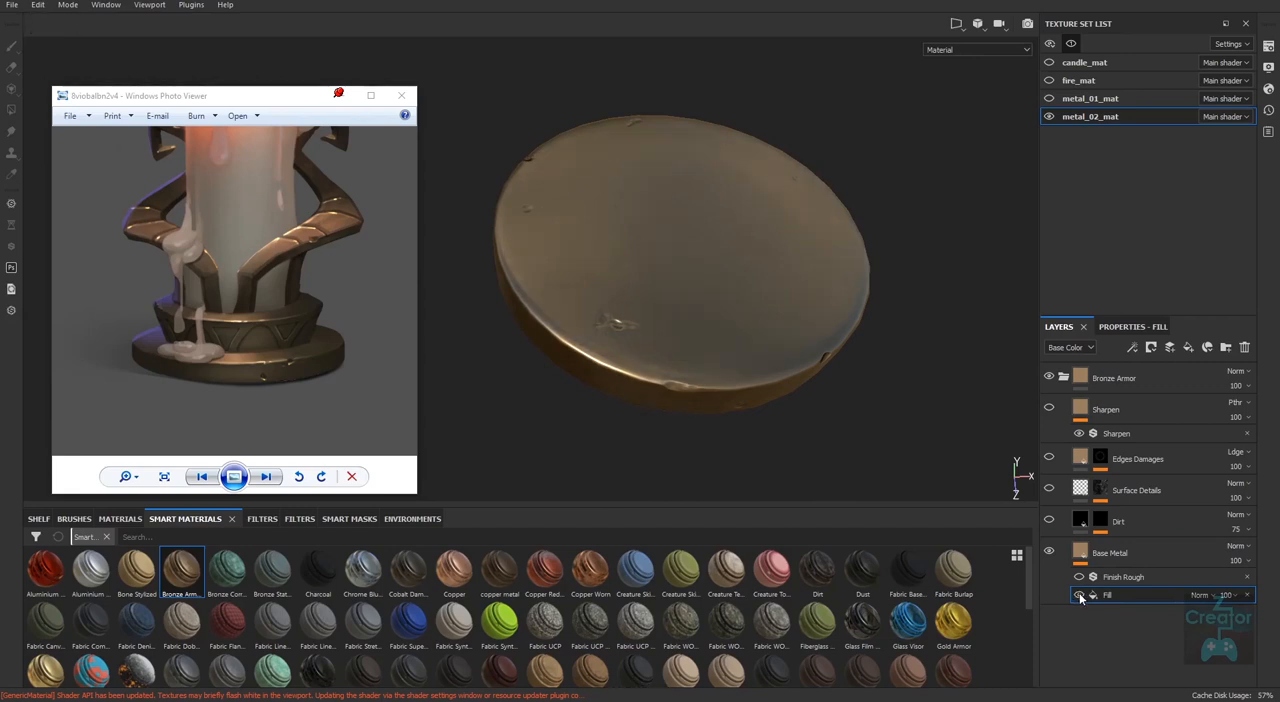
{"action": "left_click", "coordinate": [1080, 596]}
{"action": "left_click_drag", "start_coordinate": [708, 388], "coordinate": [790, 350], "text": "alt"}
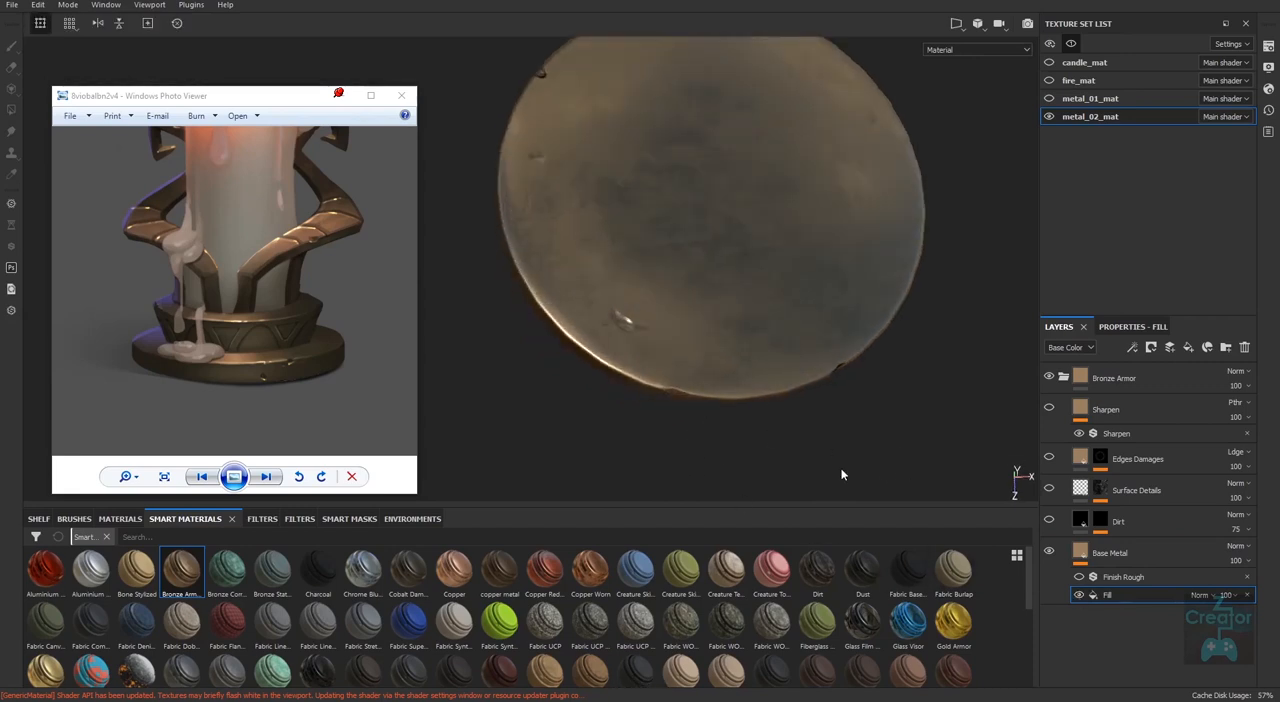
{"action": "left_click_drag", "start_coordinate": [842, 475], "coordinate": [970, 408], "text": "alt"}
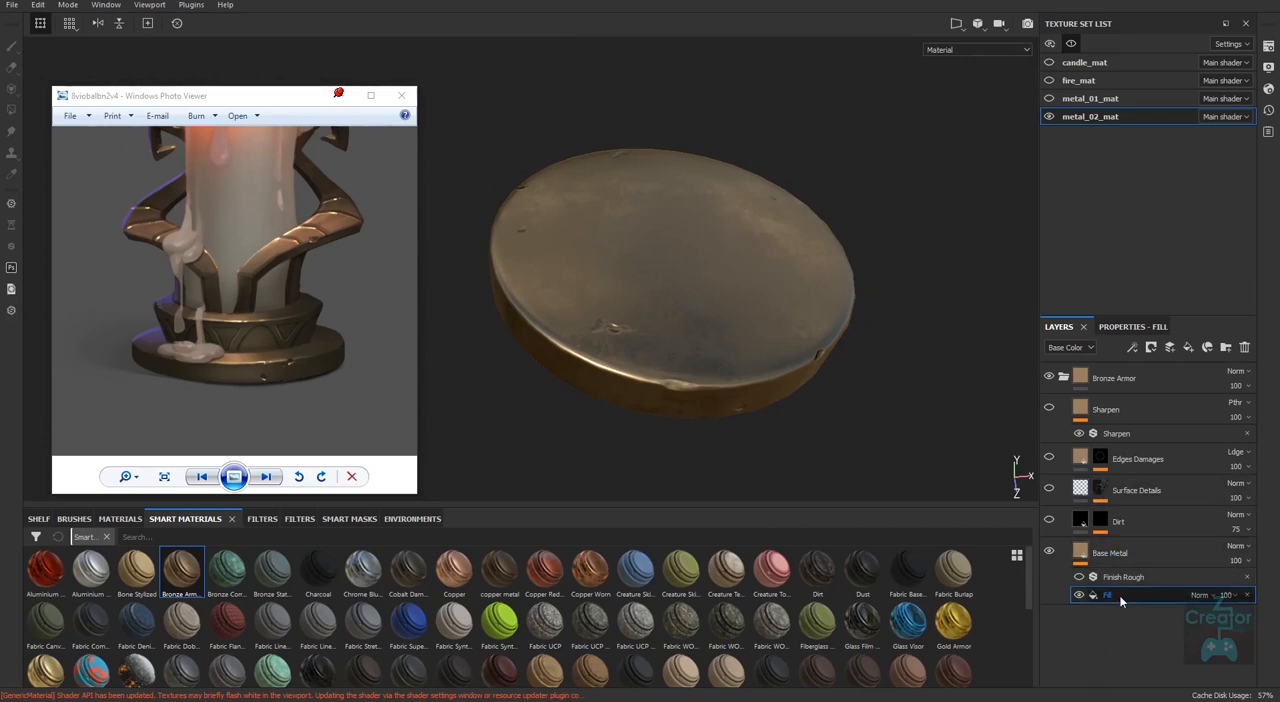
Review the roughness settings of Base Metal's Fill effect and the textures available for it, leaving them as they are.
{"action": "left_click", "coordinate": [1112, 560]}
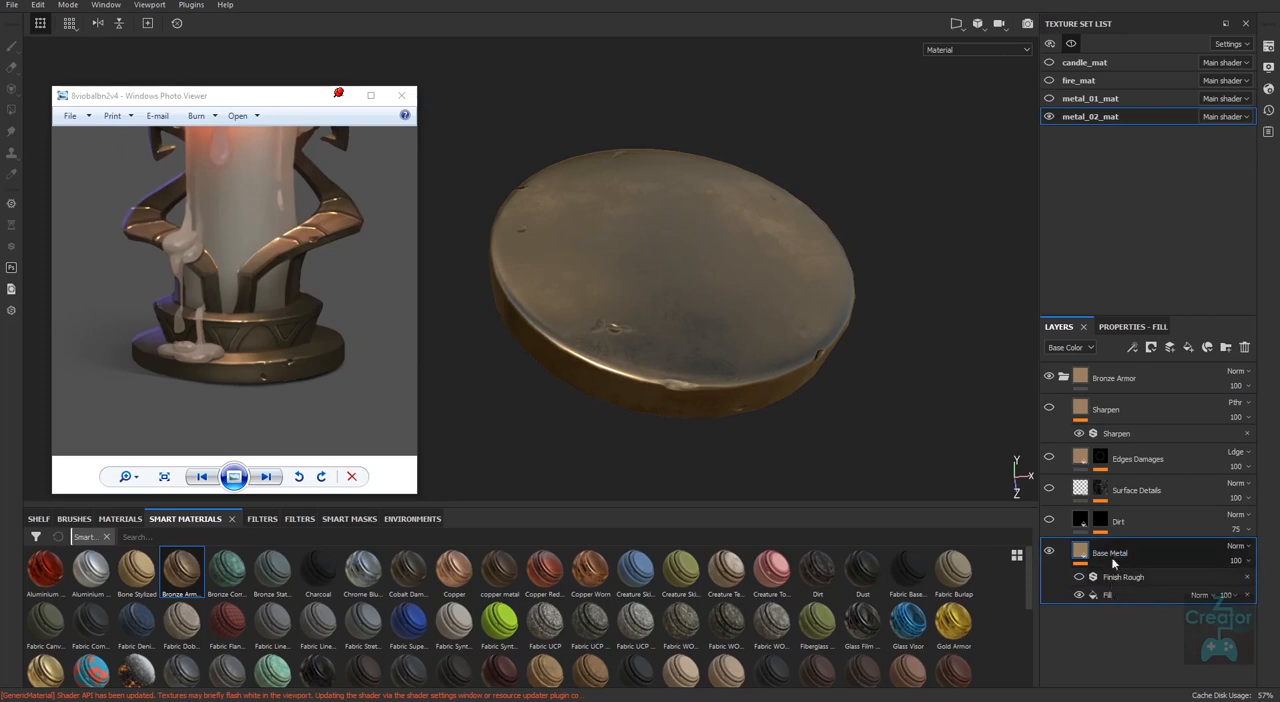
{"action": "left_click", "coordinate": [1112, 595]}
{"action": "left_click", "coordinate": [1124, 328]}
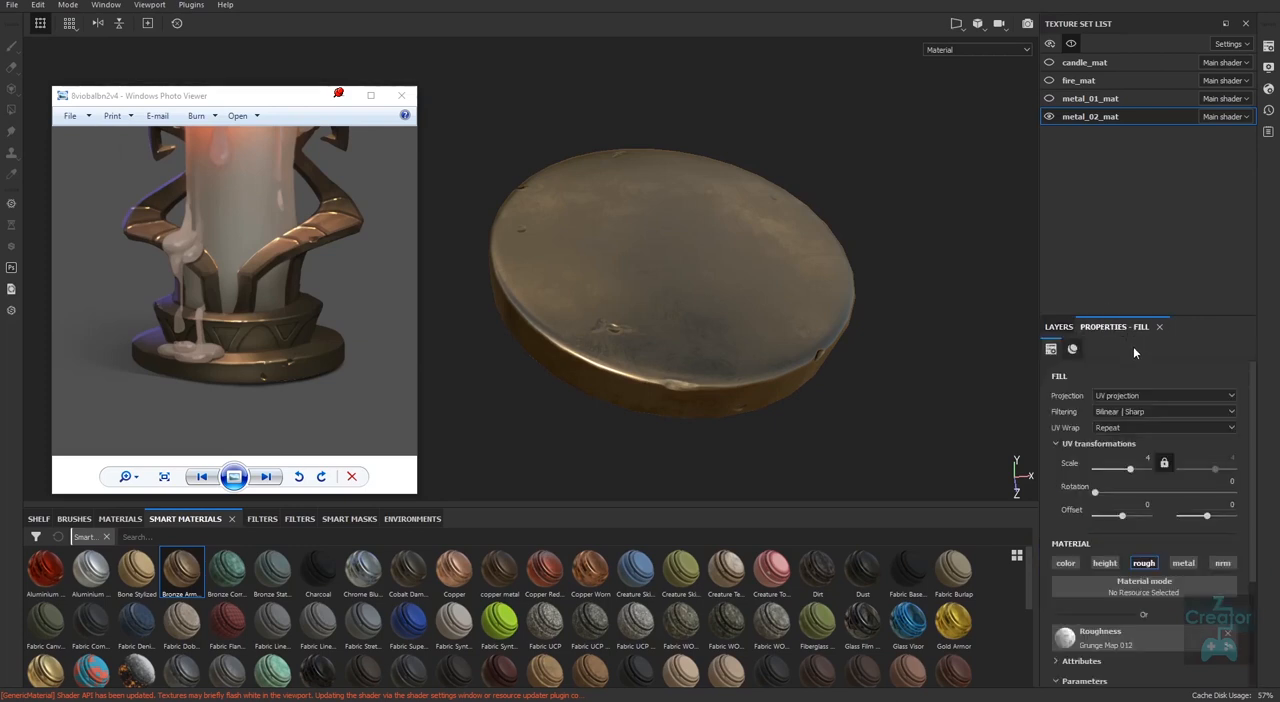
{"action": "left_click_drag", "start_coordinate": [1251, 454], "coordinate": [1250, 562]}
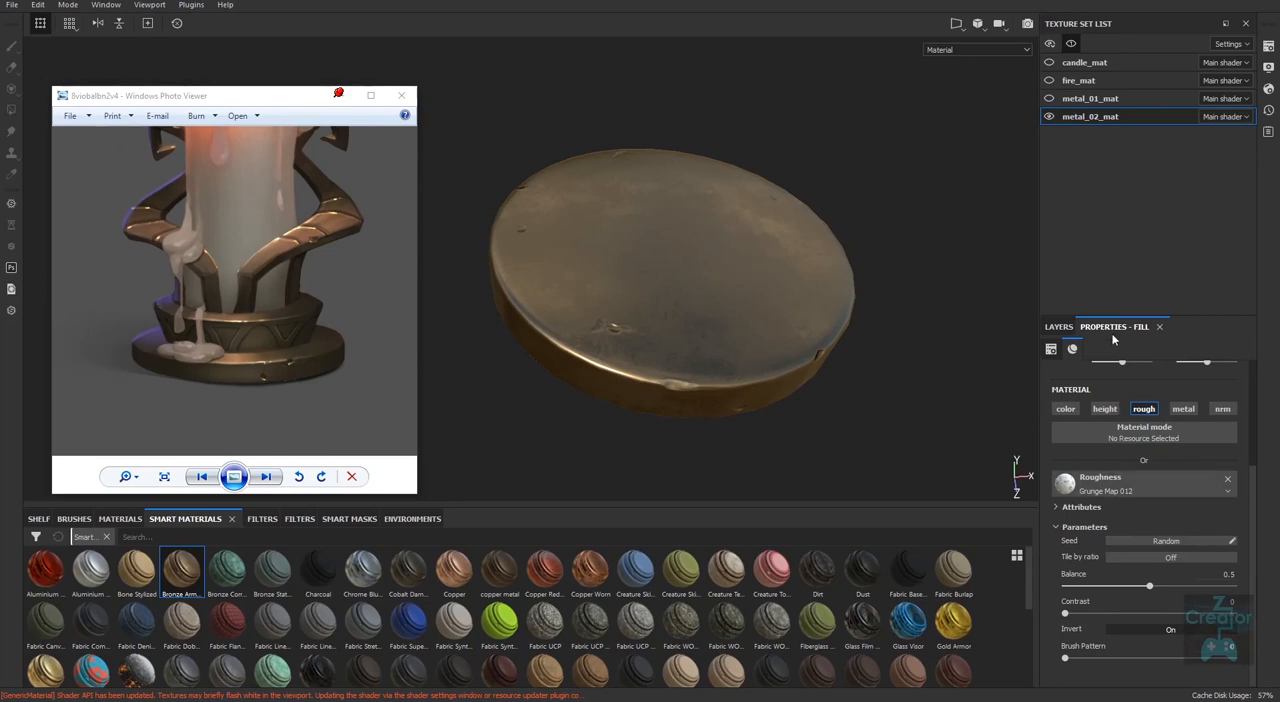
{"action": "left_click", "coordinate": [1124, 490]}
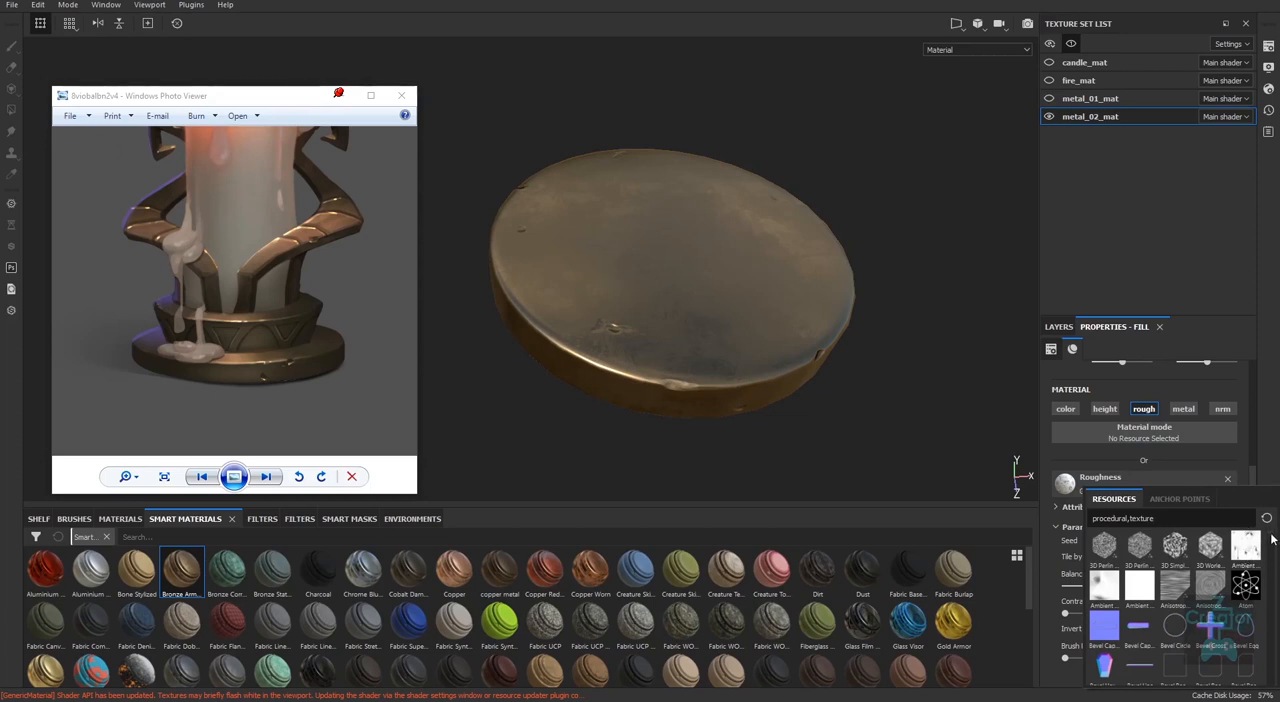
{"action": "left_click_drag", "start_coordinate": [1271, 538], "coordinate": [1272, 680]}
{"action": "left_click", "coordinate": [1262, 469]}
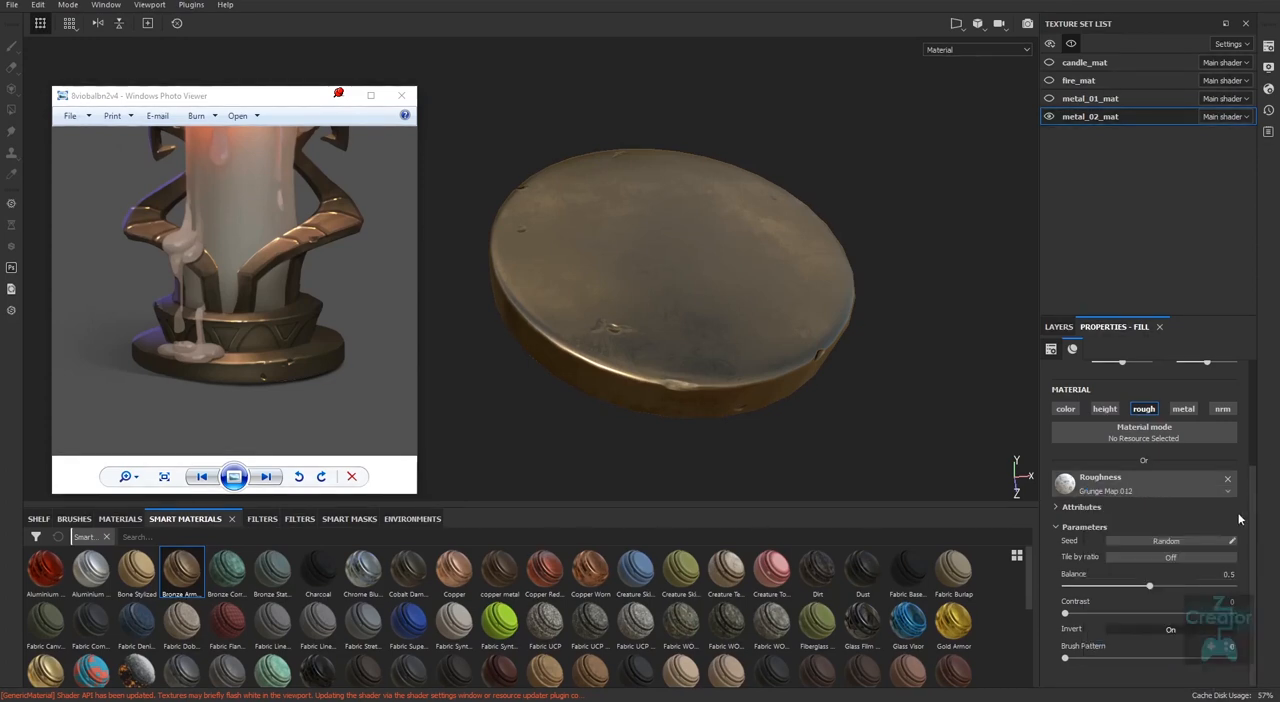
{"action": "left_click", "coordinate": [1061, 328]}
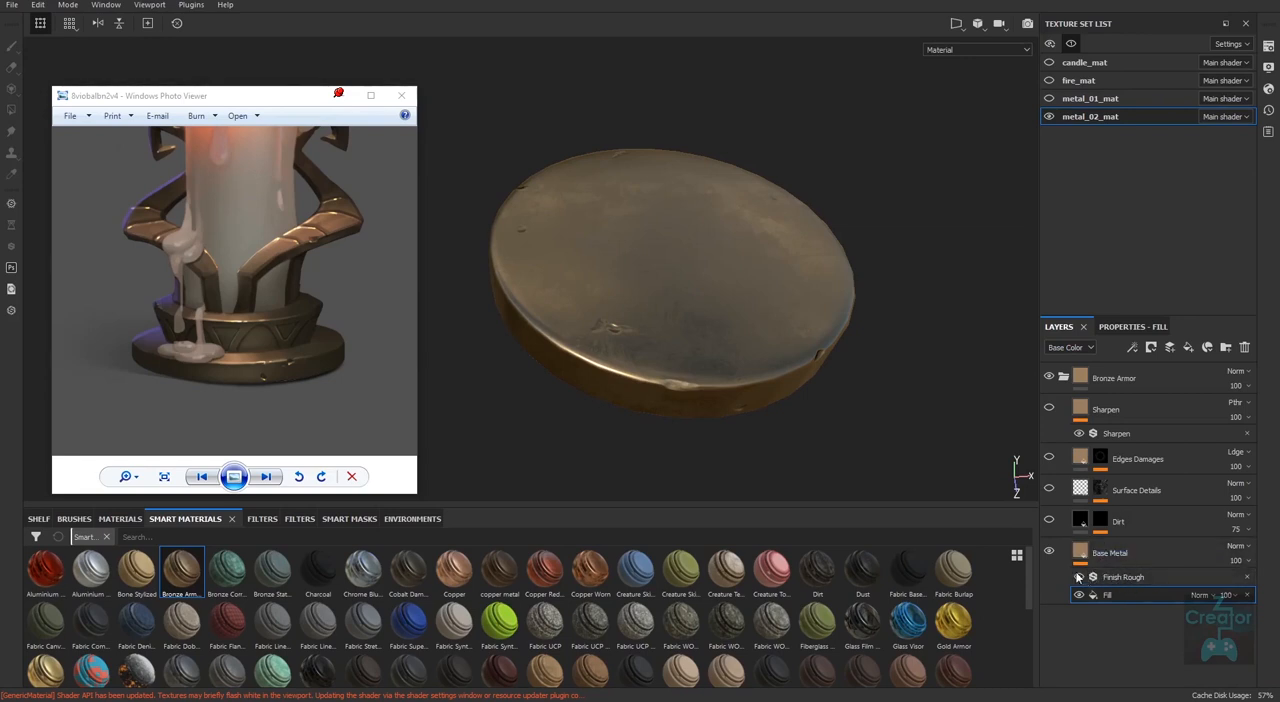
Turn on the Finish Rough filter of Base Metal and inspect its effect on the disc's surface.
{"action": "left_click", "coordinate": [1132, 348]}
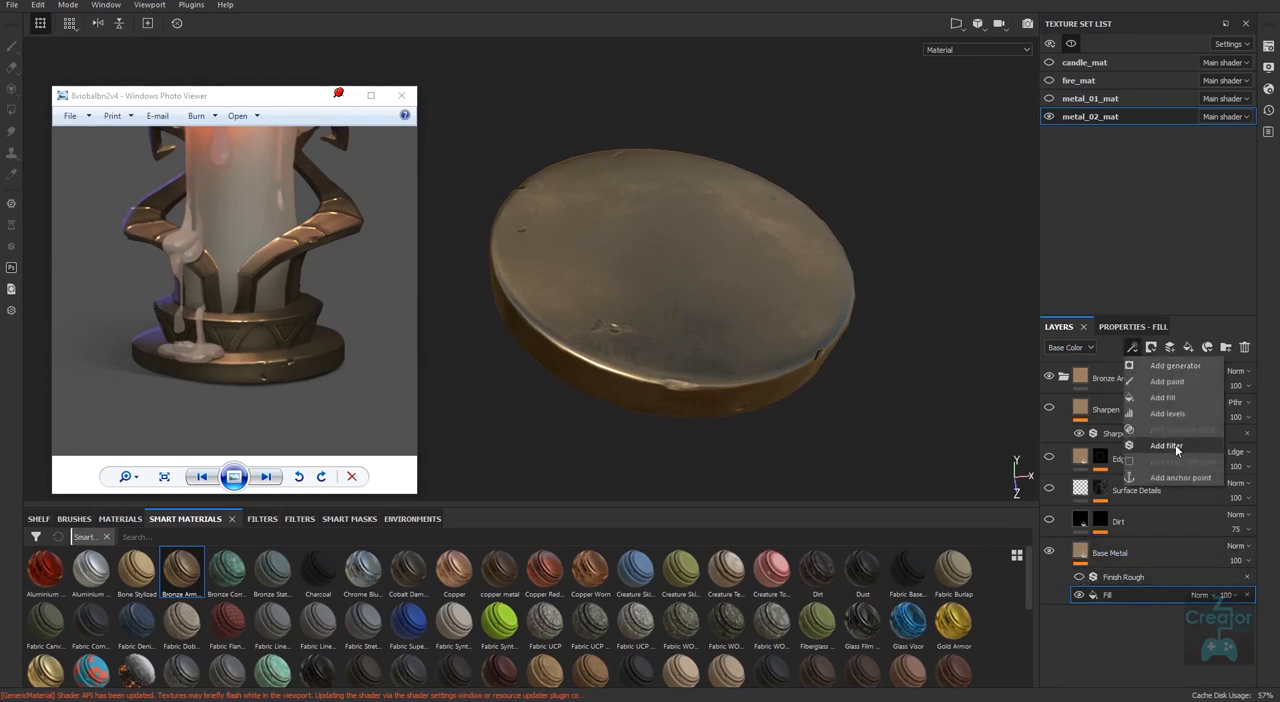
{"action": "left_click", "coordinate": [1122, 578]}
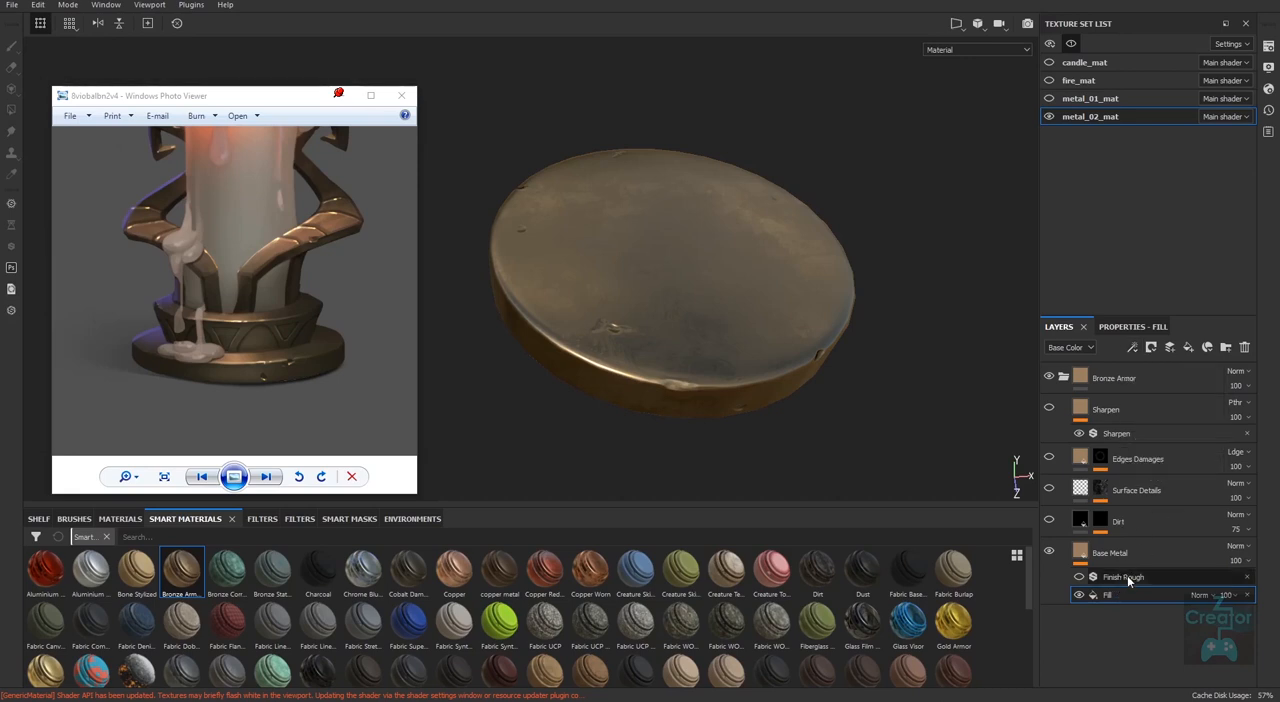
{"action": "left_click", "coordinate": [1125, 577]}
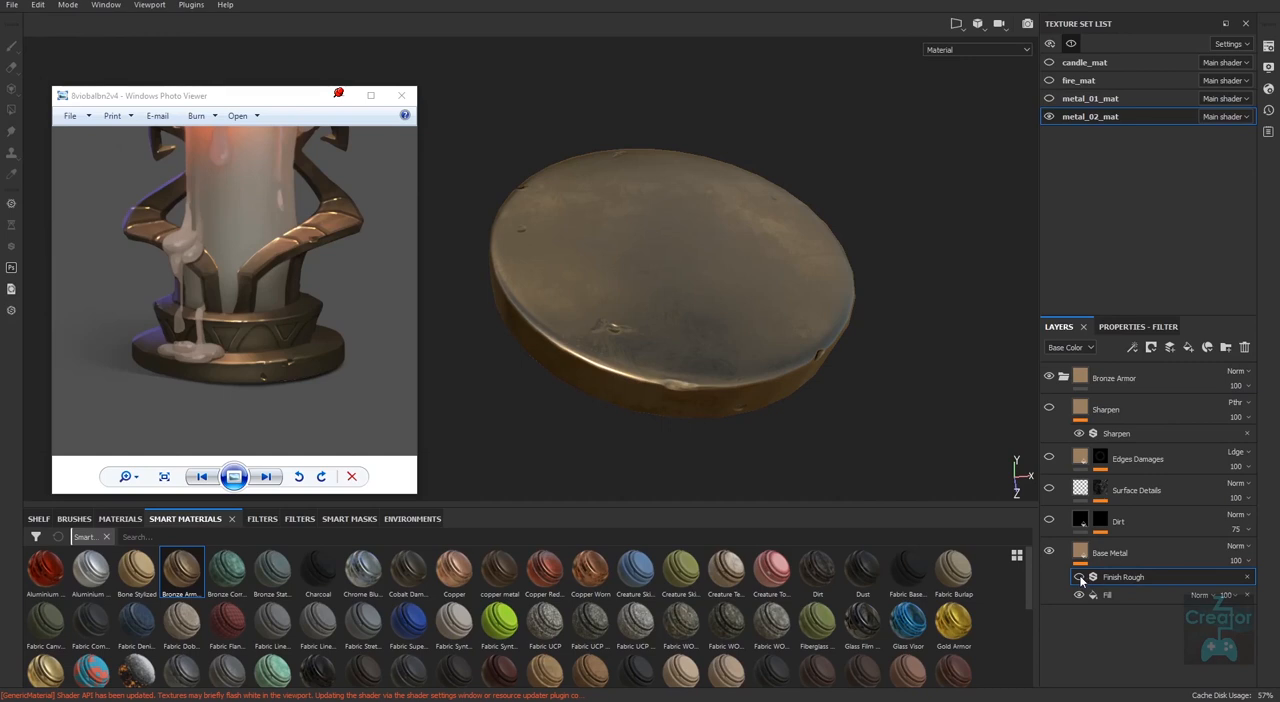
{"action": "left_click", "coordinate": [1080, 579]}
{"action": "left_click_drag", "start_coordinate": [838, 388], "coordinate": [850, 449], "text": "alt"}
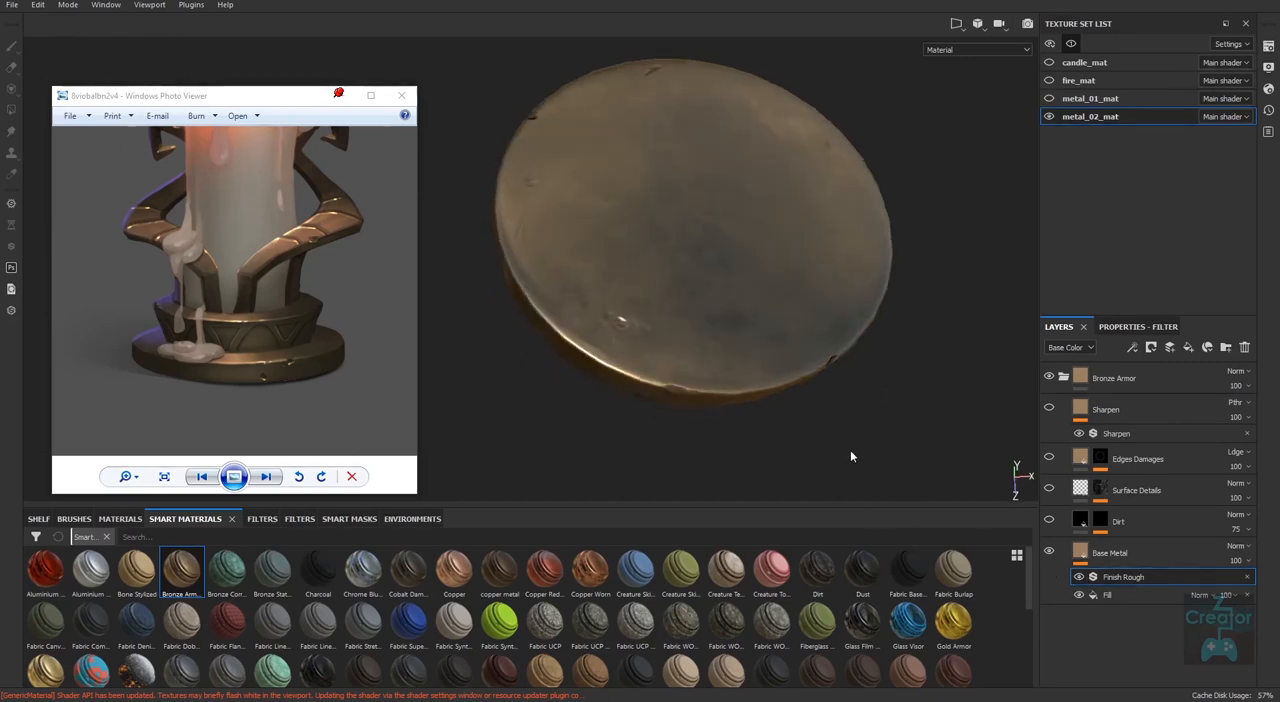
Review the settings of the Finish Rough filter and the other filters available for it, leaving it as it is.
{"action": "left_click", "coordinate": [1145, 327]}
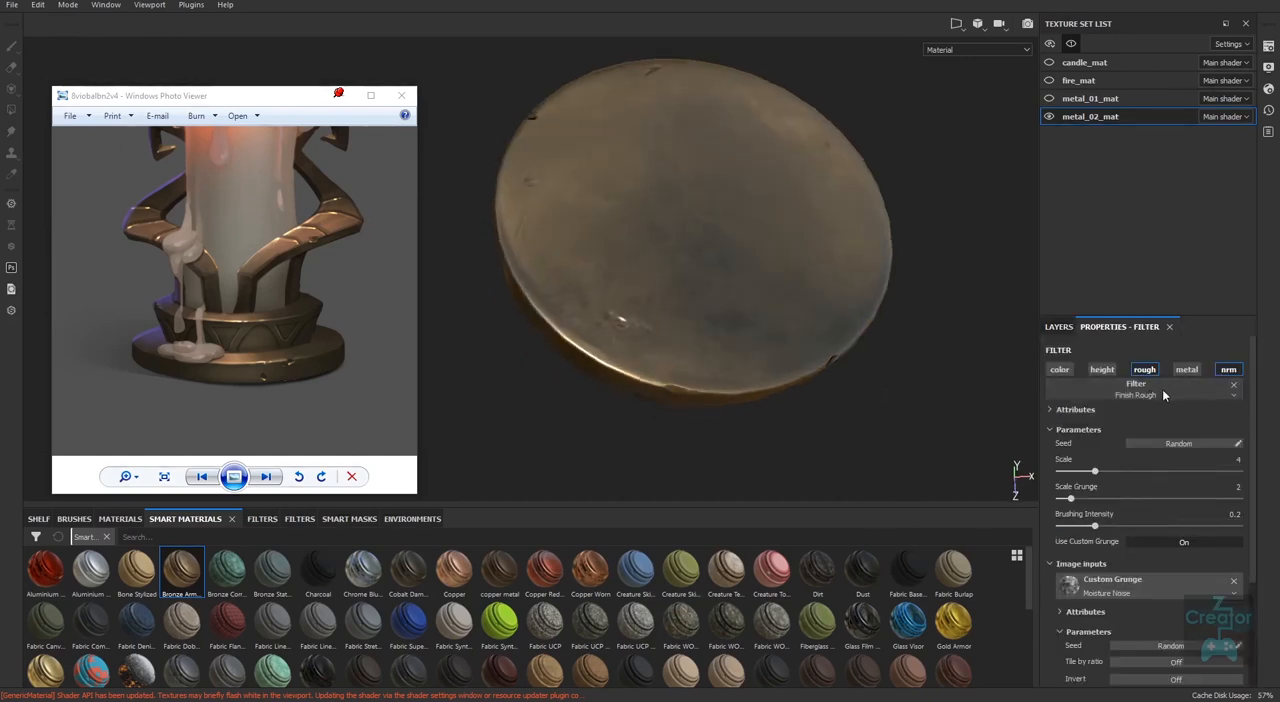
{"action": "left_click", "coordinate": [1214, 397]}
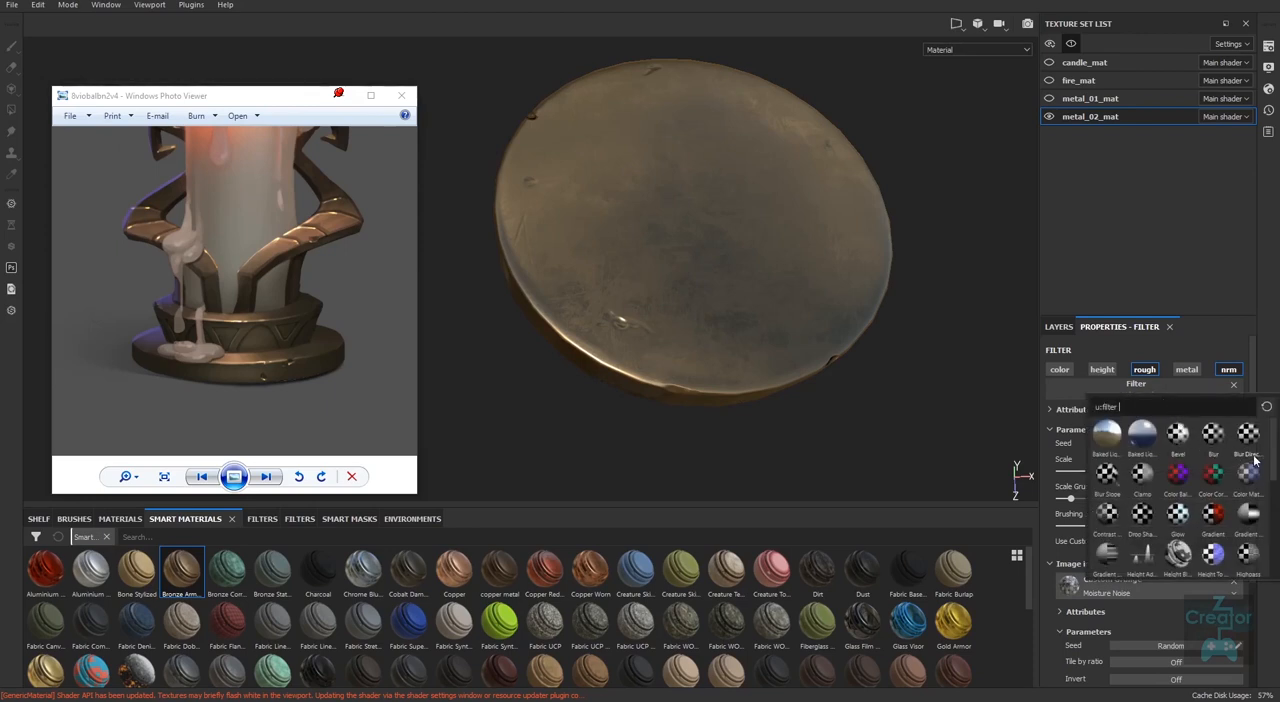
{"action": "mouse_move", "coordinate": [1273, 447]}
{"action": "left_mouse_down"}
{"action": "mouse_move", "coordinate": [1275, 543]}
{"action": "mouse_move", "coordinate": [1272, 442]}
{"action": "left_mouse_up"}
{"action": "left_click", "coordinate": [945, 431]}
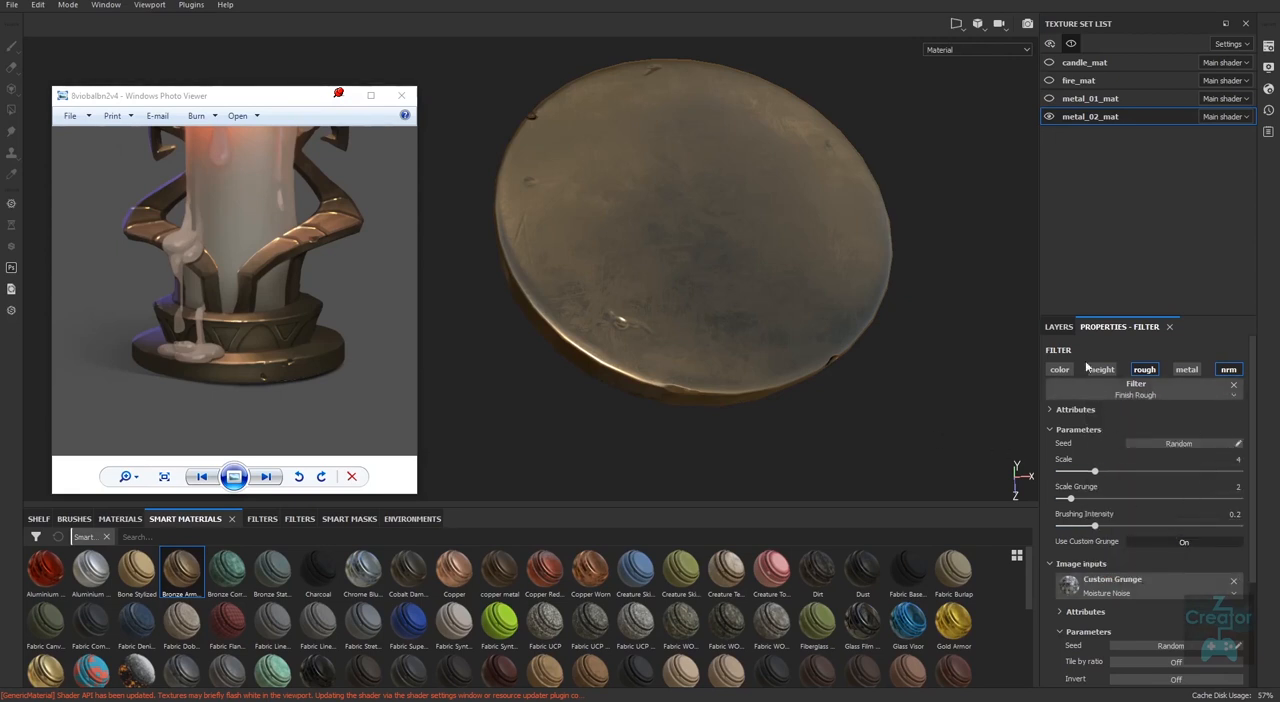
Turn on the Dirt layer, review its fill material and mask, and inspect the disc from a distance.
{"action": "left_click", "coordinate": [1062, 327]}
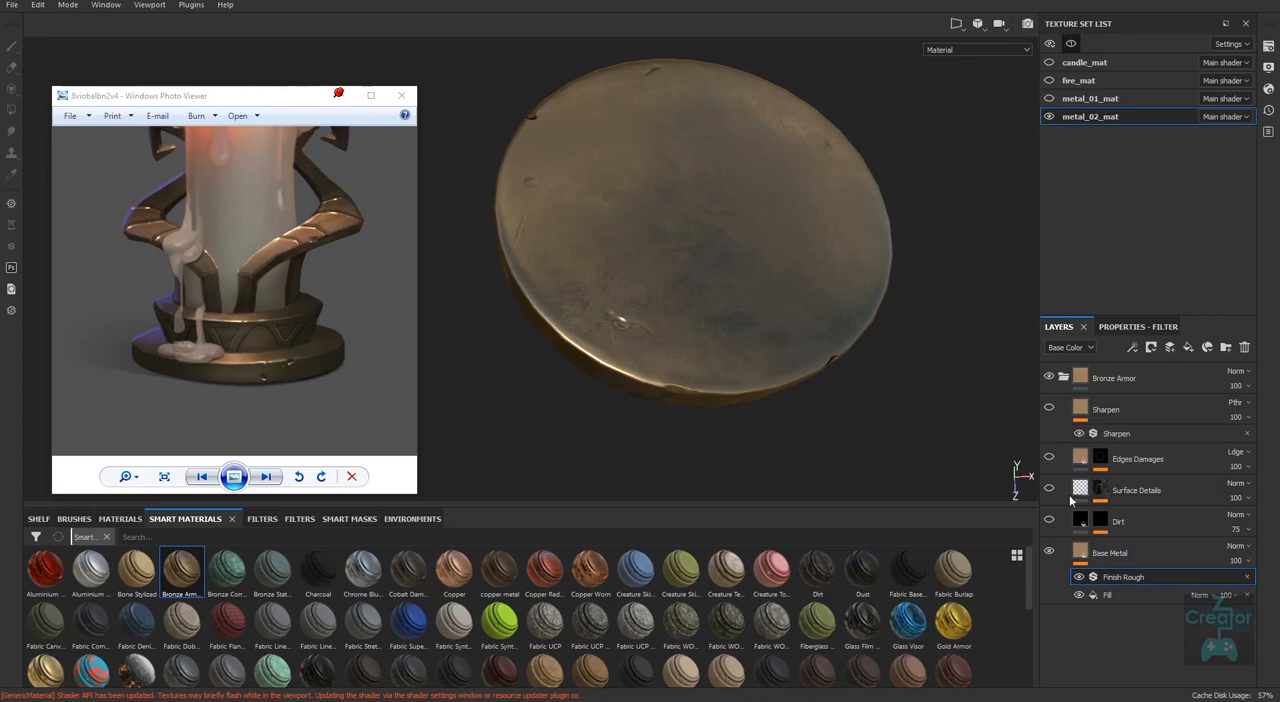
{"action": "left_click", "coordinate": [1108, 526]}
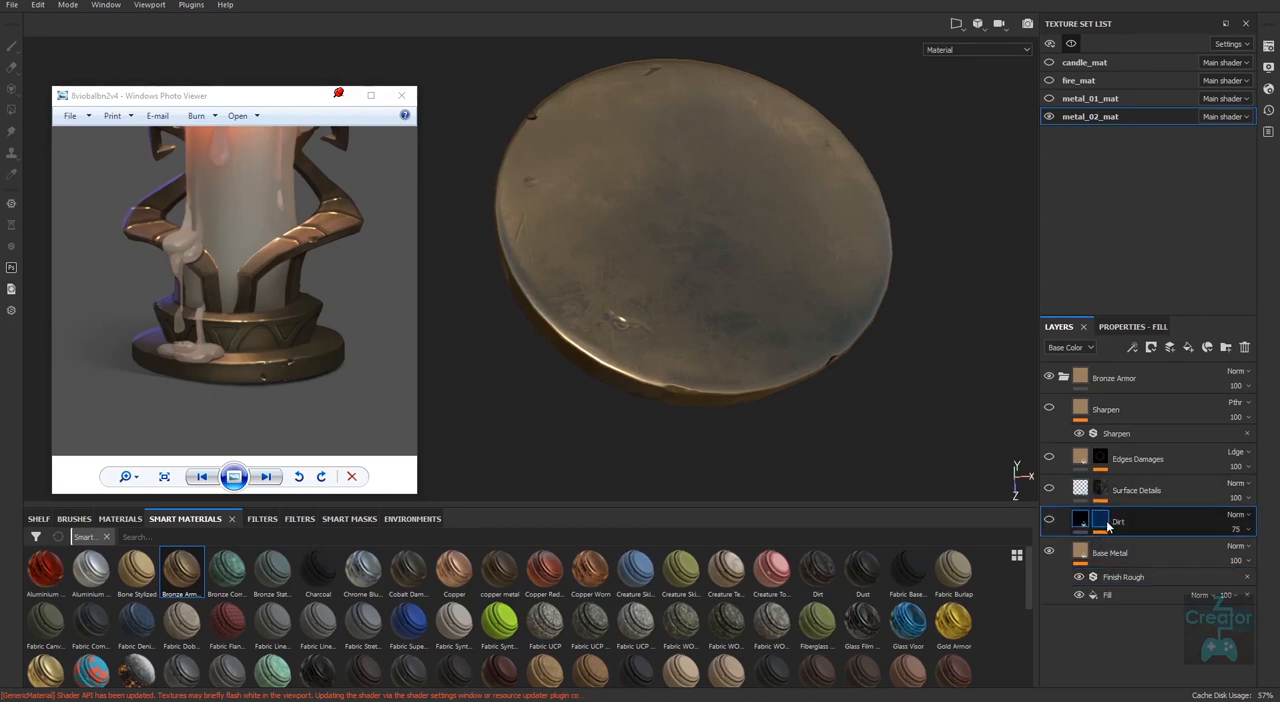
{"action": "left_click", "coordinate": [1080, 520]}
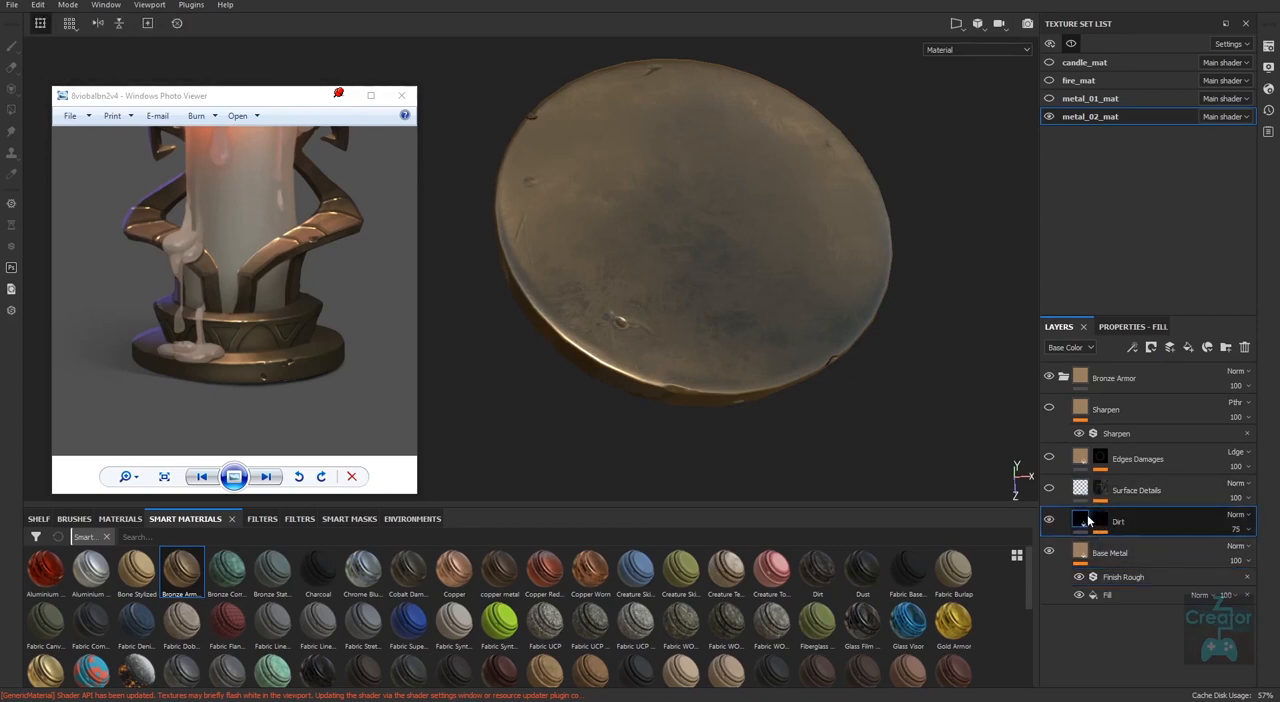
{"action": "left_click", "coordinate": [1128, 326]}
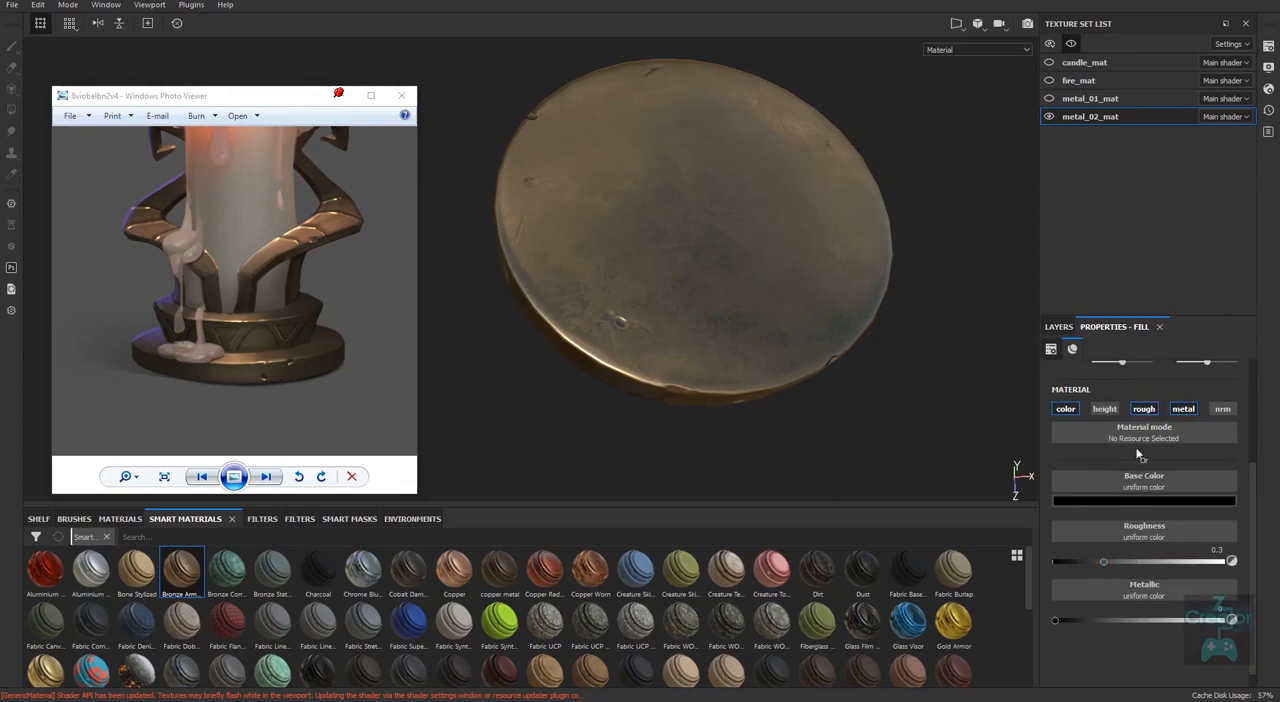
{"action": "left_click", "coordinate": [1062, 327]}
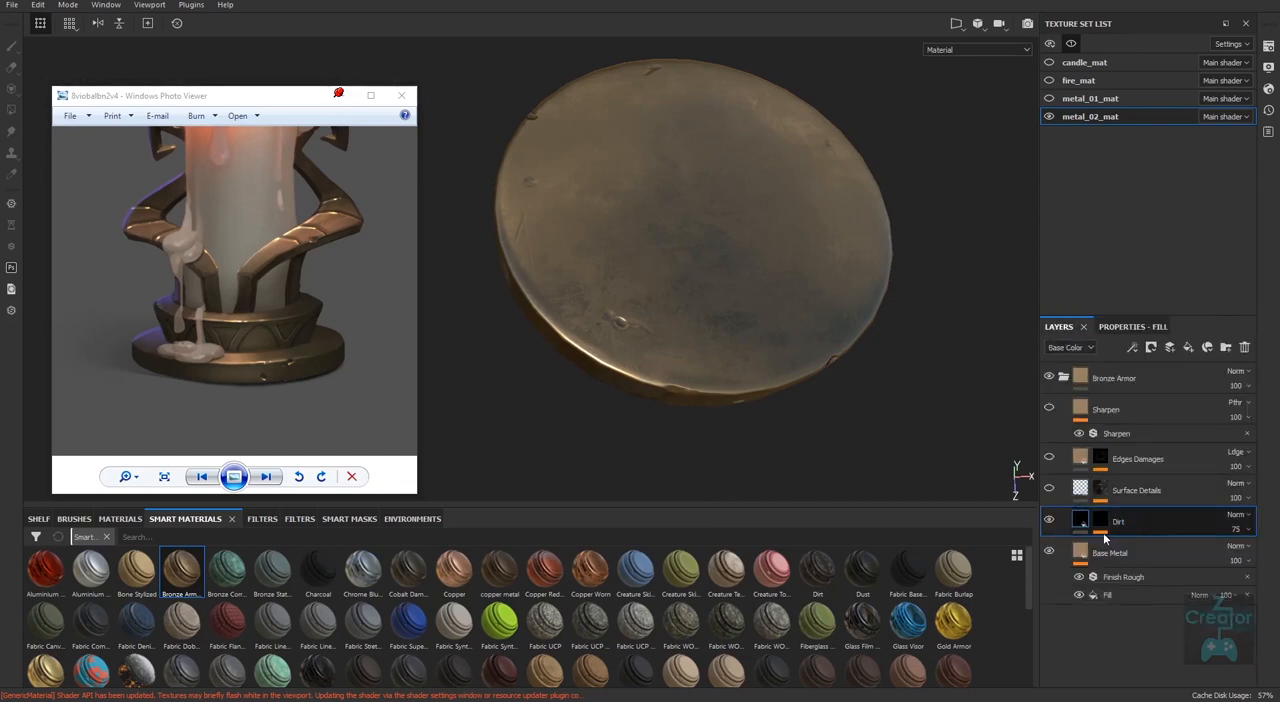
{"action": "left_click", "coordinate": [1101, 537]}
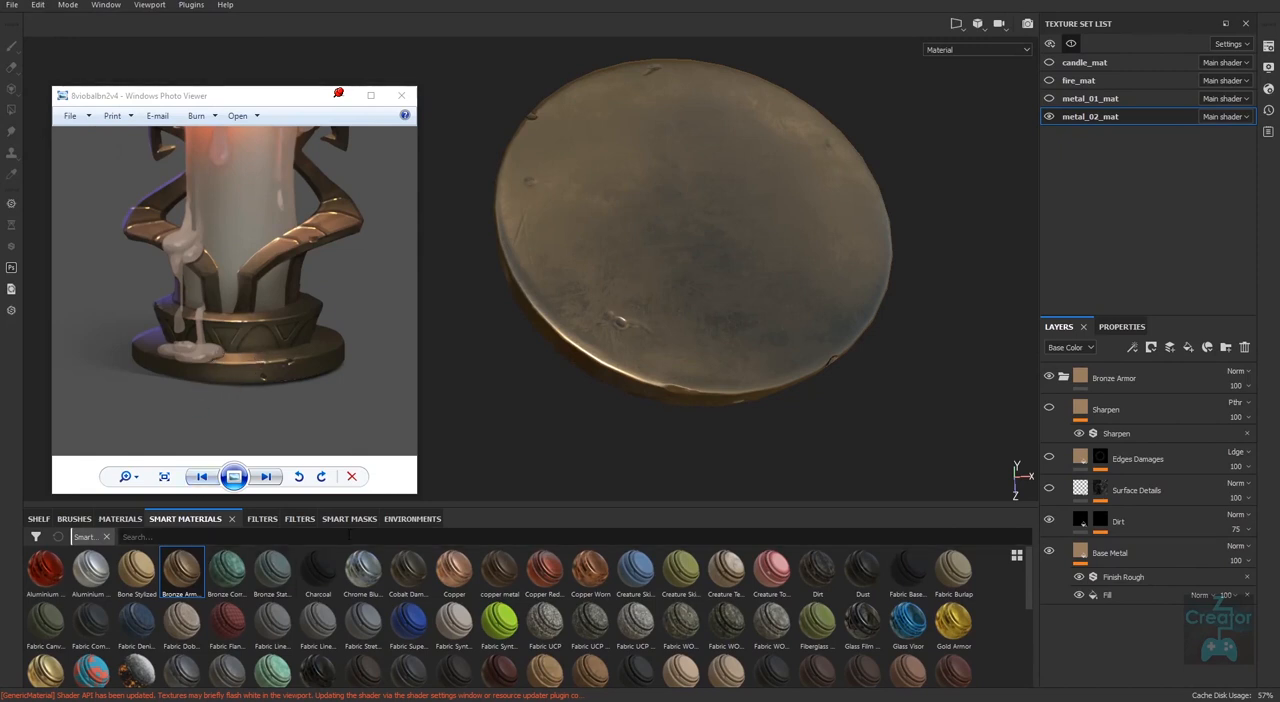
{"action": "left_click_drag", "start_coordinate": [786, 466], "coordinate": [829, 447], "text": "alt"}
{"action": "right_click_drag", "start_coordinate": [760, 406], "coordinate": [455, 432], "text": "alt"}
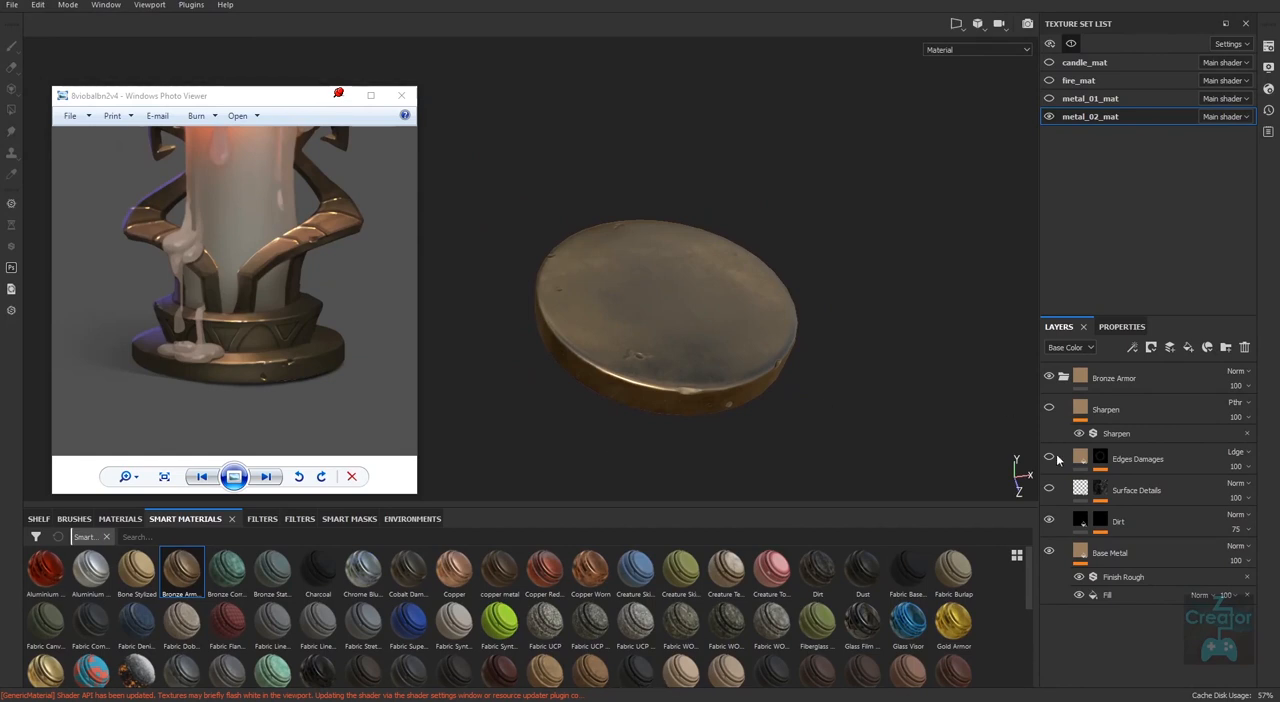
Delete the Bronze Armor folder from metal_02_mat and add a new fill layer in its place.
{"action": "left_click", "coordinate": [1063, 378]}
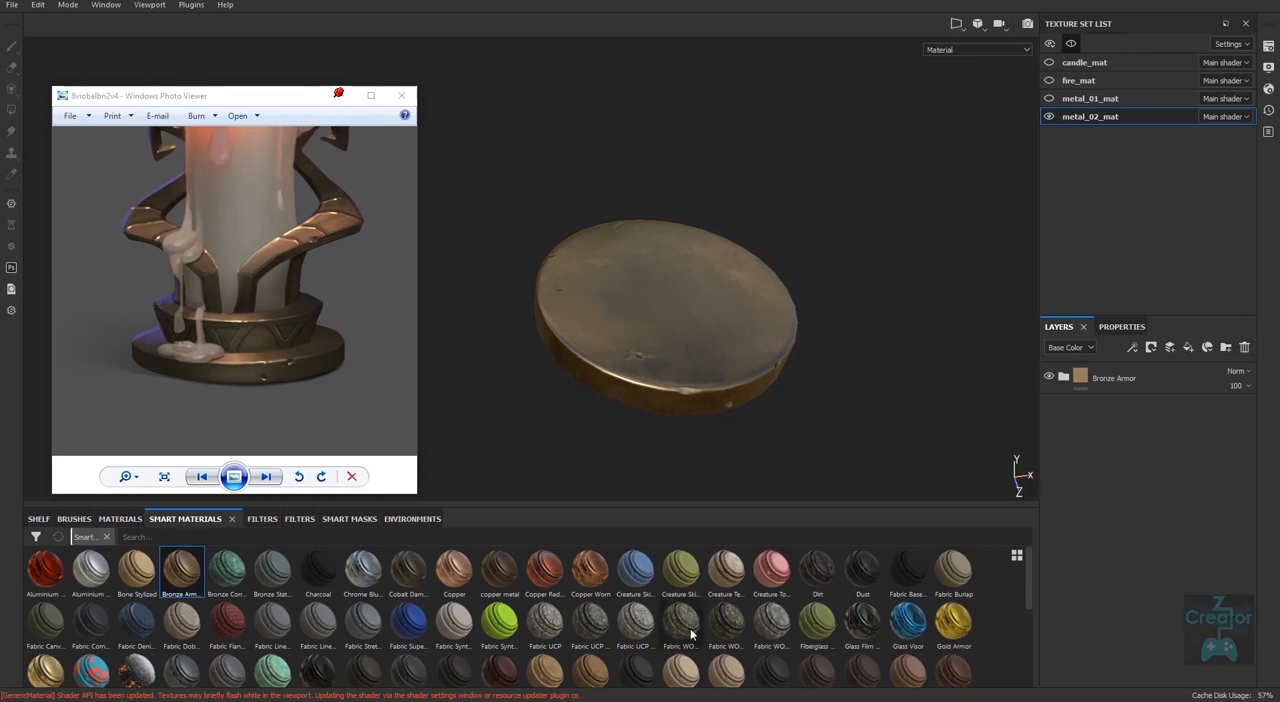
{"action": "left_click", "coordinate": [1244, 347]}
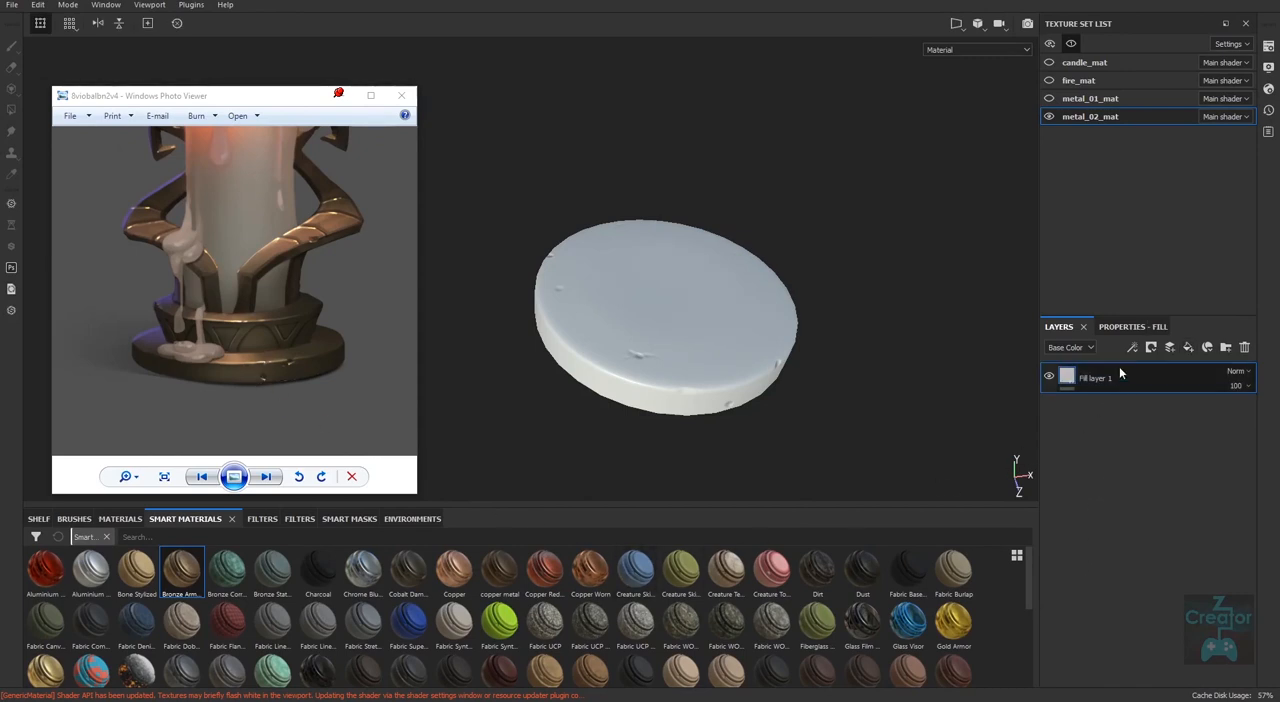
Set the fill layer's Metallic to 1 and its Roughness to about 0.21, and check the reflections on the disc.
{"action": "left_click", "coordinate": [1133, 326]}
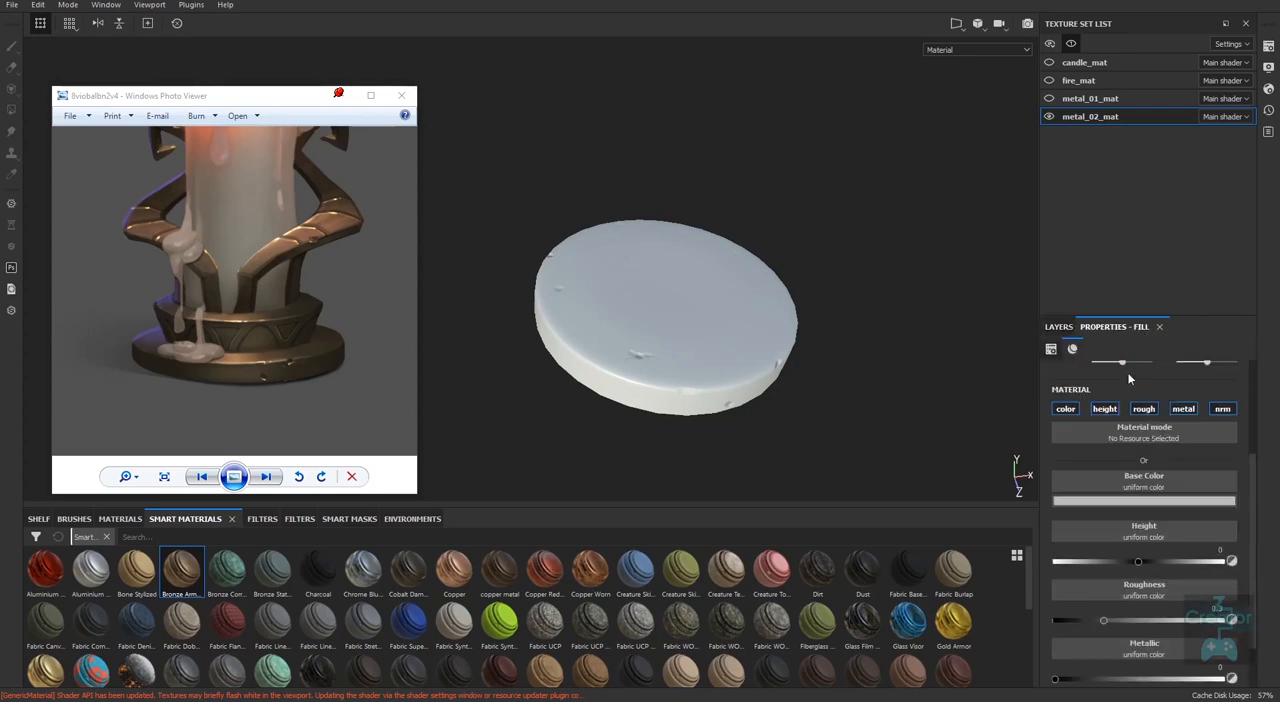
{"action": "left_click_drag", "start_coordinate": [1191, 315], "coordinate": [1196, 146]}
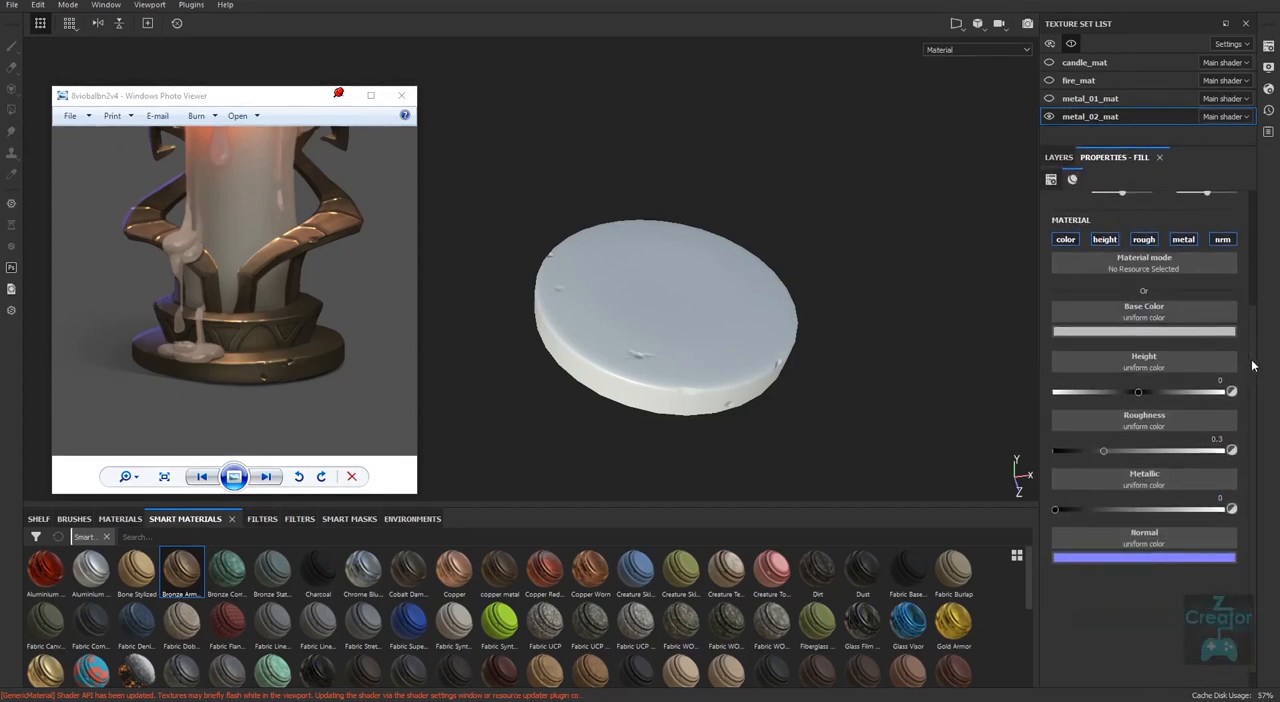
{"action": "left_click_drag", "start_coordinate": [1251, 360], "coordinate": [1248, 362]}
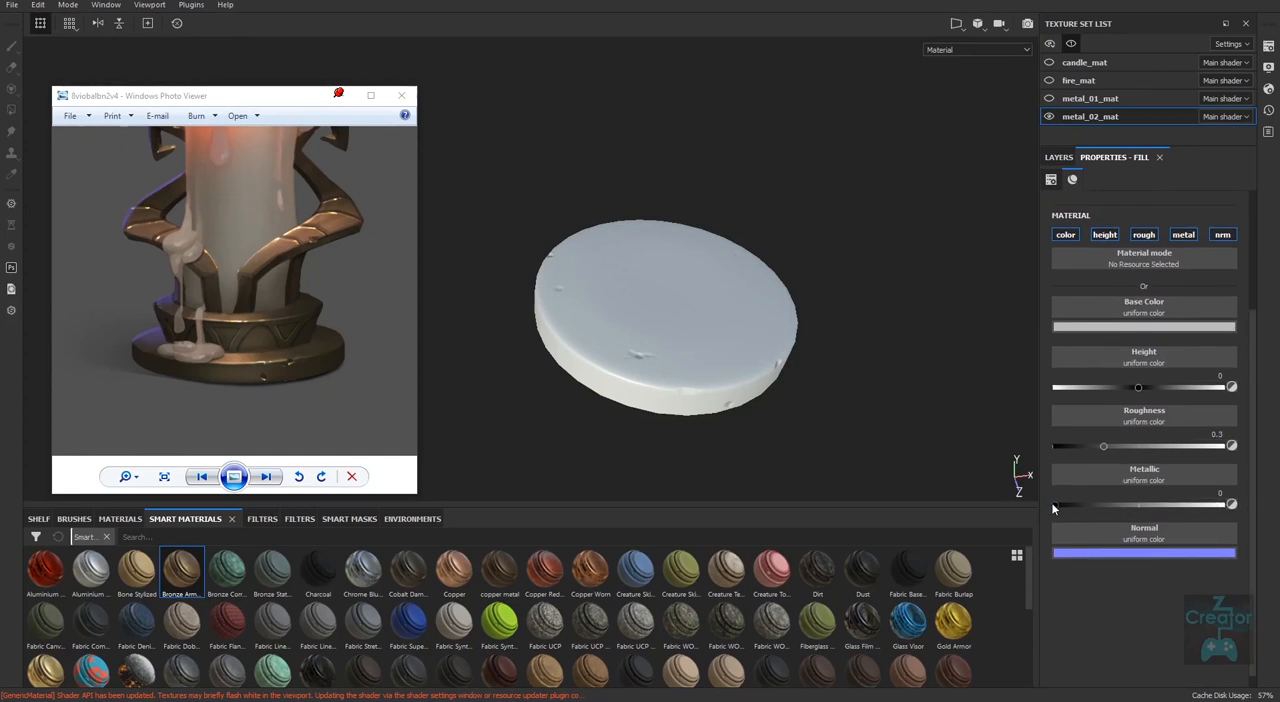
{"action": "left_click_drag", "start_coordinate": [1055, 503], "coordinate": [1230, 504]}
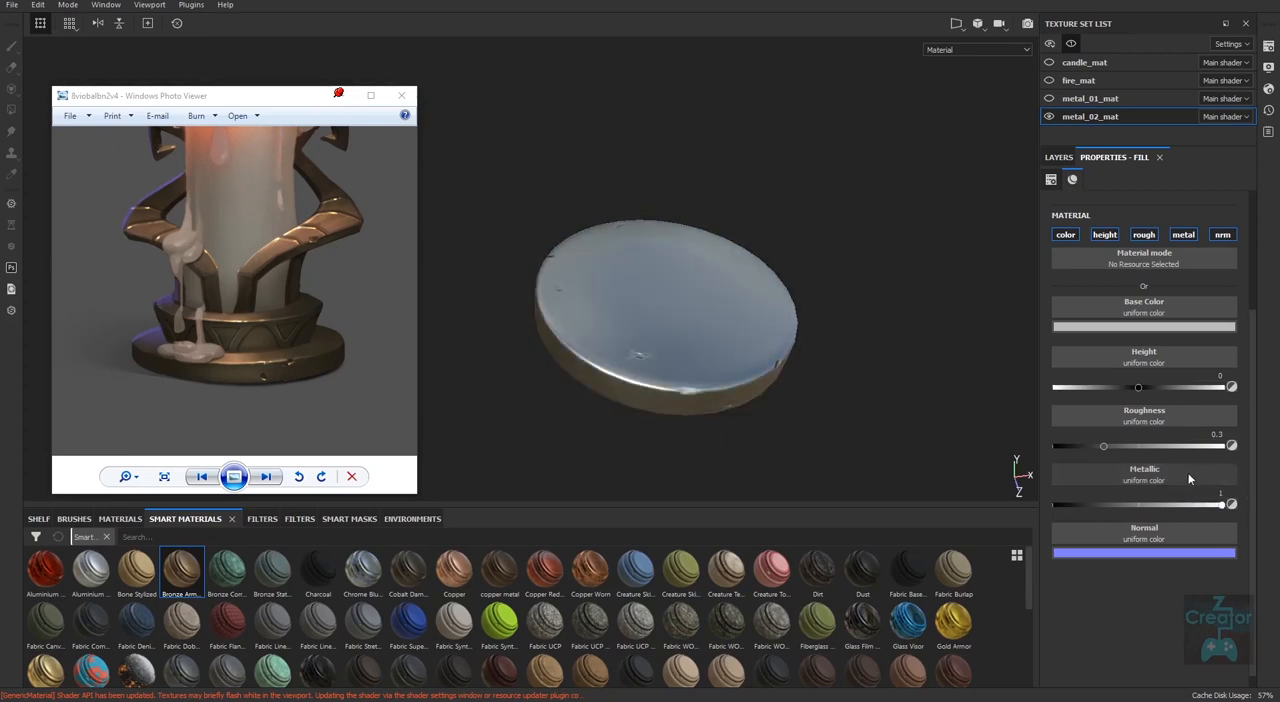
{"action": "left_click_drag", "start_coordinate": [802, 340], "coordinate": [686, 450], "text": "alt"}
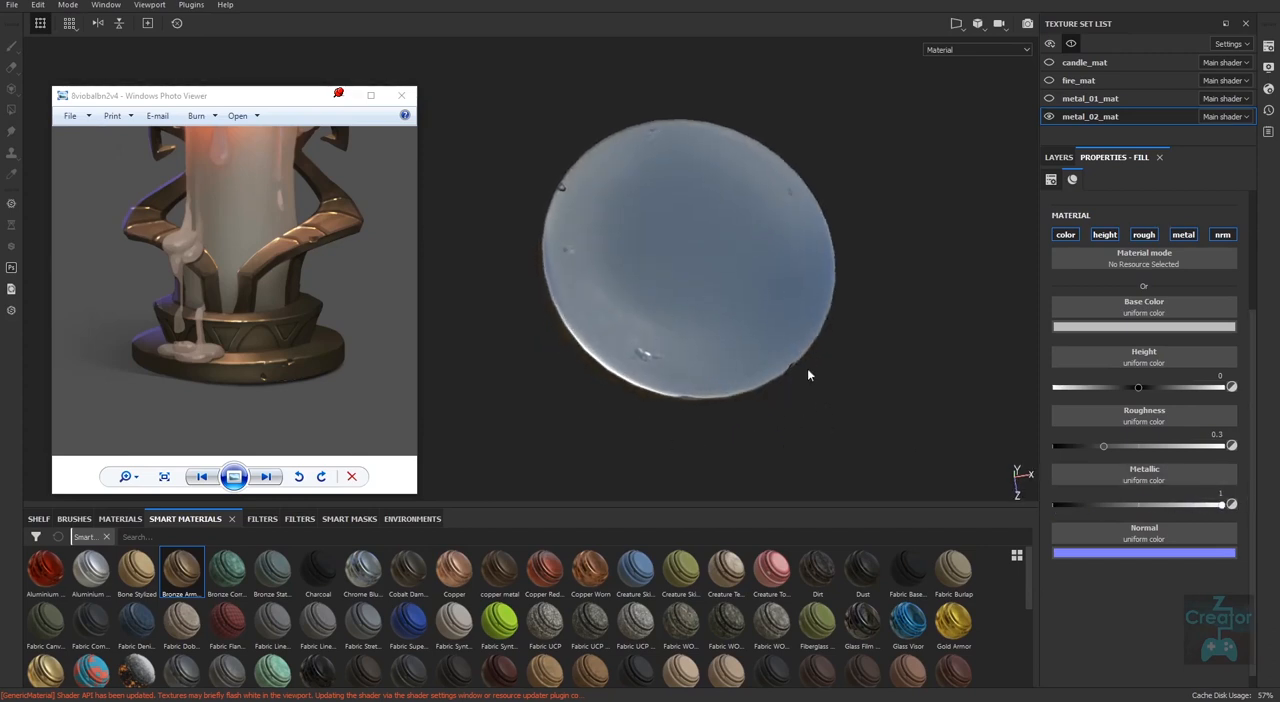
{"action": "left_click_drag", "start_coordinate": [804, 393], "coordinate": [786, 449], "text": "alt"}
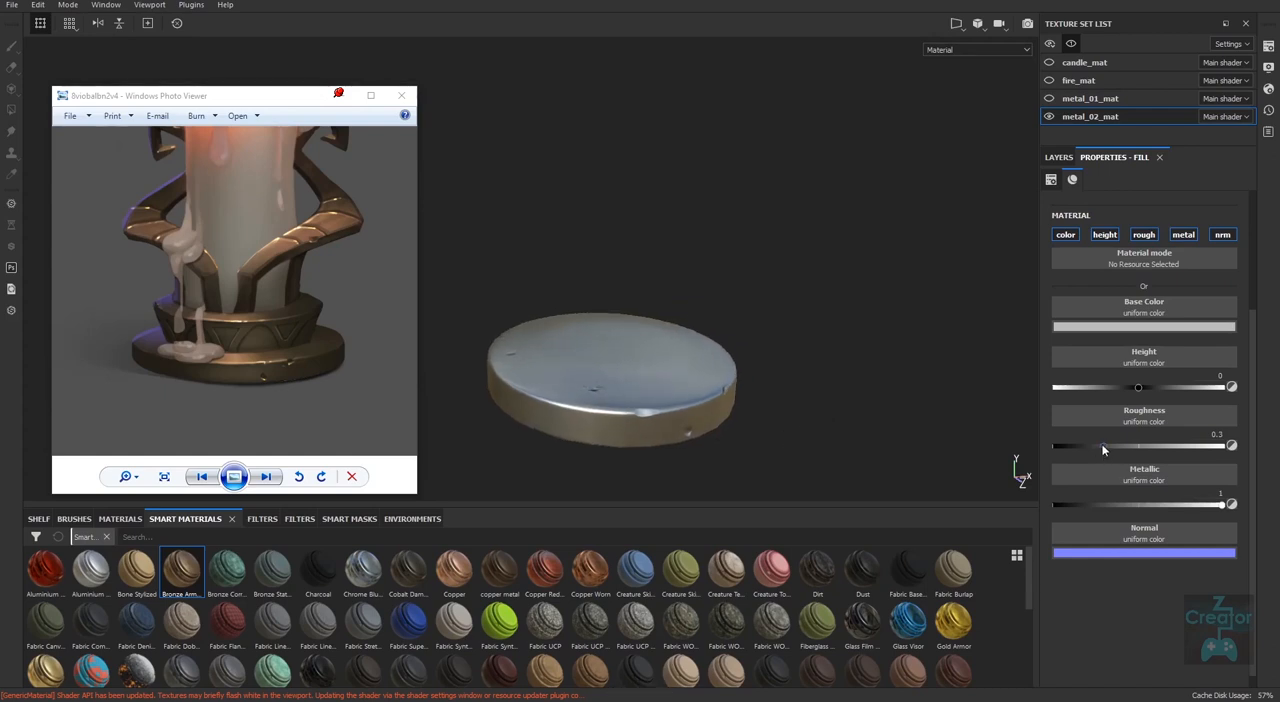
{"action": "left_click_drag", "start_coordinate": [1103, 447], "coordinate": [1094, 447]}
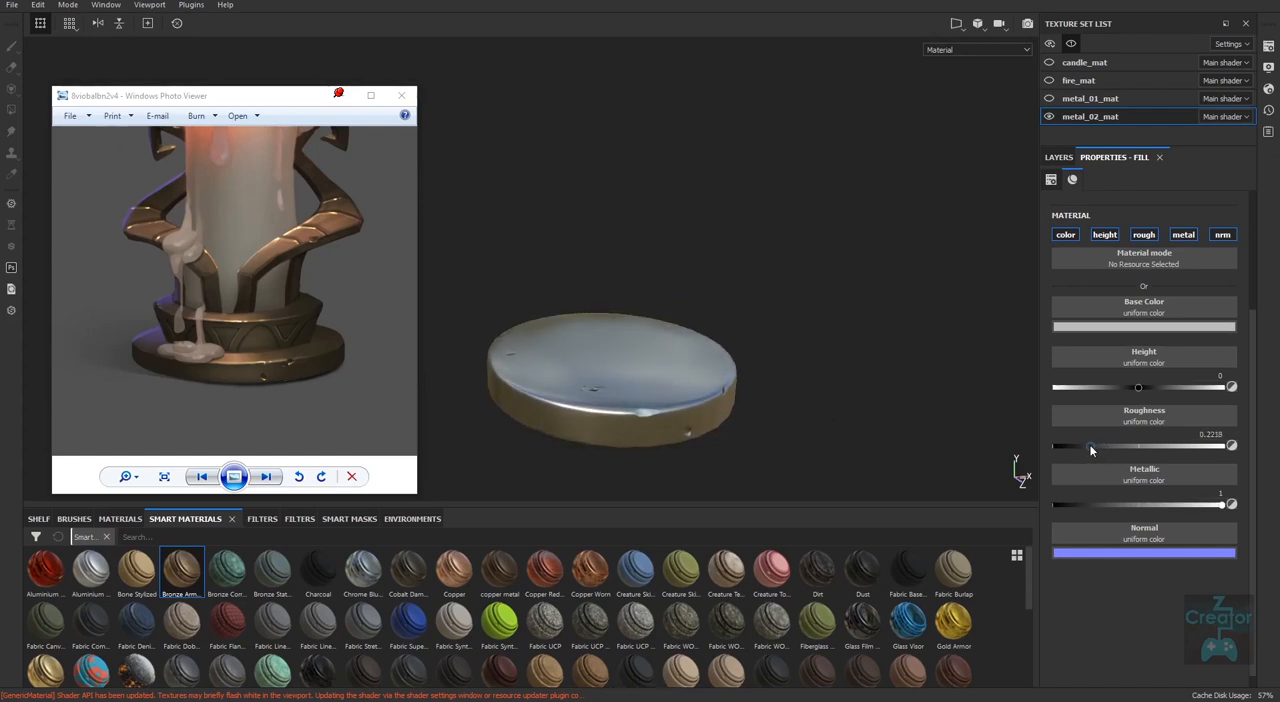
{"action": "left_click_drag", "start_coordinate": [818, 407], "coordinate": [829, 438], "text": "alt"}
{"action": "middle_click_drag", "start_coordinate": [812, 429], "coordinate": [831, 437], "text": "alt"}
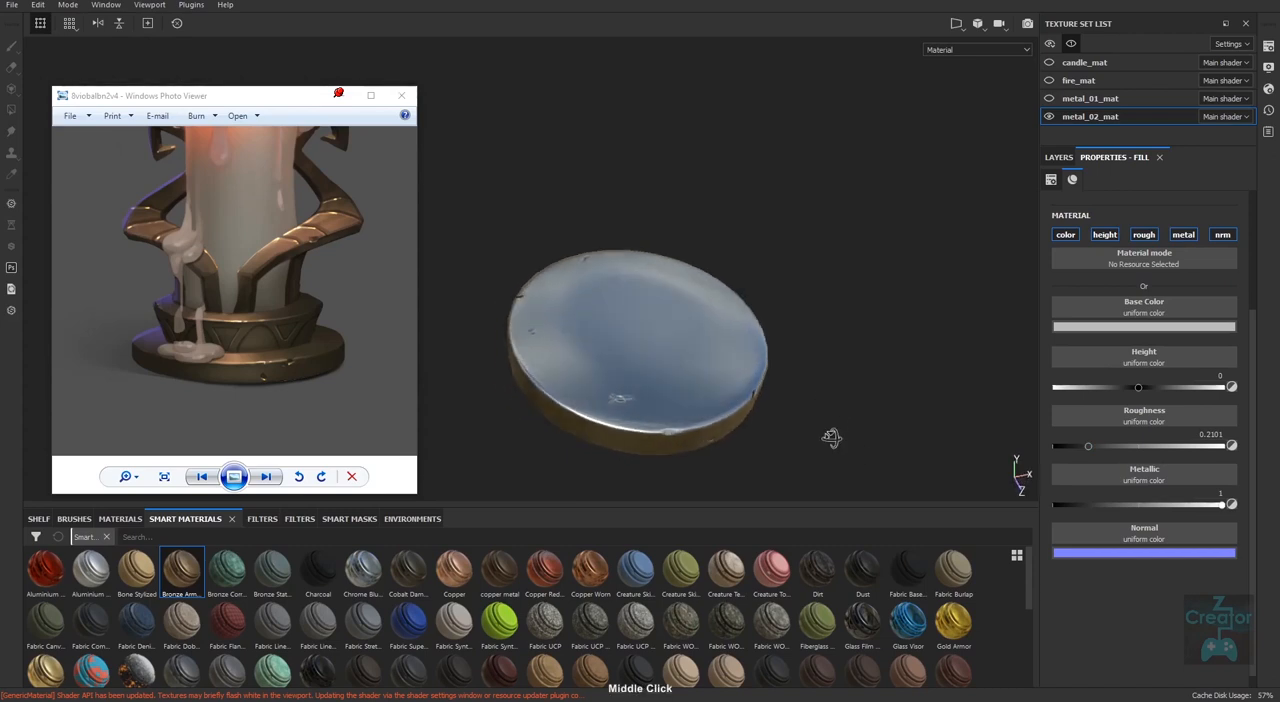
{"action": "left_click_drag", "start_coordinate": [831, 437], "coordinate": [836, 445], "text": "alt"}
Try a dark red base color on the fill layer, and replace it with a dark brown sampled from the reference image's metal base.
{"action": "left_click", "coordinate": [1160, 327]}
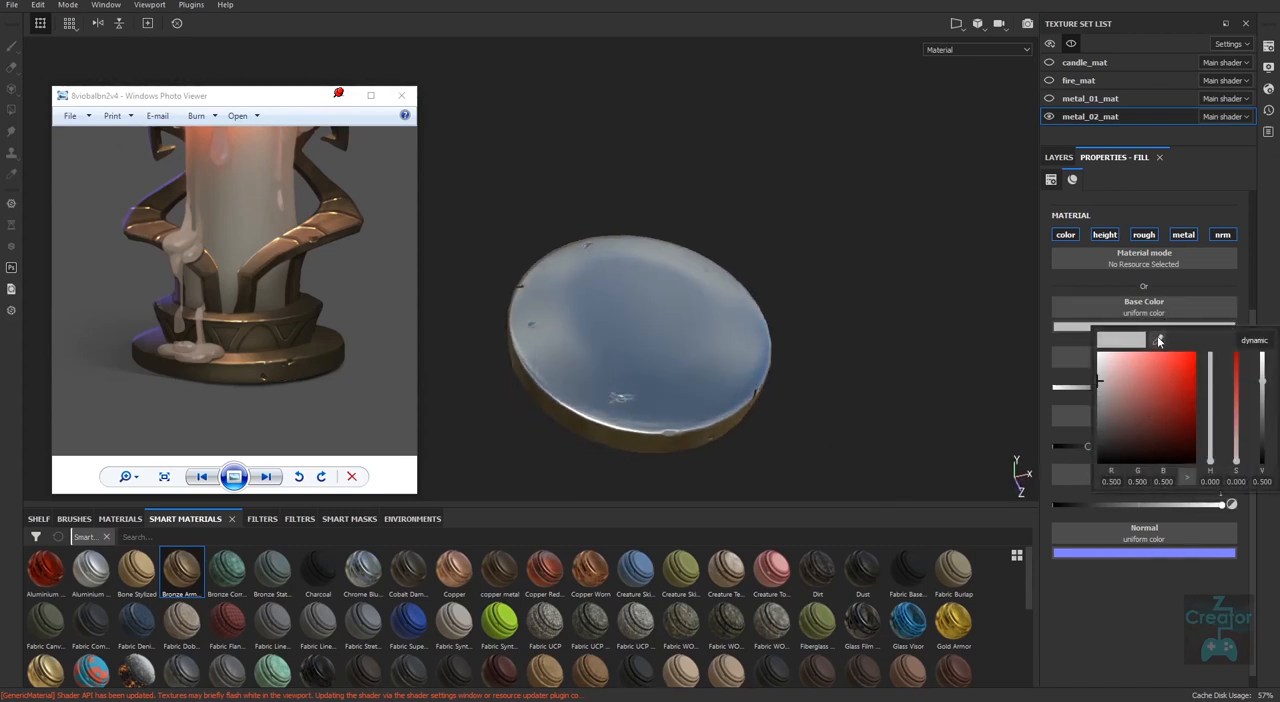
{"action": "left_click", "coordinate": [1152, 408]}
{"action": "left_click_drag", "start_coordinate": [1143, 411], "coordinate": [1161, 418]}
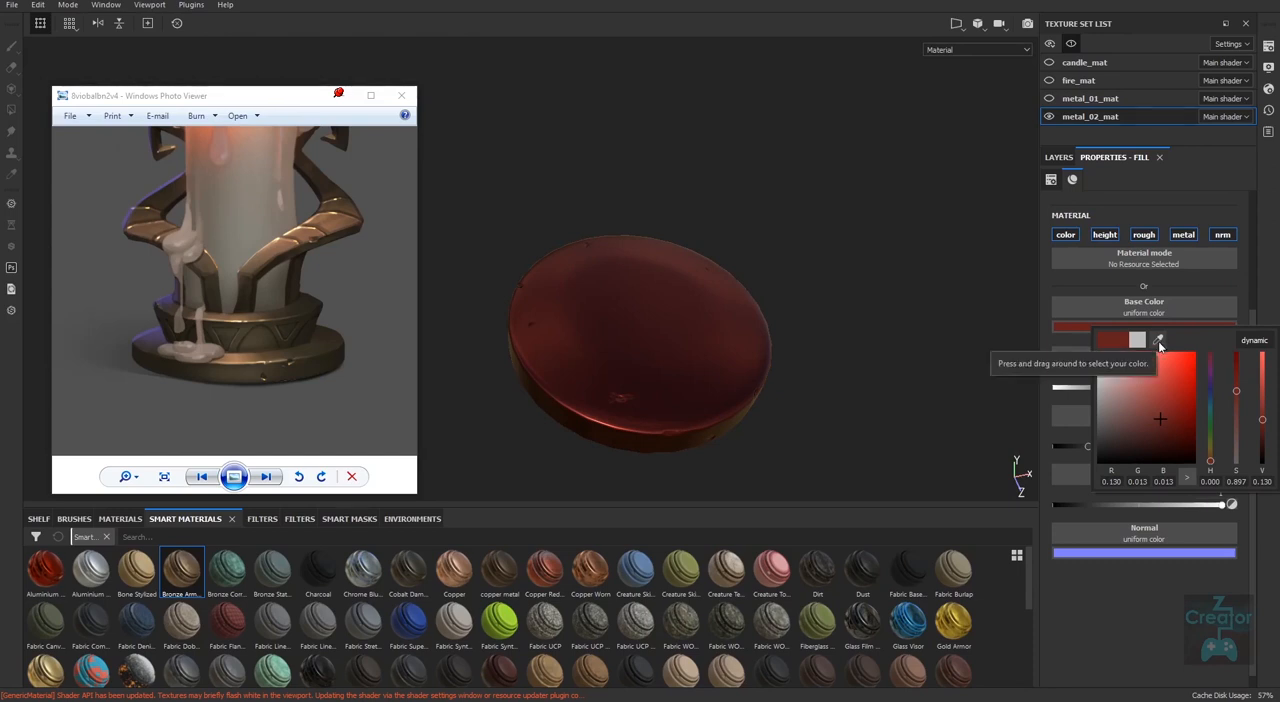
{"action": "left_click_drag", "start_coordinate": [1158, 344], "coordinate": [256, 352]}
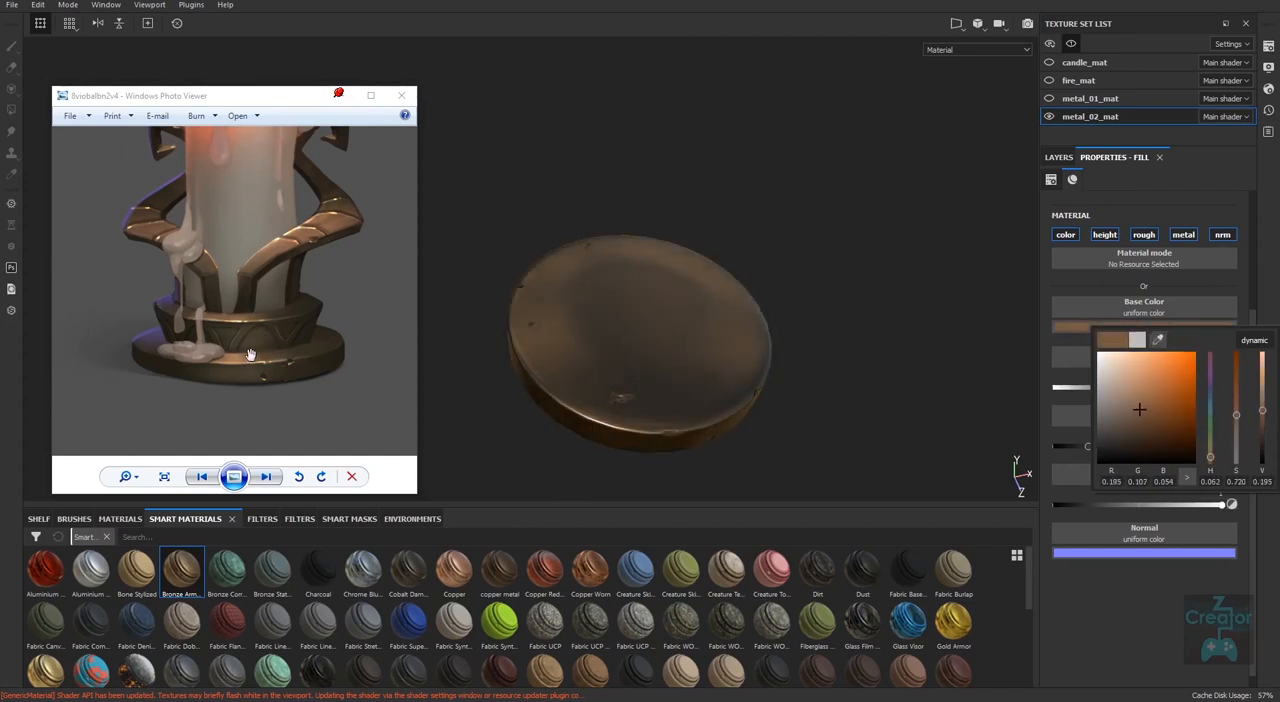
{"action": "left_click", "coordinate": [812, 446]}
{"action": "middle_click_drag", "start_coordinate": [812, 451], "coordinate": [964, 421]}
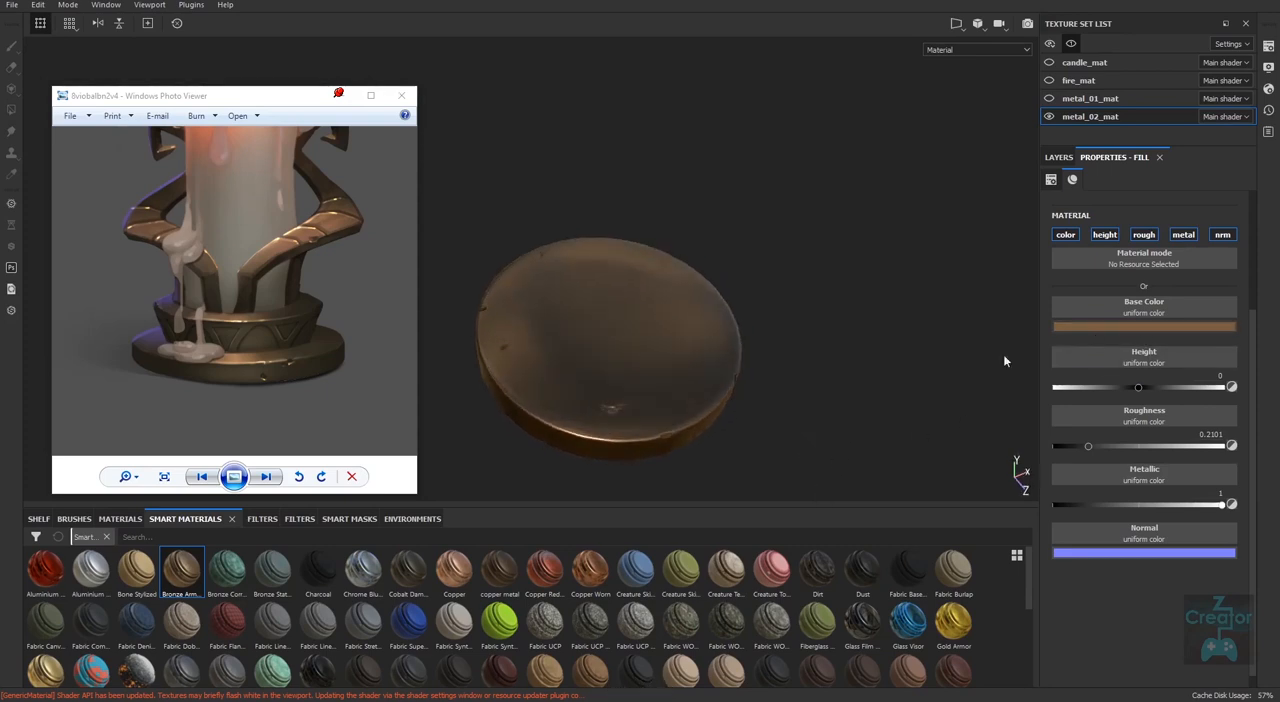
Resample the fill layer's base color as a bronze of about RGB 0.262, 0.150, 0.074 from the reference's base, and check the disc.
{"action": "left_click", "coordinate": [1120, 334]}
{"action": "left_click", "coordinate": [1157, 342]}
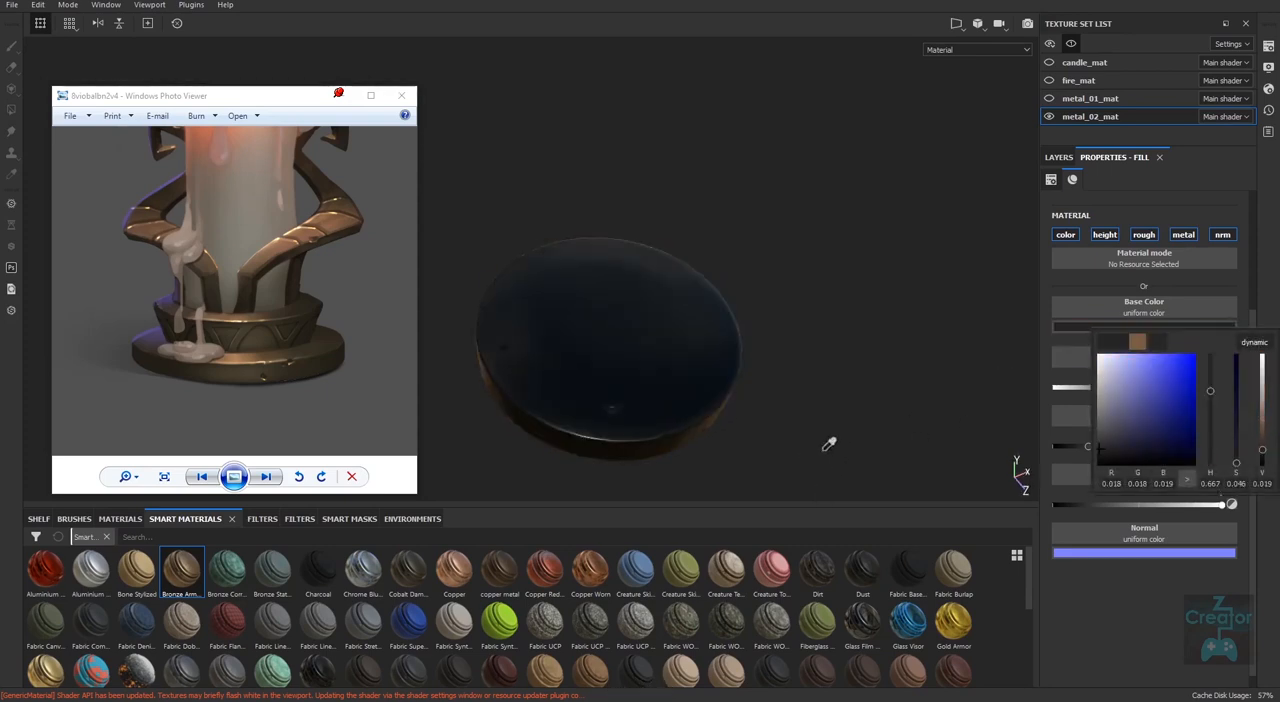
{"action": "left_click", "coordinate": [248, 355]}
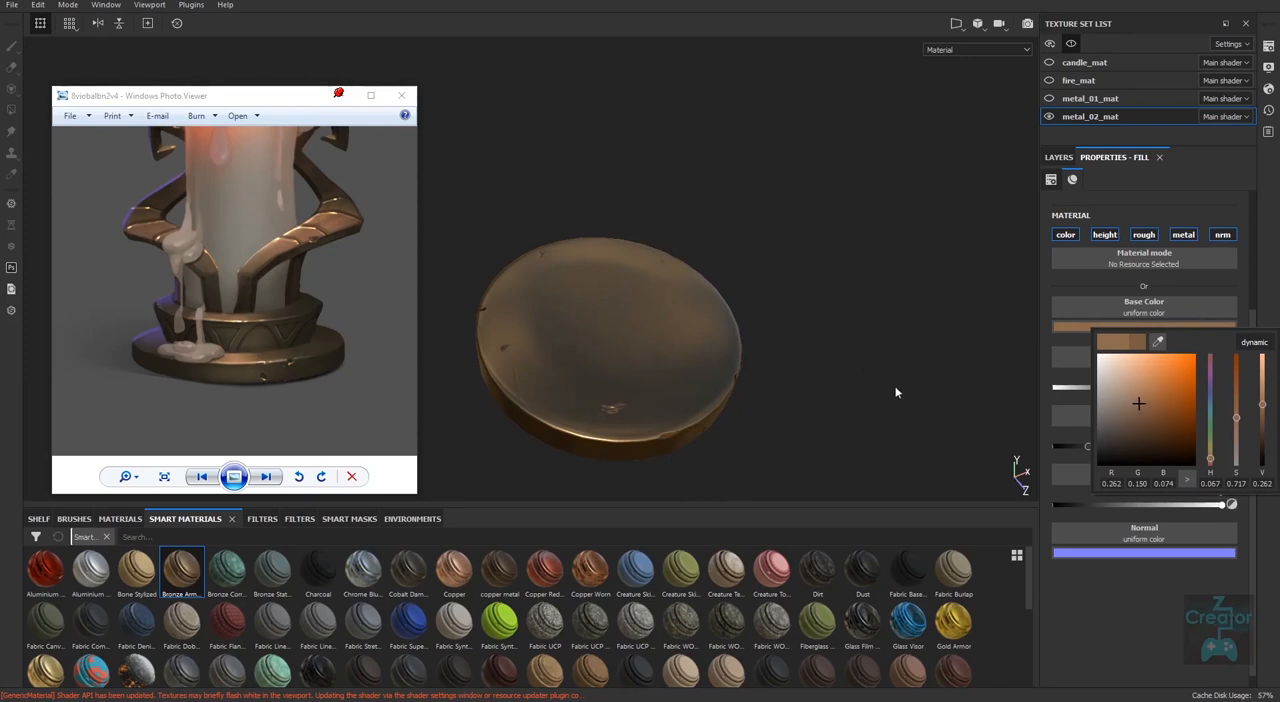
{"action": "left_click_drag", "start_coordinate": [852, 430], "coordinate": [820, 365], "text": "alt"}
{"action": "right_click_drag", "start_coordinate": [820, 365], "coordinate": [775, 390], "text": "alt"}
{"action": "left_click_drag", "start_coordinate": [775, 390], "coordinate": [777, 443], "text": "alt"}
{"action": "middle_click_drag", "start_coordinate": [777, 443], "coordinate": [790, 388], "text": "alt"}
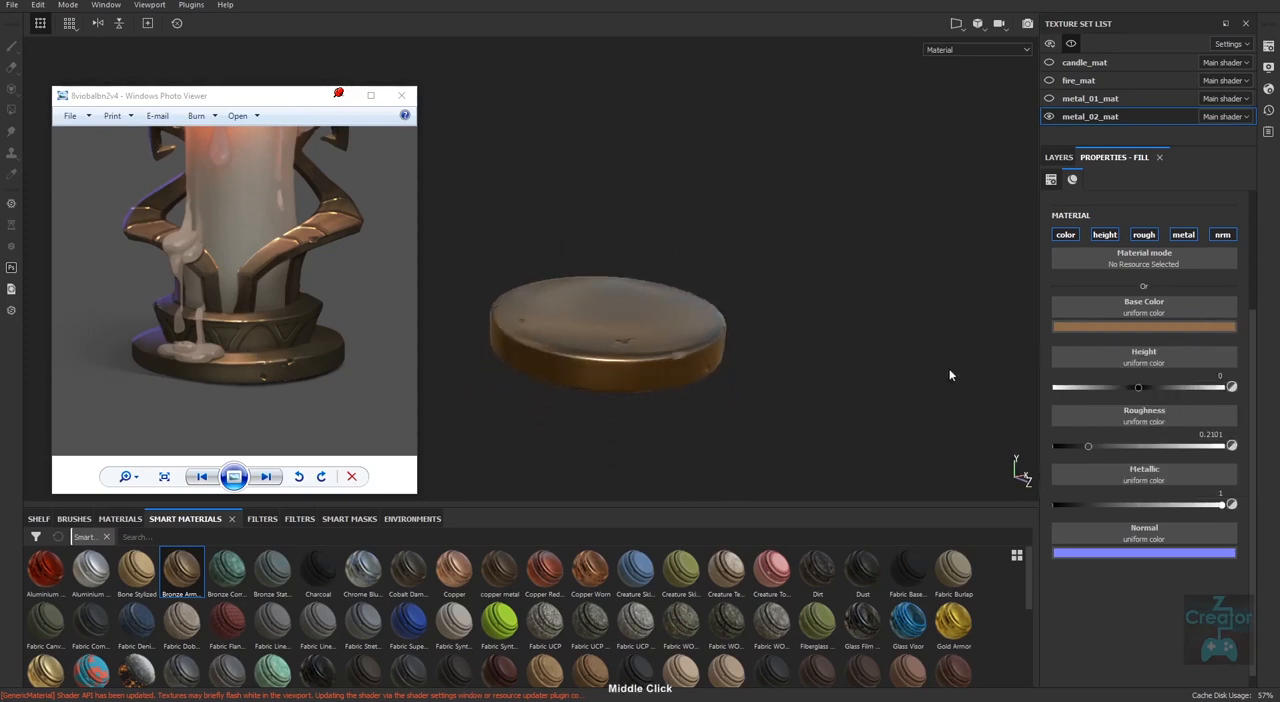
{"action": "left_click_drag", "start_coordinate": [745, 425], "coordinate": [727, 488], "text": "alt"}
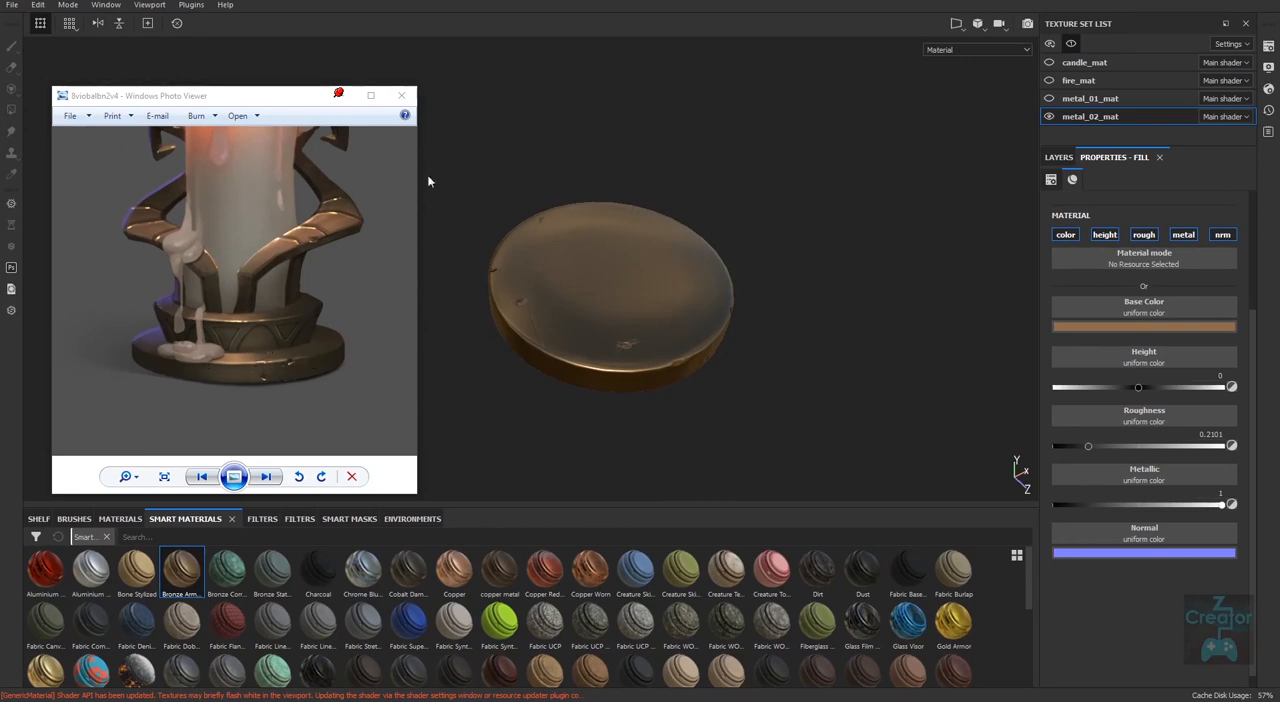
Rename the fill layer "base metal" and duplicate it.
{"action": "left_click", "coordinate": [1059, 157]}
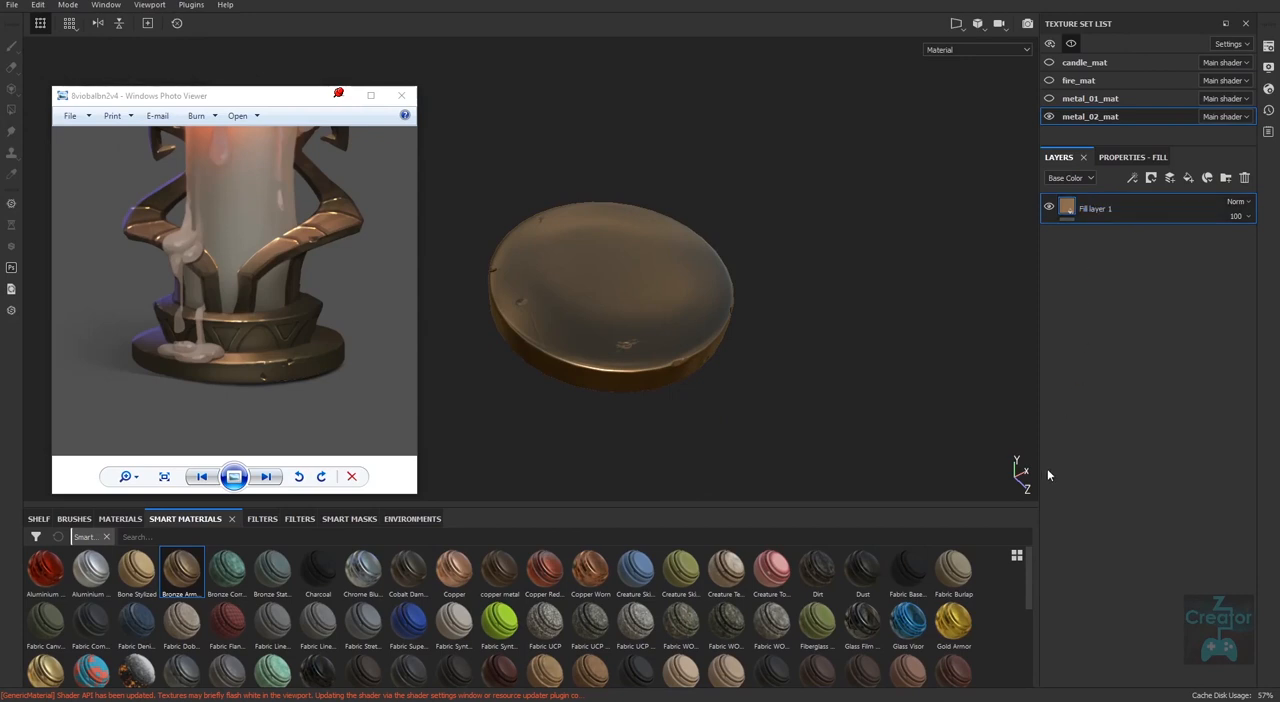
{"action": "double_click", "coordinate": [1095, 208]}
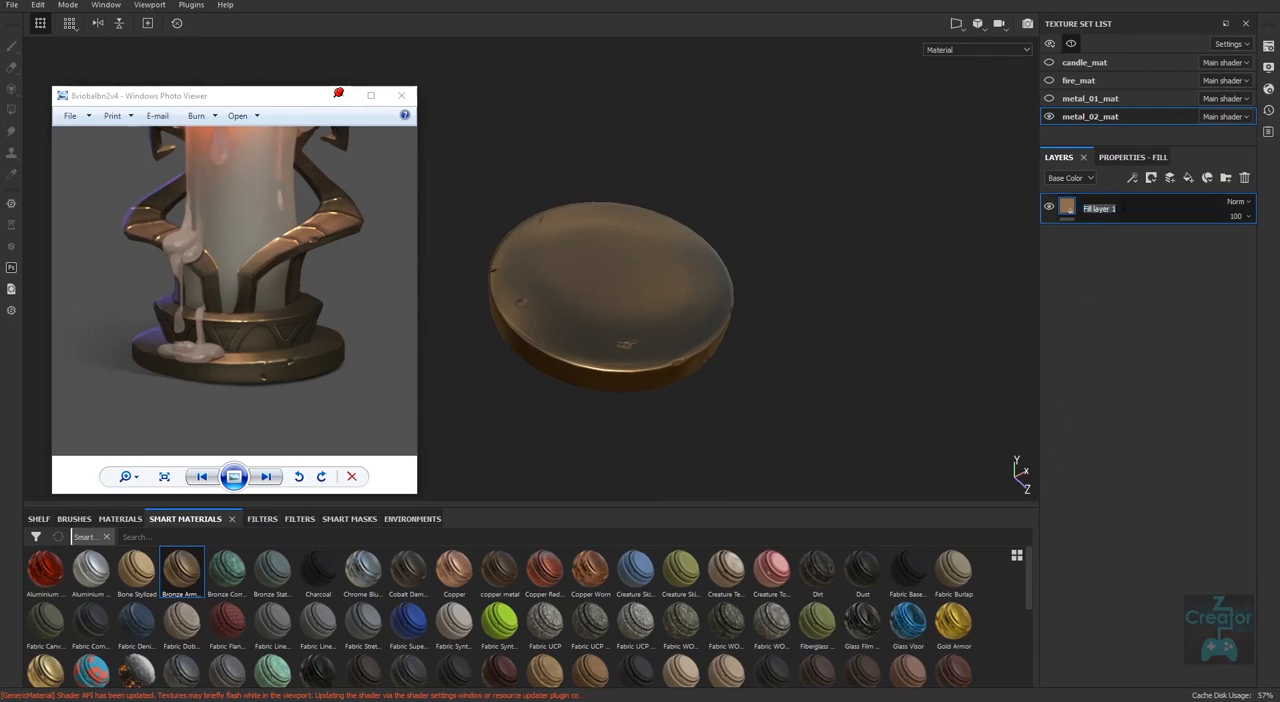
{"action": "type", "text": "base metal"}
{"action": "key", "text": "Return"}
{"action": "key", "text": "ctrl+d"}
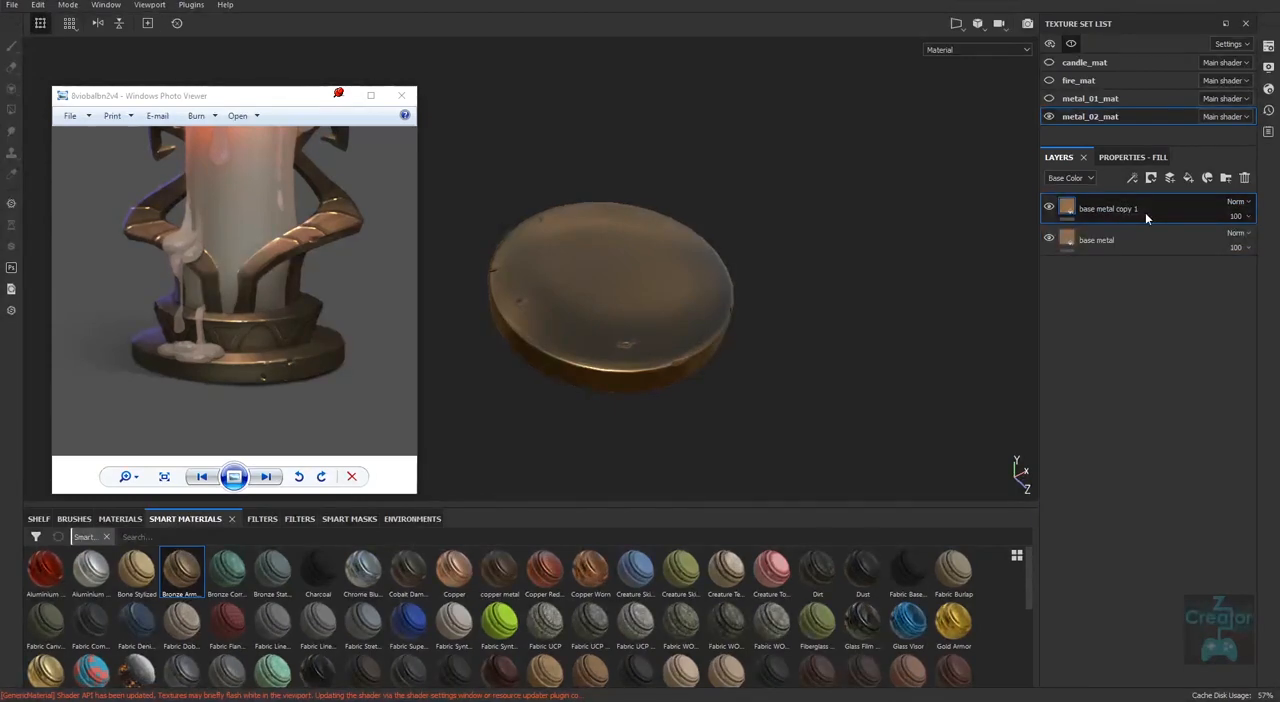
Lighten the duplicated fill layer's base color to a paler bronze of about RGB 0.432, 0.278, 0.174.
{"action": "left_click", "coordinate": [1132, 157]}
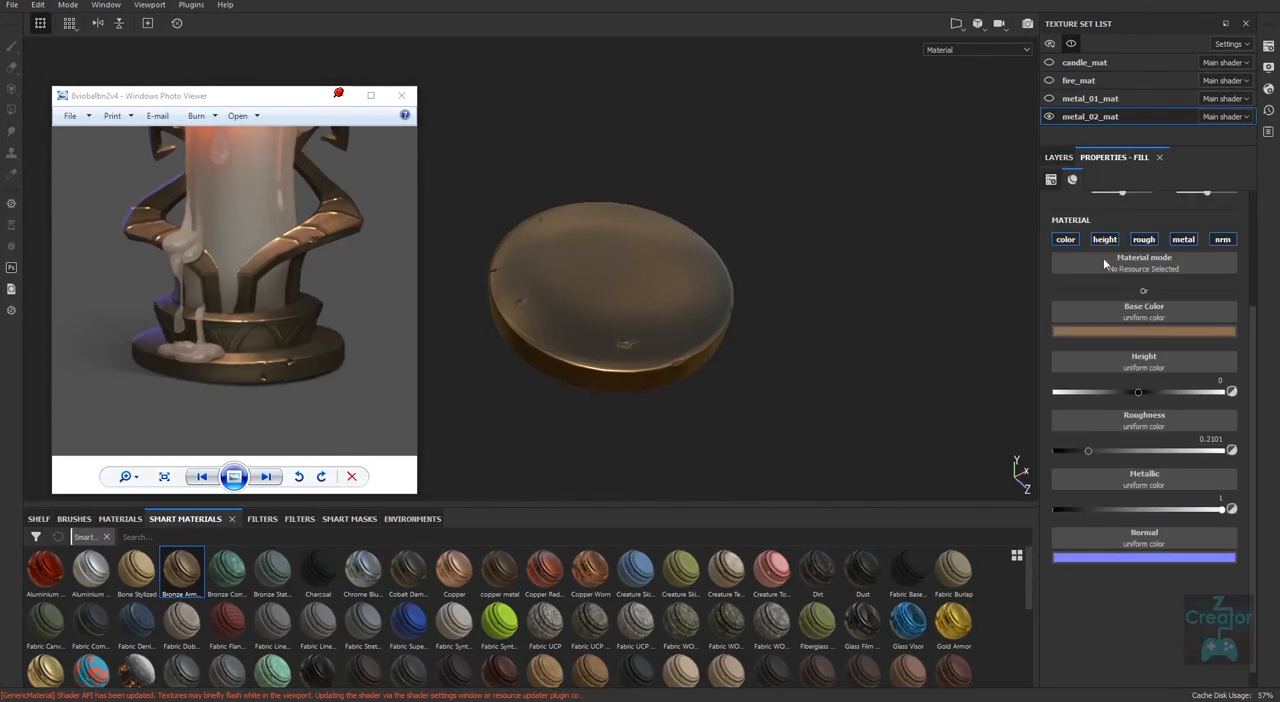
{"action": "left_click", "coordinate": [1132, 333]}
{"action": "left_click_drag", "start_coordinate": [1138, 403], "coordinate": [1130, 390]}
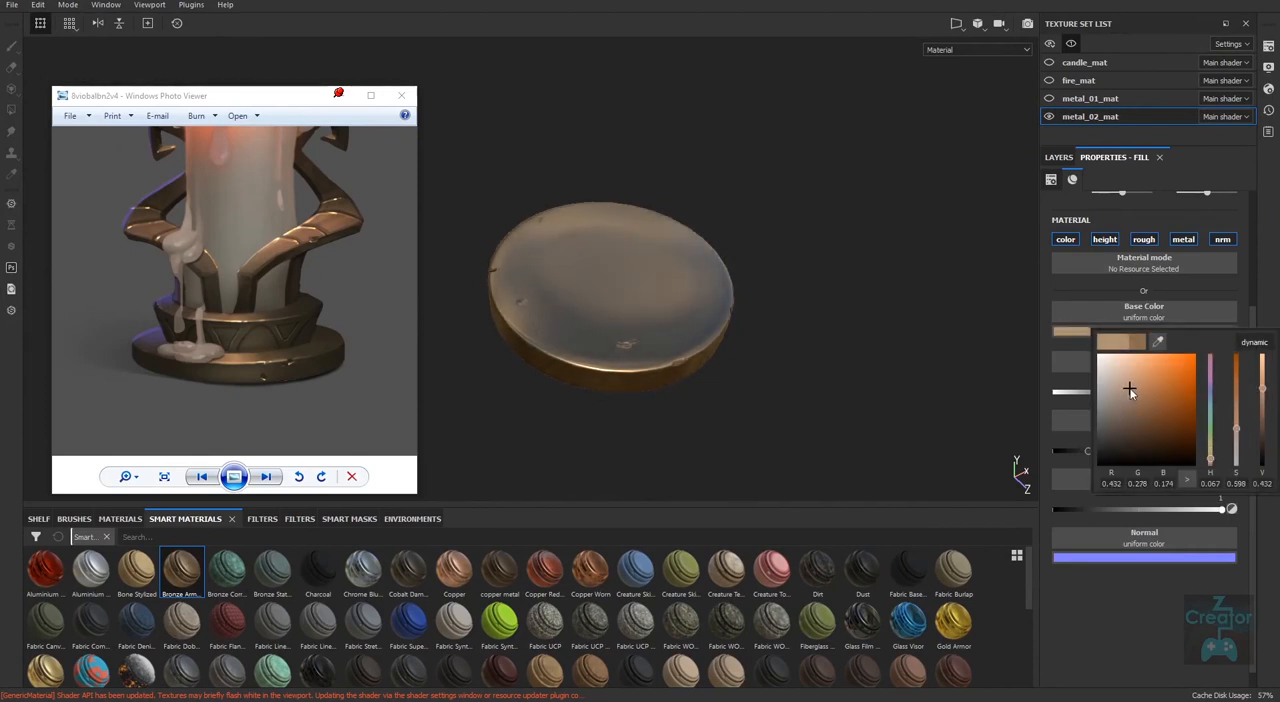
{"action": "left_click", "coordinate": [1060, 158]}
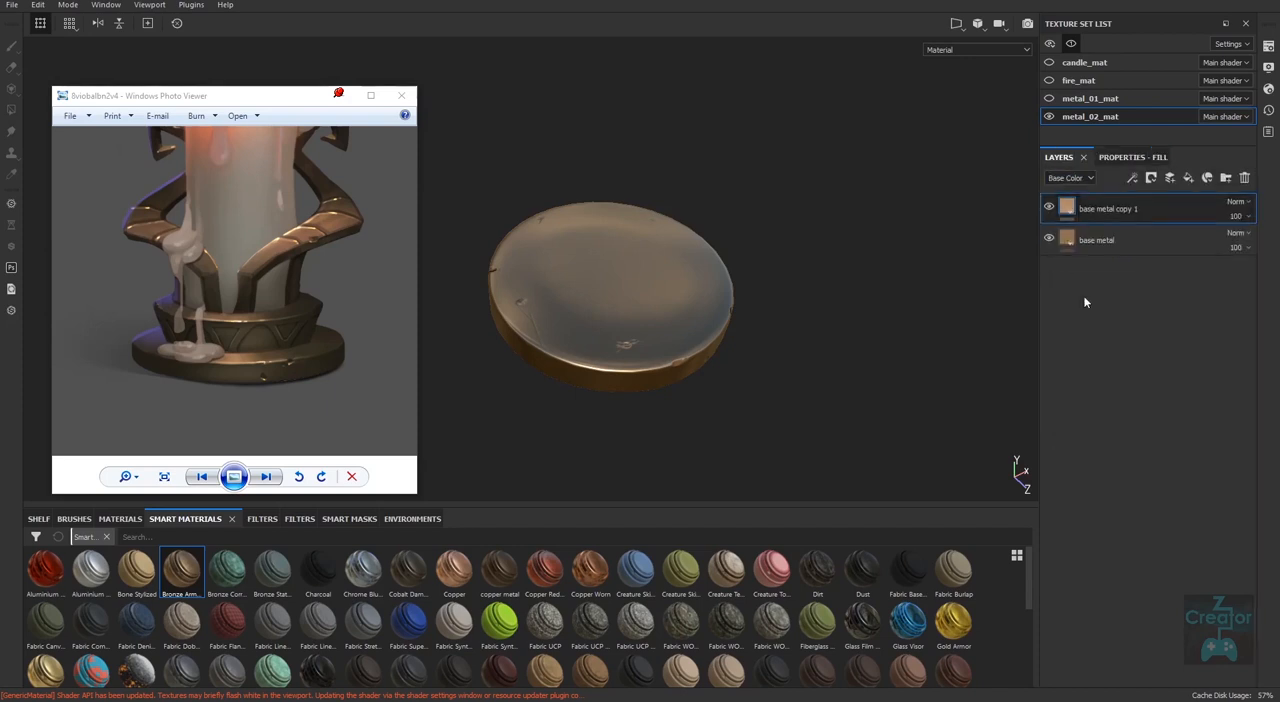
Move the lighter copy below the base metal layer and toggle base metal's visibility to compare the two.
{"action": "left_click_drag", "start_coordinate": [1120, 209], "coordinate": [1110, 272]}
{"action": "left_click", "coordinate": [1097, 211]}
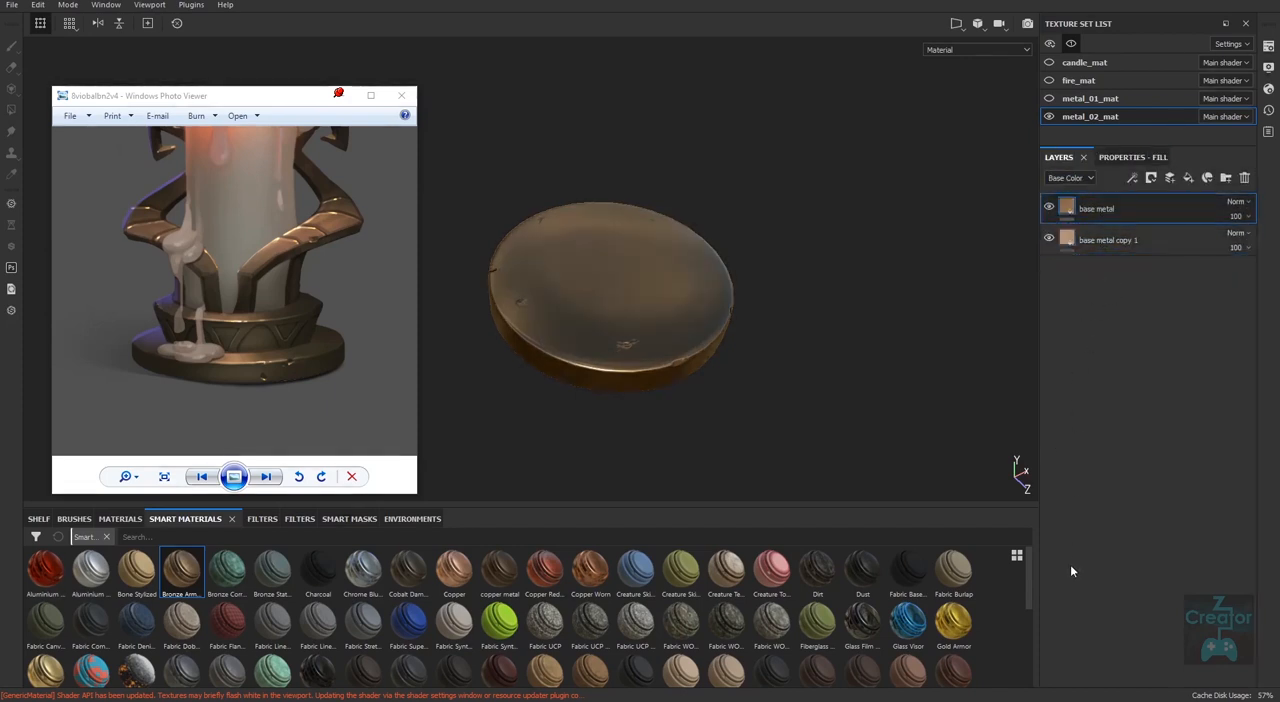
{"action": "left_click", "coordinate": [1049, 207]}
{"action": "left_click", "coordinate": [1049, 207]}
Add a black mask to the base metal layer.
{"action": "double_click", "coordinate": [1103, 211]}
{"action": "right_click", "coordinate": [1100, 207]}
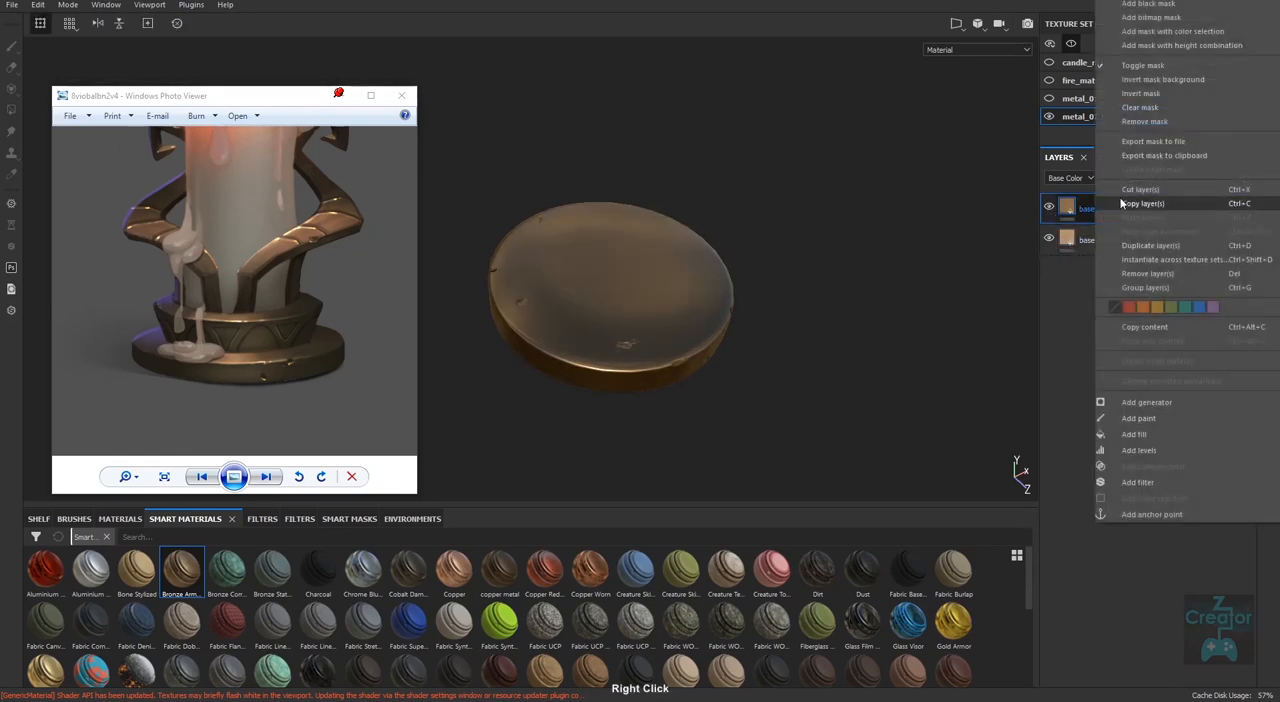
{"action": "left_click", "coordinate": [1151, 19]}
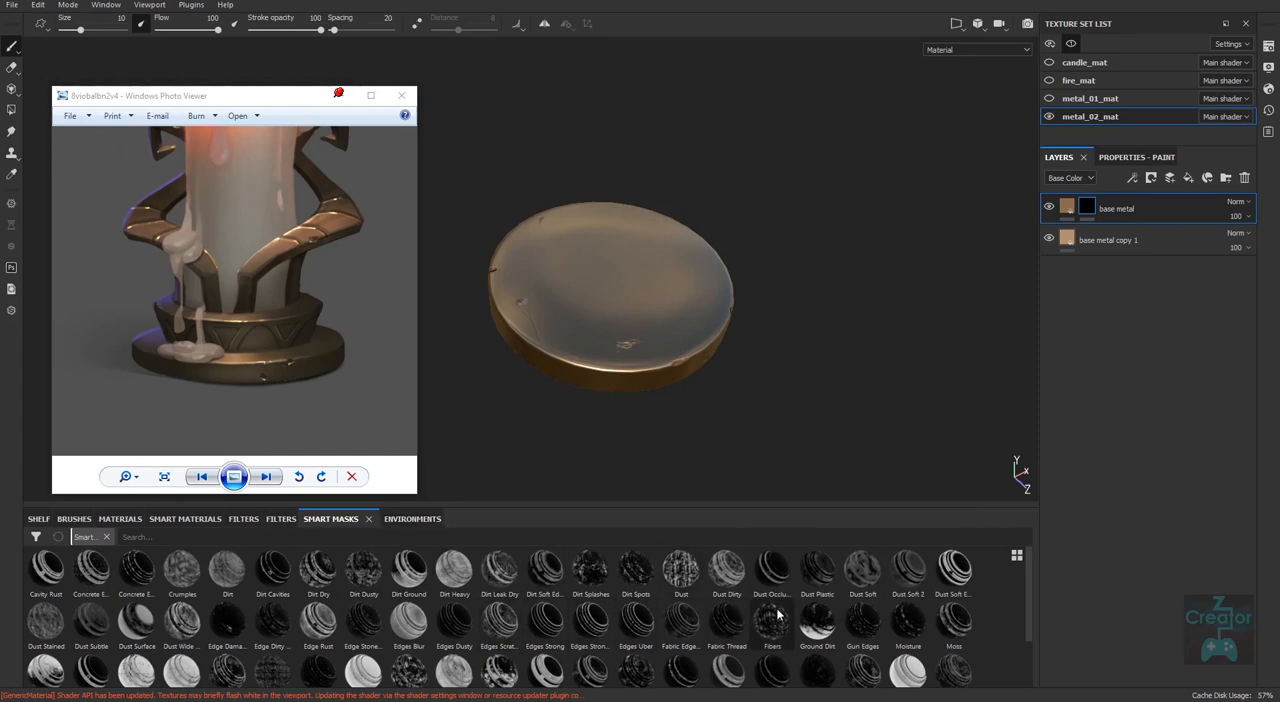
Try the Dirt Splashes and Dirt Dry smart masks on the base metal layer, removing each from its mask.
{"action": "left_click_drag", "start_coordinate": [590, 571], "coordinate": [1059, 274]}
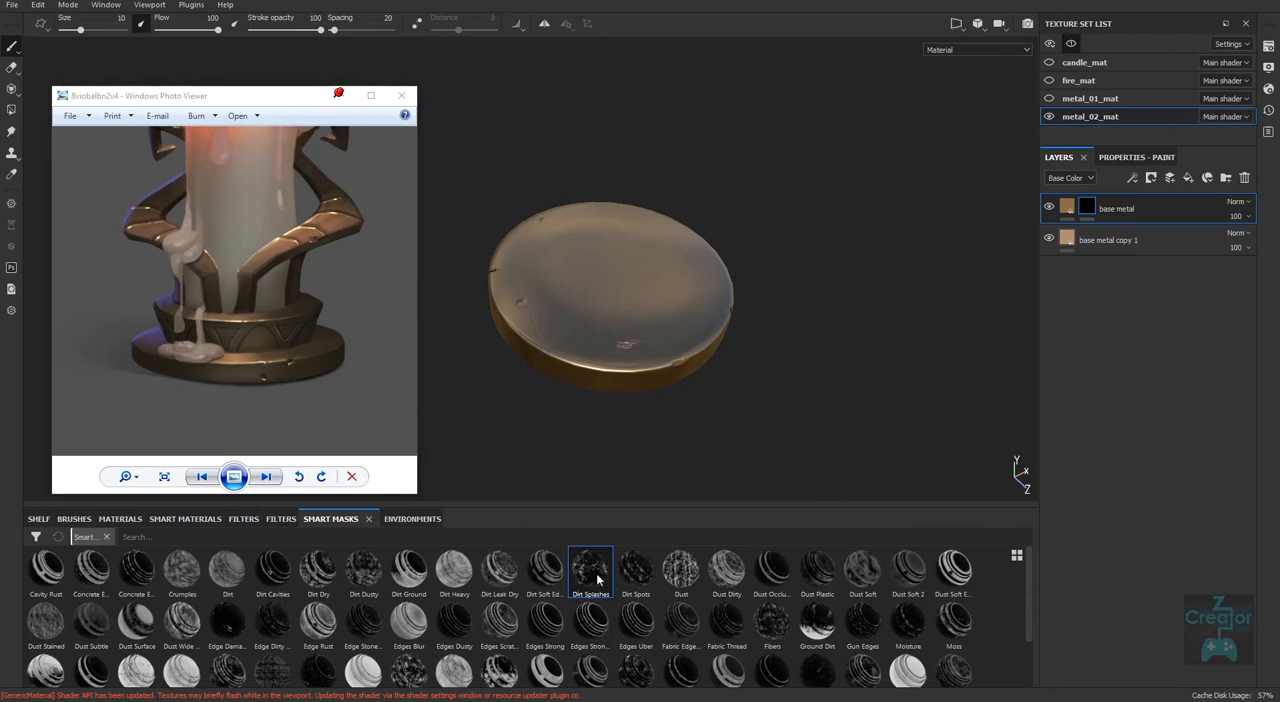
{"action": "left_click_drag", "start_coordinate": [590, 580], "coordinate": [1096, 214]}
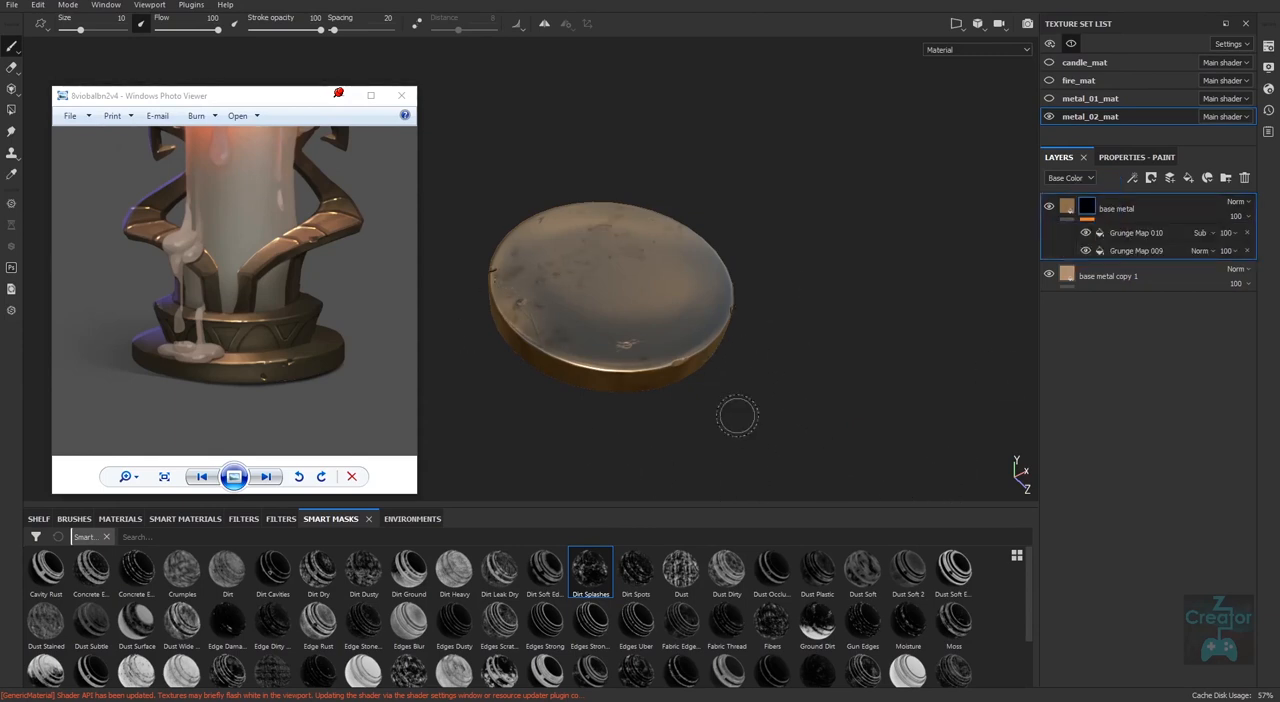
{"action": "mouse_move", "coordinate": [738, 416]}
{"action": "left_mouse_down", "text": "alt"}
{"action": "mouse_move", "coordinate": [744, 492]}
{"action": "mouse_move", "coordinate": [813, 355]}
{"action": "mouse_move", "coordinate": [763, 436]}
{"action": "mouse_move", "coordinate": [760, 477]}
{"action": "mouse_move", "coordinate": [745, 432]}
{"action": "left_mouse_up", "text": "alt"}
{"action": "middle_click_drag", "start_coordinate": [745, 432], "coordinate": [800, 391]}
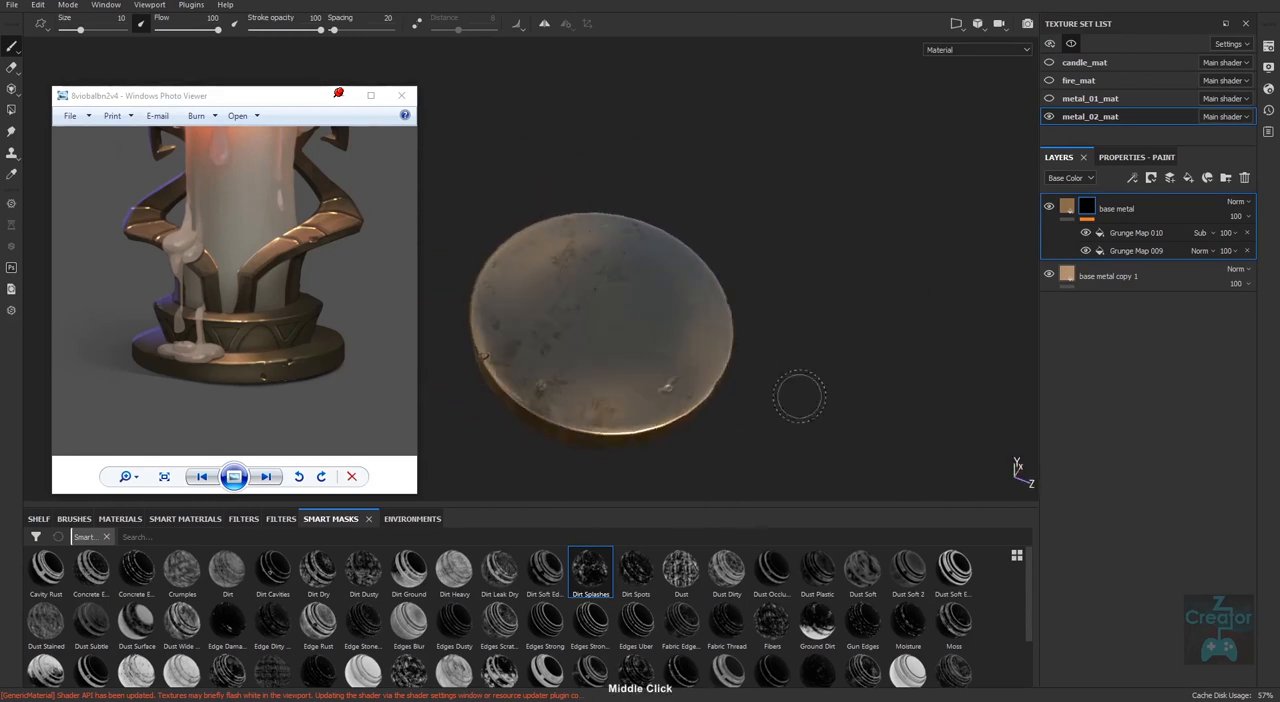
{"action": "right_click", "coordinate": [1094, 215]}
{"action": "left_click", "coordinate": [1145, 231]}
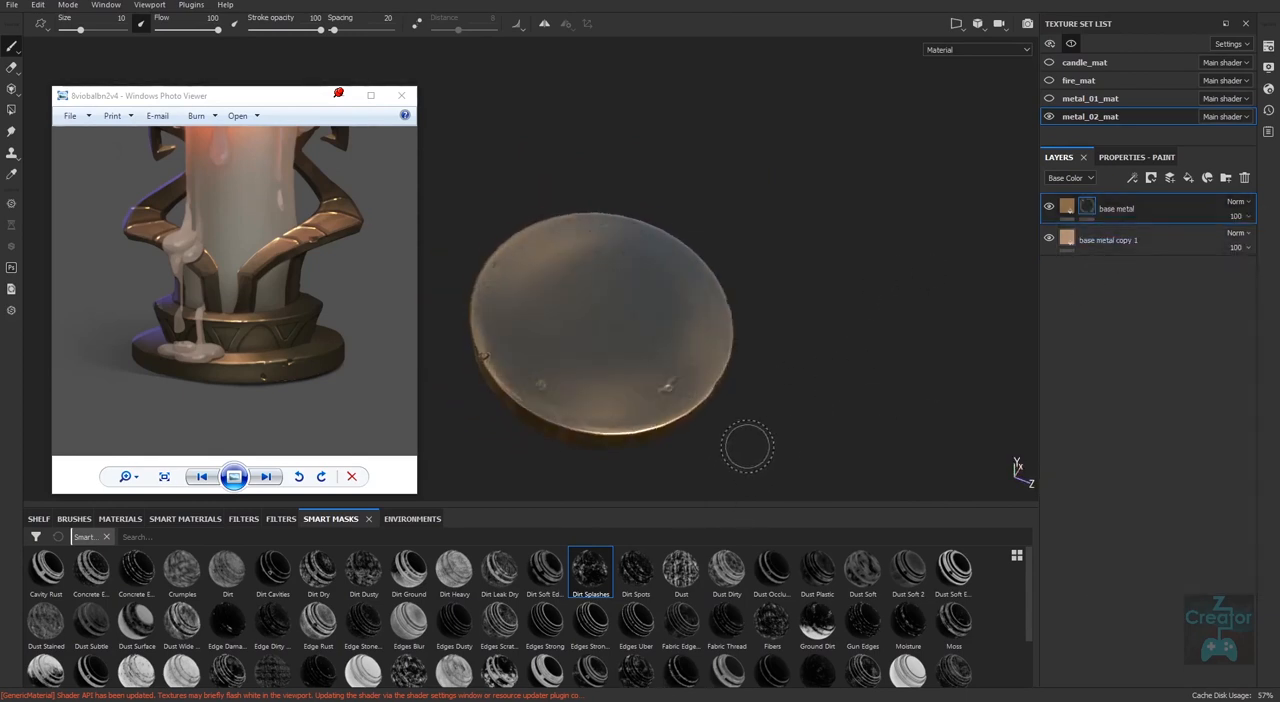
{"action": "left_click_drag", "start_coordinate": [749, 446], "coordinate": [750, 433], "text": "alt"}
{"action": "middle_click_drag", "start_coordinate": [750, 433], "coordinate": [745, 443]}
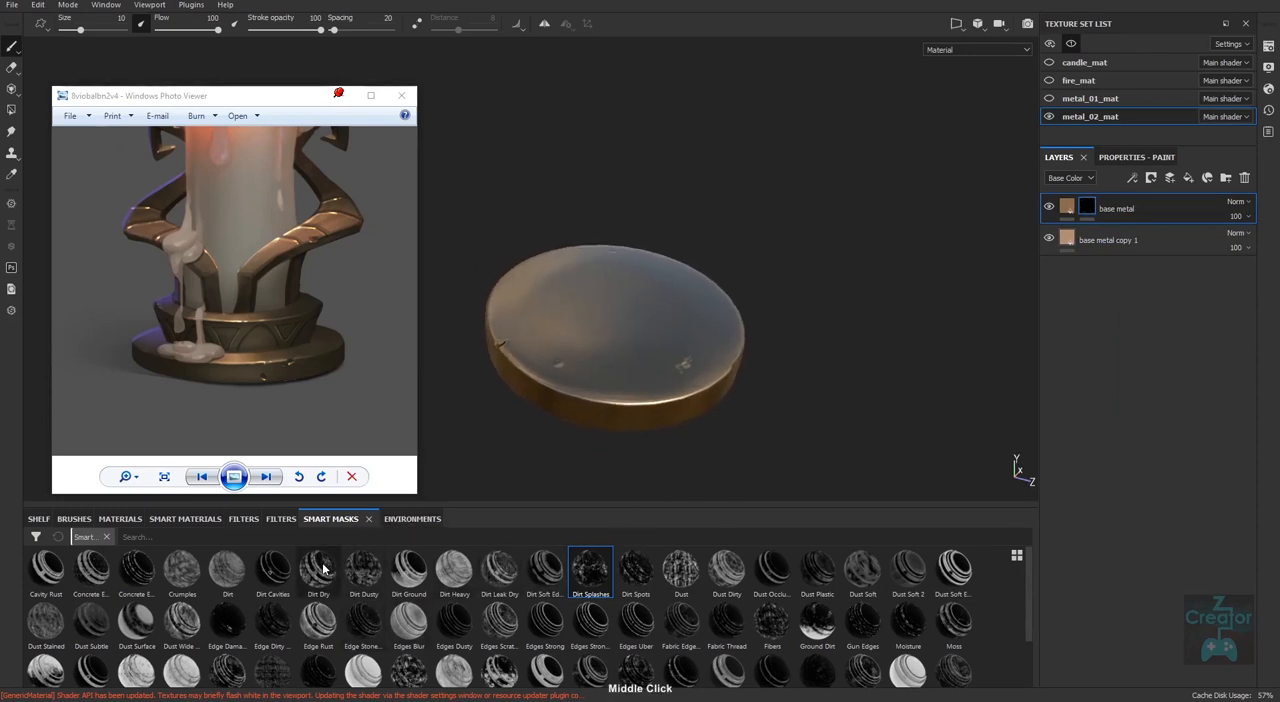
{"action": "left_click_drag", "start_coordinate": [318, 570], "coordinate": [1088, 208]}
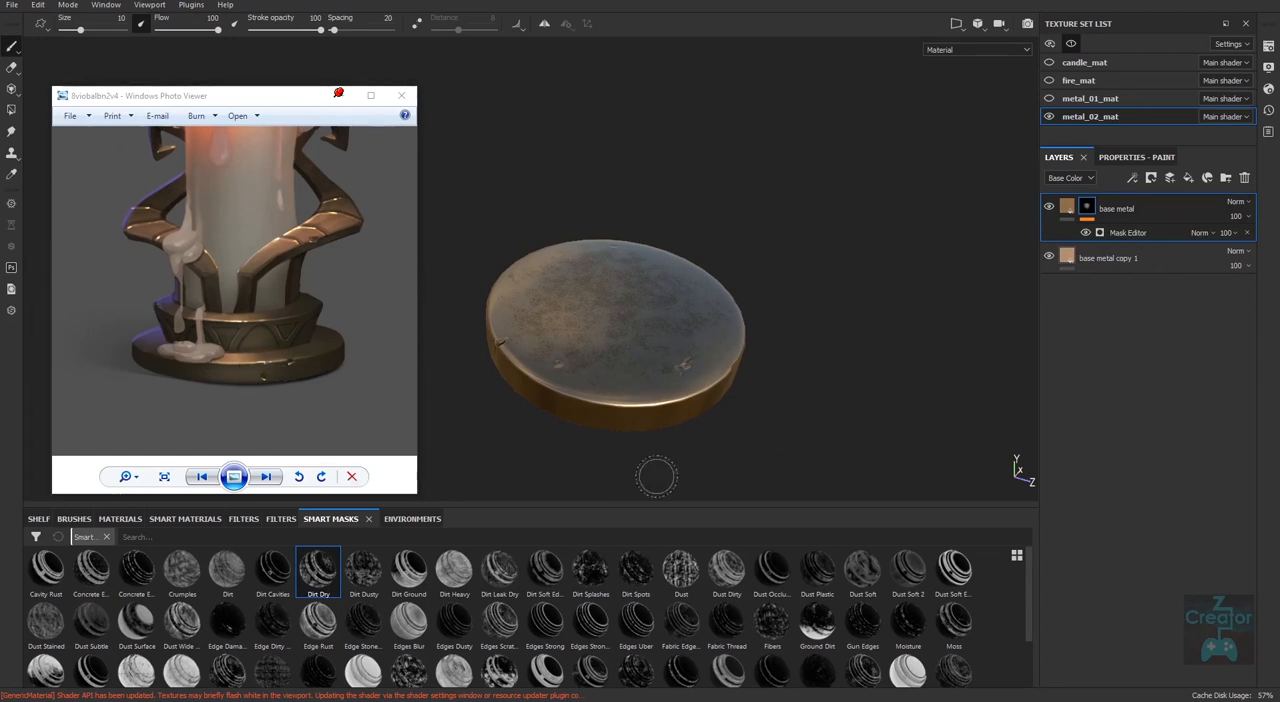
{"action": "key", "text": "ctrl+z"}
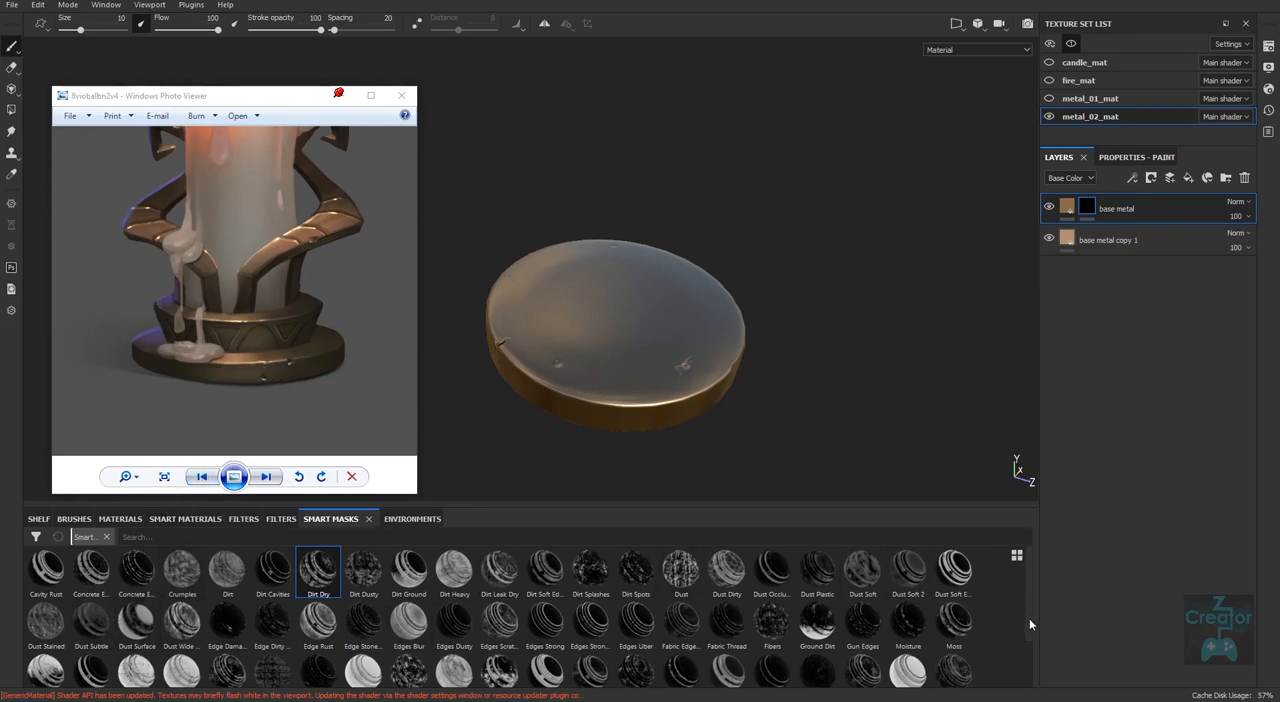
Apply the Soft Damage smart mask to the base metal layer's mask and inspect the disc's edges and dents.
{"action": "mouse_move", "coordinate": [1031, 618]}
{"action": "left_mouse_down"}
{"action": "mouse_move", "coordinate": [1026, 660]}
{"action": "mouse_move", "coordinate": [1026, 622]}
{"action": "mouse_move", "coordinate": [1025, 642]}
{"action": "left_mouse_up"}
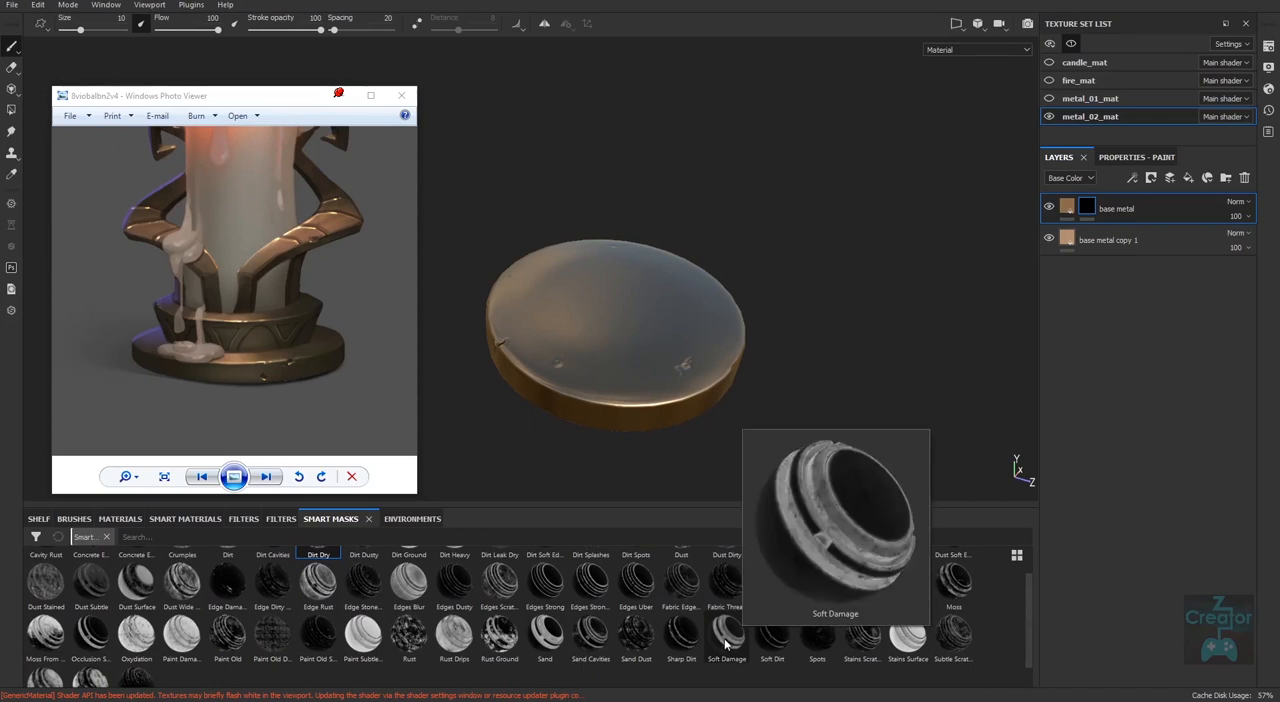
{"action": "left_click_drag", "start_coordinate": [727, 630], "coordinate": [1080, 216]}
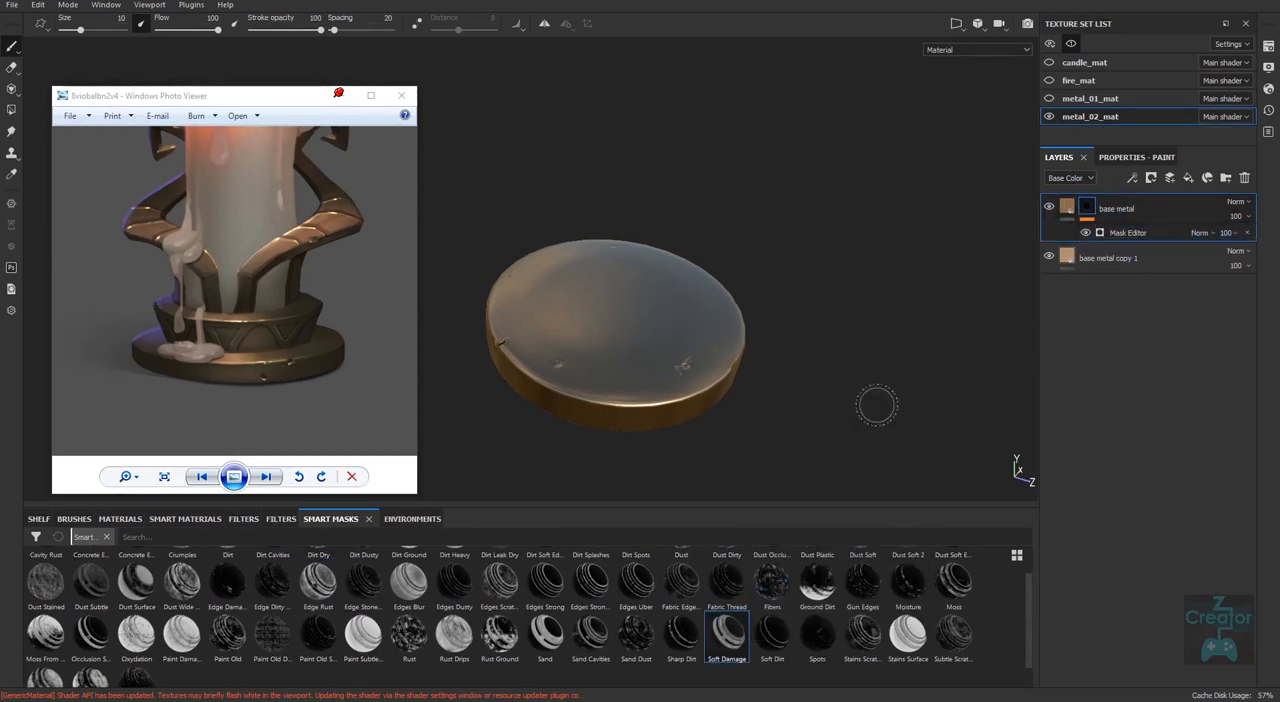
{"action": "middle_click_drag", "start_coordinate": [820, 380], "coordinate": [749, 412]}
{"action": "right_click_drag", "start_coordinate": [749, 412], "coordinate": [716, 452]}
{"action": "middle_click_drag", "start_coordinate": [716, 452], "coordinate": [843, 429]}
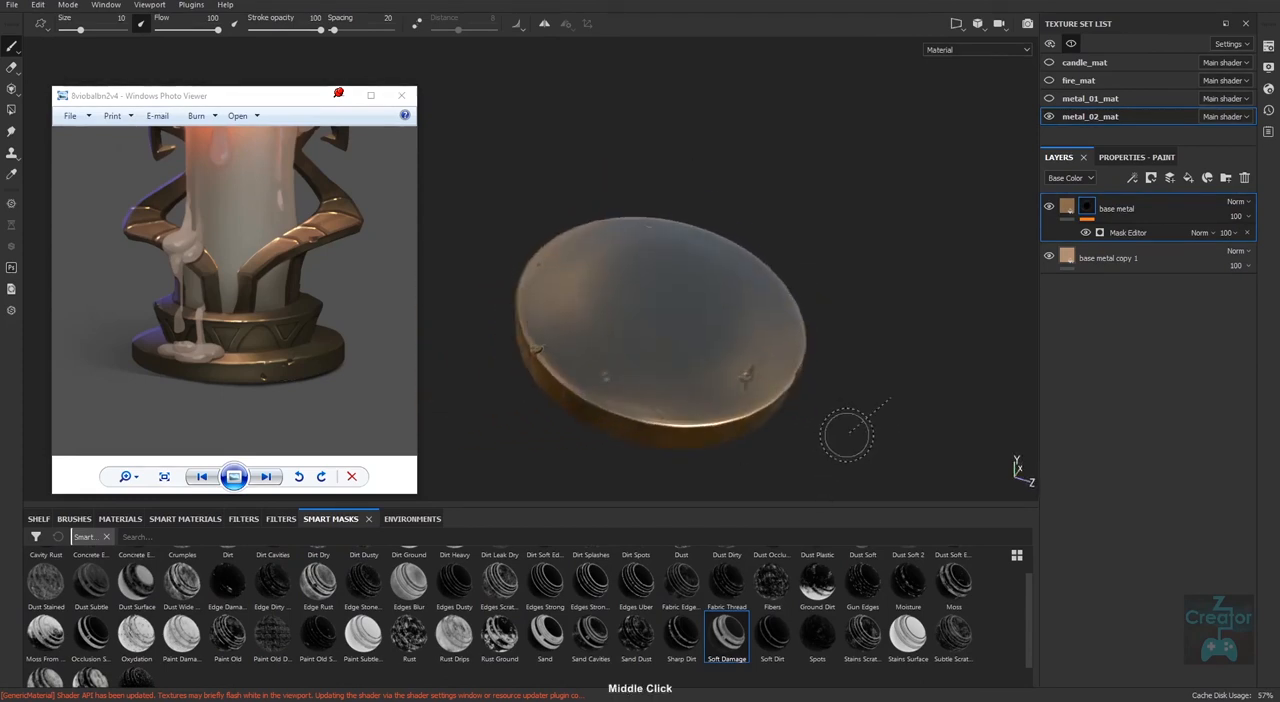
{"action": "right_click_drag", "start_coordinate": [843, 429], "coordinate": [814, 458], "text": "shift"}
{"action": "left_click_drag", "start_coordinate": [814, 458], "coordinate": [834, 420], "text": "alt"}
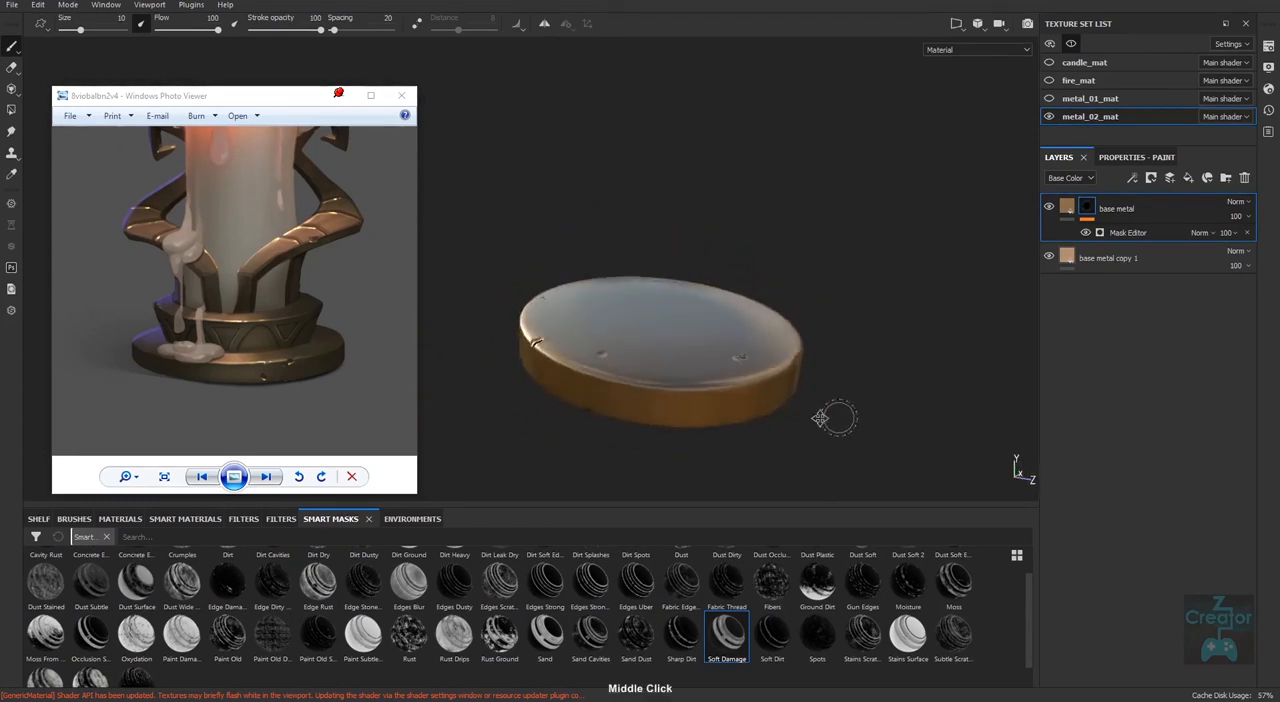
{"action": "middle_click_drag", "start_coordinate": [834, 420], "coordinate": [716, 422], "text": "alt"}
{"action": "mouse_move", "coordinate": [716, 422]}
{"action": "right_mouse_down", "text": "alt"}
{"action": "mouse_move", "coordinate": [746, 446]}
{"action": "mouse_move", "coordinate": [738, 425]}
{"action": "right_mouse_up", "text": "alt"}
{"action": "left_click_drag", "start_coordinate": [718, 394], "coordinate": [709, 429], "text": "alt"}
{"action": "middle_click_drag", "start_coordinate": [709, 429], "coordinate": [815, 410], "text": "alt"}
{"action": "mouse_move", "coordinate": [815, 410]}
{"action": "right_mouse_down", "text": "shift"}
{"action": "mouse_move", "coordinate": [769, 408]}
{"action": "mouse_move", "coordinate": [820, 405]}
{"action": "mouse_move", "coordinate": [797, 426]}
{"action": "right_mouse_up", "text": "shift"}
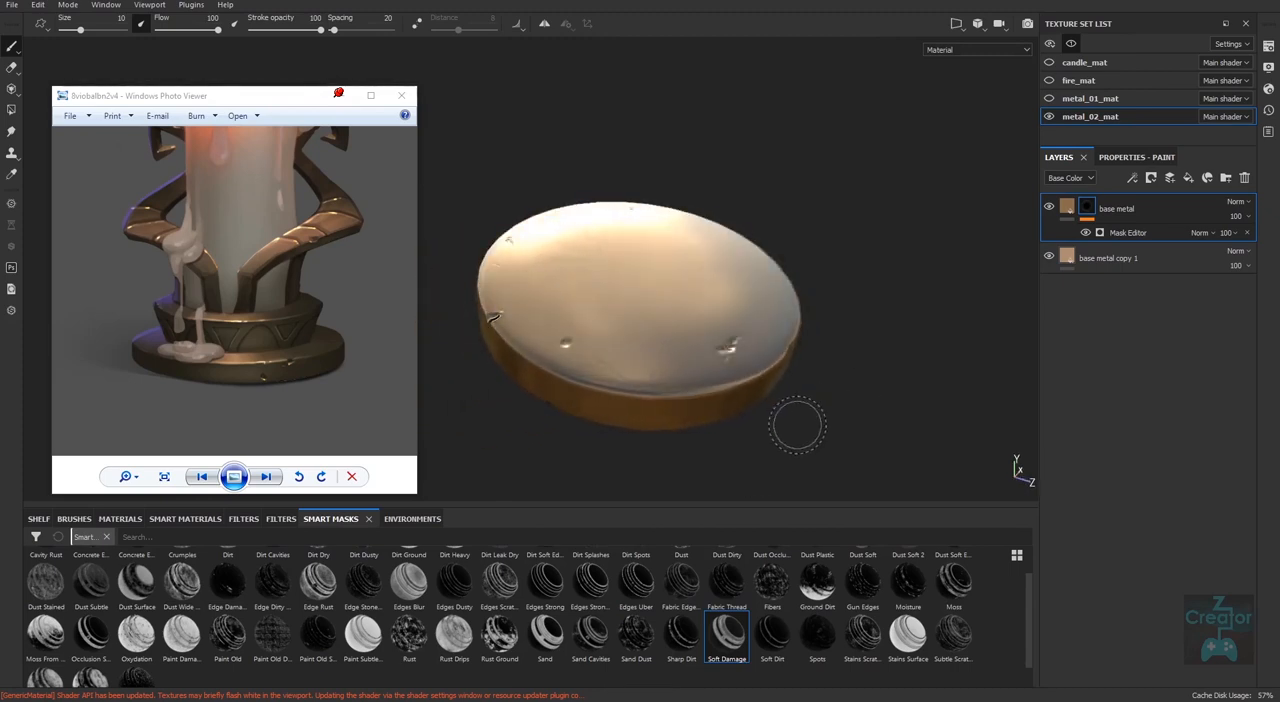
{"action": "left_click_drag", "start_coordinate": [793, 430], "coordinate": [820, 428], "text": "alt"}
{"action": "right_click_drag", "start_coordinate": [820, 428], "coordinate": [862, 413], "text": "alt"}
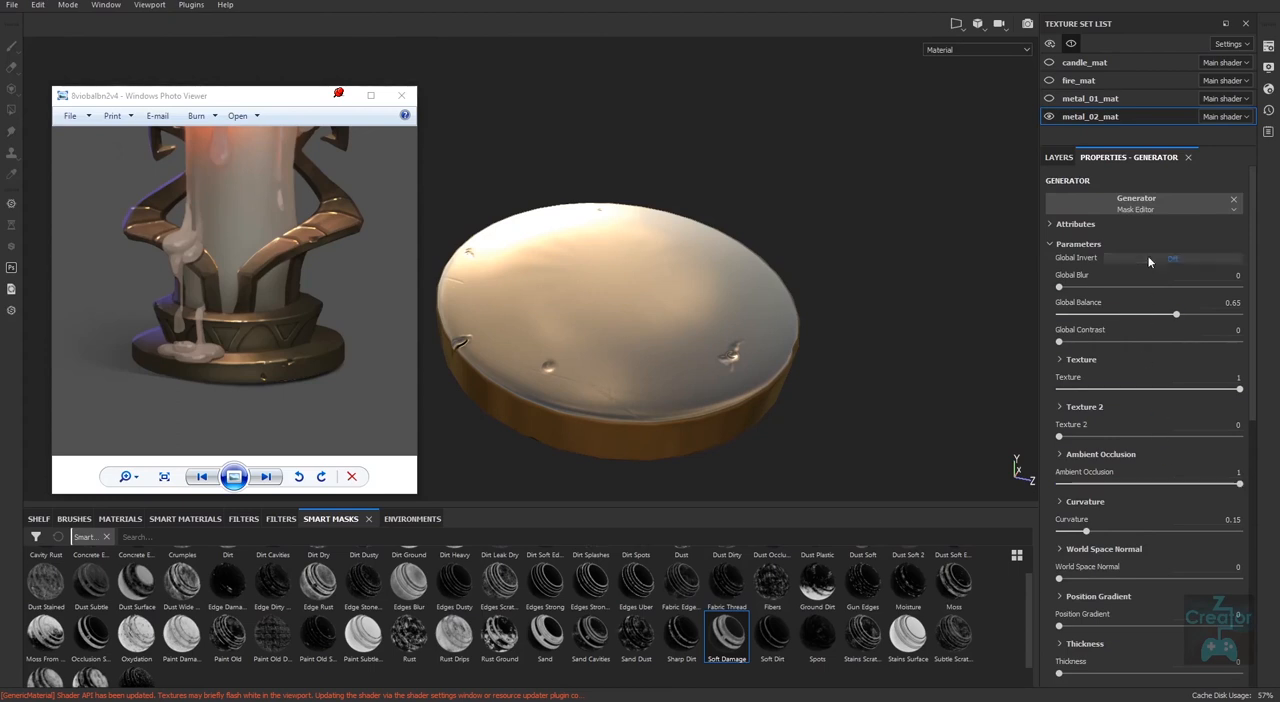
Turn on the Mask Editor's Global Invert, and set Global Blur to 1.49, Global Balance to 0.19, Global Contrast to 0.81 and Curvature to 1.
{"action": "left_click", "coordinate": [1158, 258]}
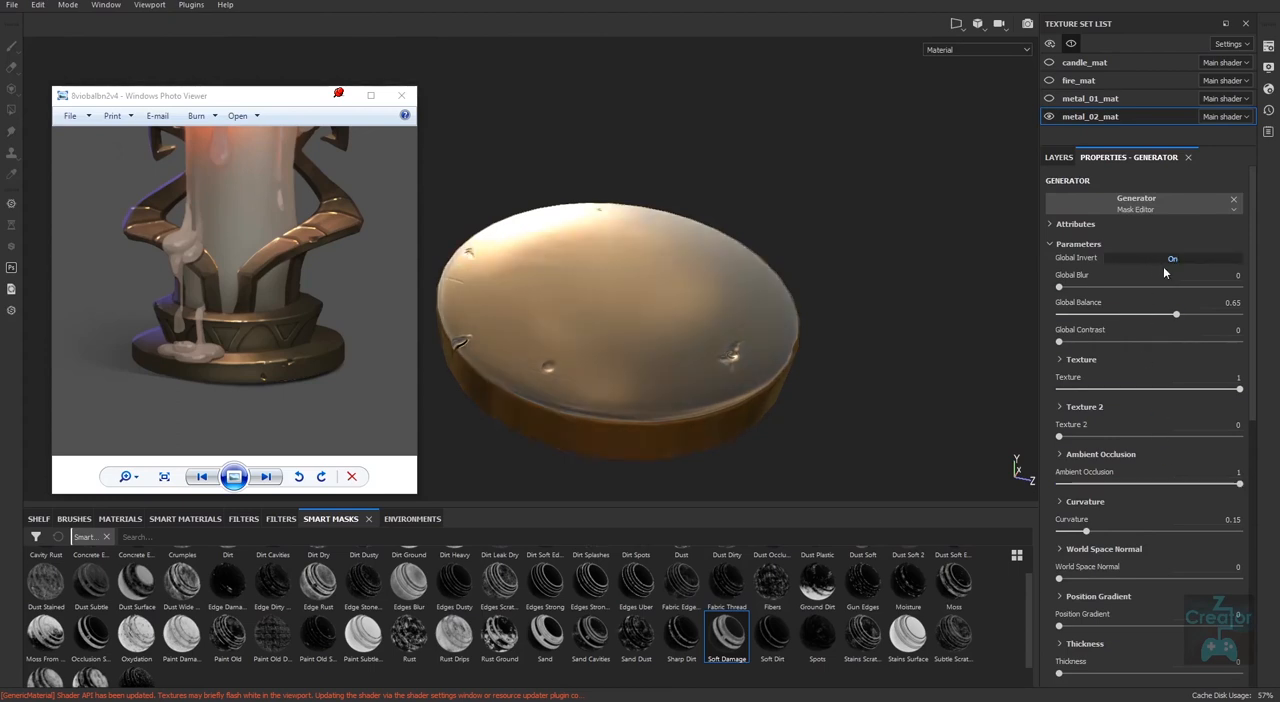
{"action": "left_click_drag", "start_coordinate": [1060, 287], "coordinate": [1074, 287]}
{"action": "left_click_drag", "start_coordinate": [1168, 287], "coordinate": [1156, 287]}
{"action": "left_click_drag", "start_coordinate": [1060, 341], "coordinate": [1089, 316]}
{"action": "left_click_drag", "start_coordinate": [1150, 288], "coordinate": [1068, 302]}
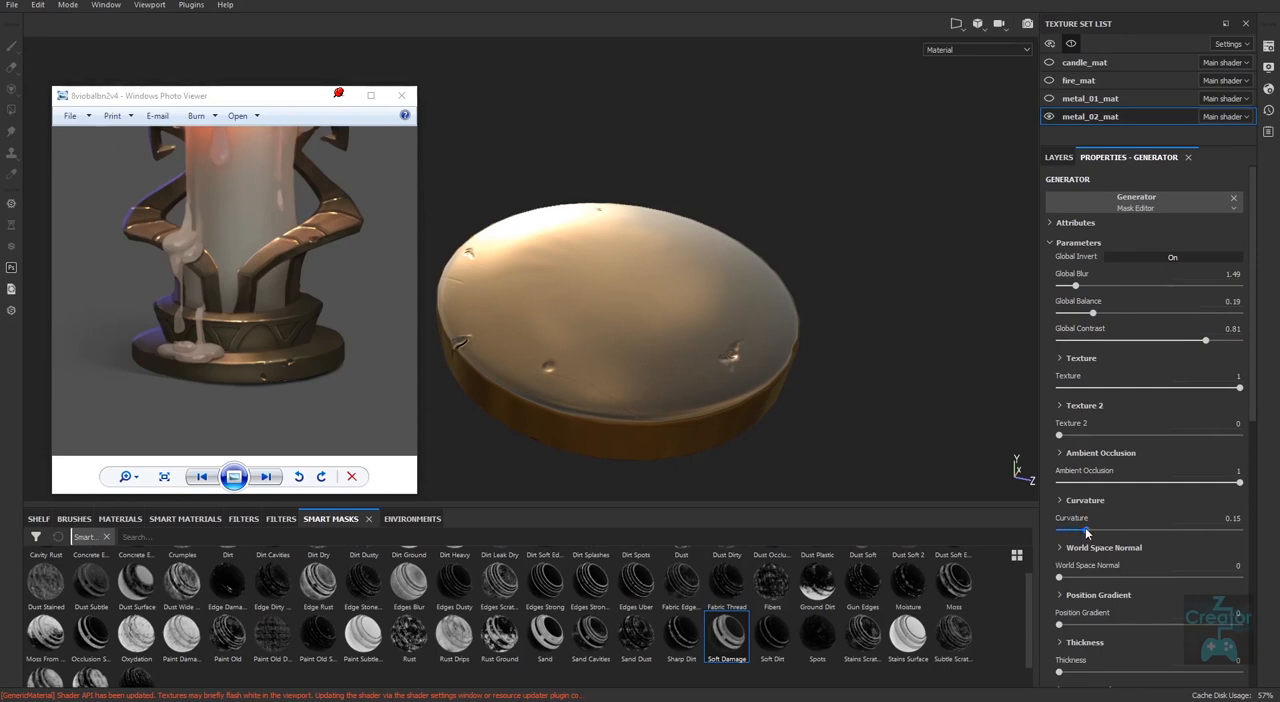
{"action": "left_click_drag", "start_coordinate": [1087, 533], "coordinate": [1251, 535]}
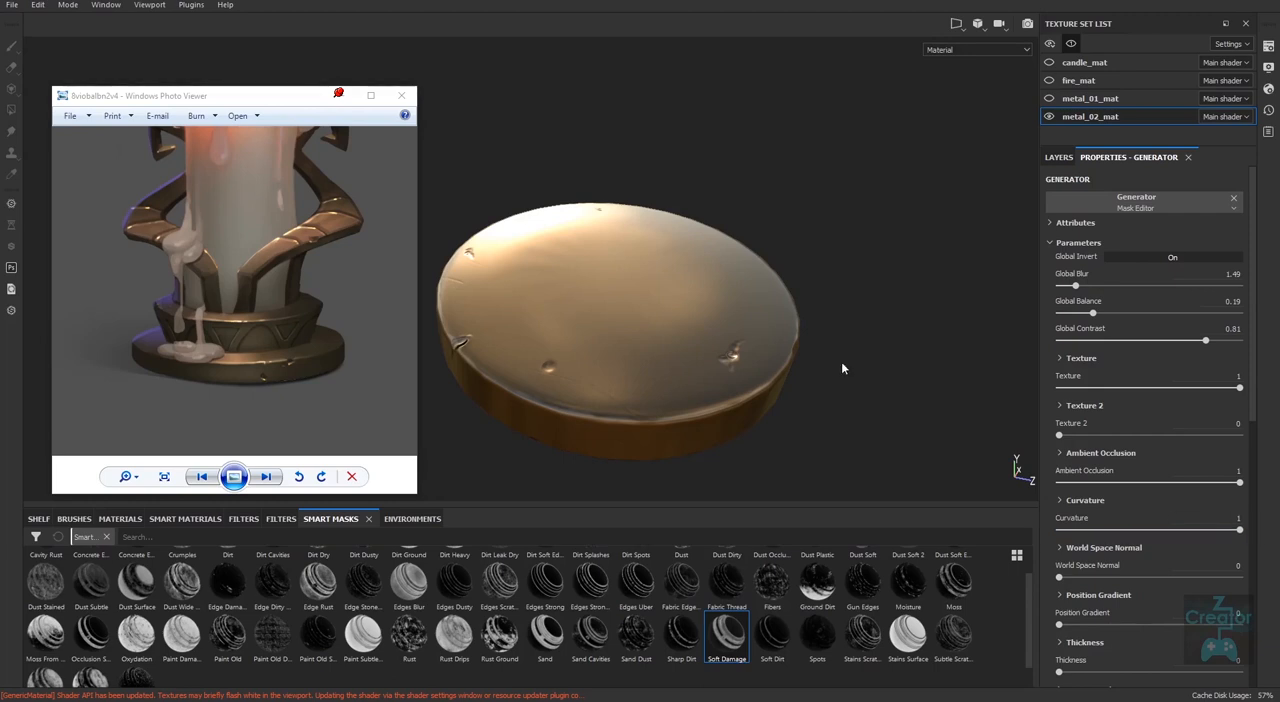
Check the masked edges up close and reduce the Mask Editor's Global Blur to 0.42.
{"action": "left_click_drag", "start_coordinate": [831, 346], "coordinate": [923, 427], "text": "alt"}
{"action": "scroll", "coordinate": [899, 433], "scroll_direction": "up", "scroll_amount": 3}
{"action": "middle_click_drag", "start_coordinate": [880, 410], "coordinate": [851, 268], "text": "alt"}
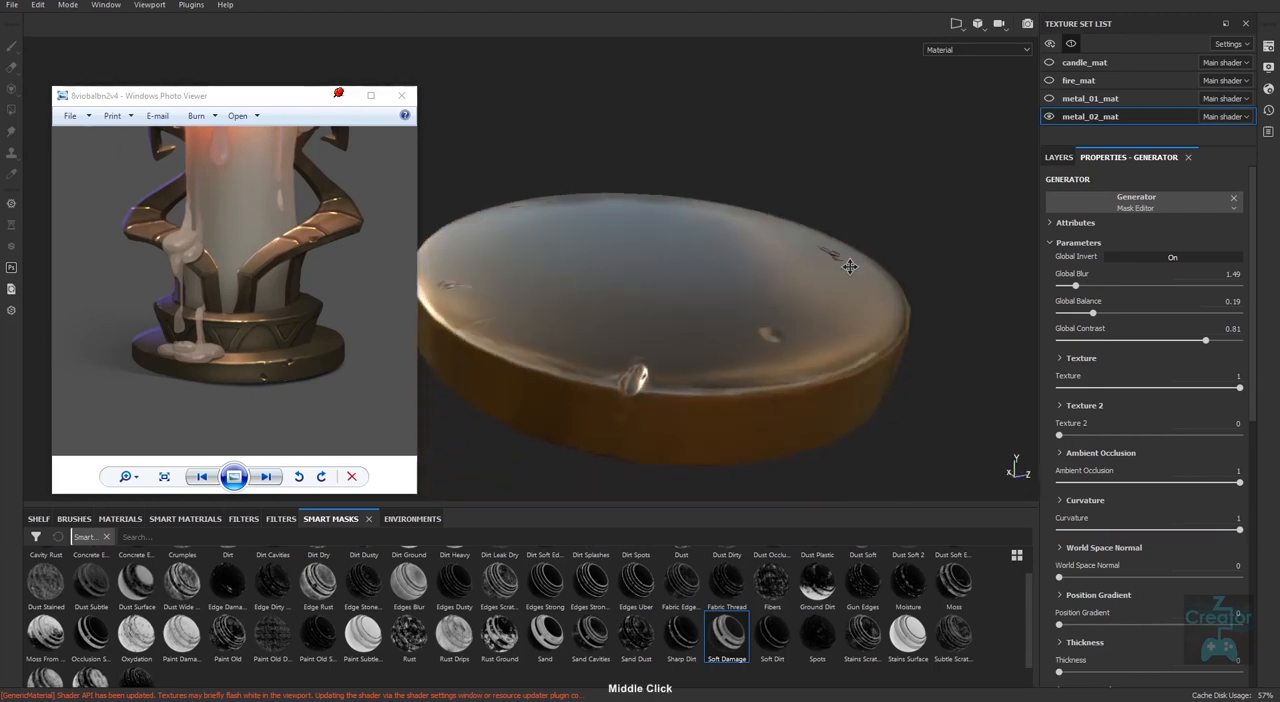
{"action": "right_click_drag", "start_coordinate": [640, 390], "coordinate": [838, 431], "text": "shift"}
{"action": "left_click_drag", "start_coordinate": [832, 440], "coordinate": [798, 480], "text": "alt"}
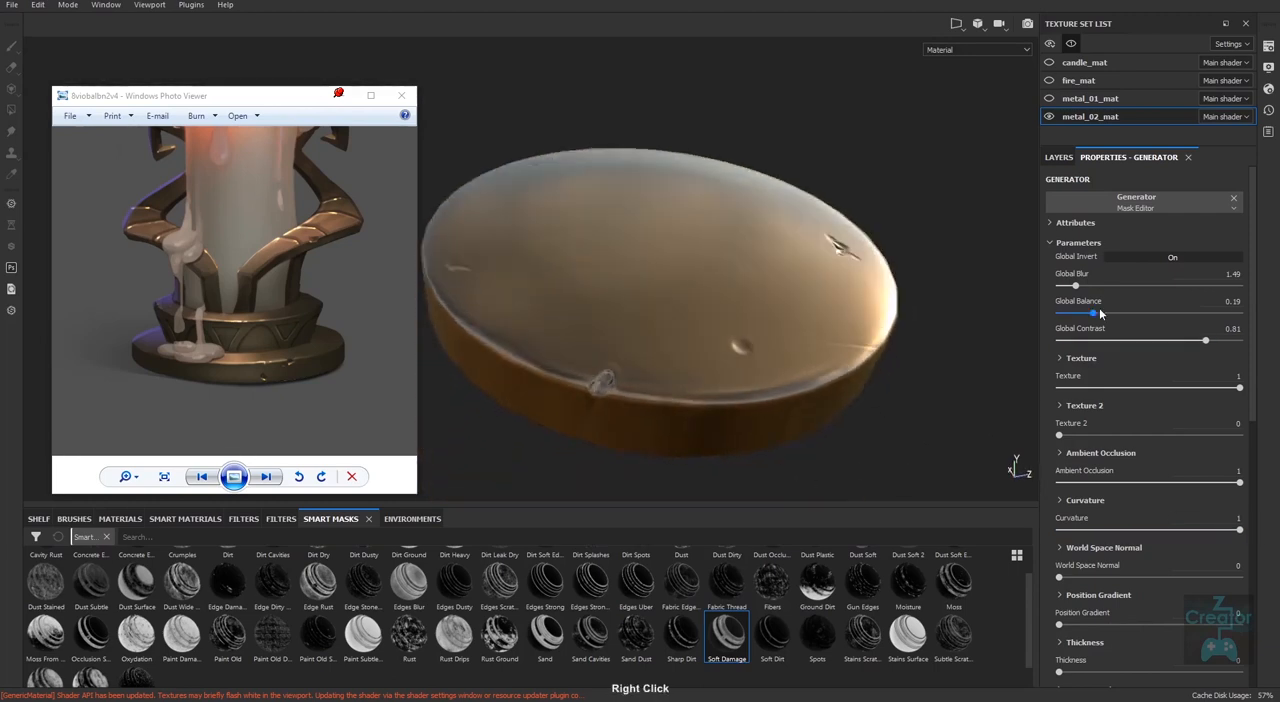
{"action": "mouse_move", "coordinate": [1077, 286]}
{"action": "left_mouse_down"}
{"action": "mouse_move", "coordinate": [1150, 287]}
{"action": "mouse_move", "coordinate": [1050, 287]}
{"action": "mouse_move", "coordinate": [1064, 287]}
{"action": "left_mouse_up"}
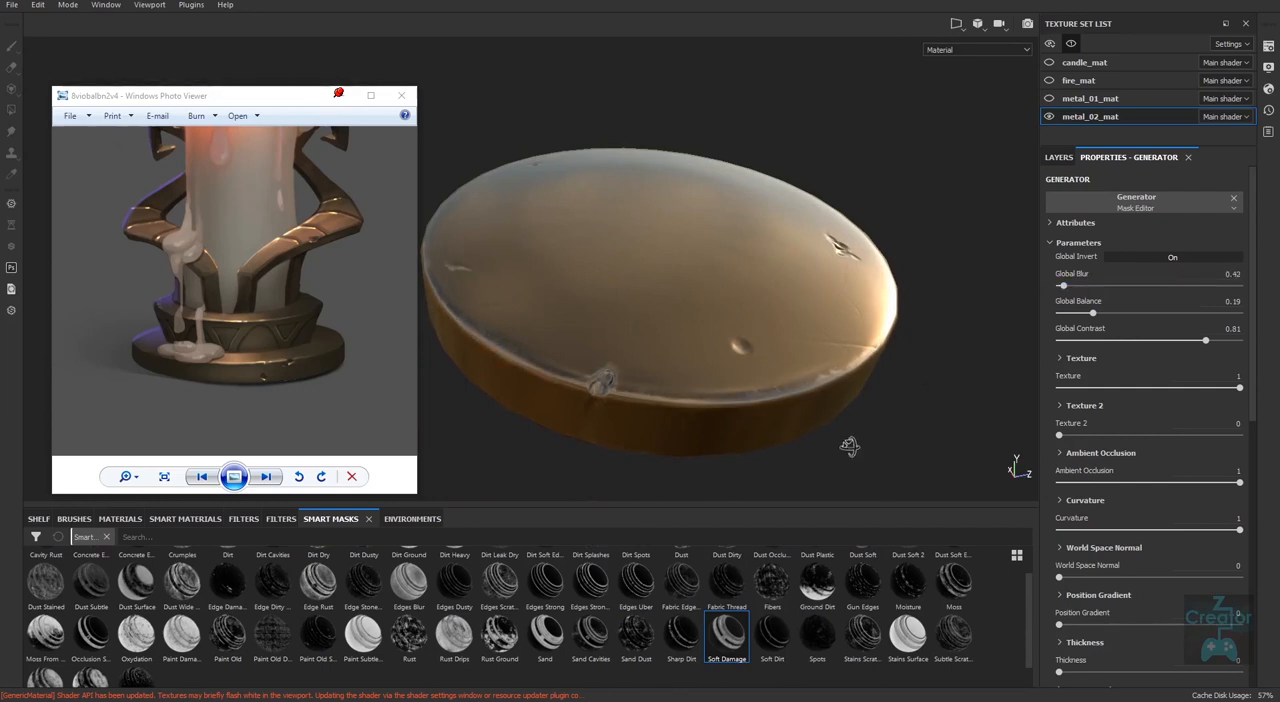
Examine the edge wear along the disc's rim and around its dents from several sides.
{"action": "left_click_drag", "start_coordinate": [849, 446], "coordinate": [738, 415], "text": "alt"}
{"action": "right_click_drag", "start_coordinate": [782, 394], "coordinate": [812, 376], "text": "alt"}
{"action": "left_click_drag", "start_coordinate": [842, 370], "coordinate": [855, 402], "text": "alt"}
{"action": "middle_click_drag", "start_coordinate": [857, 400], "coordinate": [782, 418], "text": "alt"}
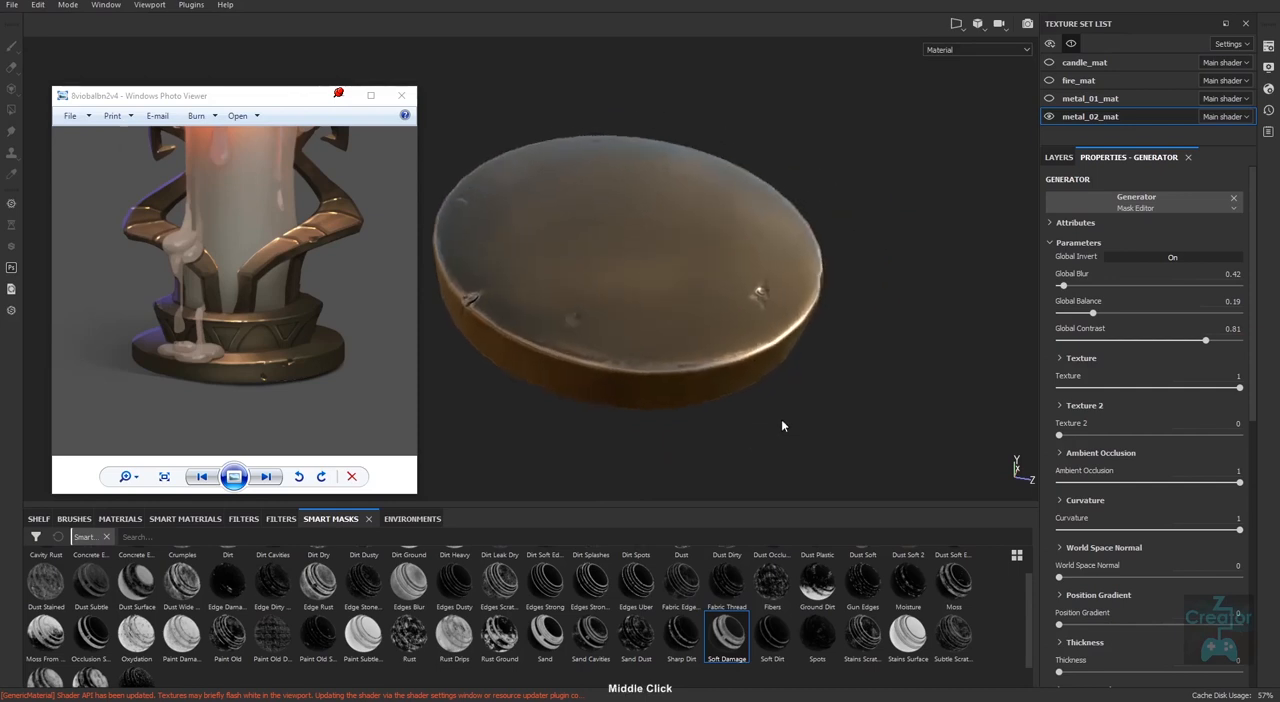
{"action": "mouse_move", "coordinate": [784, 417]}
{"action": "right_mouse_down", "text": "shift"}
{"action": "mouse_move", "coordinate": [803, 412]}
{"action": "mouse_move", "coordinate": [771, 415]}
{"action": "mouse_move", "coordinate": [779, 427]}
{"action": "right_mouse_up", "text": "shift"}
{"action": "left_click_drag", "start_coordinate": [779, 427], "coordinate": [766, 396], "text": "alt"}
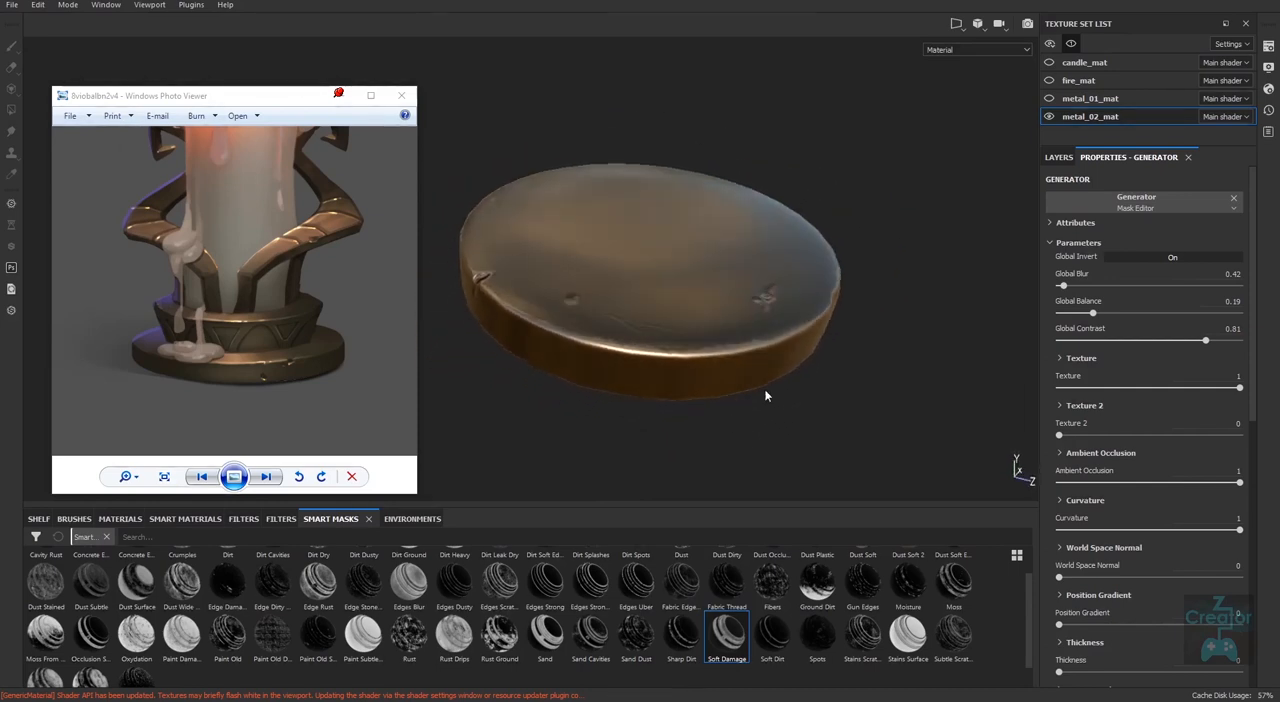
{"action": "left_click", "coordinate": [1071, 286]}
{"action": "middle_click_drag", "start_coordinate": [560, 451], "coordinate": [905, 290]}
{"action": "right_click_drag", "start_coordinate": [700, 345], "coordinate": [646, 383], "text": "alt"}
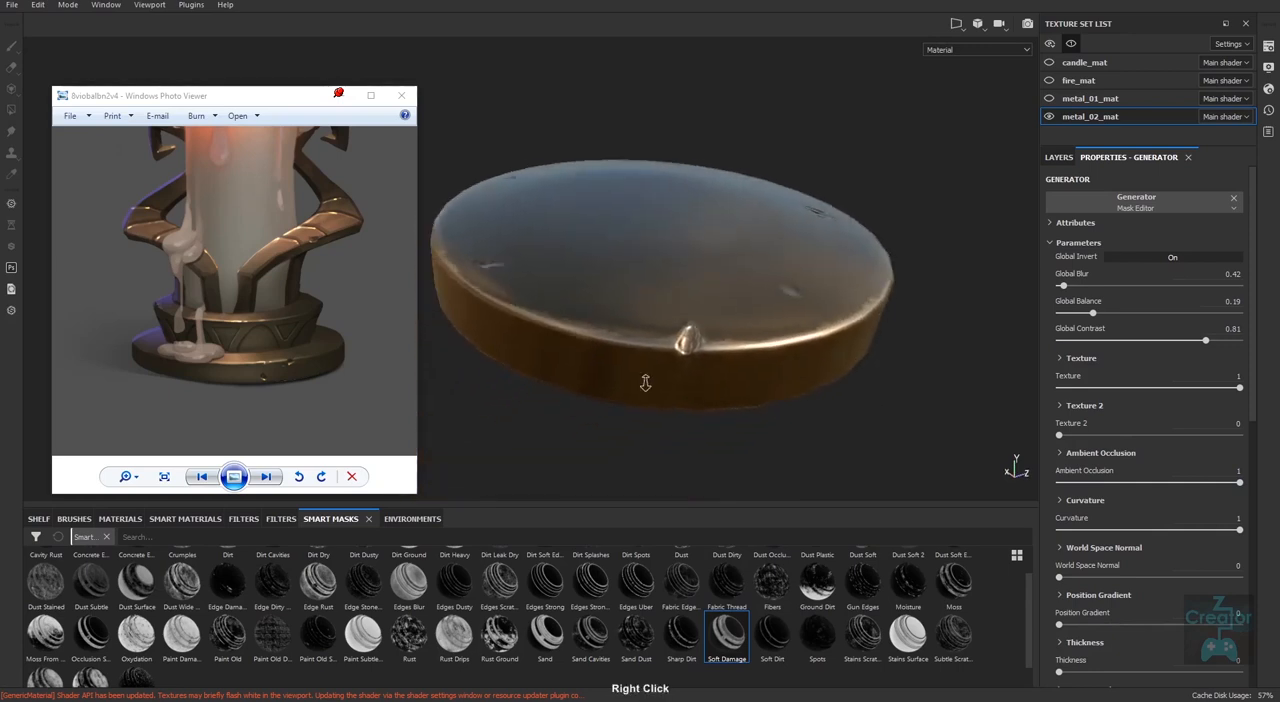
{"action": "left_click_drag", "start_coordinate": [646, 383], "coordinate": [740, 405], "text": "alt"}
{"action": "right_click_drag", "start_coordinate": [740, 405], "coordinate": [625, 448], "text": "alt"}
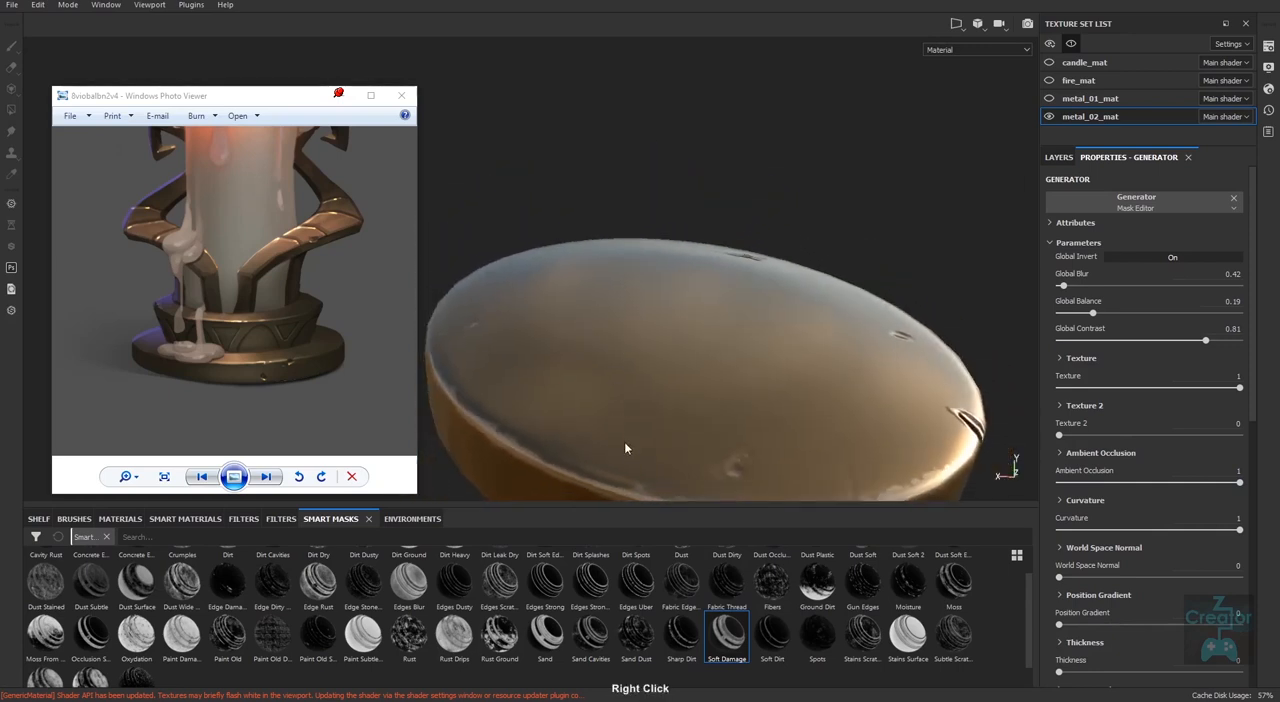
{"action": "middle_click_drag", "start_coordinate": [625, 448], "coordinate": [803, 389], "text": "alt"}
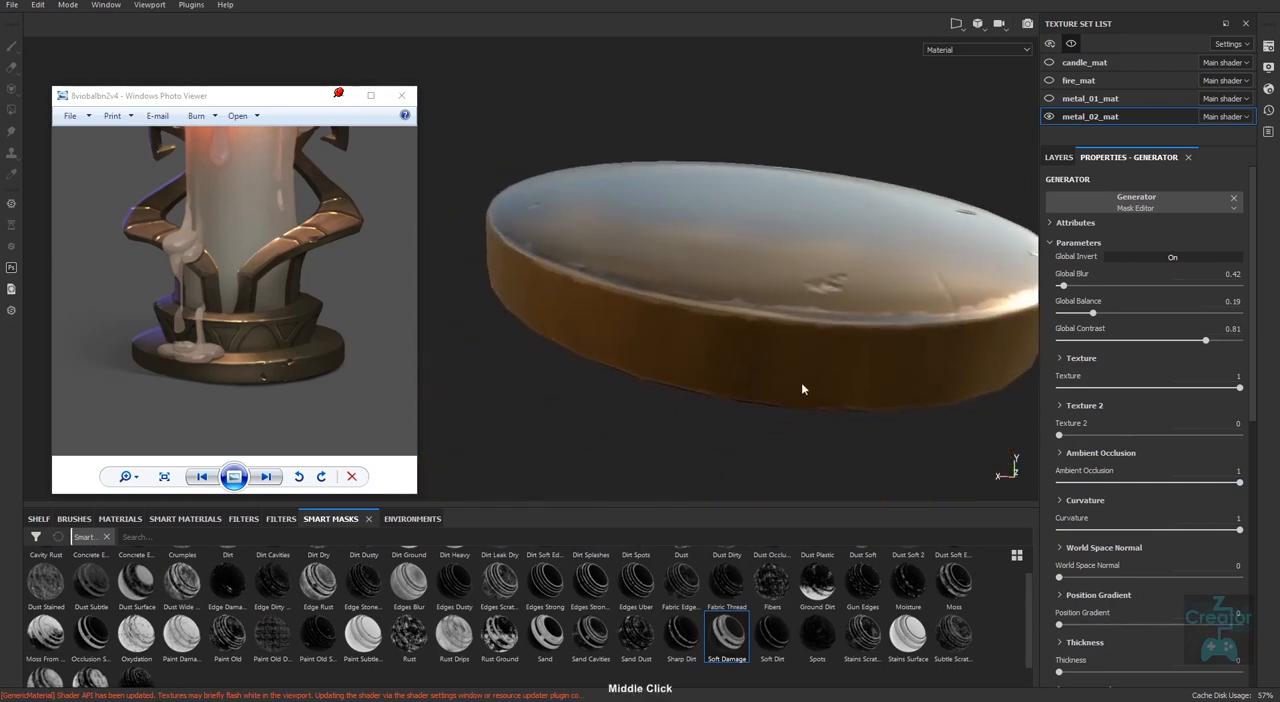
{"action": "right_click_drag", "start_coordinate": [803, 389], "coordinate": [603, 440], "text": "alt"}
{"action": "left_click_drag", "start_coordinate": [603, 440], "coordinate": [817, 460], "text": "alt"}
{"action": "right_click_drag", "start_coordinate": [817, 460], "coordinate": [670, 404], "text": "alt"}
{"action": "middle_click_drag", "start_coordinate": [670, 404], "coordinate": [691, 402], "text": "alt"}
{"action": "left_click_drag", "start_coordinate": [693, 403], "coordinate": [770, 555], "text": "alt"}
{"action": "right_click_drag", "start_coordinate": [839, 423], "coordinate": [737, 394], "text": "shift"}
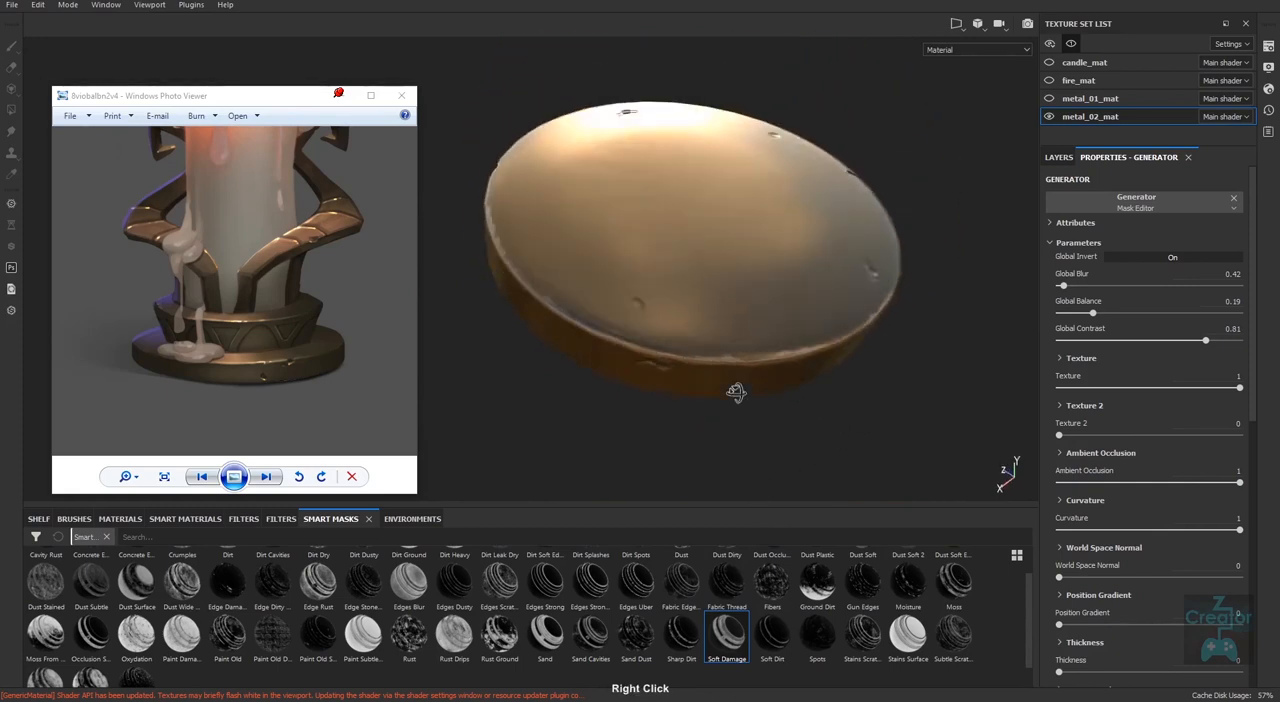
{"action": "left_click_drag", "start_coordinate": [737, 394], "coordinate": [815, 403], "text": "alt"}
{"action": "middle_click_drag", "start_coordinate": [815, 403], "coordinate": [742, 403], "text": "alt"}
{"action": "left_click_drag", "start_coordinate": [742, 403], "coordinate": [766, 443], "text": "alt"}
{"action": "middle_click_drag", "start_coordinate": [766, 443], "coordinate": [755, 430], "text": "alt"}
{"action": "right_click_drag", "start_coordinate": [755, 432], "coordinate": [757, 418], "text": "alt"}
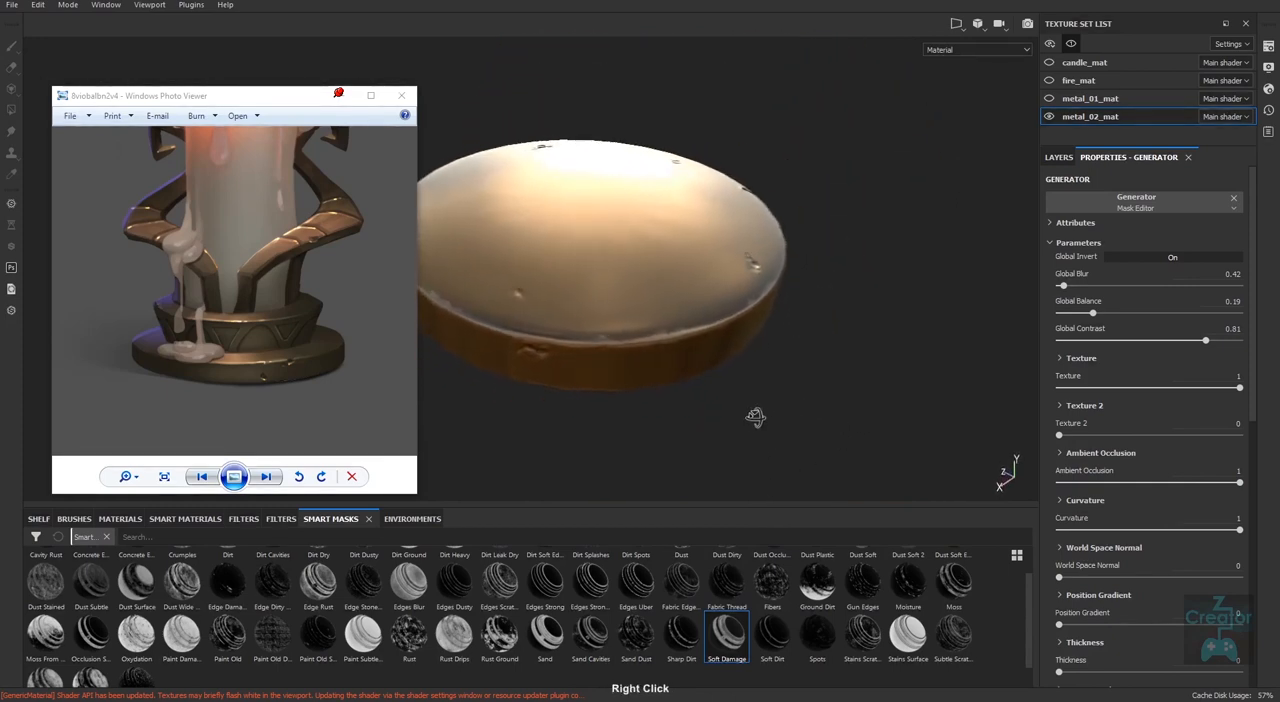
{"action": "middle_click_drag", "start_coordinate": [757, 418], "coordinate": [786, 403], "text": "alt"}
{"action": "mouse_move", "coordinate": [786, 403]}
{"action": "right_mouse_down", "text": "alt"}
{"action": "mouse_move", "coordinate": [770, 402]}
{"action": "mouse_move", "coordinate": [782, 404]}
{"action": "right_mouse_up", "text": "alt"}
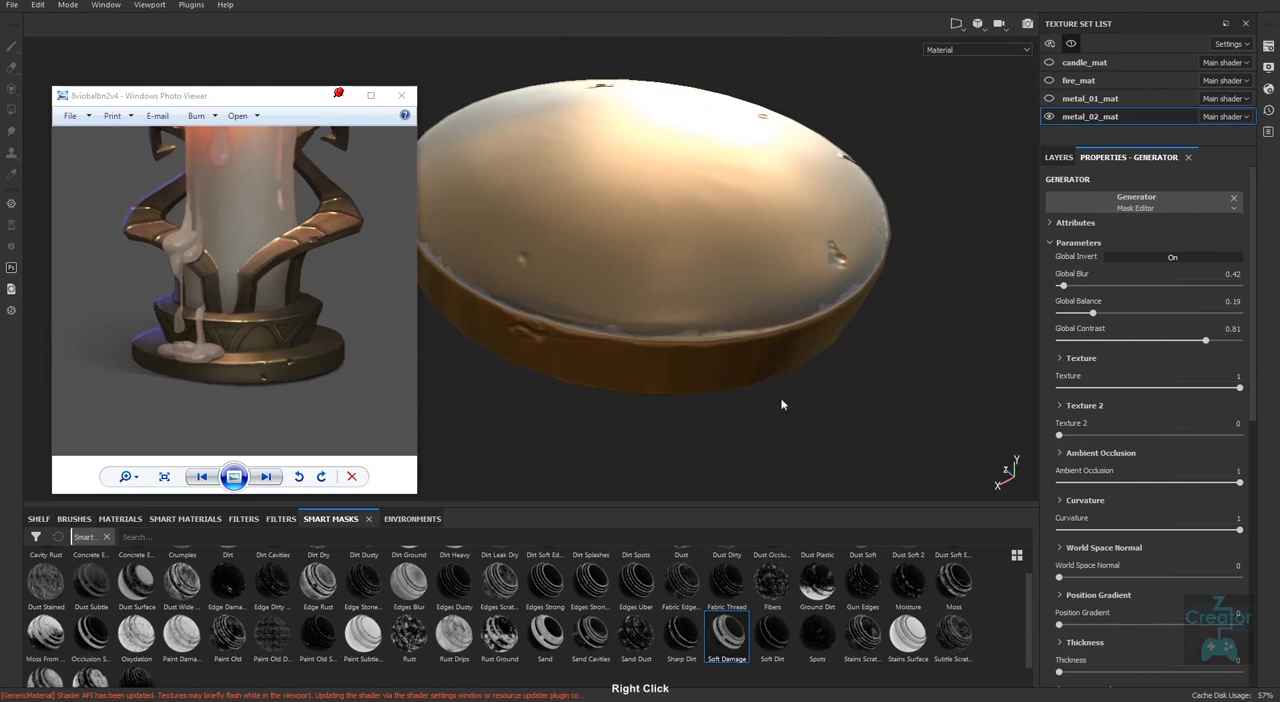
{"action": "right_click_drag", "start_coordinate": [688, 384], "coordinate": [842, 400], "text": "alt"}
{"action": "left_click_drag", "start_coordinate": [694, 402], "coordinate": [754, 390], "text": "alt"}
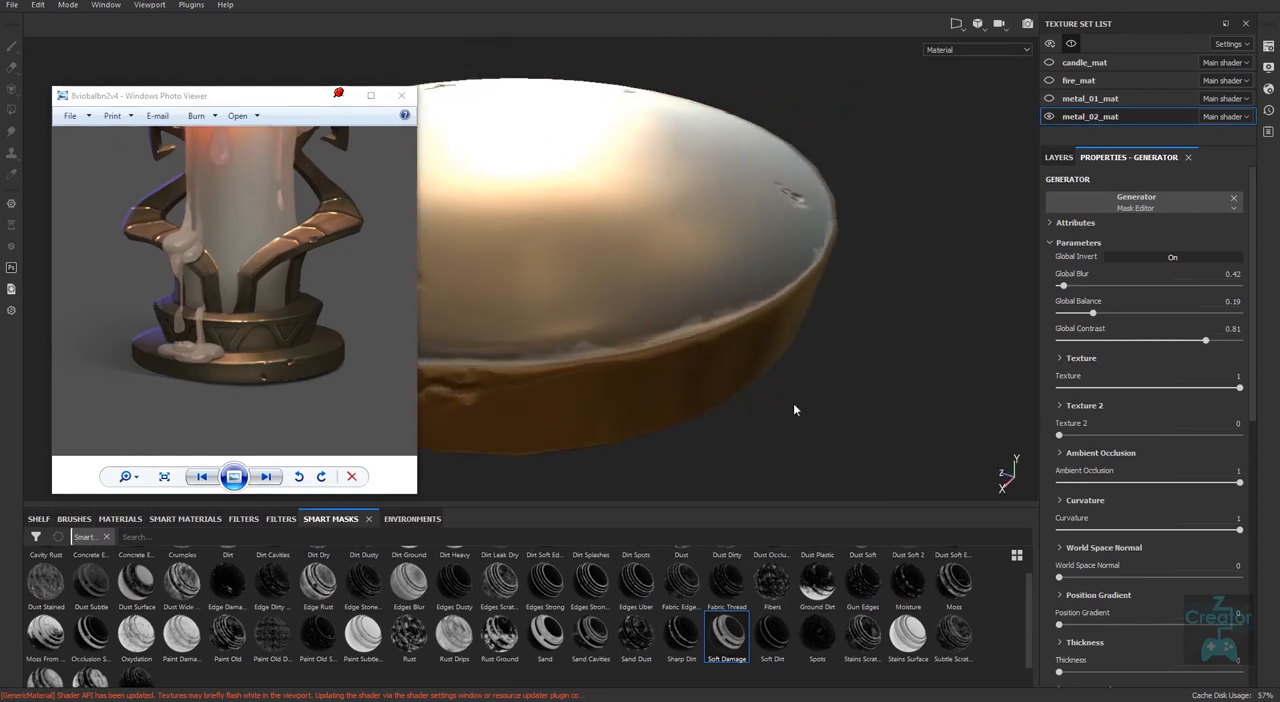
{"action": "right_click_drag", "start_coordinate": [700, 402], "coordinate": [622, 402], "text": "alt"}
{"action": "middle_click_drag", "start_coordinate": [794, 421], "coordinate": [857, 404], "text": "alt"}
Raise the base metal fill layer's height to 0.0661.
{"action": "left_click", "coordinate": [1058, 158]}
{"action": "left_click_drag", "start_coordinate": [924, 364], "coordinate": [902, 391], "text": "alt"}
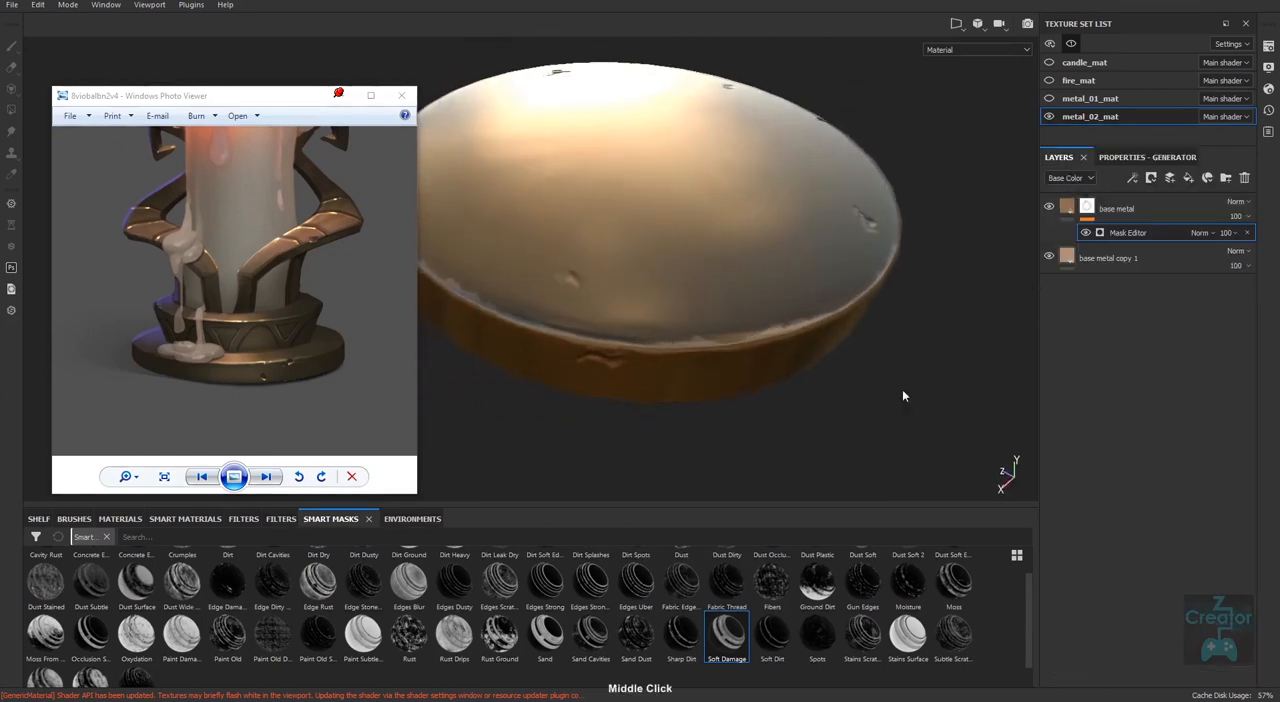
{"action": "left_click", "coordinate": [1060, 264]}
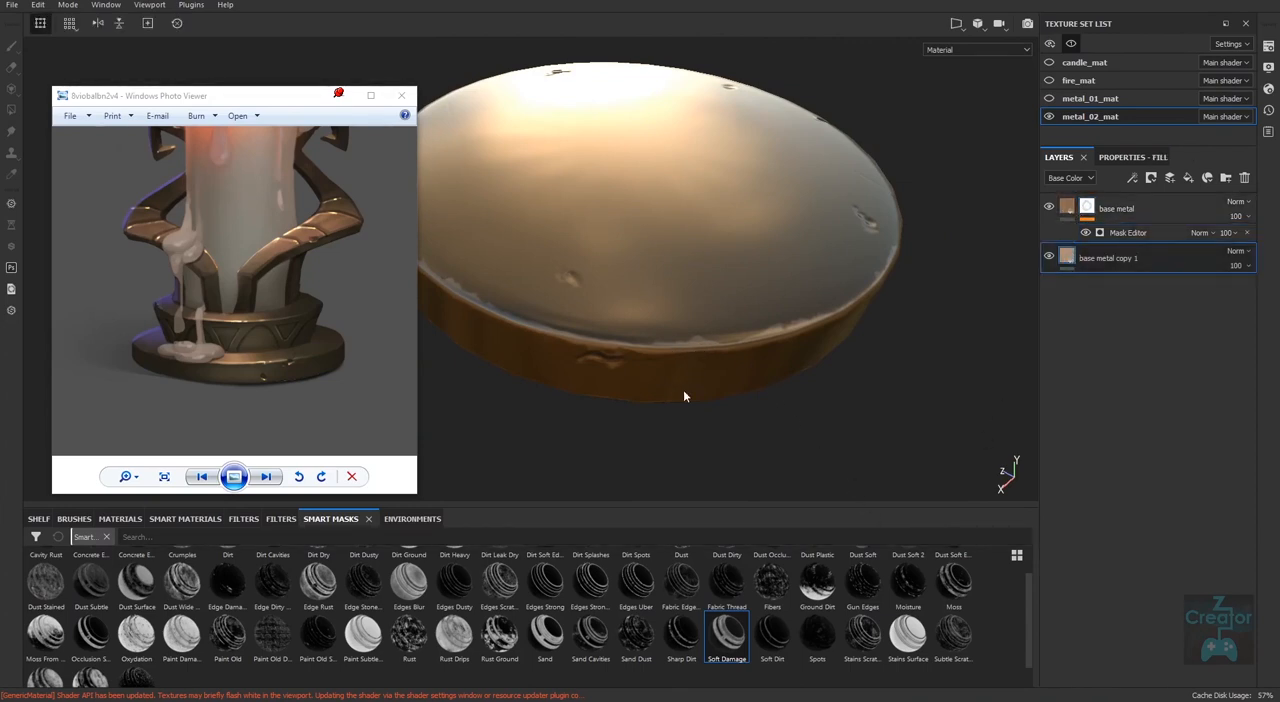
{"action": "mouse_move", "coordinate": [887, 444]}
{"action": "left_mouse_down", "text": "alt"}
{"action": "mouse_move", "coordinate": [917, 420]}
{"action": "mouse_move", "coordinate": [978, 424]}
{"action": "left_mouse_up", "text": "alt"}
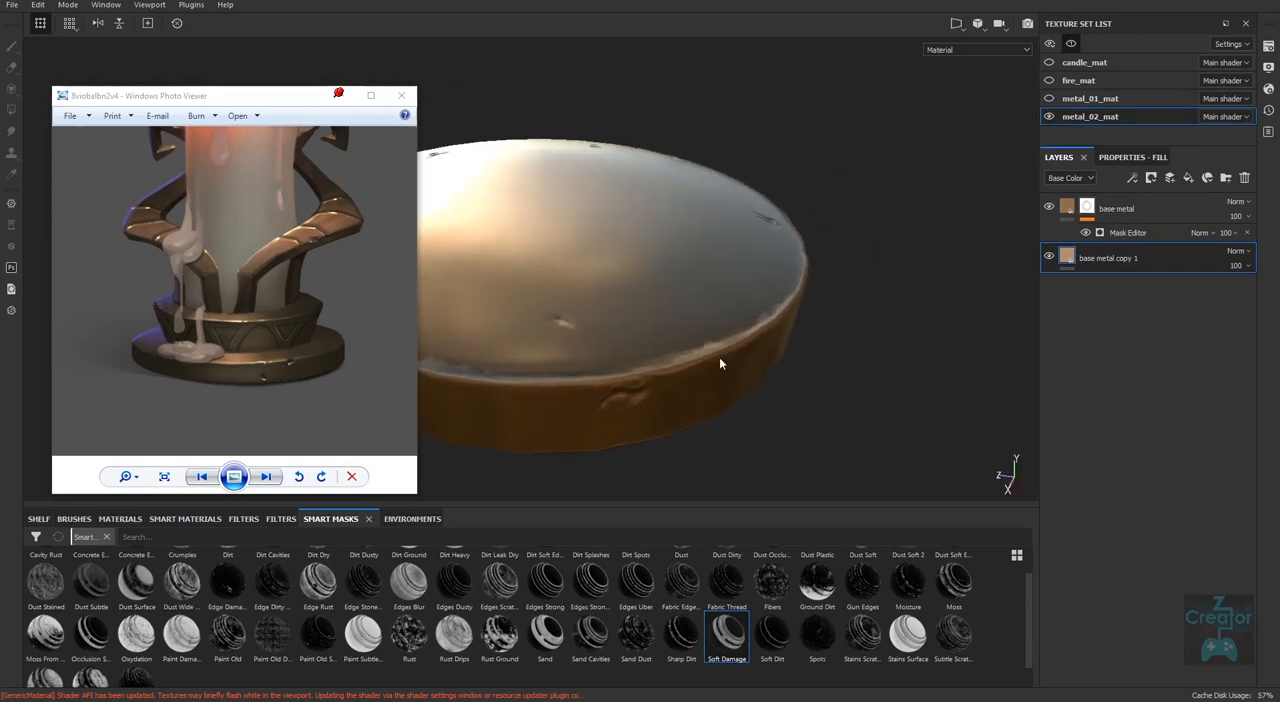
{"action": "left_click", "coordinate": [1067, 204]}
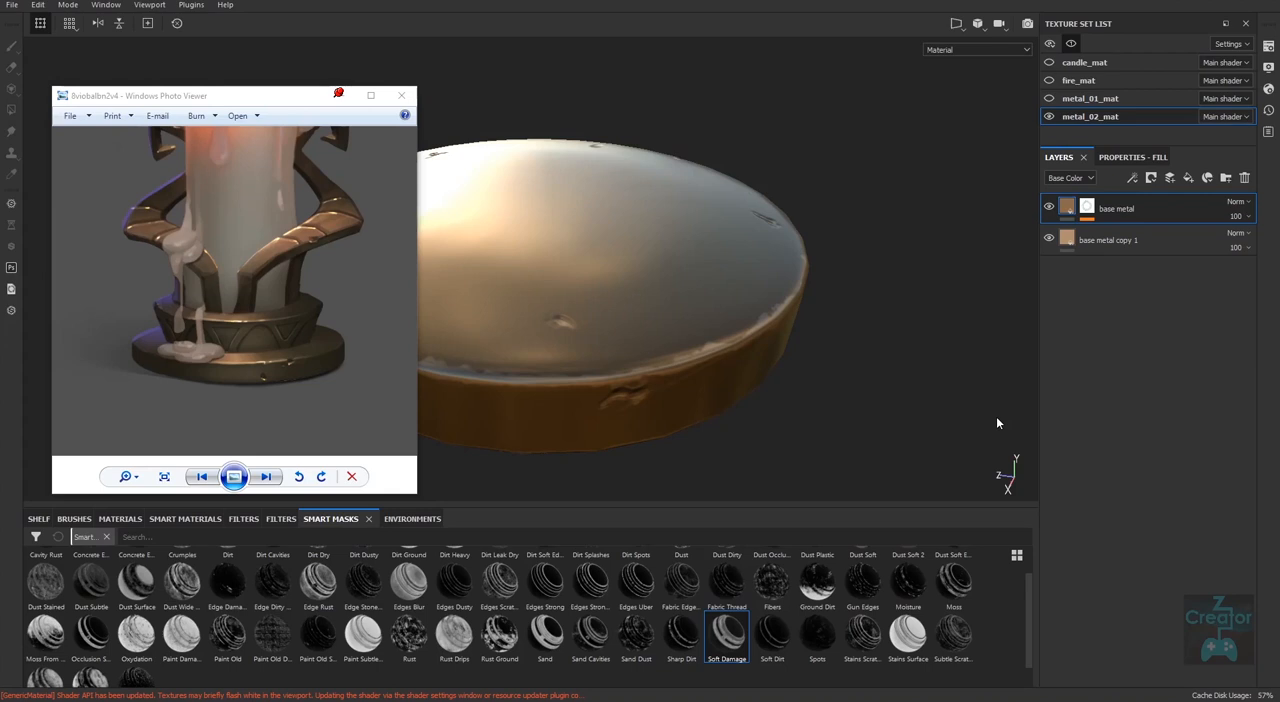
{"action": "left_click", "coordinate": [1130, 157]}
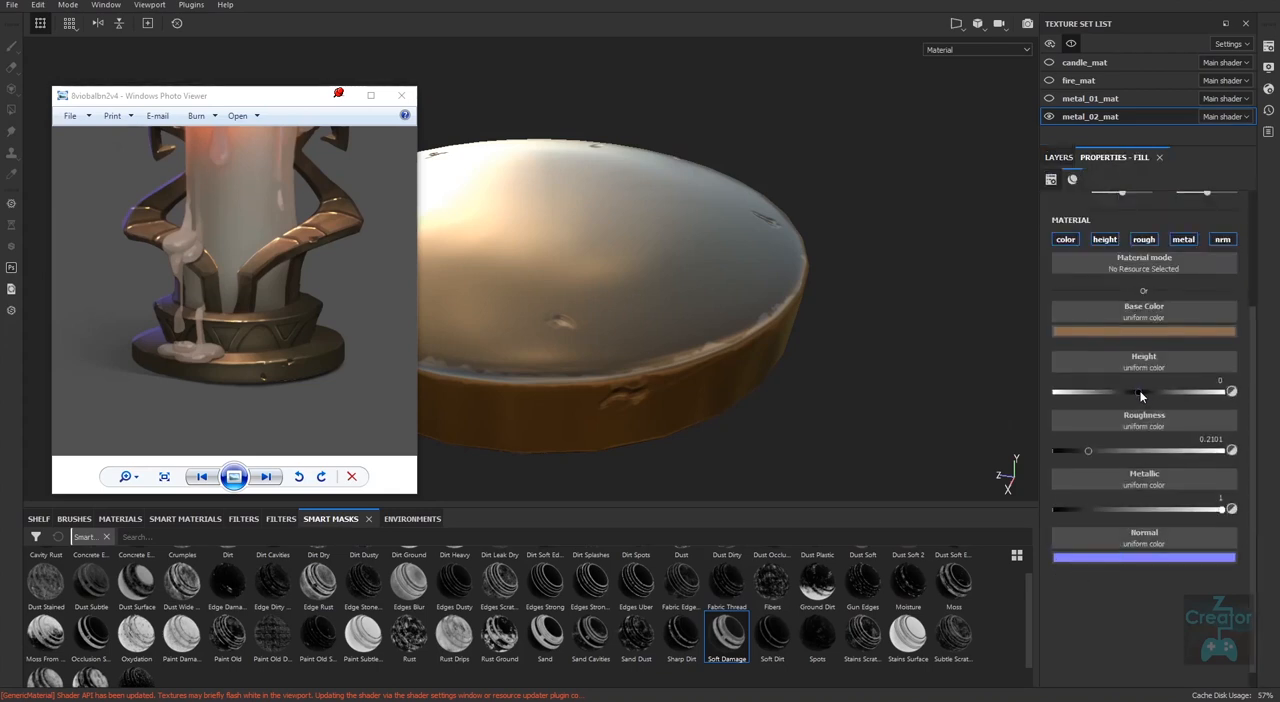
{"action": "left_click_drag", "start_coordinate": [1139, 391], "coordinate": [1145, 397]}
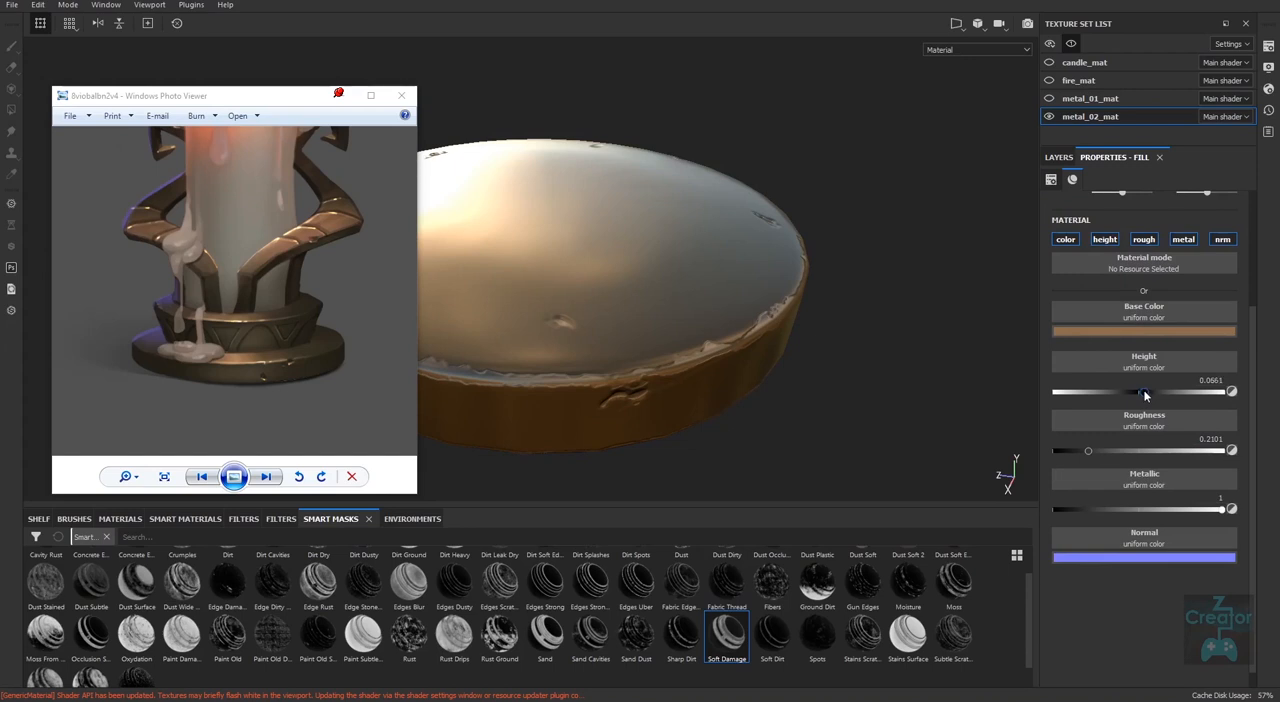
{"action": "left_click_drag", "start_coordinate": [1145, 397], "coordinate": [1133, 393]}
Examine the height relief along the disc's worn rim and dents from several sides.
{"action": "left_click_drag", "start_coordinate": [853, 406], "coordinate": [668, 412], "text": "alt"}
{"action": "right_click_drag", "start_coordinate": [879, 427], "coordinate": [851, 331], "text": "alt"}
{"action": "middle_click_drag", "start_coordinate": [832, 384], "coordinate": [764, 402], "text": "alt"}
{"action": "right_click_drag", "start_coordinate": [764, 402], "coordinate": [629, 429], "text": "alt"}
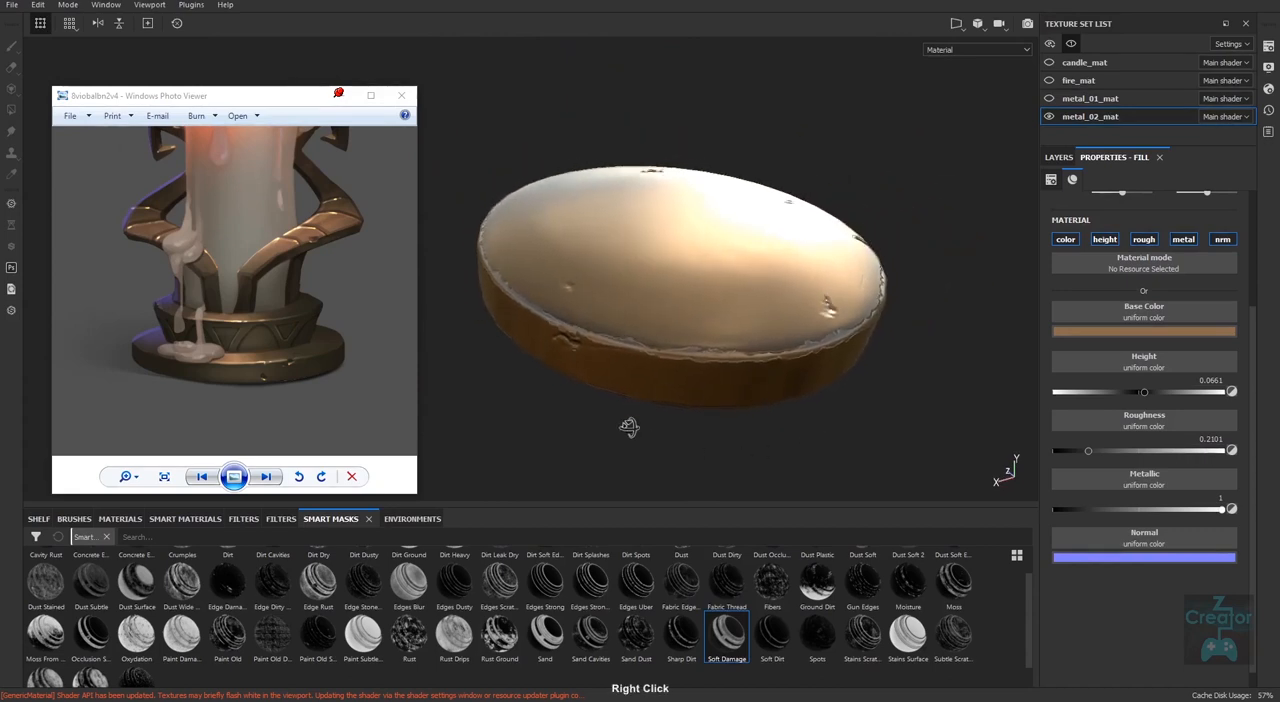
{"action": "left_click_drag", "start_coordinate": [629, 429], "coordinate": [757, 420], "text": "alt"}
{"action": "right_click_drag", "start_coordinate": [677, 429], "coordinate": [648, 426], "text": "alt"}
{"action": "middle_click_drag", "start_coordinate": [784, 383], "coordinate": [844, 350], "text": "alt"}
{"action": "right_click_drag", "start_coordinate": [775, 440], "coordinate": [954, 190], "text": "alt"}
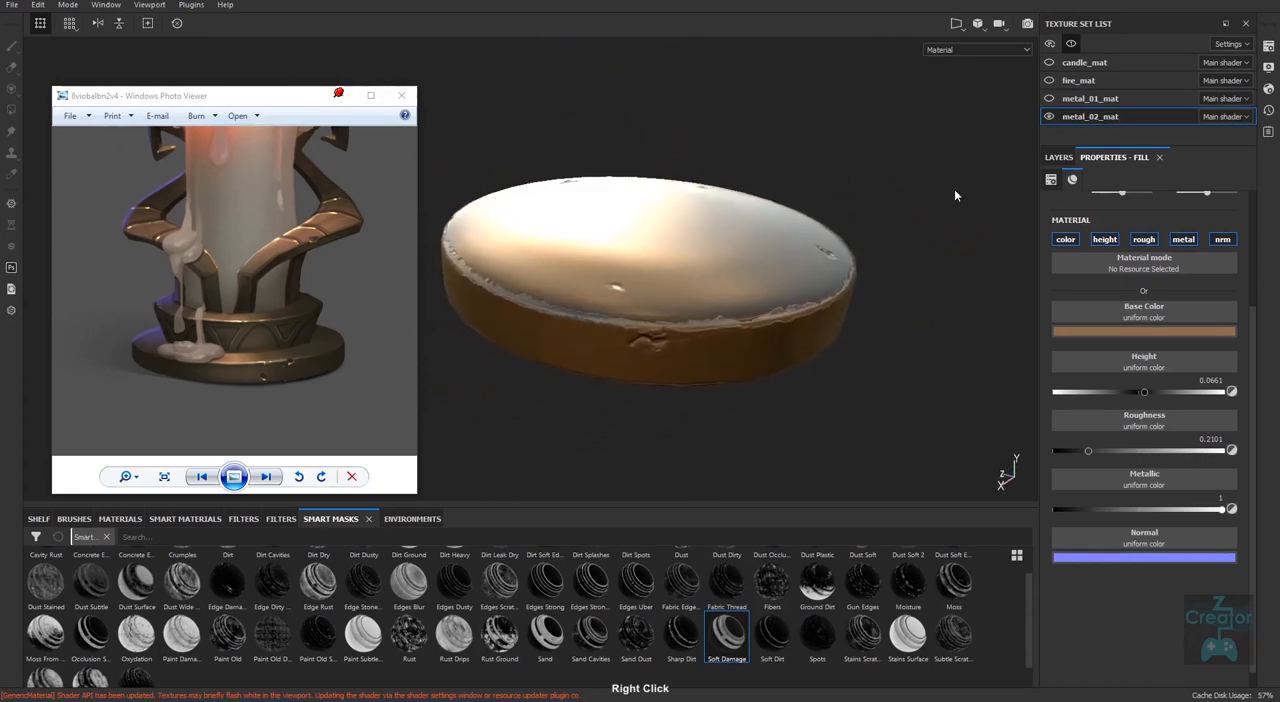
Display only the Height channel on the disc and inspect its rim up close.
{"action": "left_click", "coordinate": [991, 52]}
{"action": "left_click", "coordinate": [971, 94]}
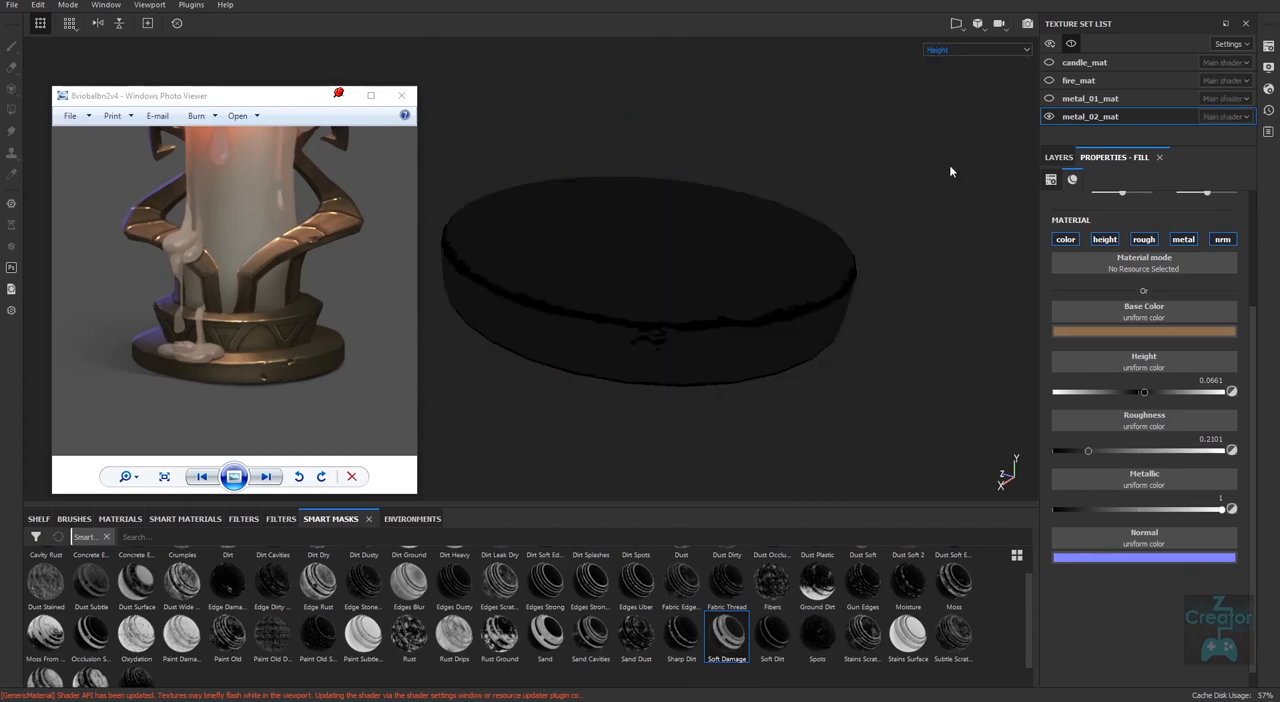
{"action": "left_click_drag", "start_coordinate": [828, 413], "coordinate": [730, 406], "text": "alt"}
{"action": "middle_click_drag", "start_coordinate": [695, 314], "coordinate": [730, 297], "text": "alt"}
{"action": "right_click_drag", "start_coordinate": [730, 297], "coordinate": [766, 442], "text": "alt"}
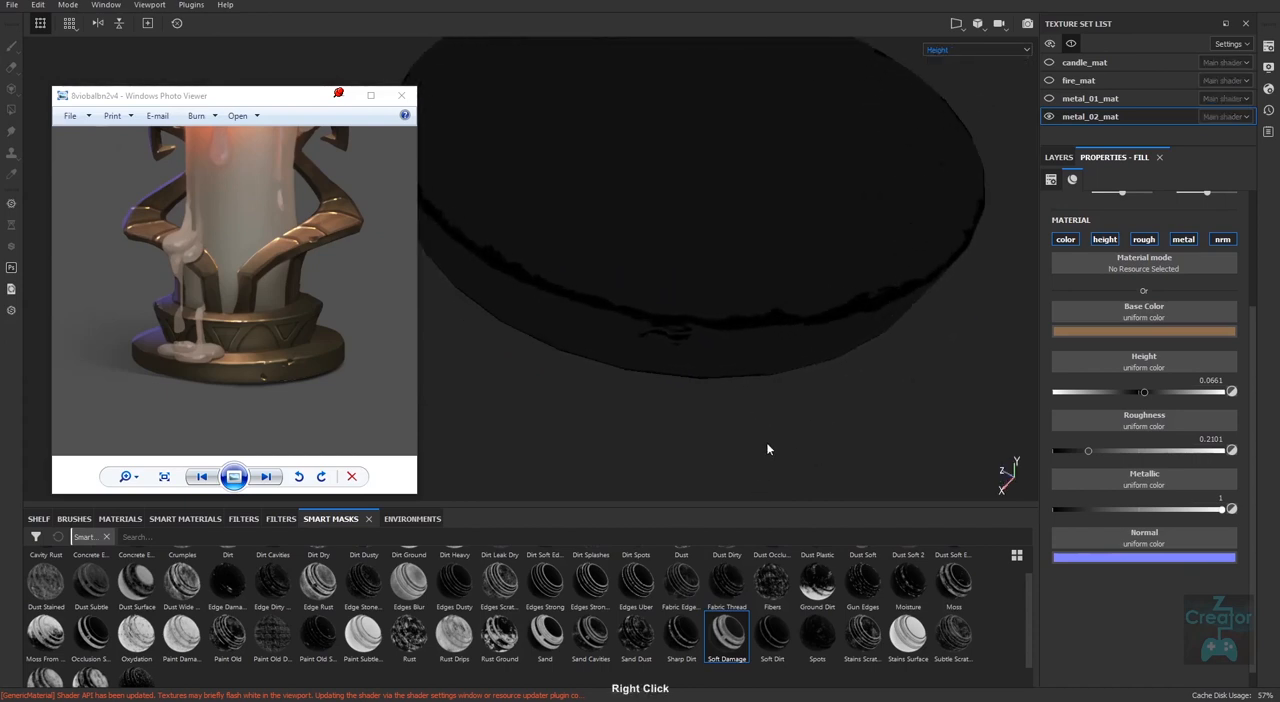
{"action": "left_click_drag", "start_coordinate": [766, 442], "coordinate": [770, 425], "text": "alt"}
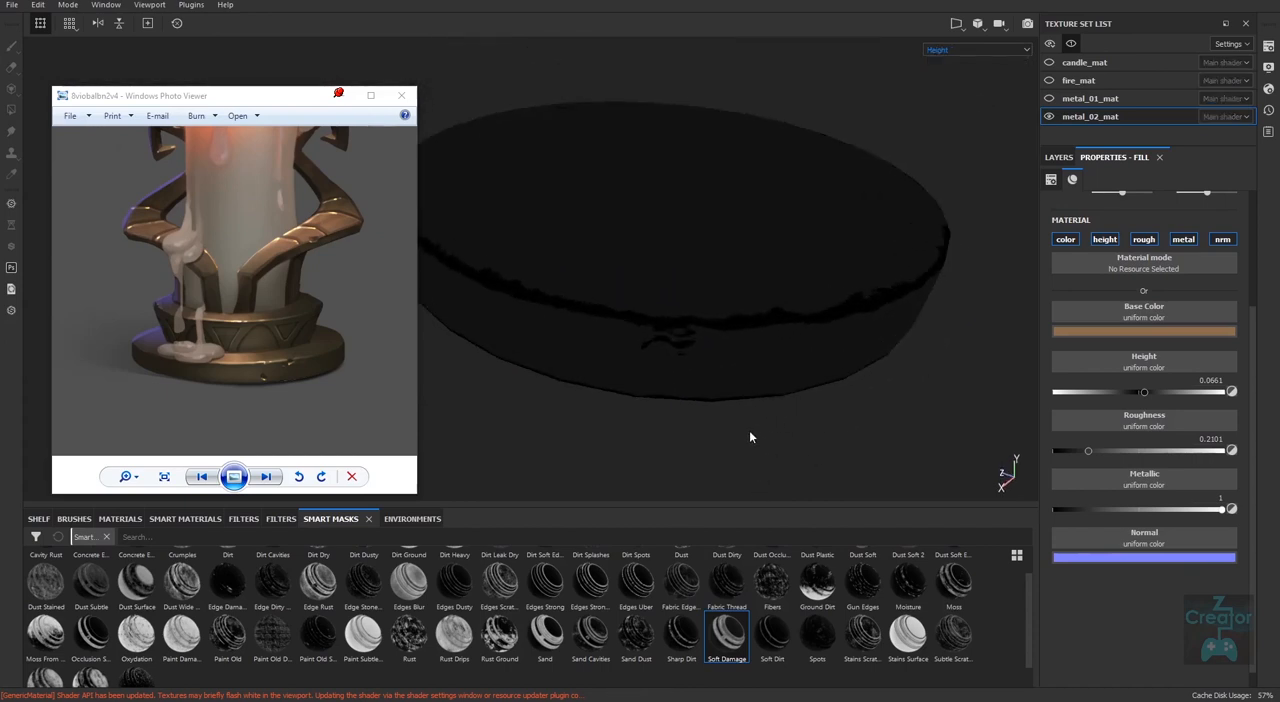
Inspect the disc in the Normal+Height+Mesh channel view from several angles and return to the Material view.
{"action": "left_click", "coordinate": [1005, 51]}
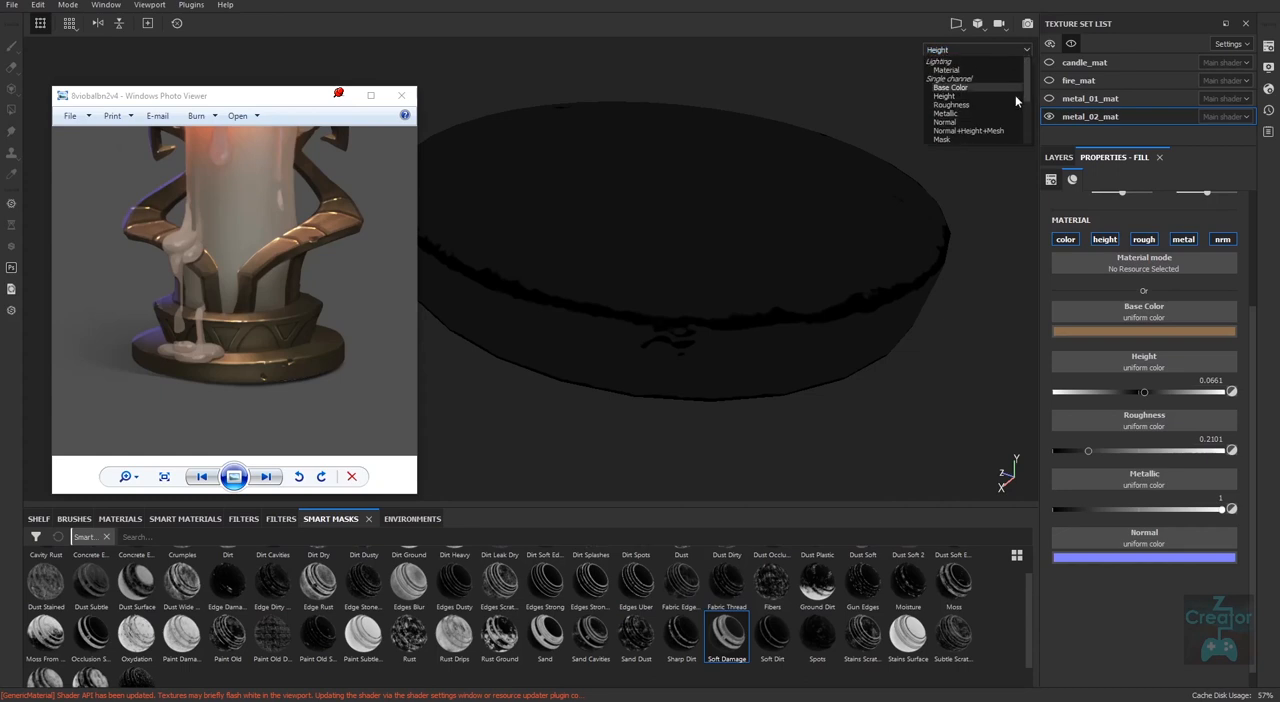
{"action": "left_click", "coordinate": [966, 131]}
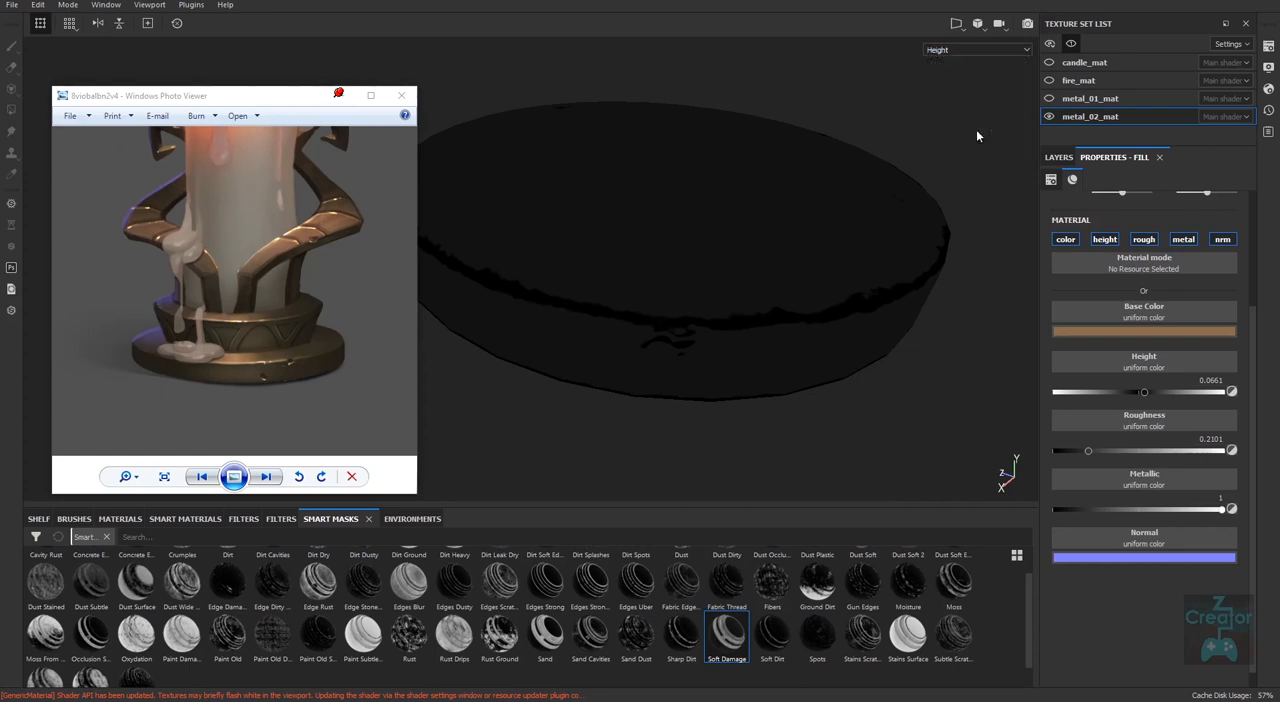
{"action": "left_click_drag", "start_coordinate": [900, 472], "coordinate": [904, 483], "text": "alt"}
{"action": "middle_click_drag", "start_coordinate": [880, 449], "coordinate": [860, 462], "text": "alt"}
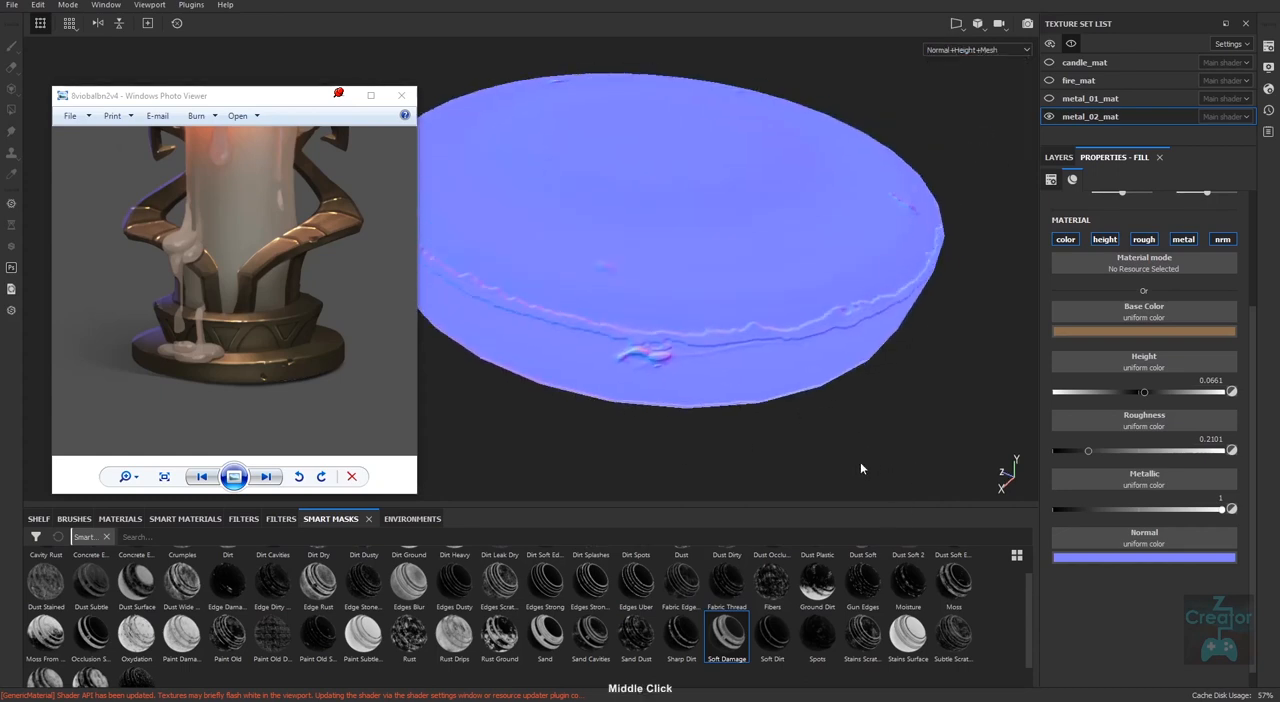
{"action": "right_click_drag", "start_coordinate": [860, 462], "coordinate": [593, 456], "text": "alt"}
{"action": "left_click_drag", "start_coordinate": [864, 379], "coordinate": [850, 435], "text": "alt"}
{"action": "middle_click_drag", "start_coordinate": [842, 415], "coordinate": [802, 456], "text": "alt"}
{"action": "right_click_drag", "start_coordinate": [802, 456], "coordinate": [613, 454], "text": "alt"}
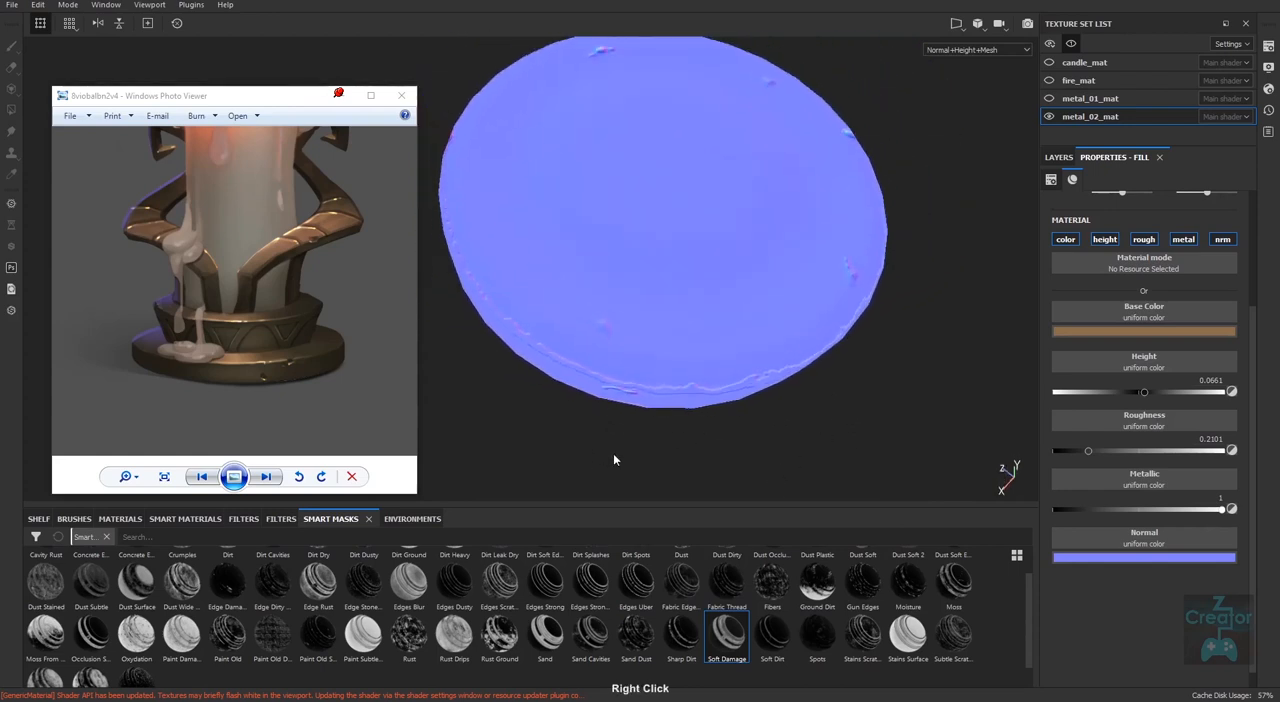
{"action": "left_click_drag", "start_coordinate": [794, 463], "coordinate": [803, 409], "text": "alt"}
{"action": "key", "text": "m"}
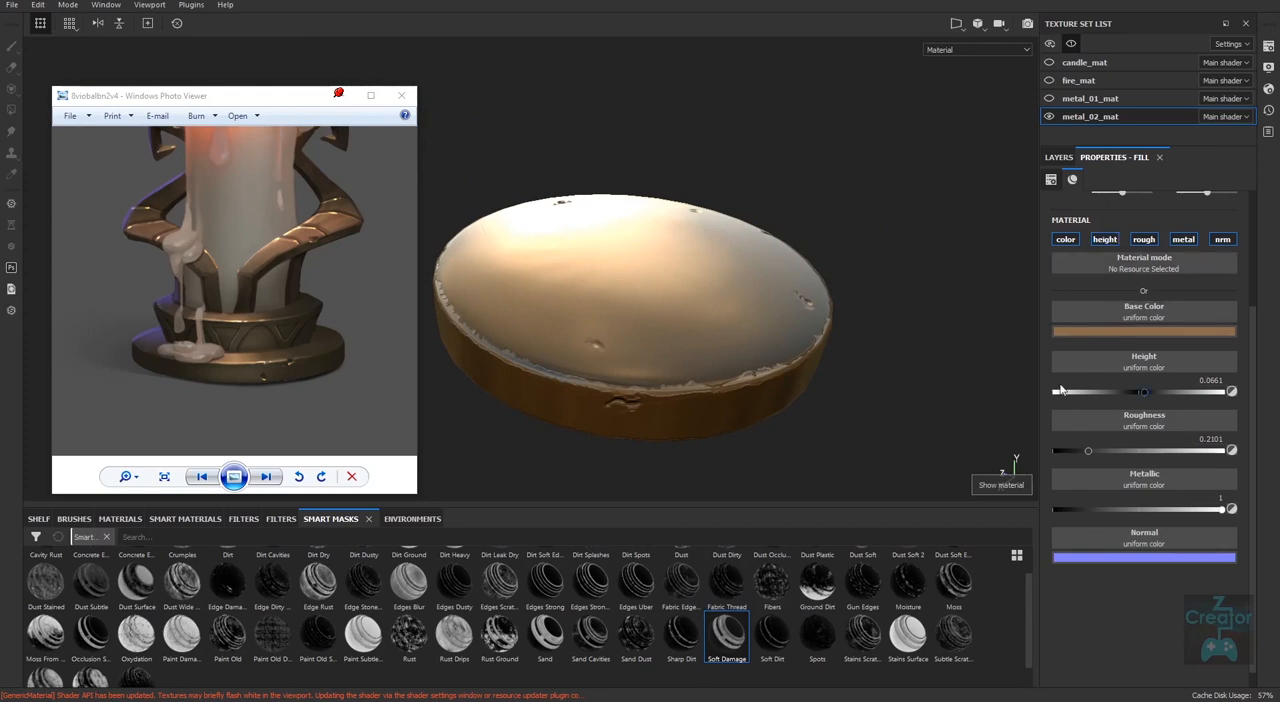
Try the base metal layer's height at its maximum, reset it to 0 and test a height change on base metal copy 1.
{"action": "left_click_drag", "start_coordinate": [1143, 391], "coordinate": [1243, 383]}
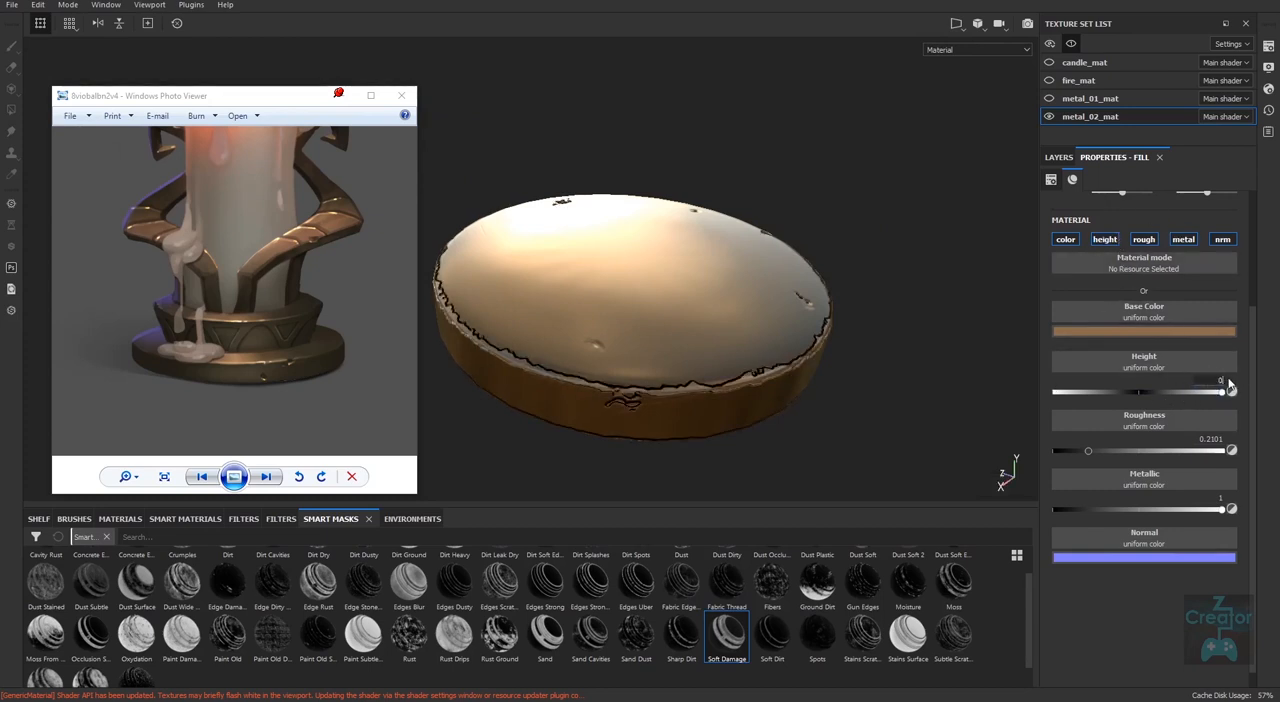
{"action": "key", "text": "ctrl+z"}
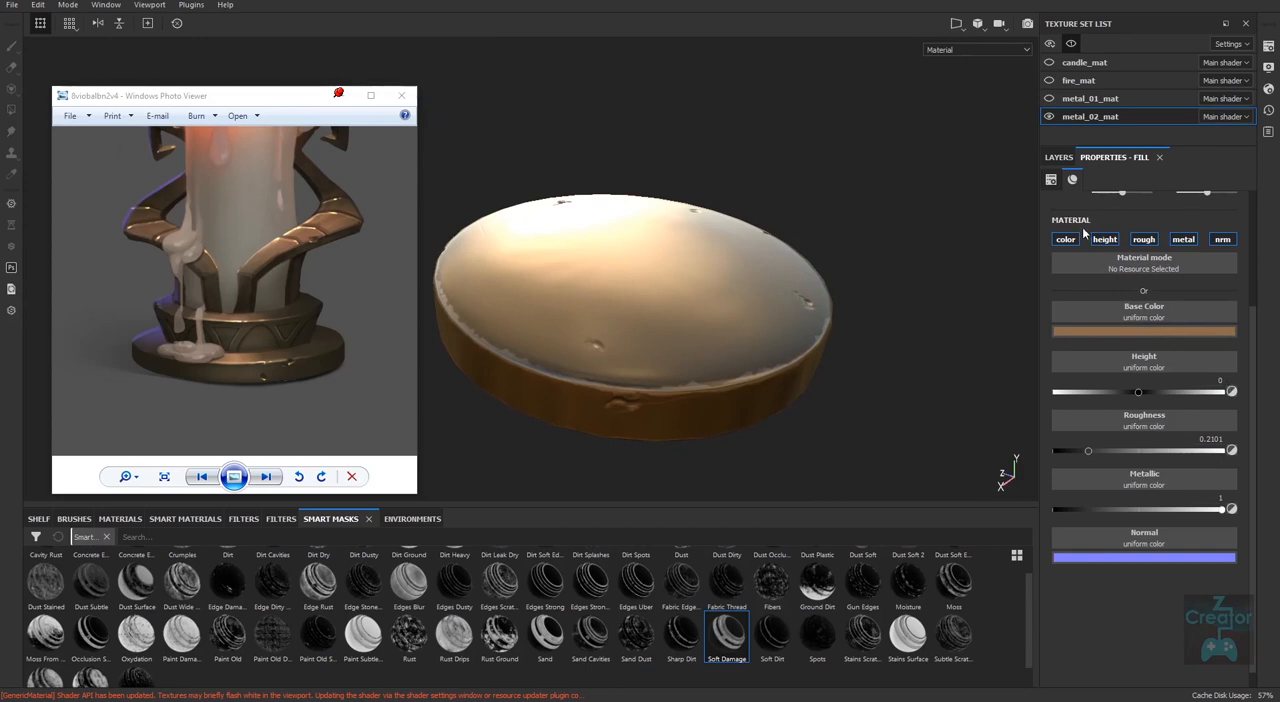
{"action": "left_click", "coordinate": [1059, 157]}
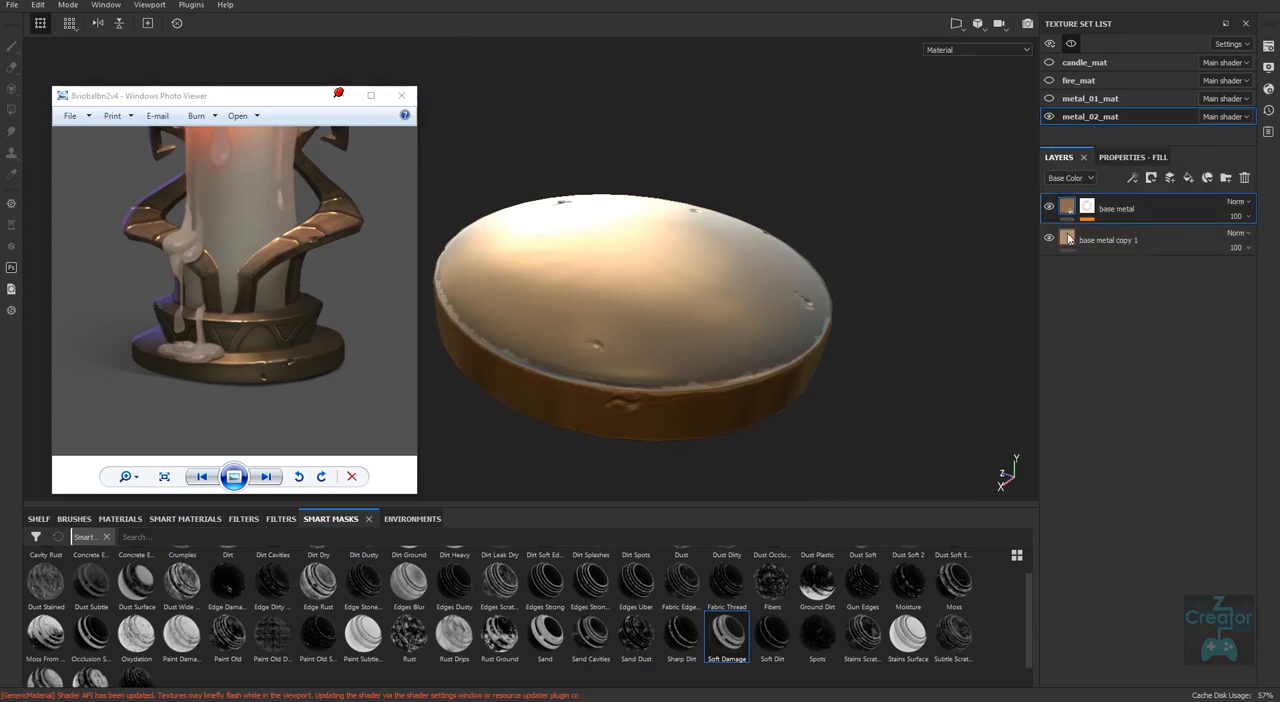
{"action": "left_click", "coordinate": [1128, 157]}
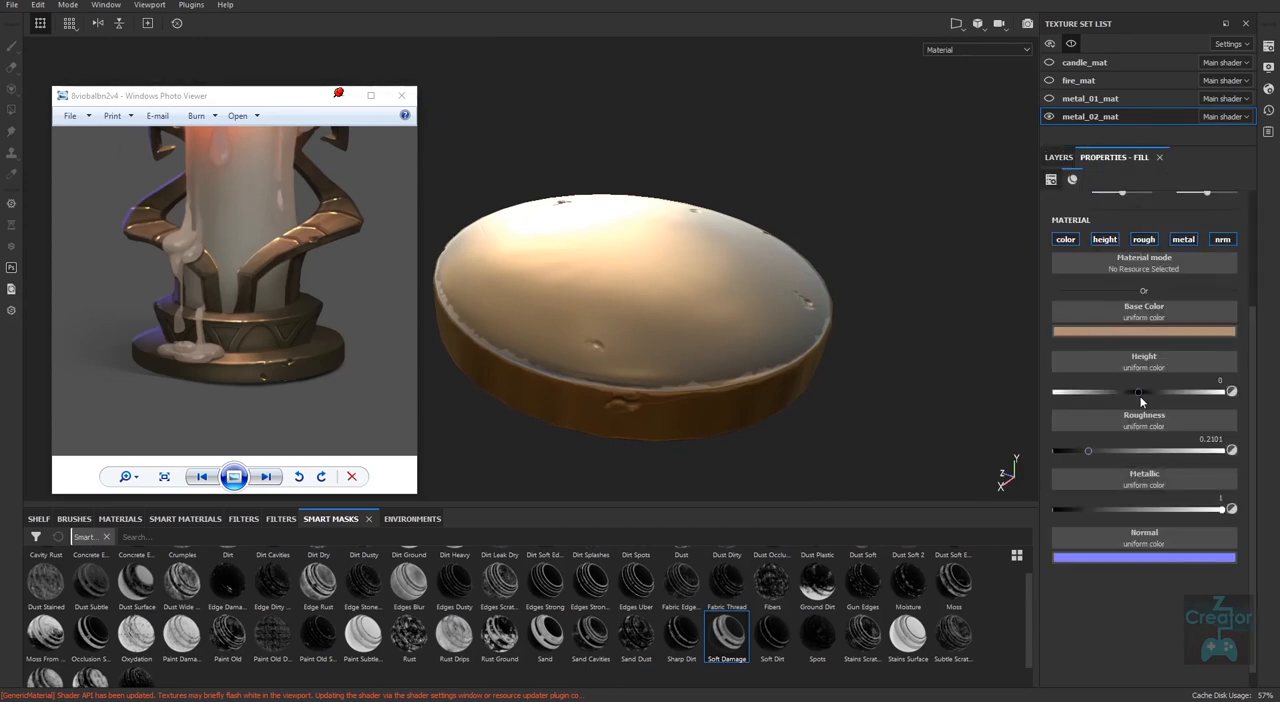
{"action": "left_click_drag", "start_coordinate": [1155, 393], "coordinate": [1138, 393]}
{"action": "left_click", "coordinate": [1062, 158]}
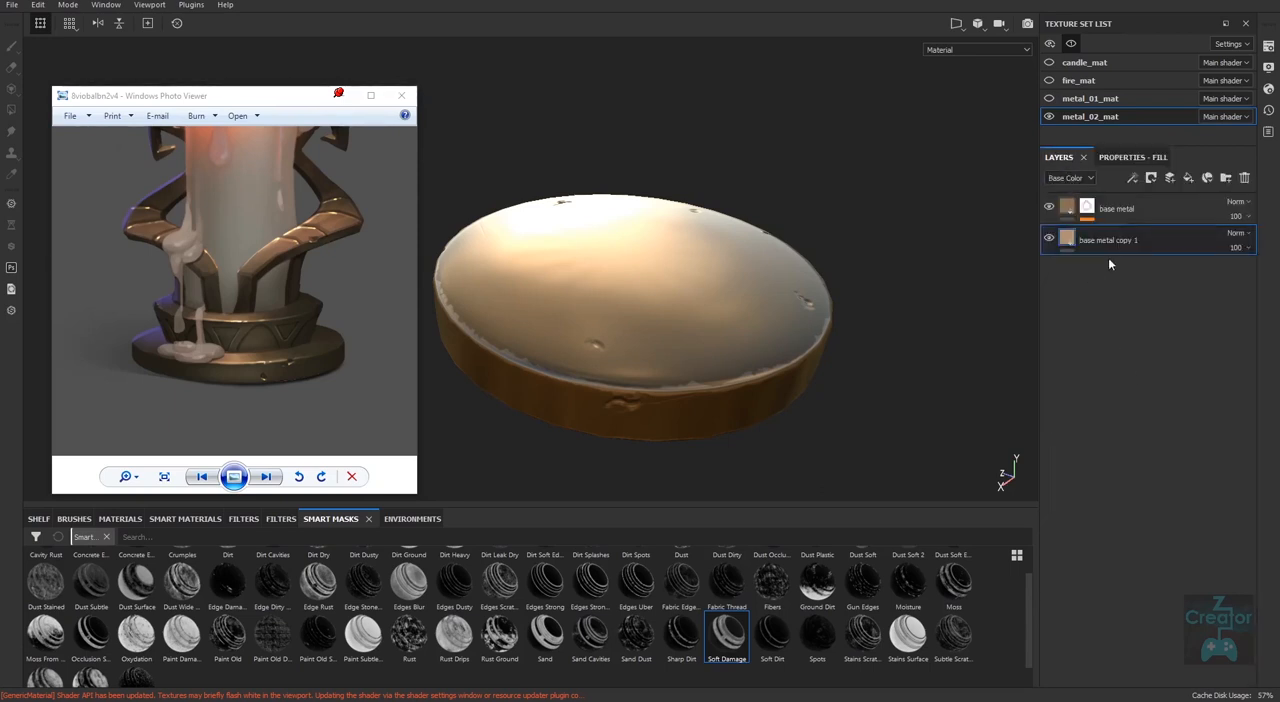
Set the base metal layer's height to 0.0506, checking the relief along the disc's rim up close.
{"action": "left_click", "coordinate": [1110, 210]}
{"action": "left_click", "coordinate": [1130, 157]}
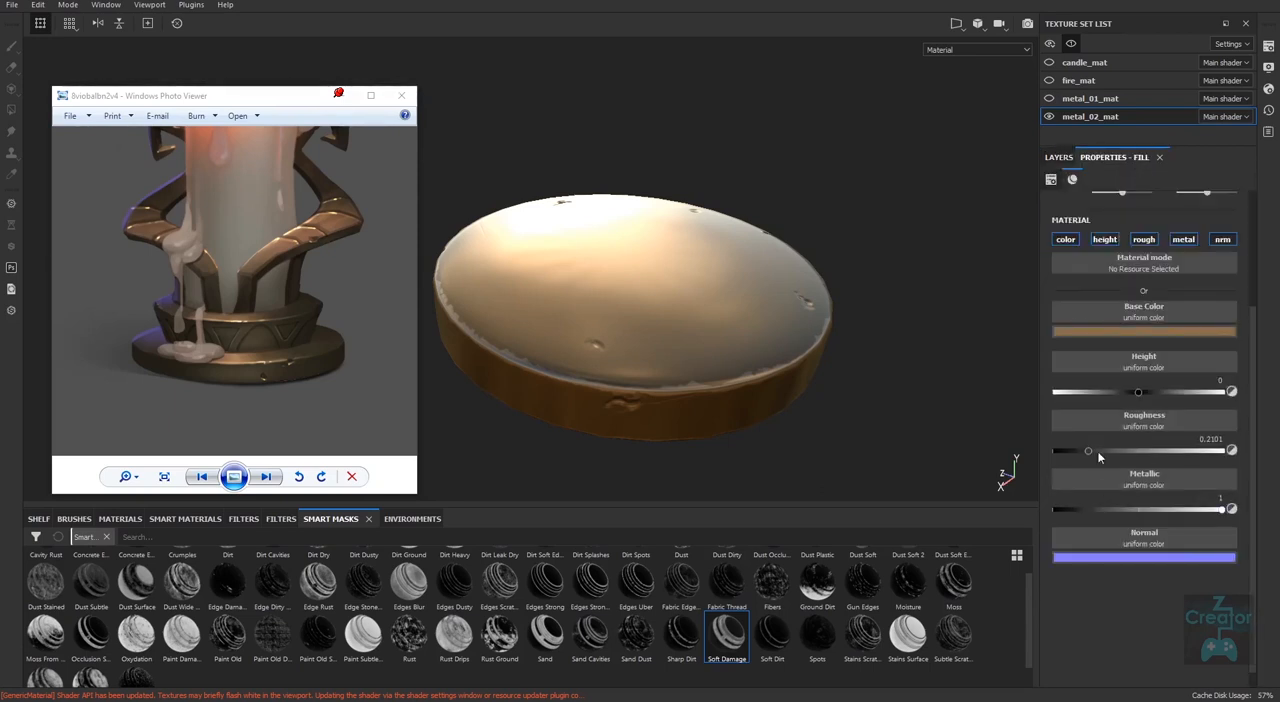
{"action": "left_click_drag", "start_coordinate": [1139, 392], "coordinate": [1145, 397]}
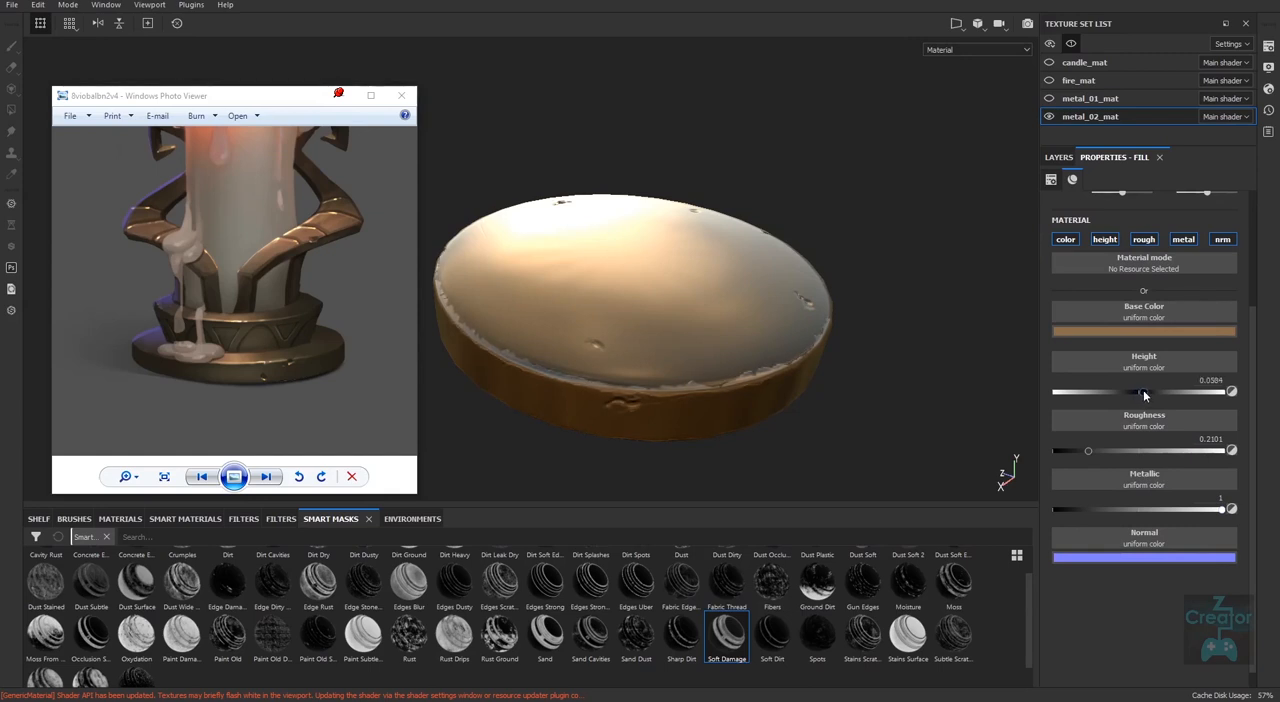
{"action": "right_click_drag", "start_coordinate": [683, 398], "coordinate": [745, 436]}
{"action": "left_click_drag", "start_coordinate": [745, 436], "coordinate": [836, 385], "text": "alt"}
{"action": "middle_click_drag", "start_coordinate": [836, 380], "coordinate": [831, 340], "text": "alt"}
{"action": "right_click_drag", "start_coordinate": [740, 420], "coordinate": [773, 452], "text": "alt"}
{"action": "left_click_drag", "start_coordinate": [773, 452], "coordinate": [678, 406], "text": "alt"}
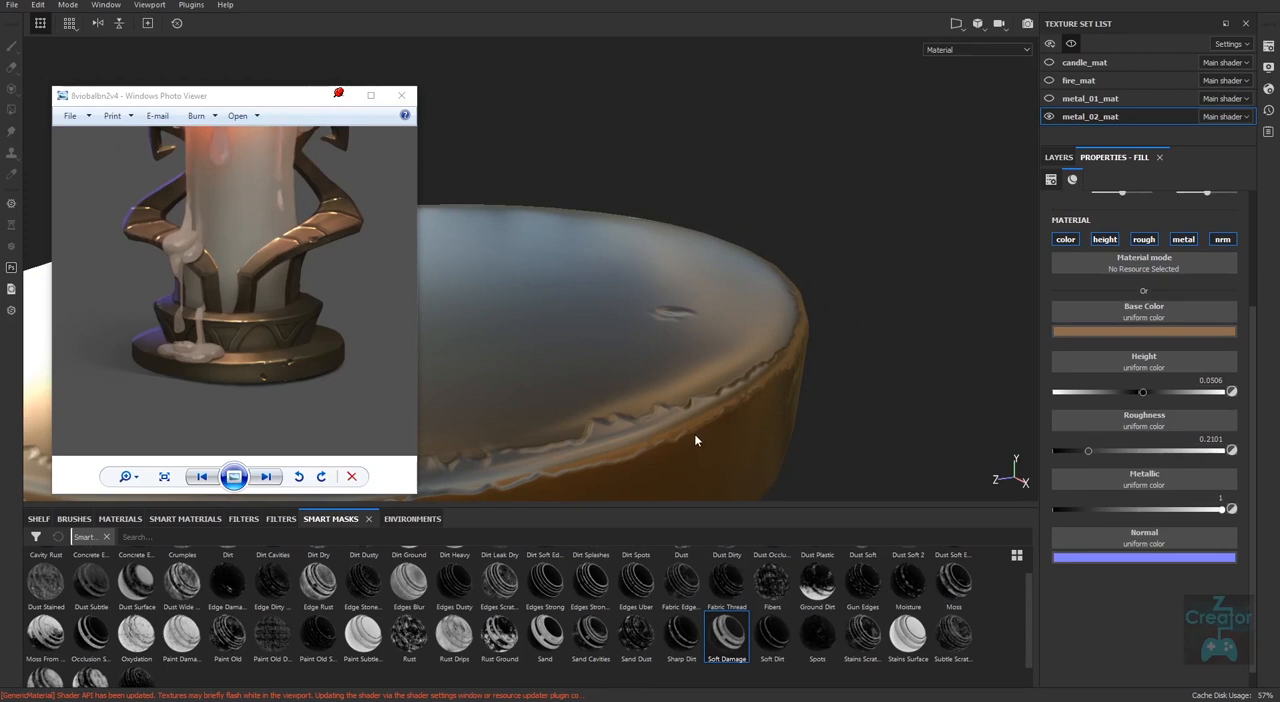
{"action": "left_click_drag", "start_coordinate": [695, 436], "coordinate": [796, 462], "text": "alt"}
{"action": "right_click_drag", "start_coordinate": [796, 462], "coordinate": [822, 452], "text": "alt"}
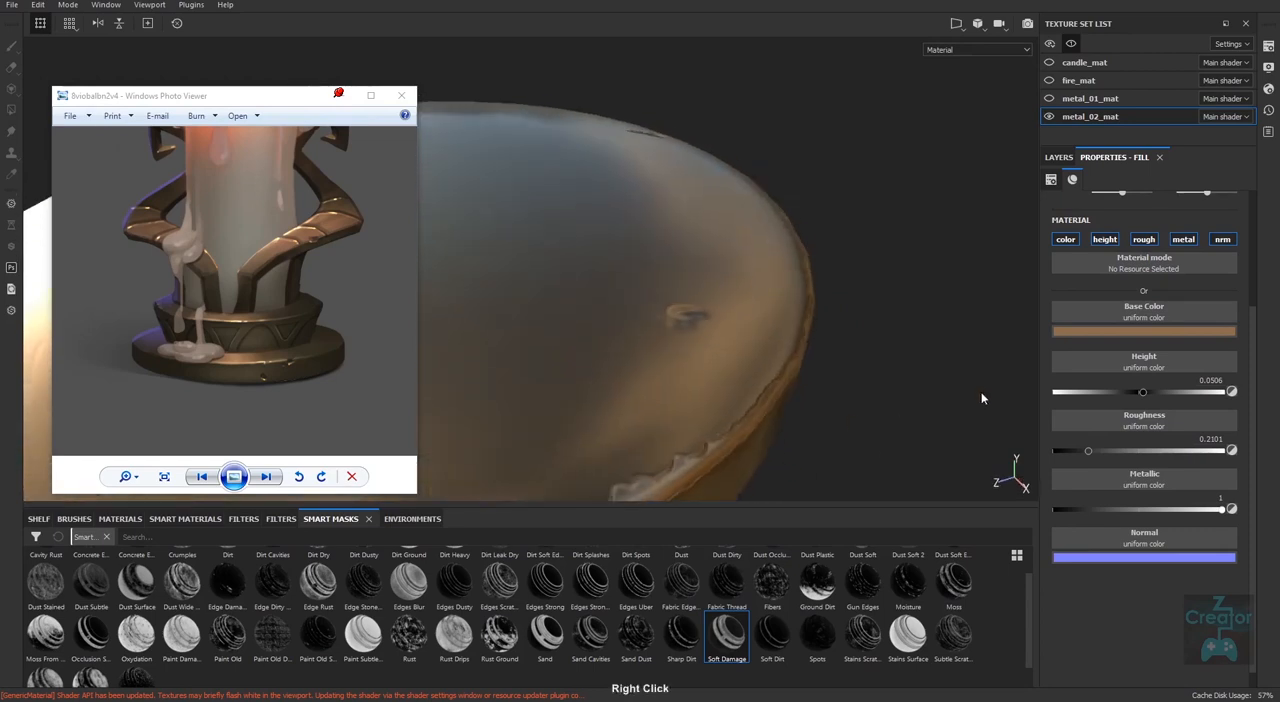
{"action": "left_click", "coordinate": [1144, 392]}
{"action": "left_click_drag", "start_coordinate": [1145, 392], "coordinate": [1143, 391]}
Examine the disc's raised edge wear and dents from different sides against the reference.
{"action": "right_click_drag", "start_coordinate": [745, 415], "coordinate": [697, 426], "text": "alt"}
{"action": "middle_click_drag", "start_coordinate": [697, 426], "coordinate": [843, 373], "text": "alt"}
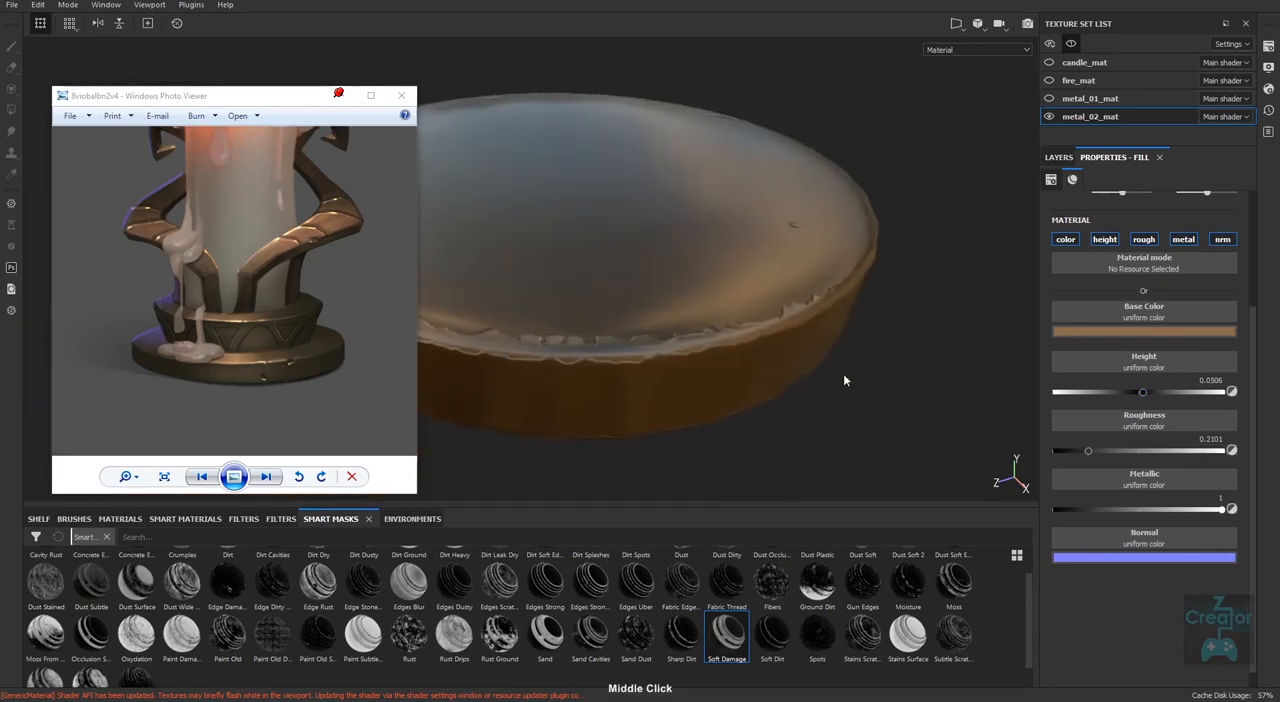
{"action": "right_click_drag", "start_coordinate": [843, 373], "coordinate": [734, 411], "text": "alt"}
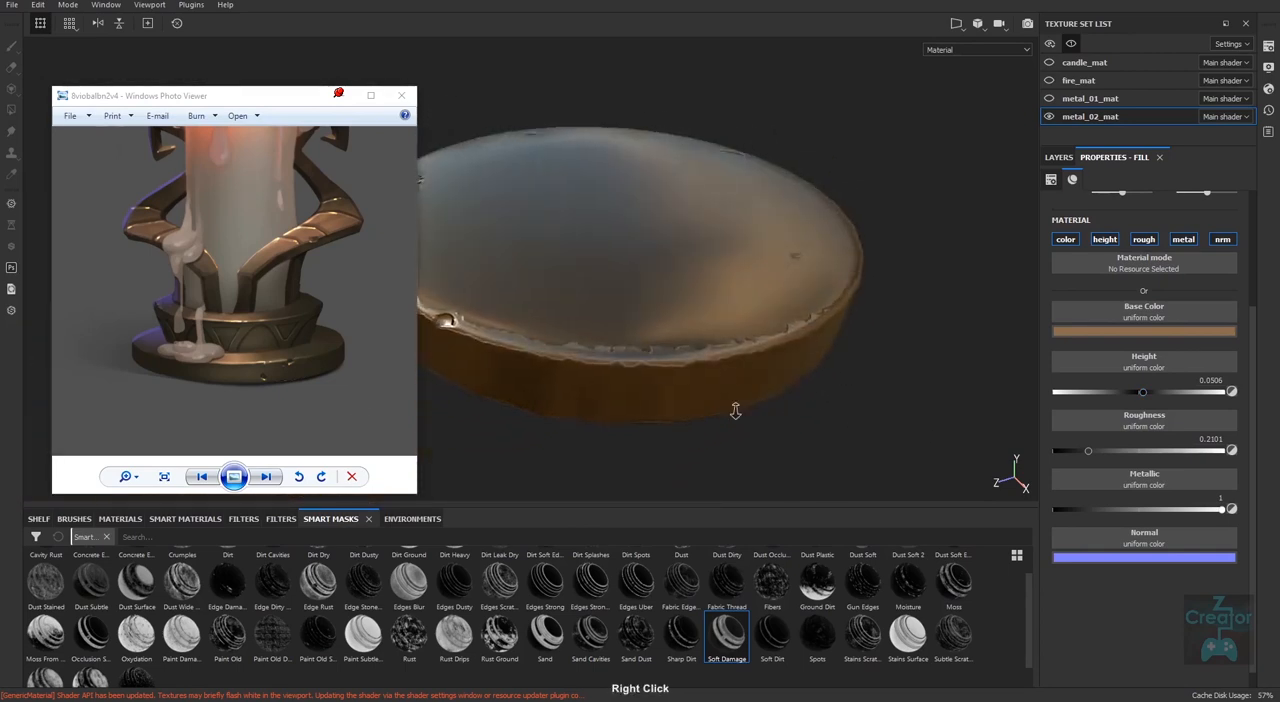
{"action": "left_click_drag", "start_coordinate": [734, 411], "coordinate": [795, 424], "text": "alt"}
{"action": "right_click_drag", "start_coordinate": [795, 424], "coordinate": [732, 420], "text": "alt"}
{"action": "middle_click_drag", "start_coordinate": [732, 420], "coordinate": [871, 349], "text": "alt"}
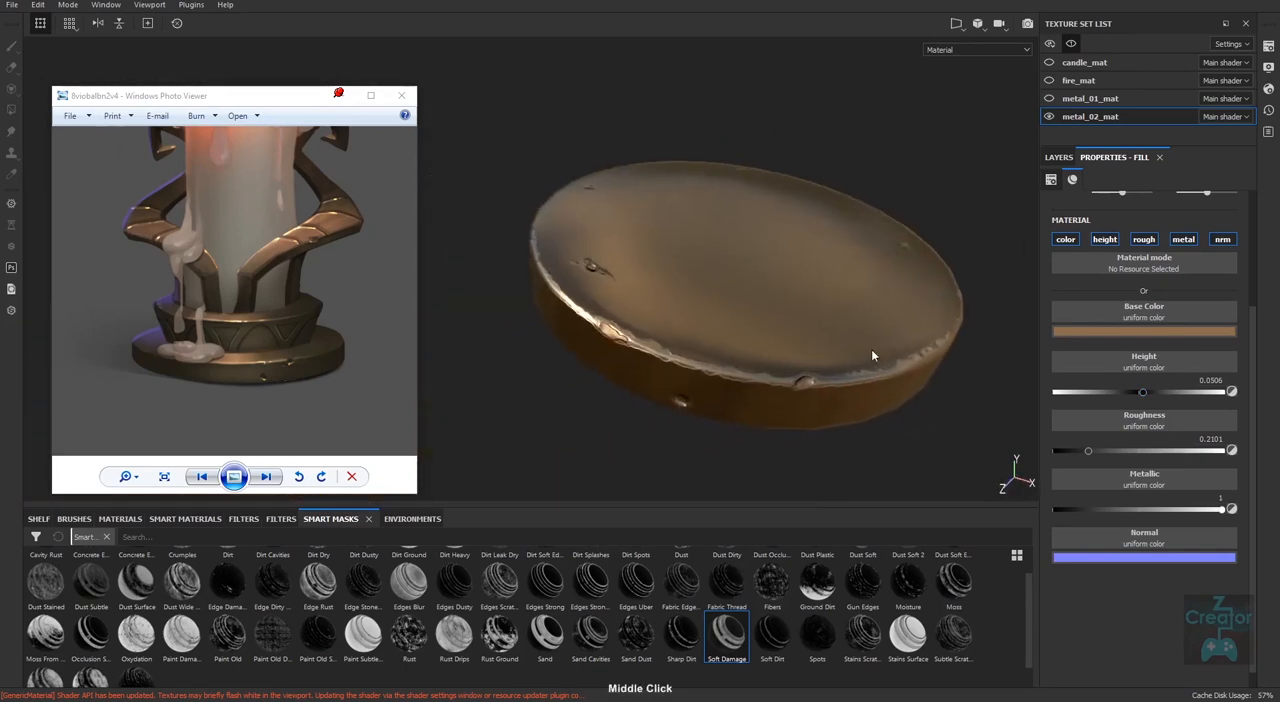
In the base metal mask's Mask Editor, set Ambient Occlusion to 0.25 and Texture 2 to 0.1.
{"action": "left_click", "coordinate": [1061, 157]}
{"action": "left_click", "coordinate": [1087, 206]}
{"action": "left_click", "coordinate": [1135, 232]}
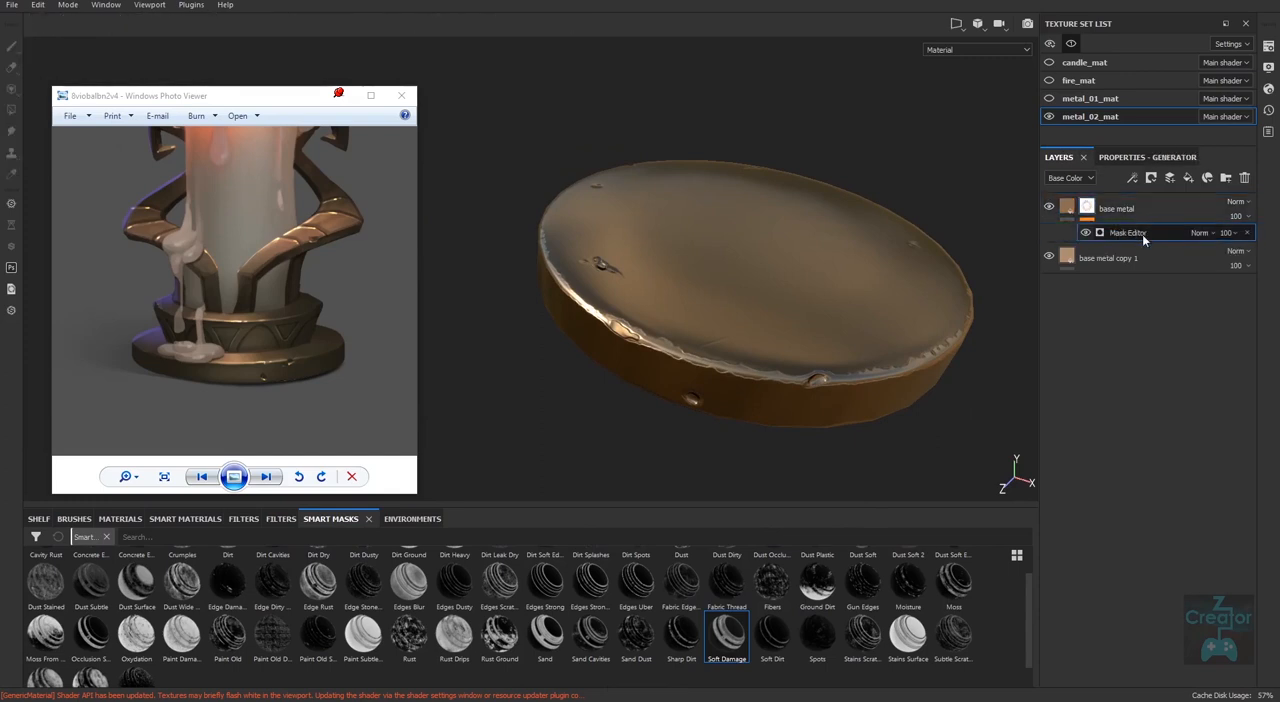
{"action": "left_click", "coordinate": [1138, 483]}
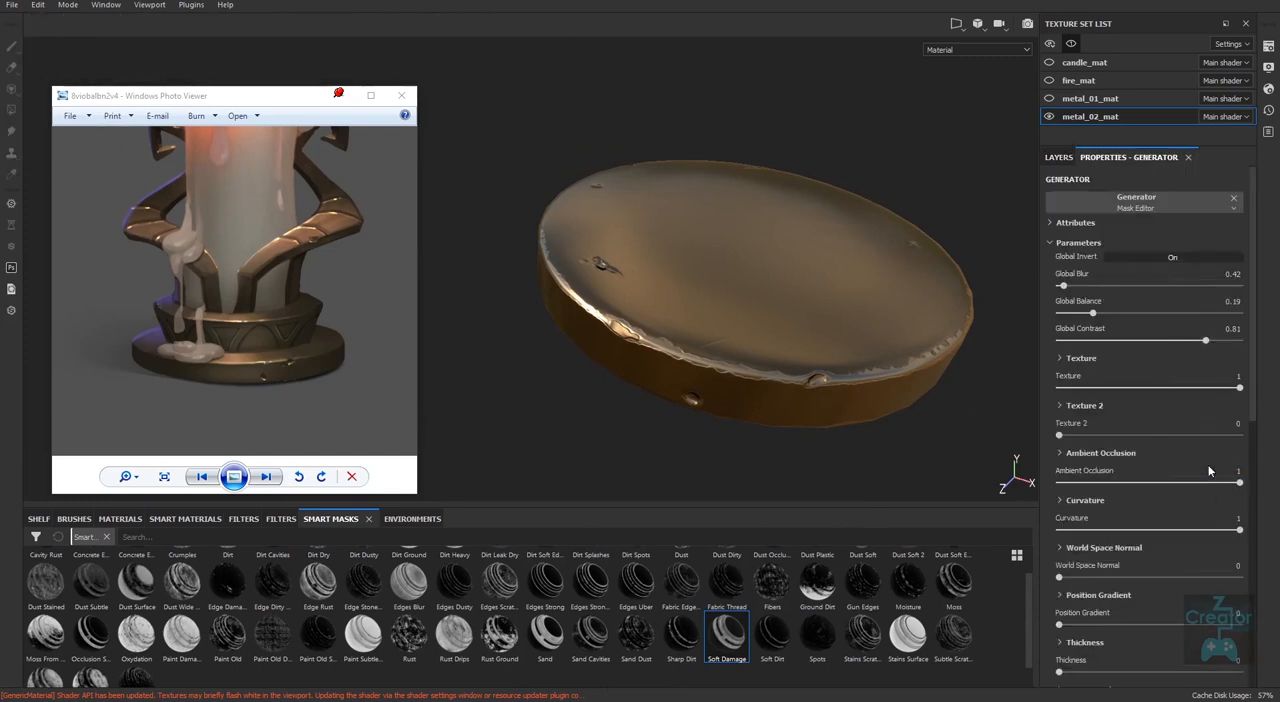
{"action": "left_click_drag", "start_coordinate": [1129, 493], "coordinate": [1133, 492]}
{"action": "left_click", "coordinate": [1104, 484]}
{"action": "mouse_move", "coordinate": [1079, 437]}
{"action": "left_mouse_down"}
{"action": "mouse_move", "coordinate": [1150, 444]}
{"action": "mouse_move", "coordinate": [1075, 447]}
{"action": "mouse_move", "coordinate": [1197, 447]}
{"action": "mouse_move", "coordinate": [1076, 447]}
{"action": "left_mouse_up"}
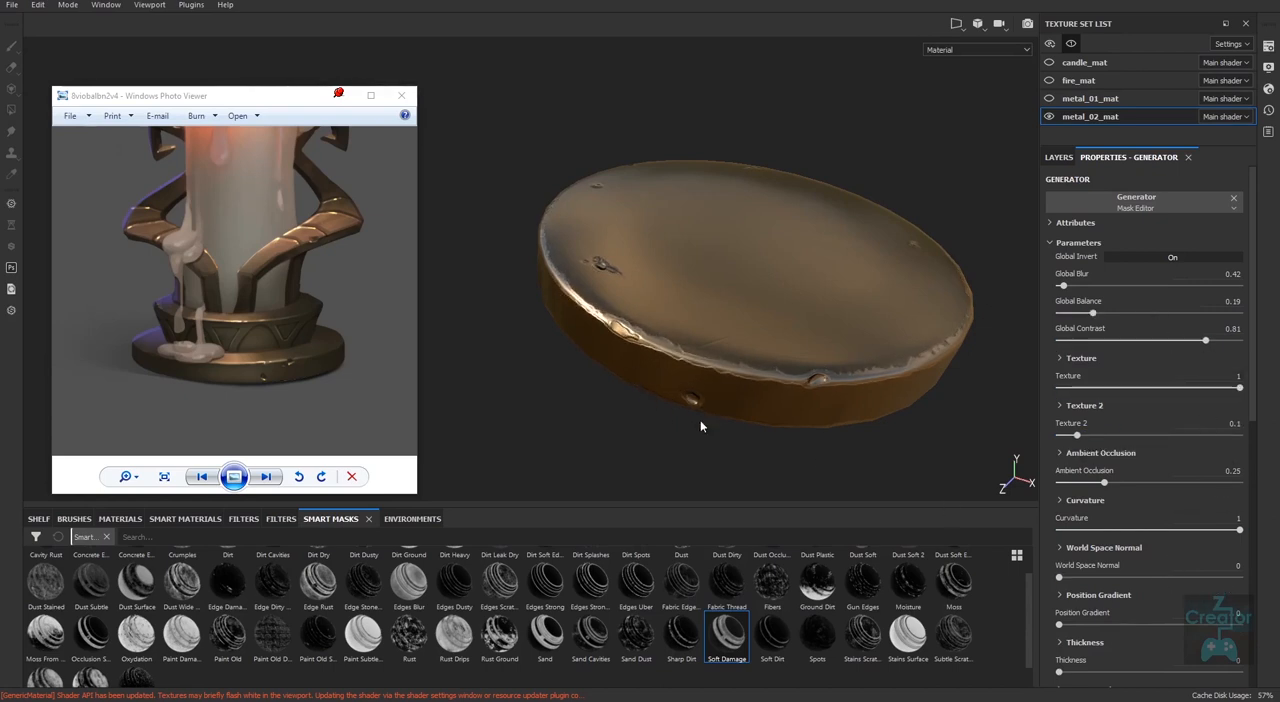
Try the Mask Editor's Curvature at 0.74, restore it to 1 and inspect the disc's rim.
{"action": "left_click_drag", "start_coordinate": [1238, 530], "coordinate": [1201, 534]}
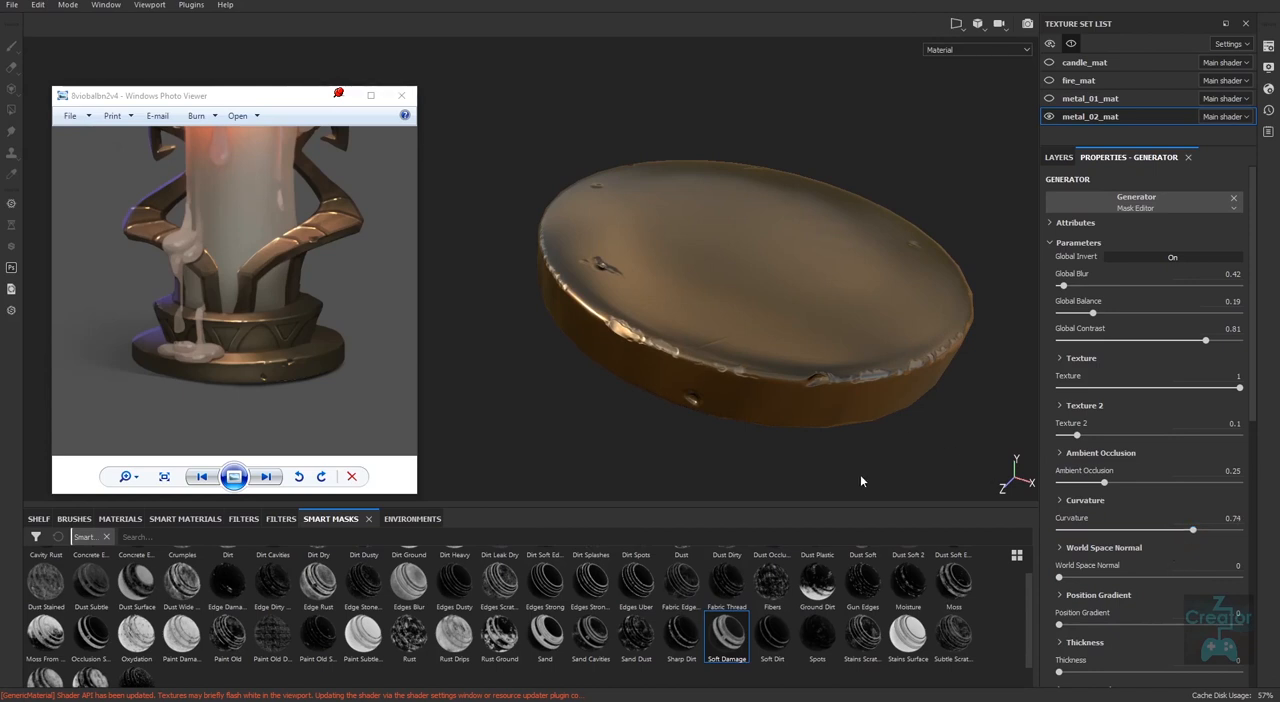
{"action": "left_click_drag", "start_coordinate": [1192, 530], "coordinate": [1240, 530]}
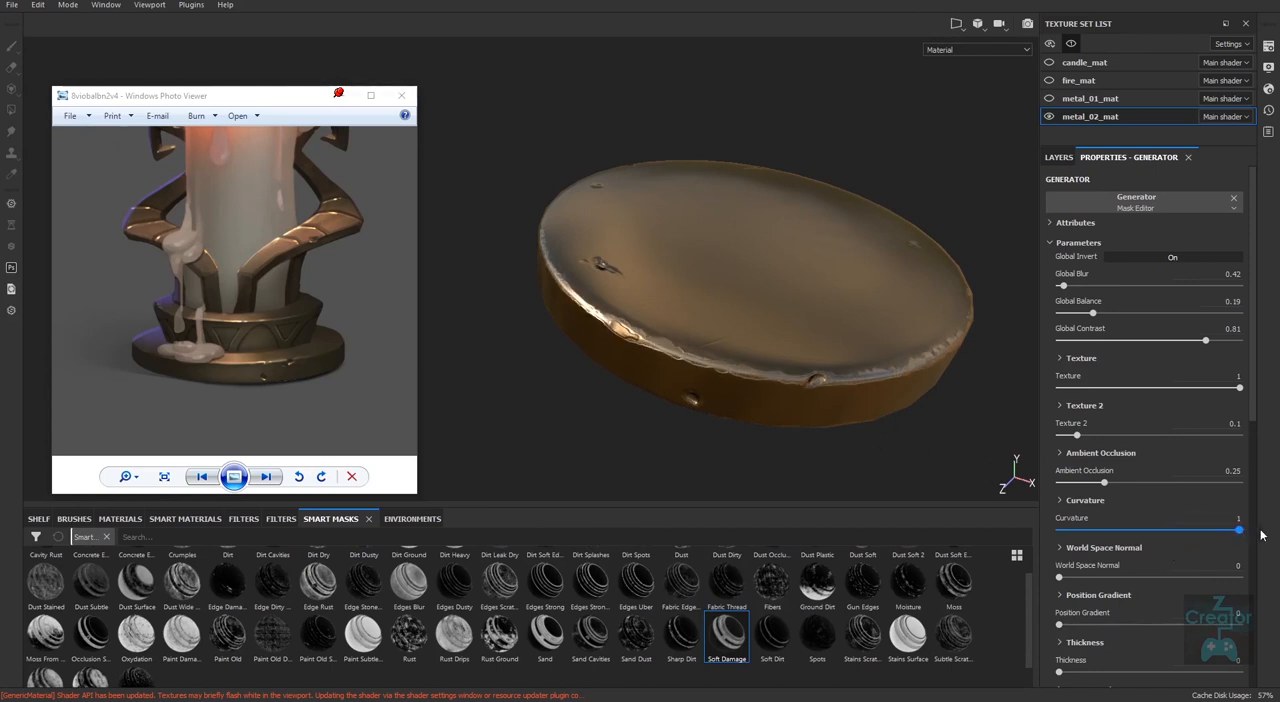
{"action": "middle_click_drag", "start_coordinate": [905, 462], "coordinate": [873, 371]}
{"action": "right_click_drag", "start_coordinate": [800, 424], "coordinate": [783, 463]}
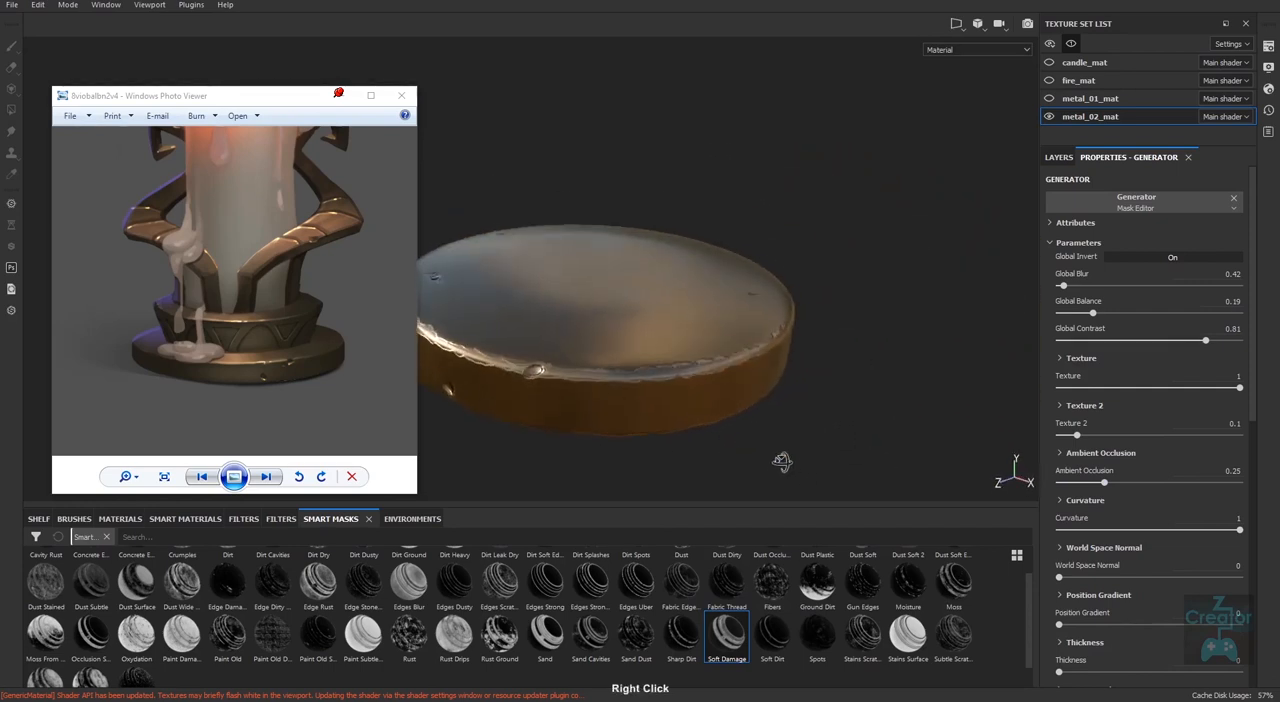
{"action": "middle_click_drag", "start_coordinate": [783, 463], "coordinate": [817, 454]}
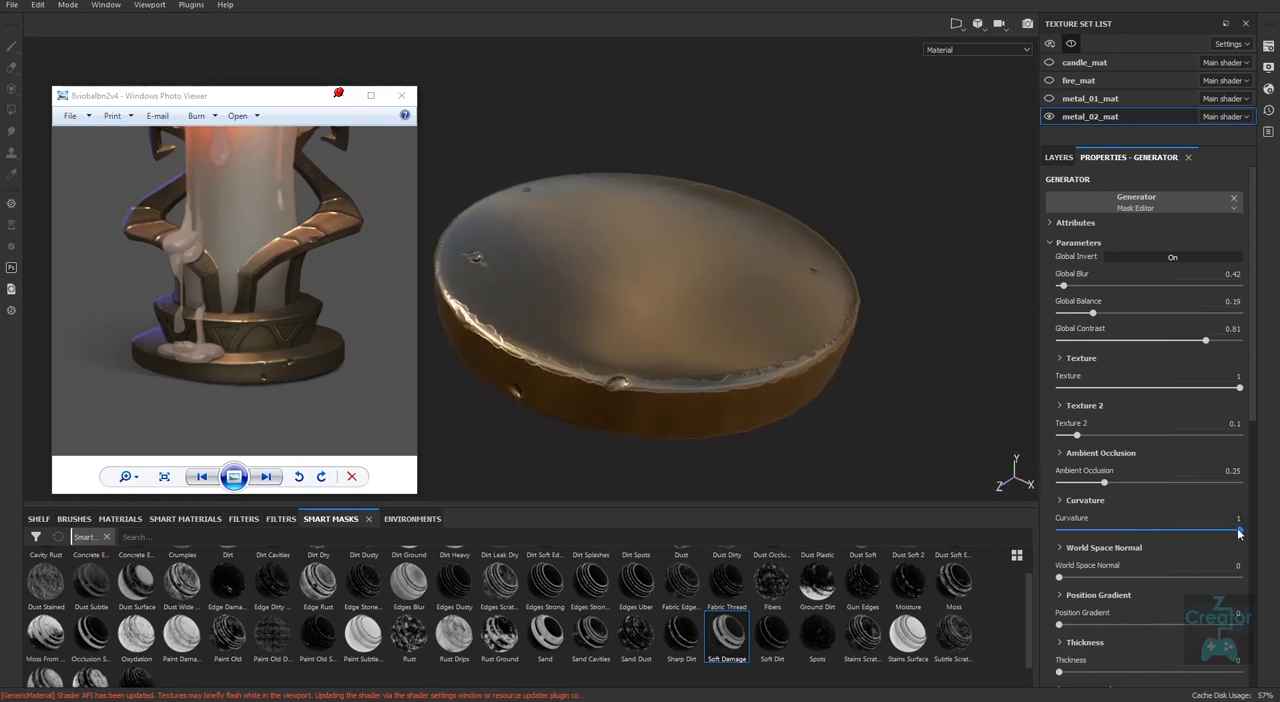
Set the Mask Editor's Curvature to 0.76 and inspect the worn edge around the disc's rim.
{"action": "left_click_drag", "start_coordinate": [1240, 531], "coordinate": [1196, 536]}
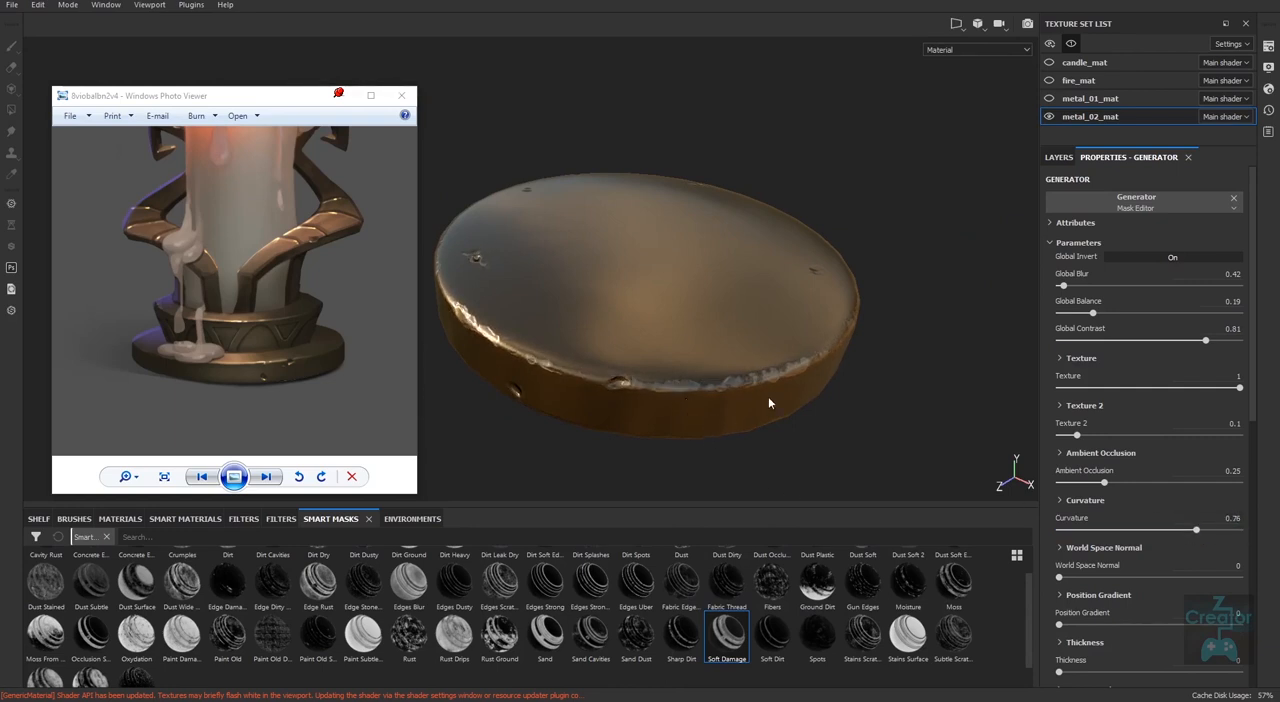
{"action": "left_click_drag", "start_coordinate": [672, 412], "coordinate": [754, 436], "text": "alt"}
{"action": "middle_click_drag", "start_coordinate": [705, 433], "coordinate": [886, 411], "text": "alt"}
{"action": "right_click_drag", "start_coordinate": [886, 411], "coordinate": [825, 410], "text": "alt"}
{"action": "left_click_drag", "start_coordinate": [645, 390], "coordinate": [818, 406], "text": "alt"}
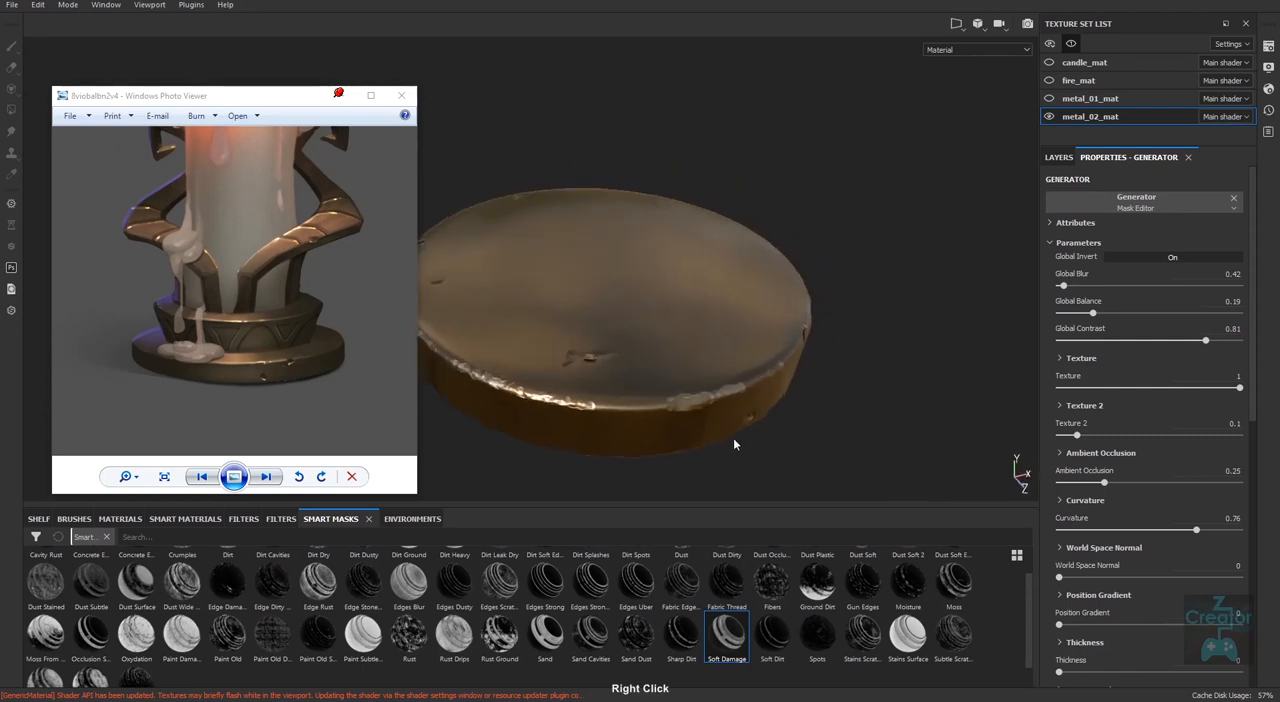
{"action": "left_click_drag", "start_coordinate": [733, 437], "coordinate": [686, 409], "text": "alt"}
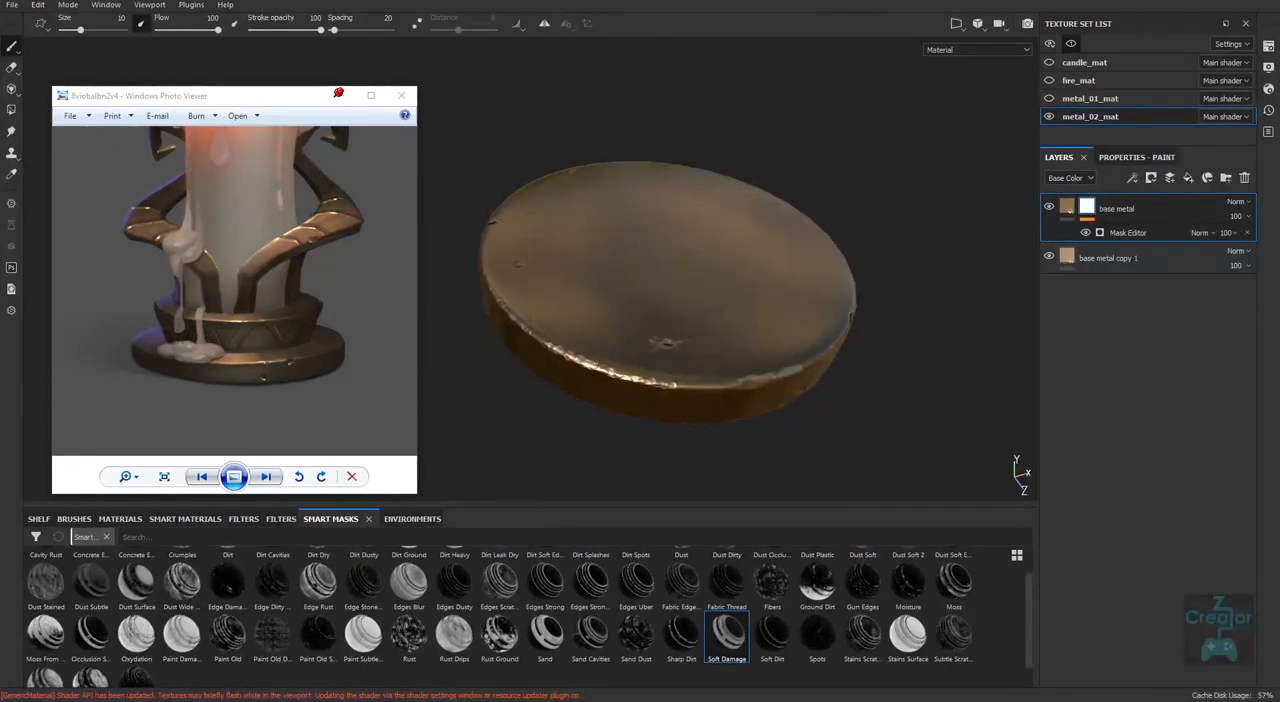
Add a fill layer above the base metal with roughness 1 and a near-black base color of about 0.006.
{"action": "left_click", "coordinate": [1188, 178]}
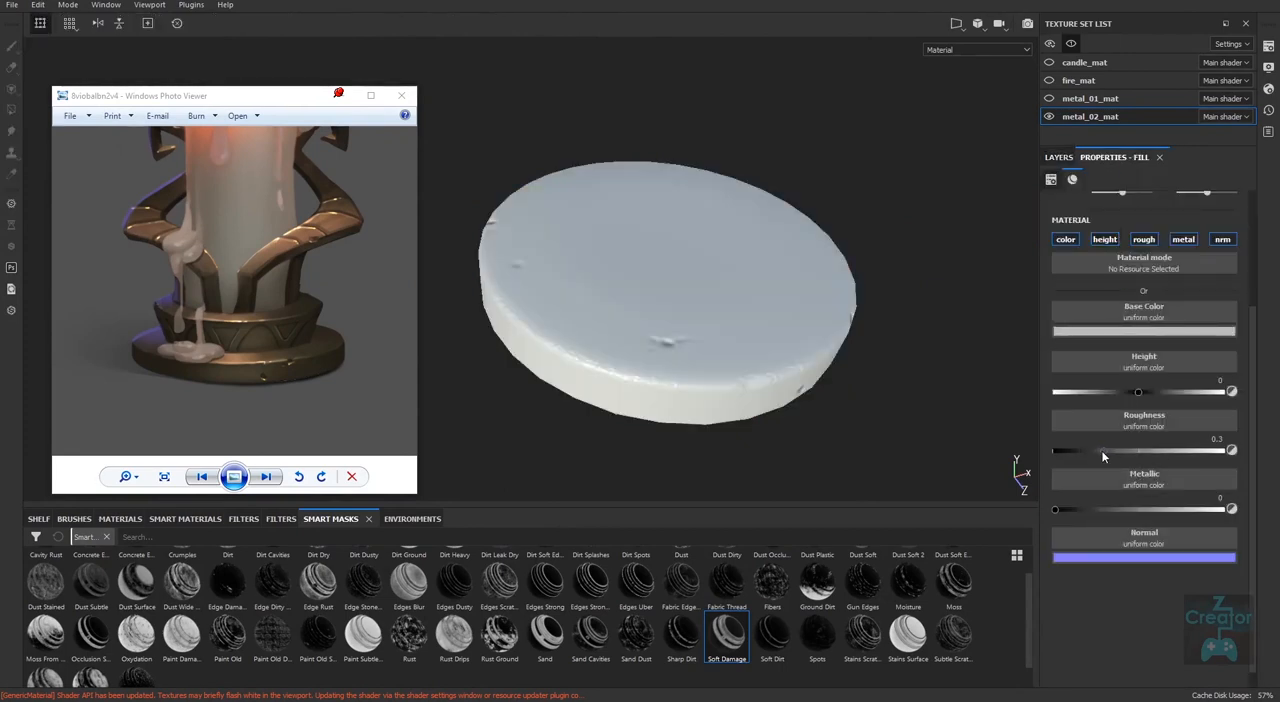
{"action": "left_click_drag", "start_coordinate": [1102, 452], "coordinate": [1240, 452]}
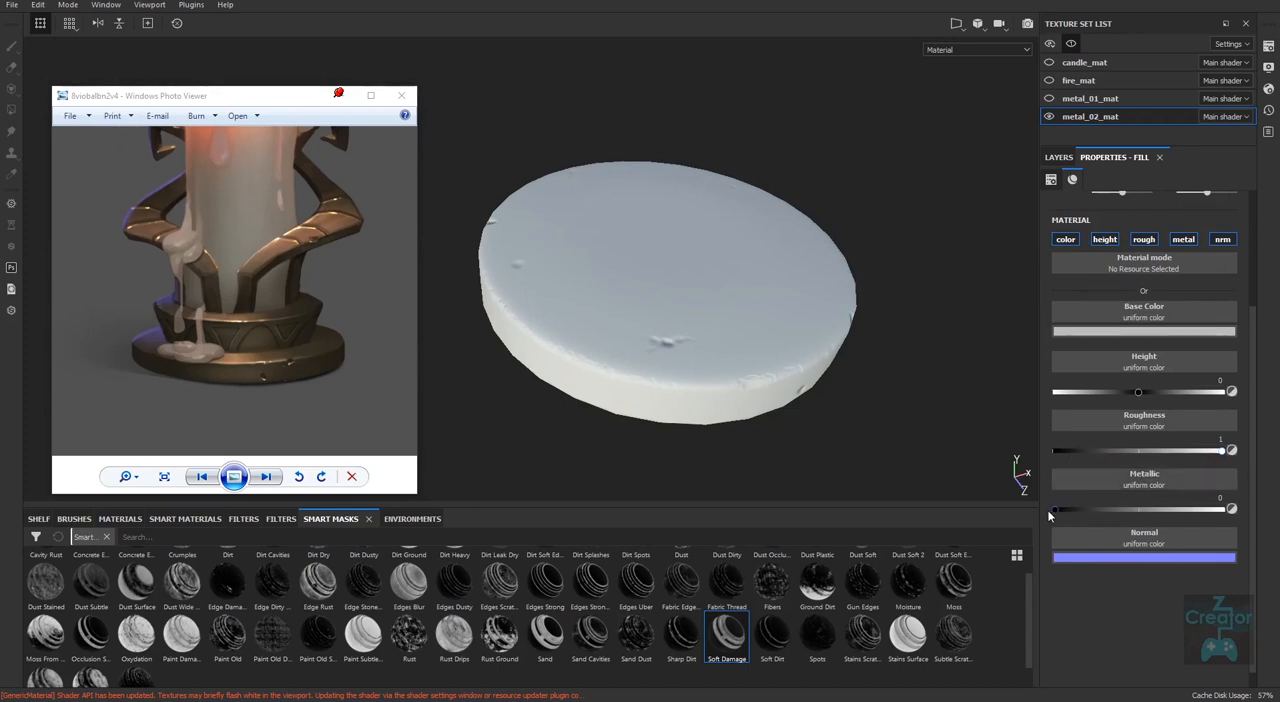
{"action": "left_click", "coordinate": [1123, 333]}
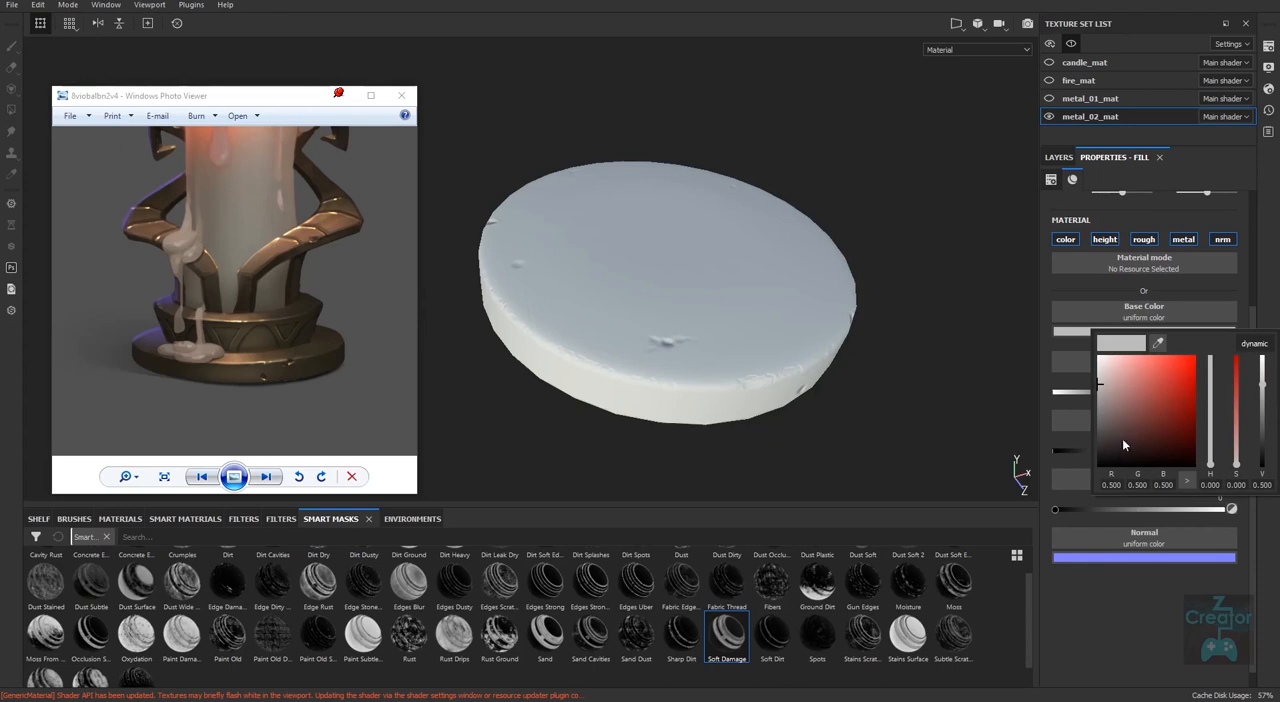
{"action": "mouse_move", "coordinate": [1110, 448]}
{"action": "left_mouse_down"}
{"action": "mouse_move", "coordinate": [1093, 447]}
{"action": "mouse_move", "coordinate": [1083, 470]}
{"action": "mouse_move", "coordinate": [1085, 457]}
{"action": "left_mouse_up"}
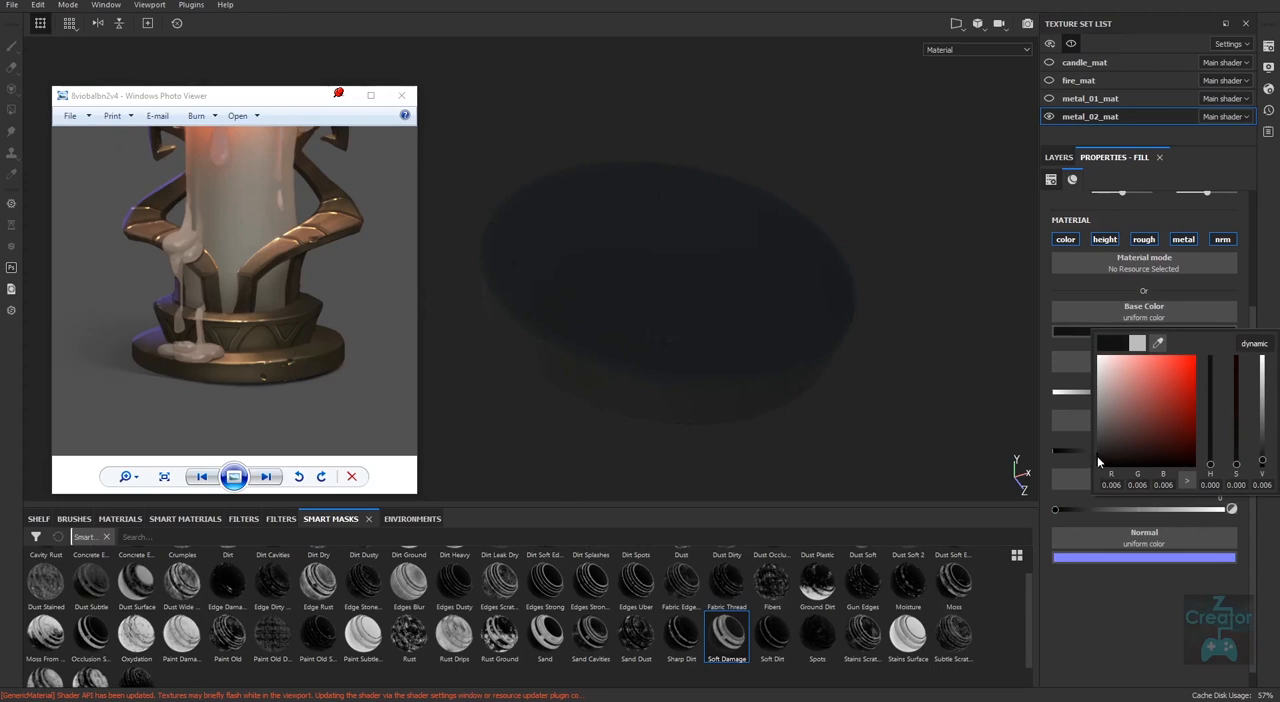
{"action": "left_click_drag", "start_coordinate": [1098, 457], "coordinate": [1098, 455]}
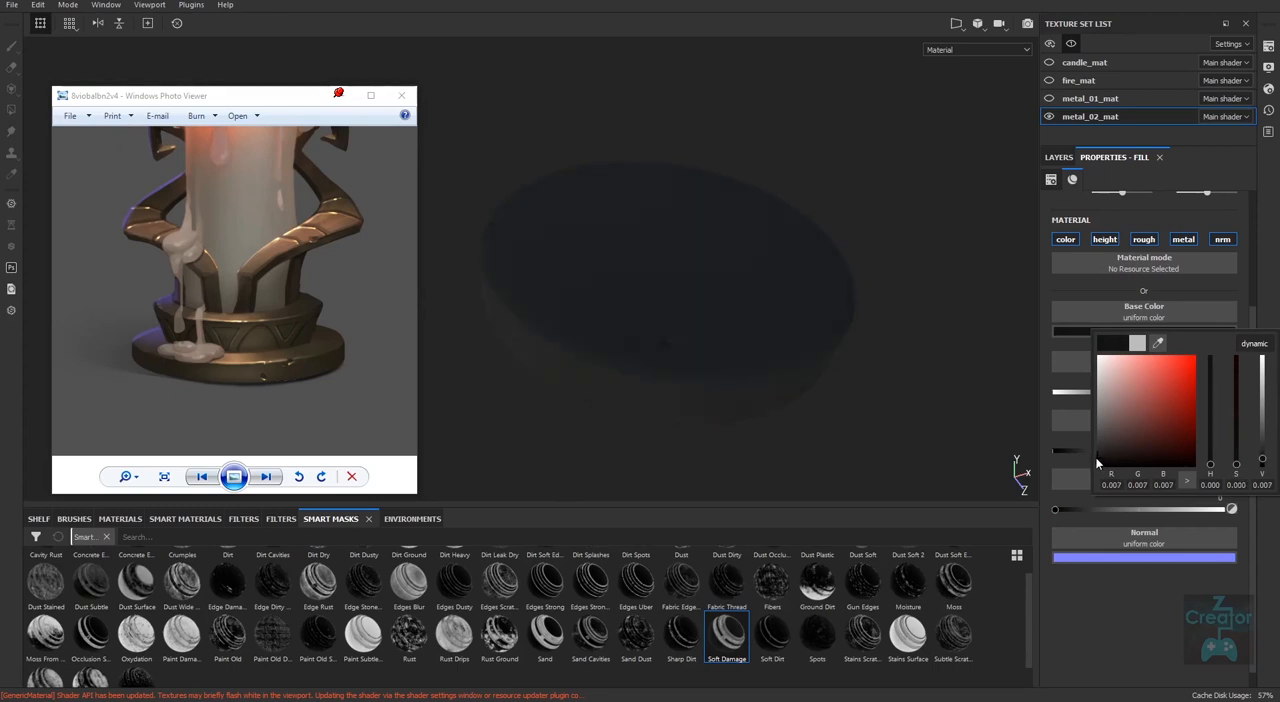
Give the dark fill layer a black mask and apply the Dust Surface smart mask to it.
{"action": "left_click", "coordinate": [1061, 156]}
{"action": "right_click", "coordinate": [1097, 205]}
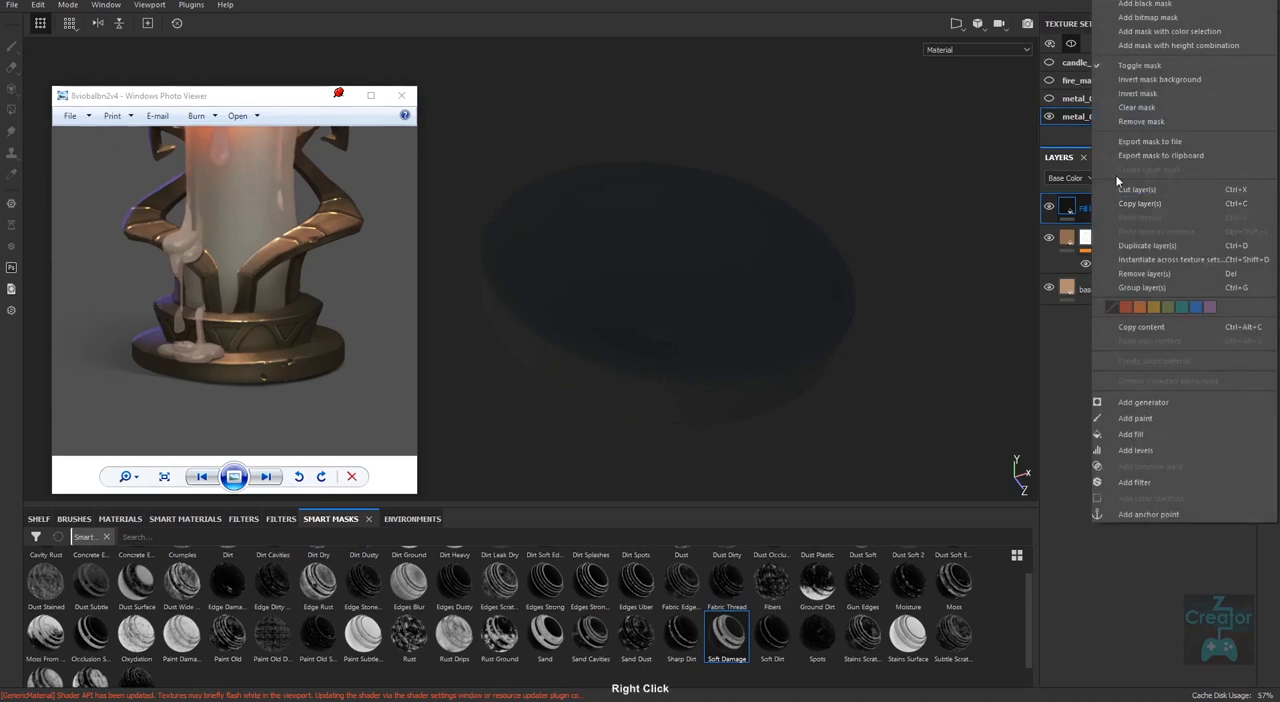
{"action": "left_click", "coordinate": [1157, 4]}
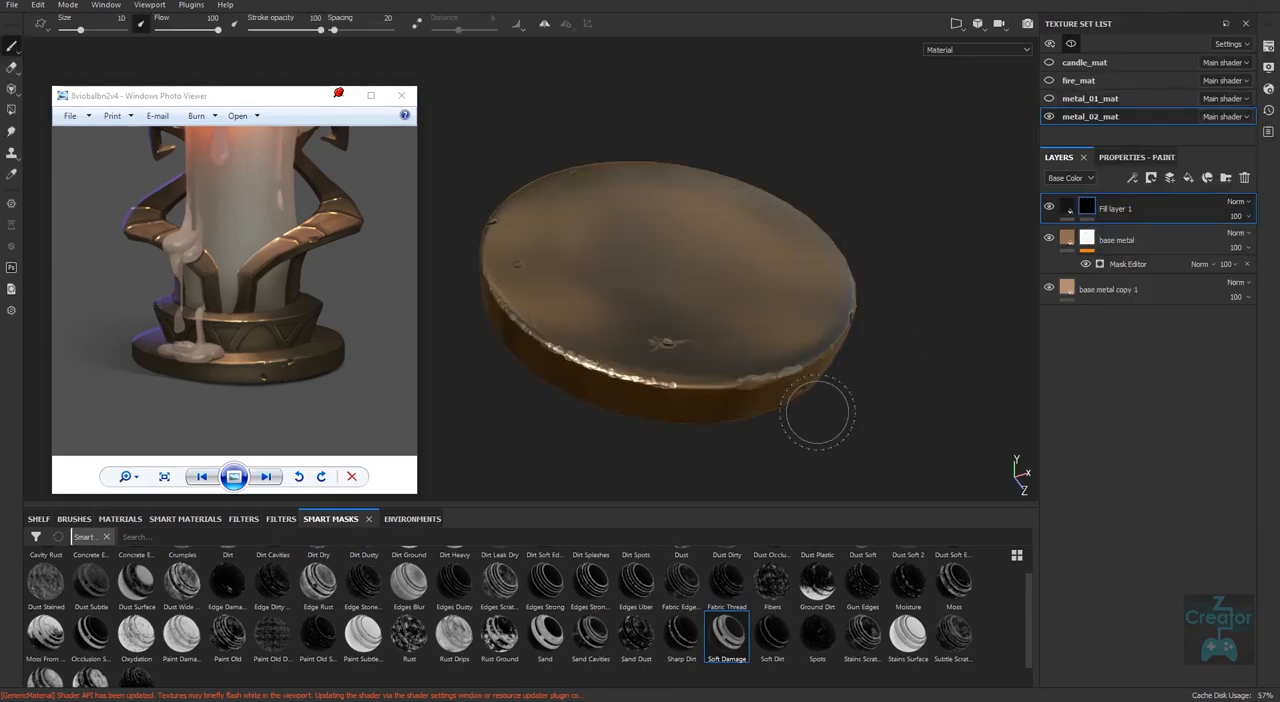
{"action": "left_click_drag", "start_coordinate": [834, 428], "coordinate": [829, 443], "text": "alt"}
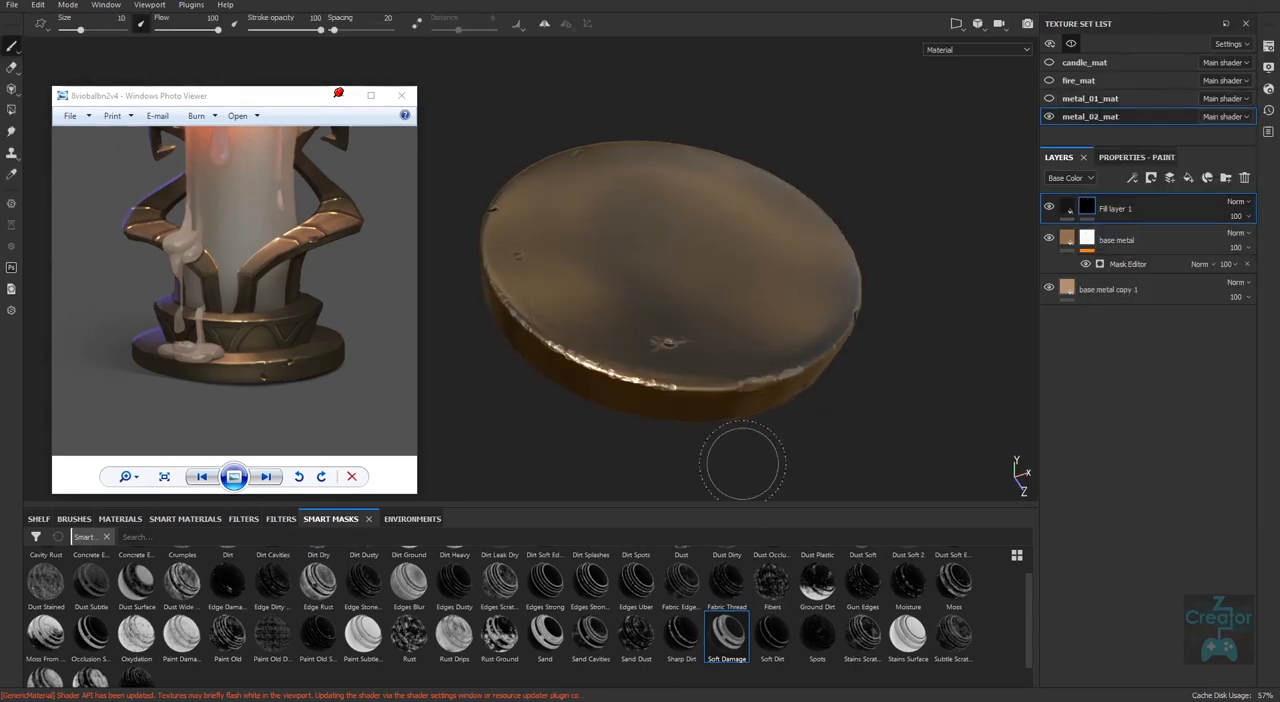
{"action": "left_click_drag", "start_coordinate": [1029, 634], "coordinate": [1030, 595]}
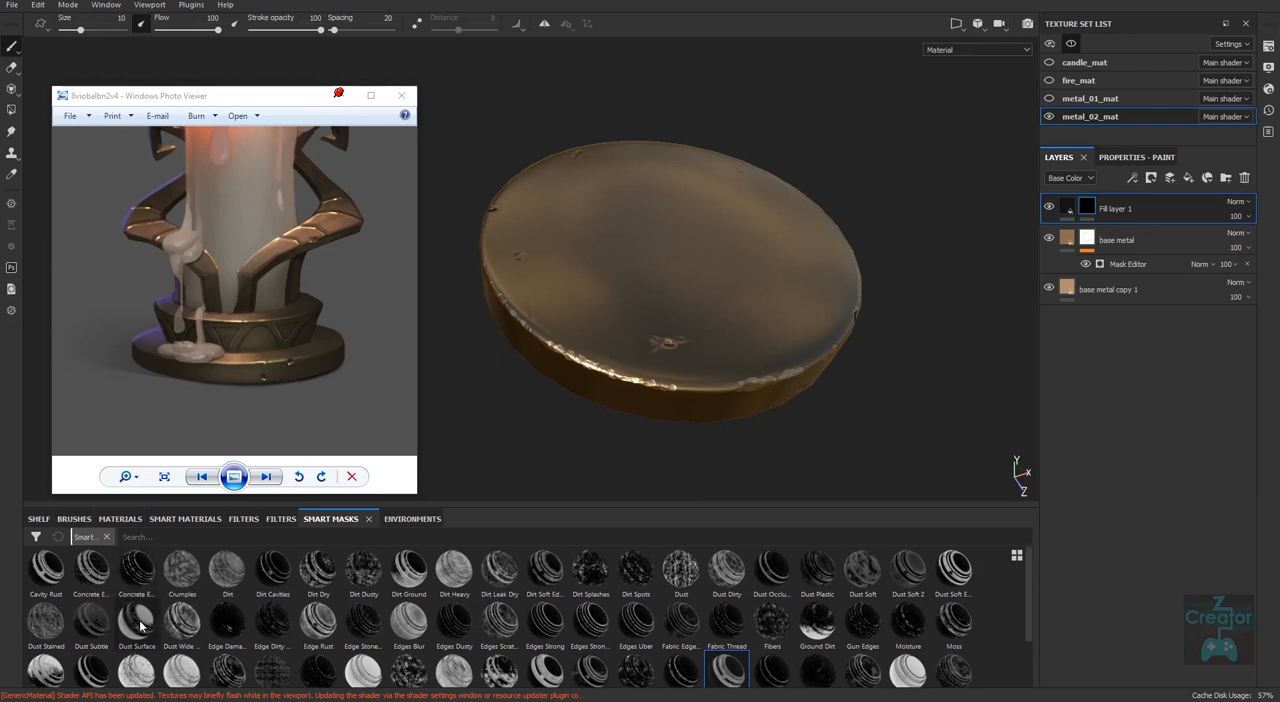
{"action": "left_click_drag", "start_coordinate": [137, 627], "coordinate": [1094, 208]}
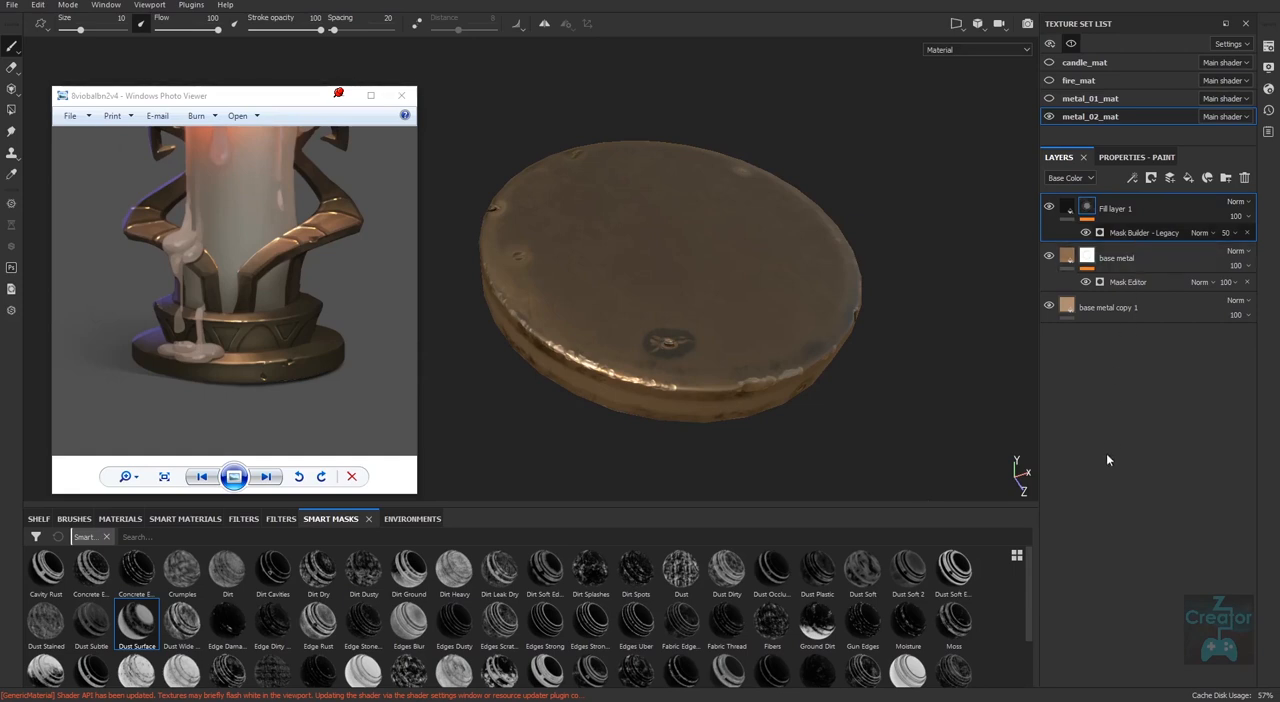
In the dark fill layer's Mask Builder, turn Invert off and set Level to 0.66 and Contrast to 0.19.
{"action": "left_click", "coordinate": [1157, 233]}
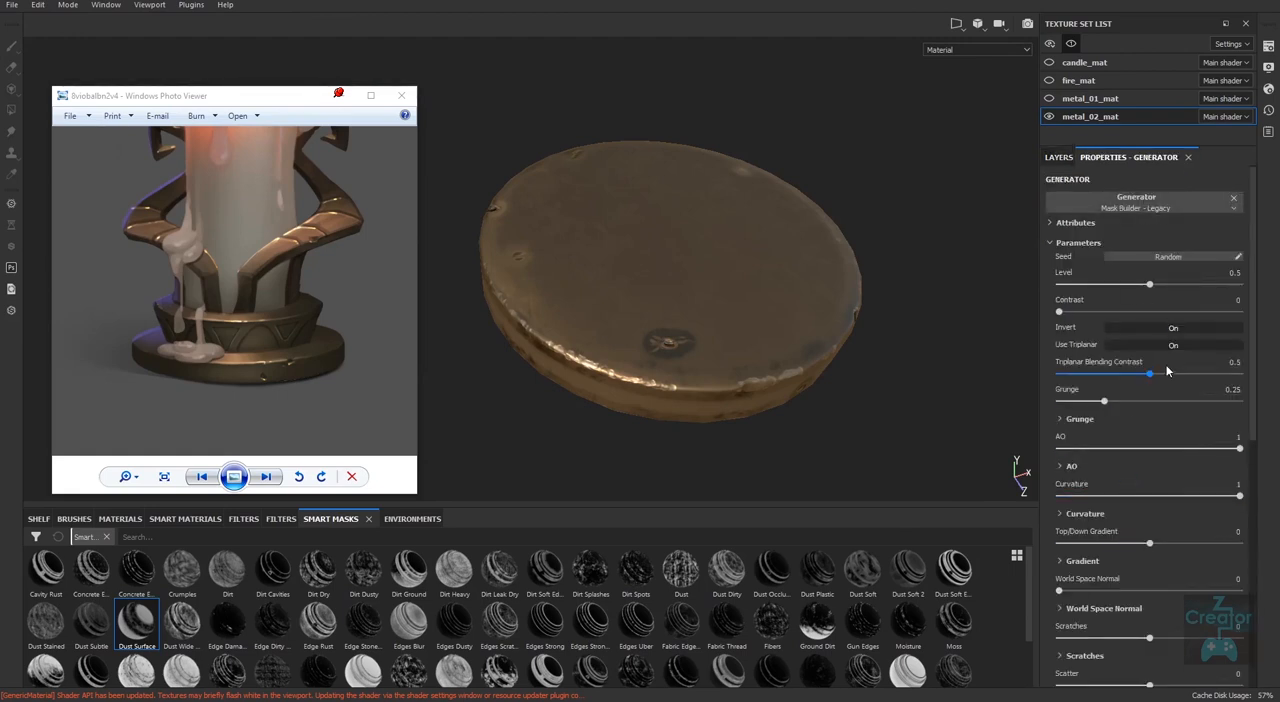
{"action": "left_click", "coordinate": [1176, 329]}
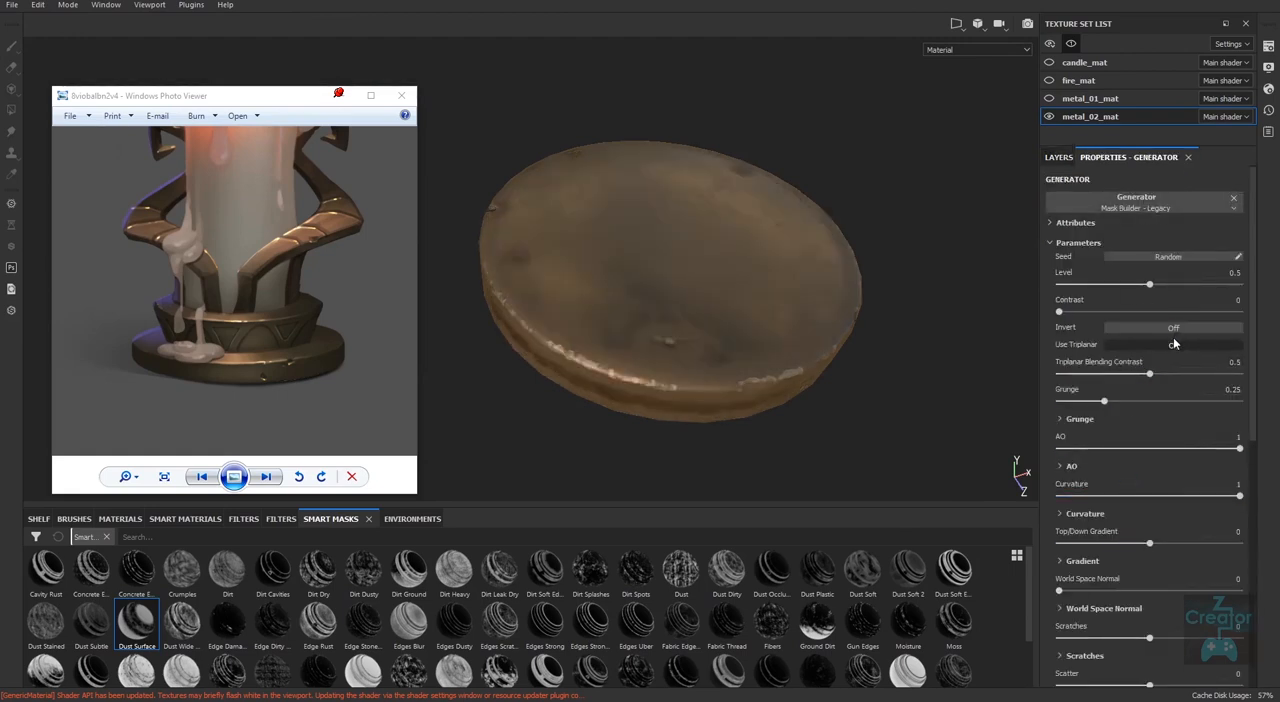
{"action": "left_click_drag", "start_coordinate": [838, 466], "coordinate": [785, 450], "text": "alt"}
{"action": "mouse_move", "coordinate": [1140, 285]}
{"action": "left_mouse_down"}
{"action": "mouse_move", "coordinate": [1163, 288]}
{"action": "mouse_move", "coordinate": [1065, 288]}
{"action": "mouse_move", "coordinate": [1186, 288]}
{"action": "mouse_move", "coordinate": [1152, 290]}
{"action": "left_mouse_up"}
{"action": "left_click_drag", "start_coordinate": [1082, 312], "coordinate": [1136, 313]}
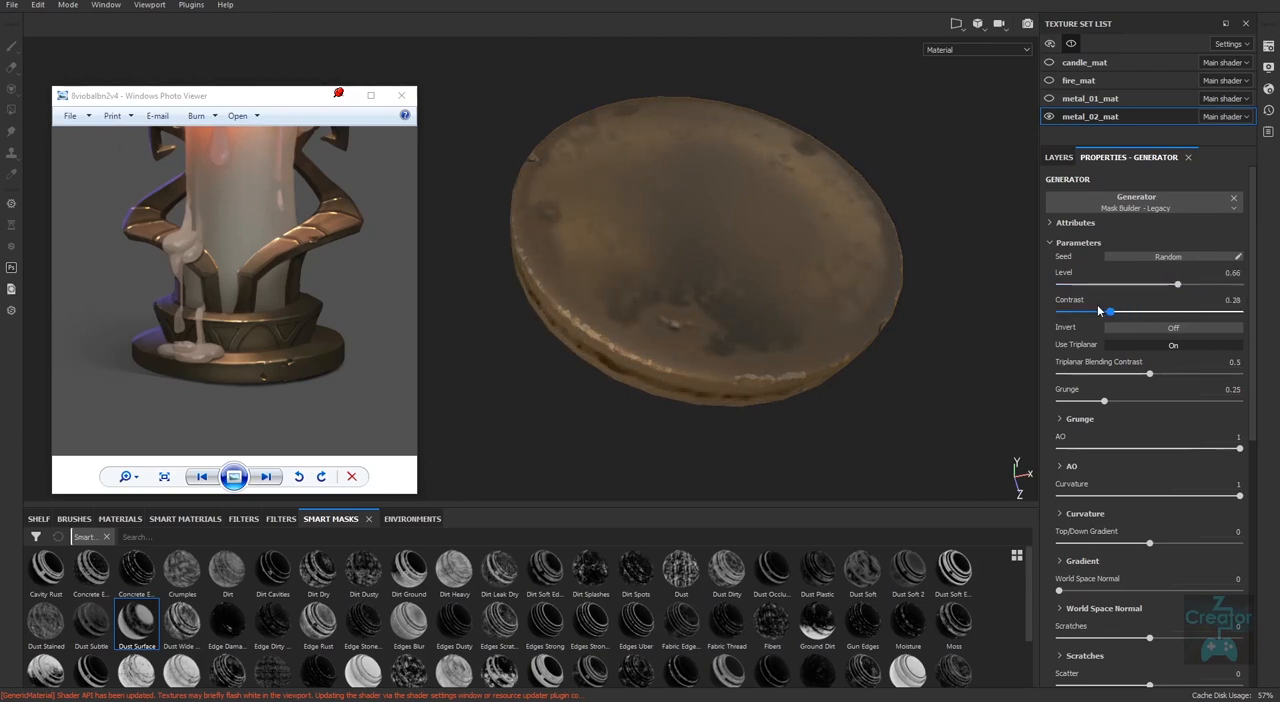
{"action": "left_click_drag", "start_coordinate": [908, 392], "coordinate": [849, 389], "text": "alt"}
Show all texture sets together and compare the base's dirt coverage with the reference from several angles.
{"action": "key", "text": "alt+q"}
{"action": "left_click_drag", "start_coordinate": [834, 457], "coordinate": [875, 392], "text": "alt"}
{"action": "right_click_drag", "start_coordinate": [875, 392], "coordinate": [854, 415], "text": "alt"}
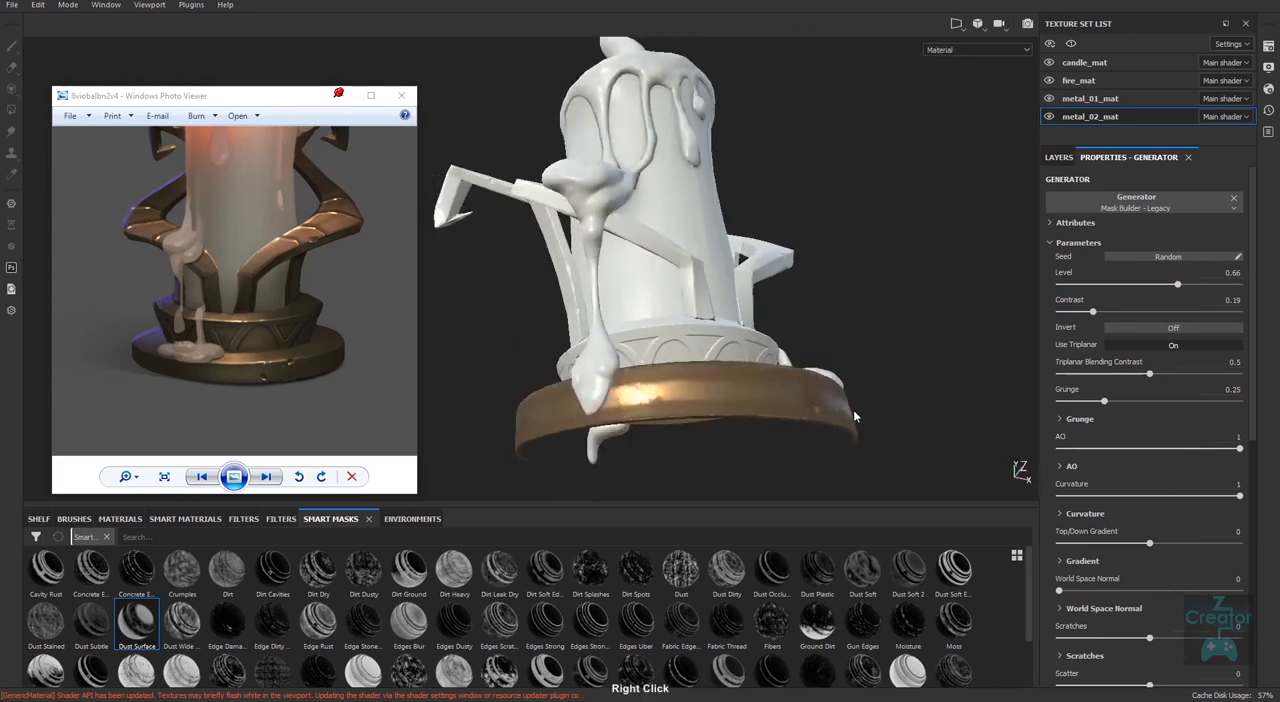
{"action": "left_click_drag", "start_coordinate": [854, 415], "coordinate": [808, 432], "text": "alt"}
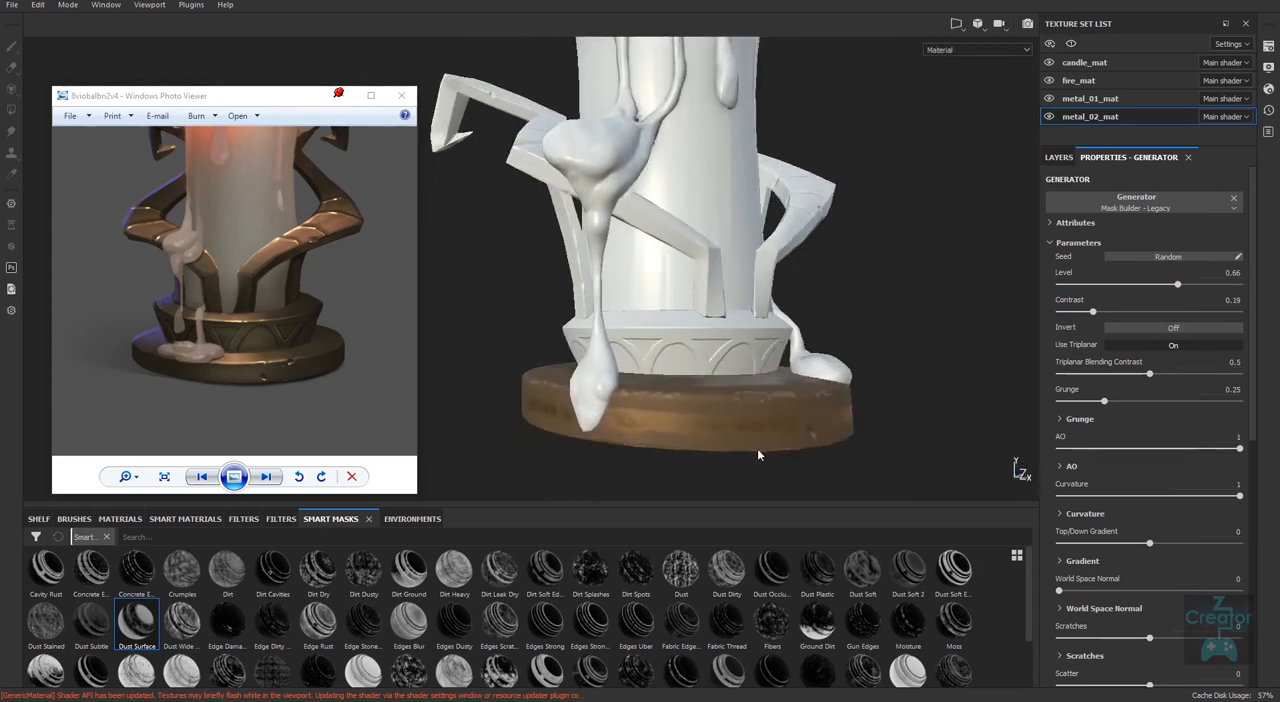
{"action": "left_click_drag", "start_coordinate": [868, 464], "coordinate": [800, 476], "text": "alt"}
{"action": "middle_click_drag", "start_coordinate": [815, 470], "coordinate": [774, 461], "text": "alt"}
{"action": "left_click_drag", "start_coordinate": [875, 467], "coordinate": [853, 466], "text": "alt"}
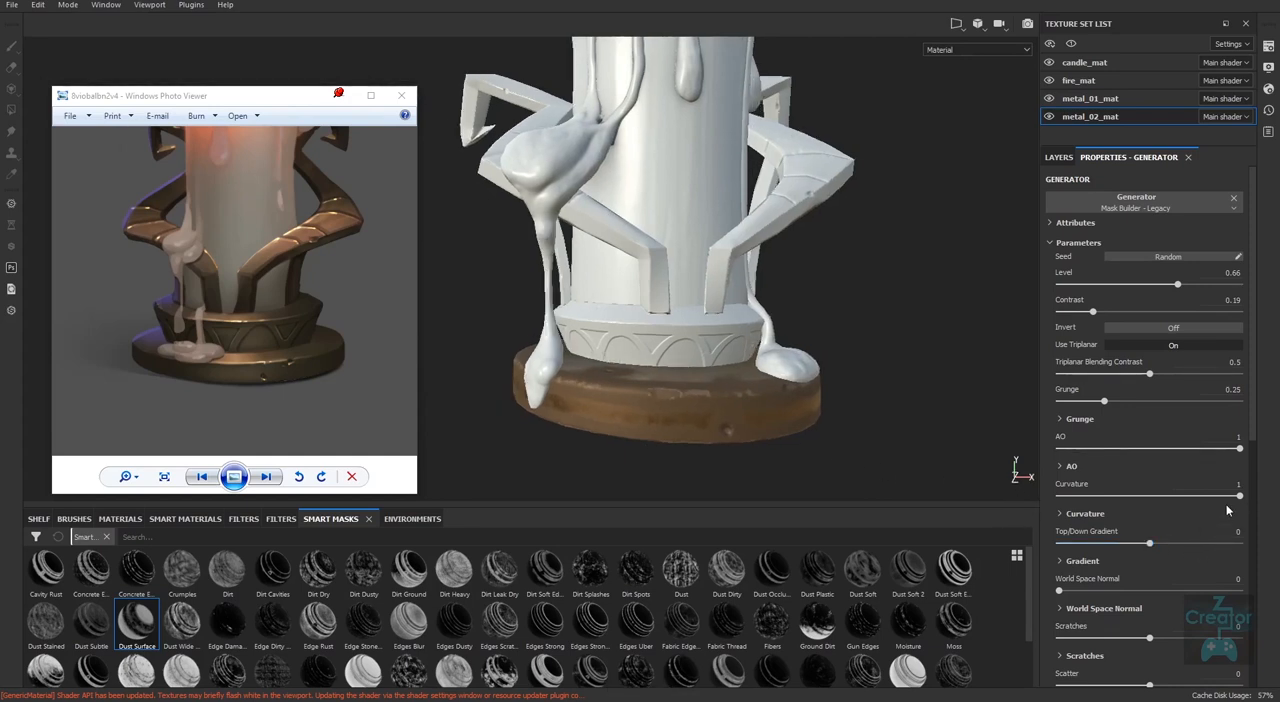
Set the dirt mask's Curvature to 0.26 and its Top/Down Gradient to -0.07, checking the base's side and rim.
{"action": "left_click_drag", "start_coordinate": [1239, 496], "coordinate": [1075, 511]}
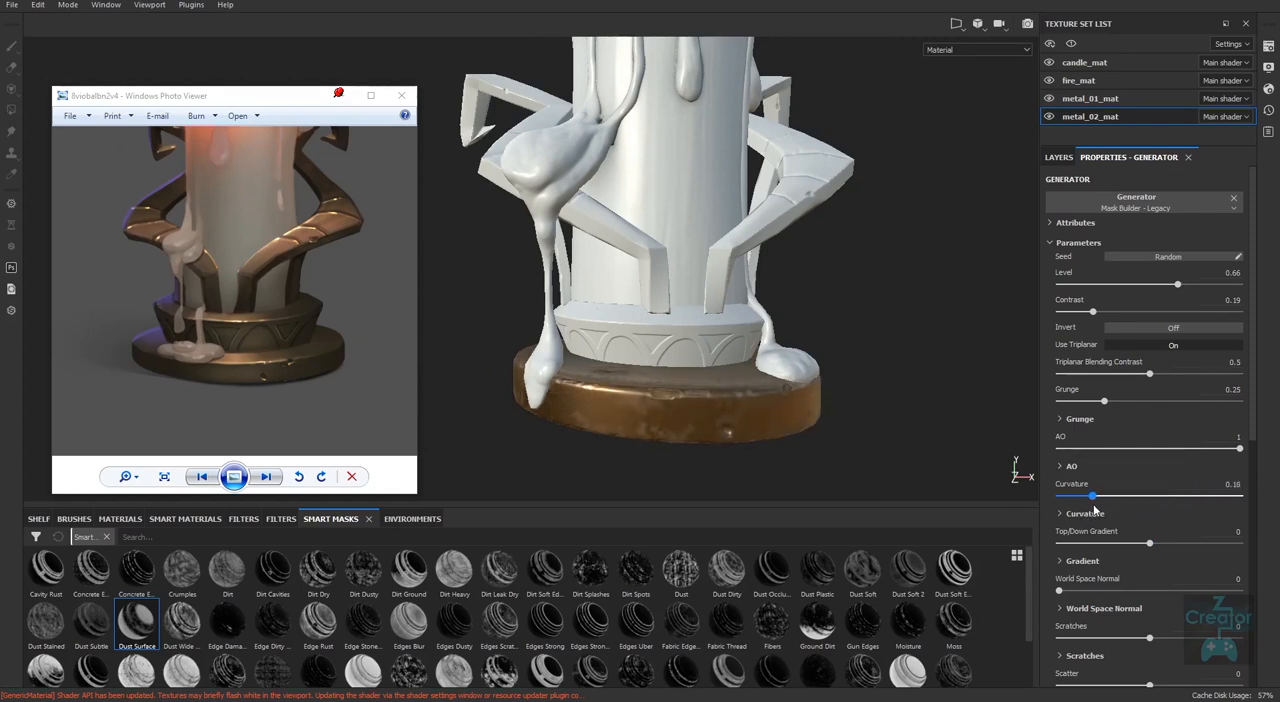
{"action": "right_click_drag", "start_coordinate": [890, 487], "coordinate": [874, 459], "text": "alt"}
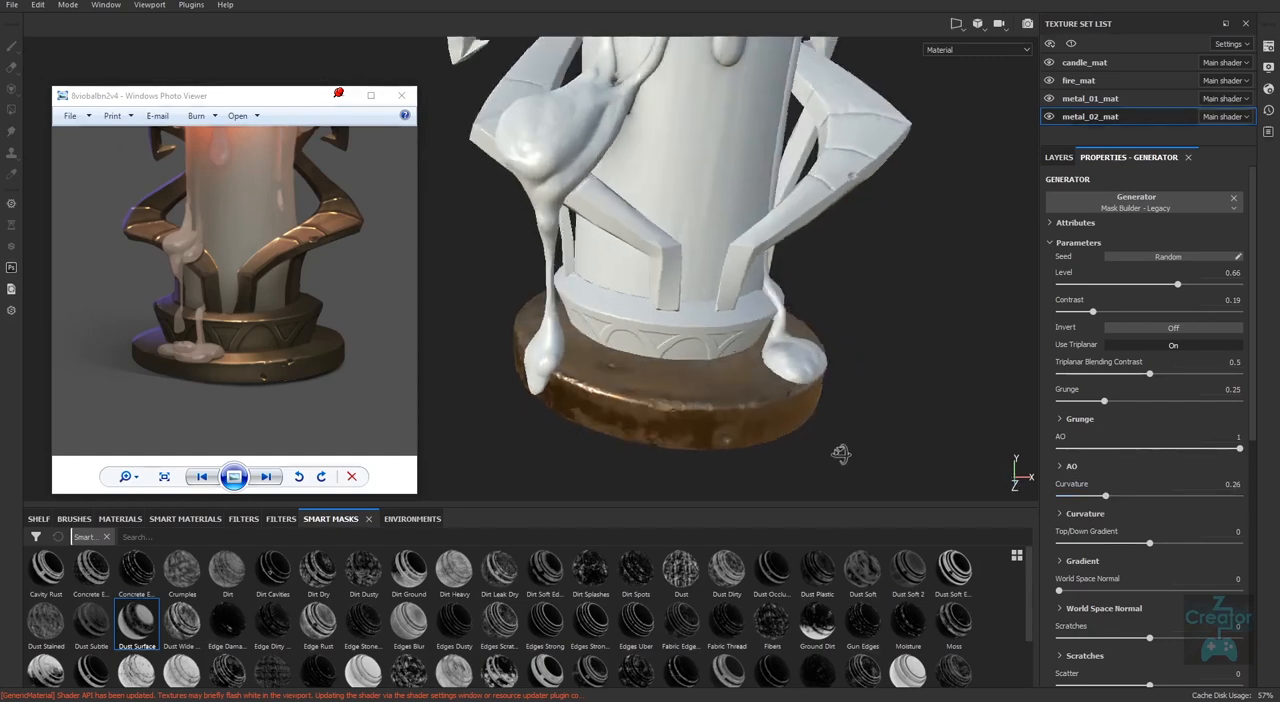
{"action": "middle_click_drag", "start_coordinate": [874, 459], "coordinate": [831, 443], "text": "alt"}
{"action": "right_click_drag", "start_coordinate": [831, 443], "coordinate": [866, 440], "text": "alt"}
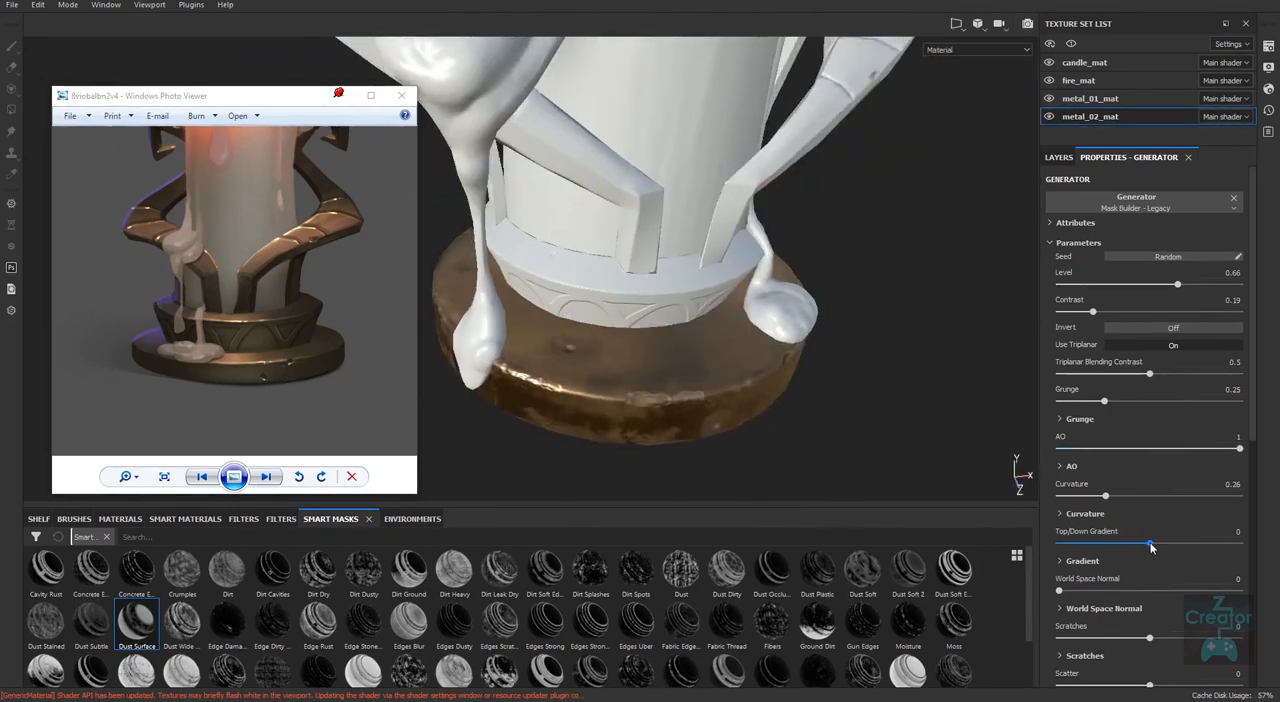
{"action": "mouse_move", "coordinate": [1150, 545]}
{"action": "left_mouse_down"}
{"action": "mouse_move", "coordinate": [1198, 545]}
{"action": "mouse_move", "coordinate": [1115, 555]}
{"action": "mouse_move", "coordinate": [1239, 551]}
{"action": "mouse_move", "coordinate": [1120, 561]}
{"action": "mouse_move", "coordinate": [1145, 561]}
{"action": "left_mouse_up"}
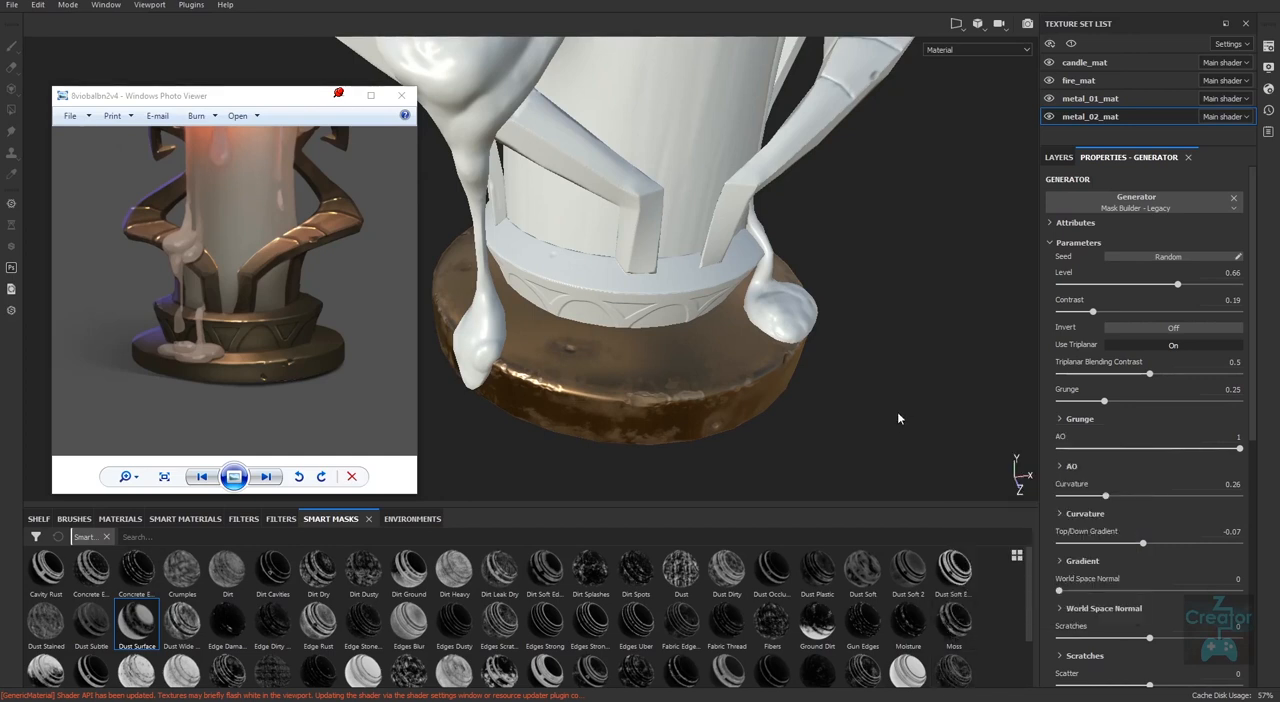
Examine the dirt patches on the base's side, rim and upper face from different angles against the reference.
{"action": "right_click_drag", "start_coordinate": [897, 413], "coordinate": [714, 444], "text": "alt"}
{"action": "left_click_drag", "start_coordinate": [714, 444], "coordinate": [780, 445], "text": "alt"}
{"action": "middle_click_drag", "start_coordinate": [780, 445], "coordinate": [726, 480], "text": "alt"}
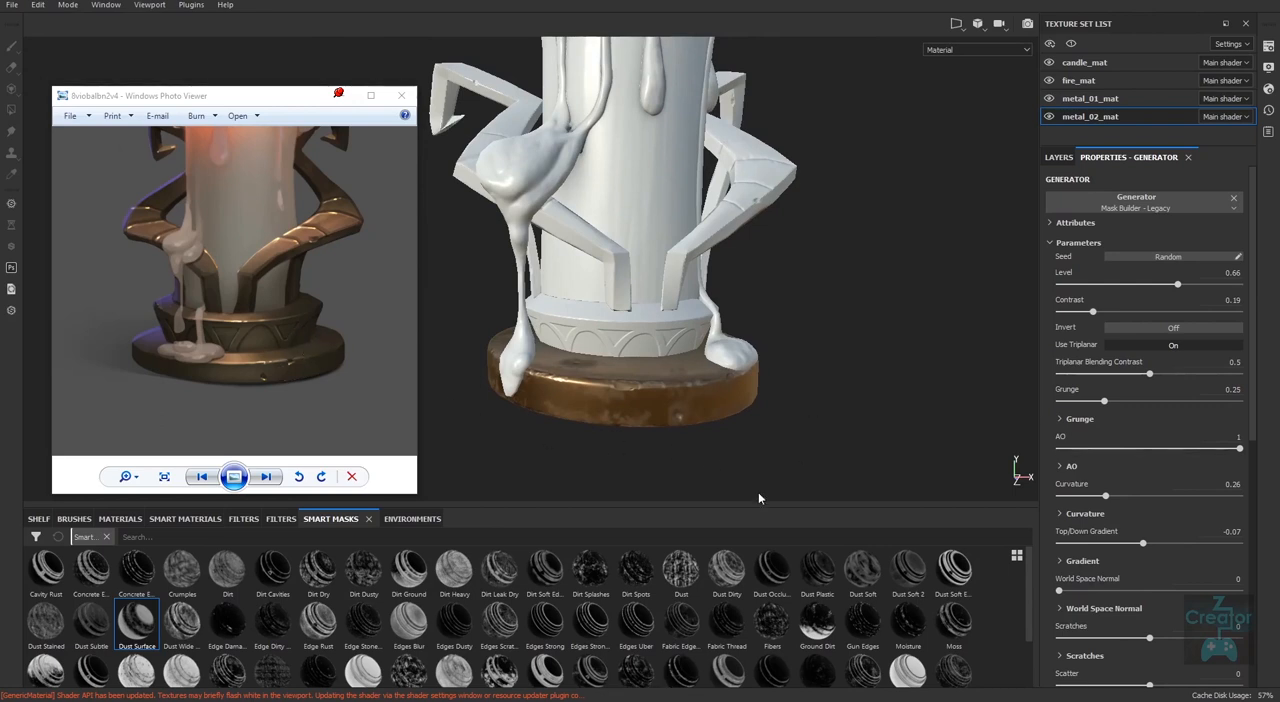
{"action": "left_click_drag", "start_coordinate": [886, 374], "coordinate": [846, 421], "text": "alt"}
{"action": "mouse_move", "coordinate": [846, 421]}
{"action": "right_mouse_down", "text": "alt"}
{"action": "mouse_move", "coordinate": [834, 465]}
{"action": "mouse_move", "coordinate": [854, 443]}
{"action": "right_mouse_up", "text": "alt"}
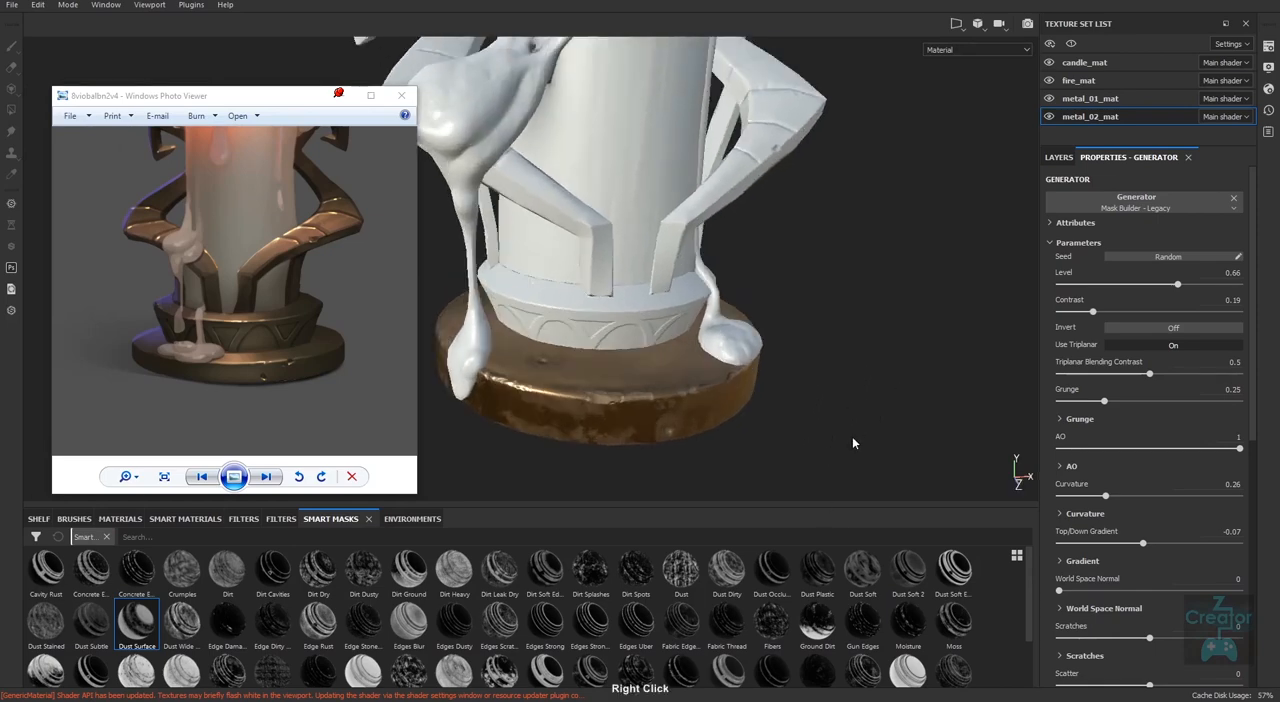
{"action": "middle_click_drag", "start_coordinate": [854, 443], "coordinate": [881, 440], "text": "alt"}
{"action": "right_click_drag", "start_coordinate": [880, 440], "coordinate": [830, 393], "text": "alt"}
{"action": "left_click_drag", "start_coordinate": [831, 395], "coordinate": [829, 454], "text": "alt"}
{"action": "middle_click_drag", "start_coordinate": [841, 411], "coordinate": [828, 430], "text": "alt"}
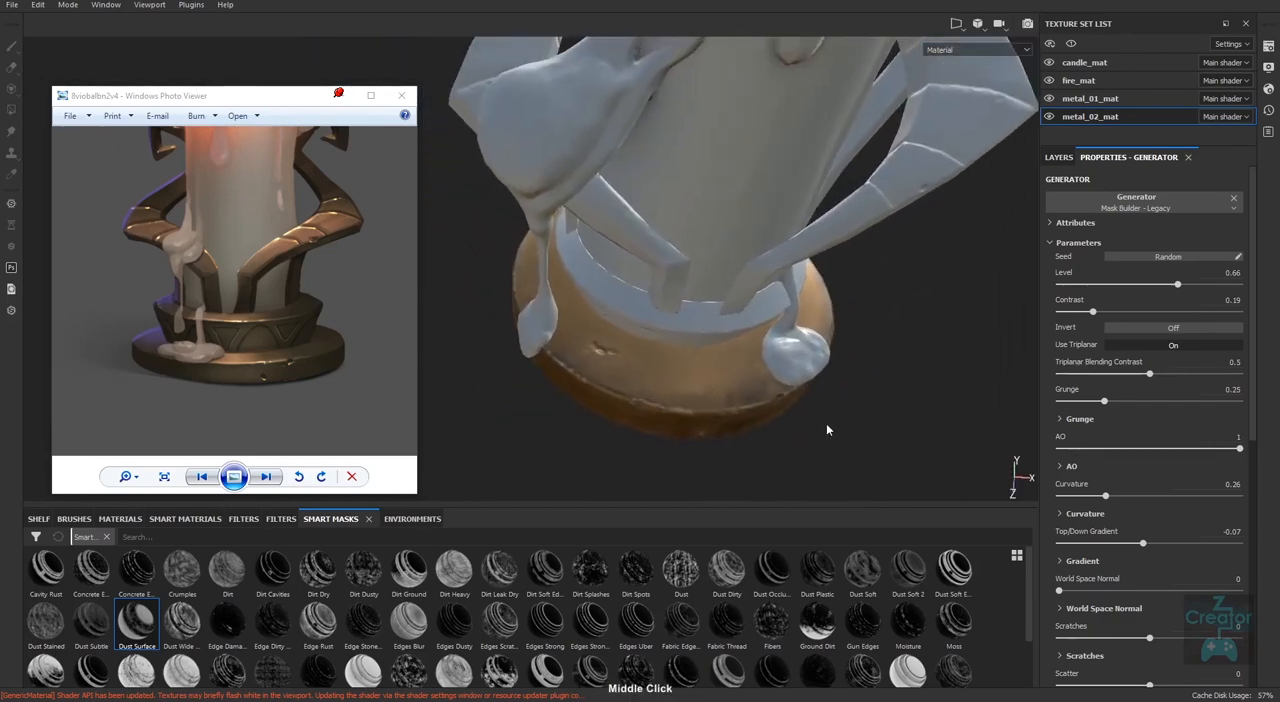
{"action": "right_click_drag", "start_coordinate": [828, 430], "coordinate": [906, 423], "text": "alt"}
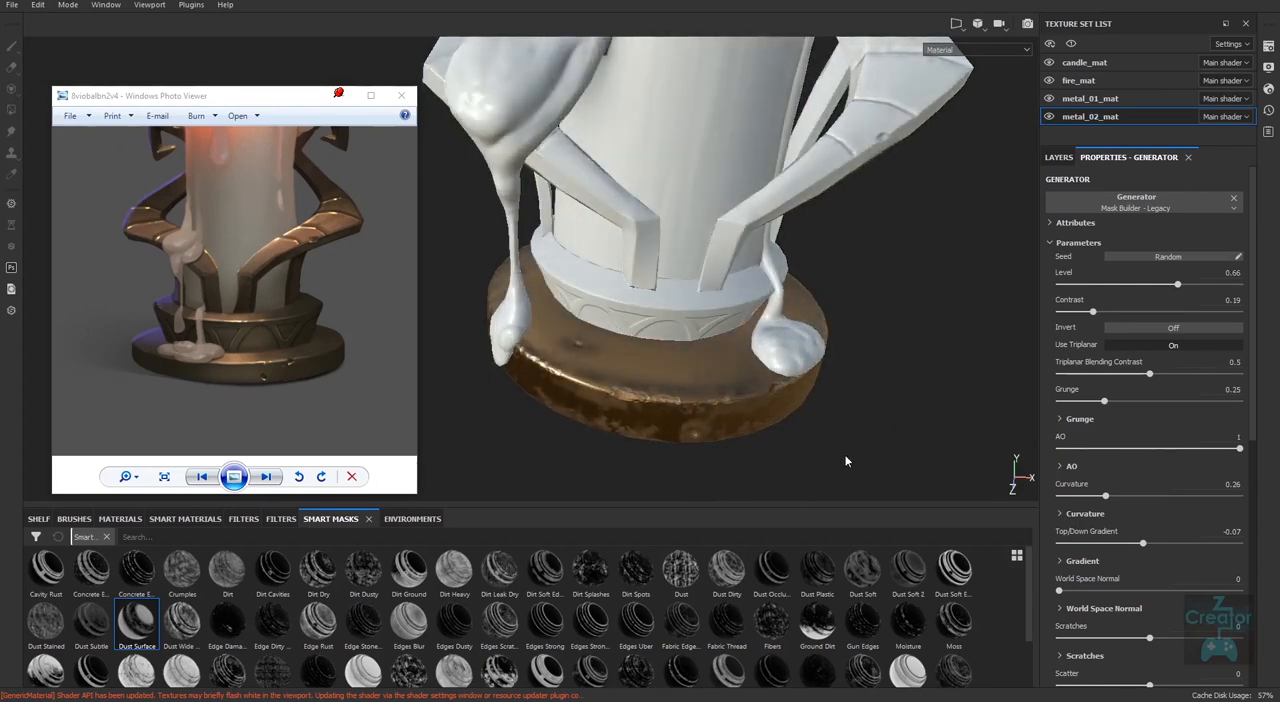
{"action": "left_click_drag", "start_coordinate": [848, 460], "coordinate": [889, 370], "text": "alt"}
{"action": "right_click_drag", "start_coordinate": [887, 372], "coordinate": [857, 369], "text": "alt"}
{"action": "left_click_drag", "start_coordinate": [857, 372], "coordinate": [849, 486], "text": "alt"}
{"action": "right_click_drag", "start_coordinate": [849, 486], "coordinate": [846, 406], "text": "alt"}
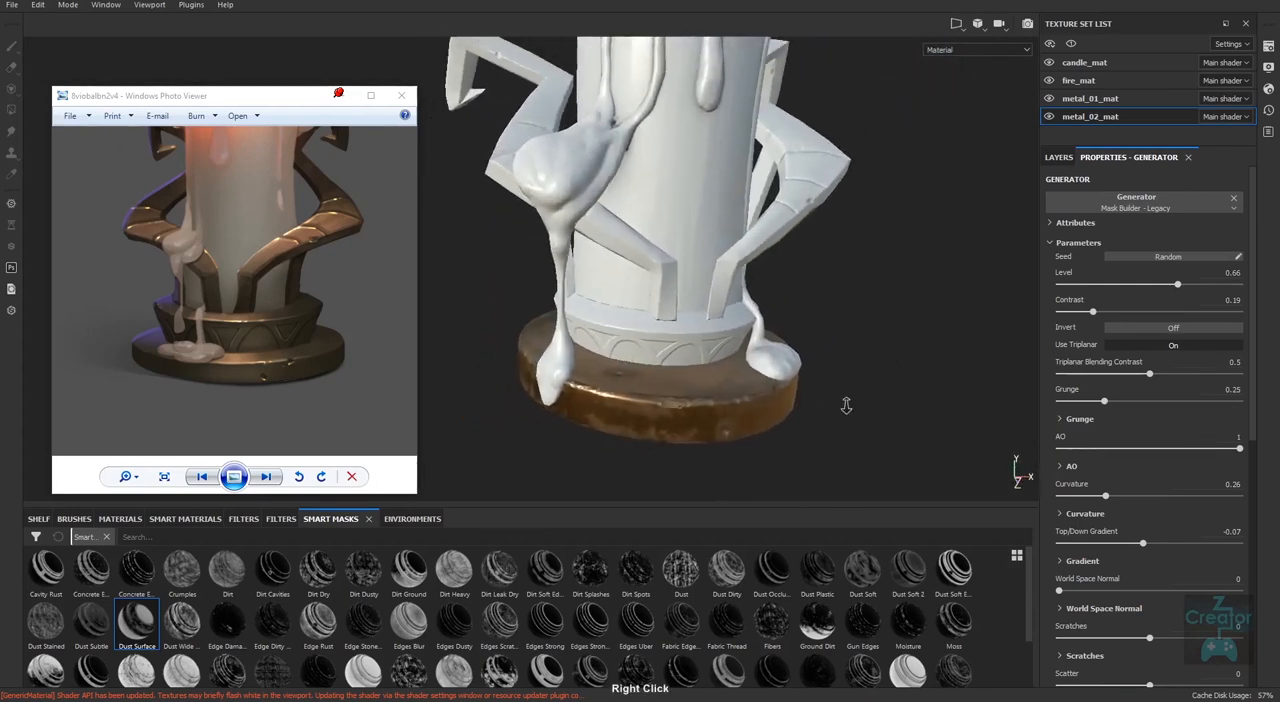
{"action": "left_click_drag", "start_coordinate": [846, 406], "coordinate": [743, 403], "text": "alt"}
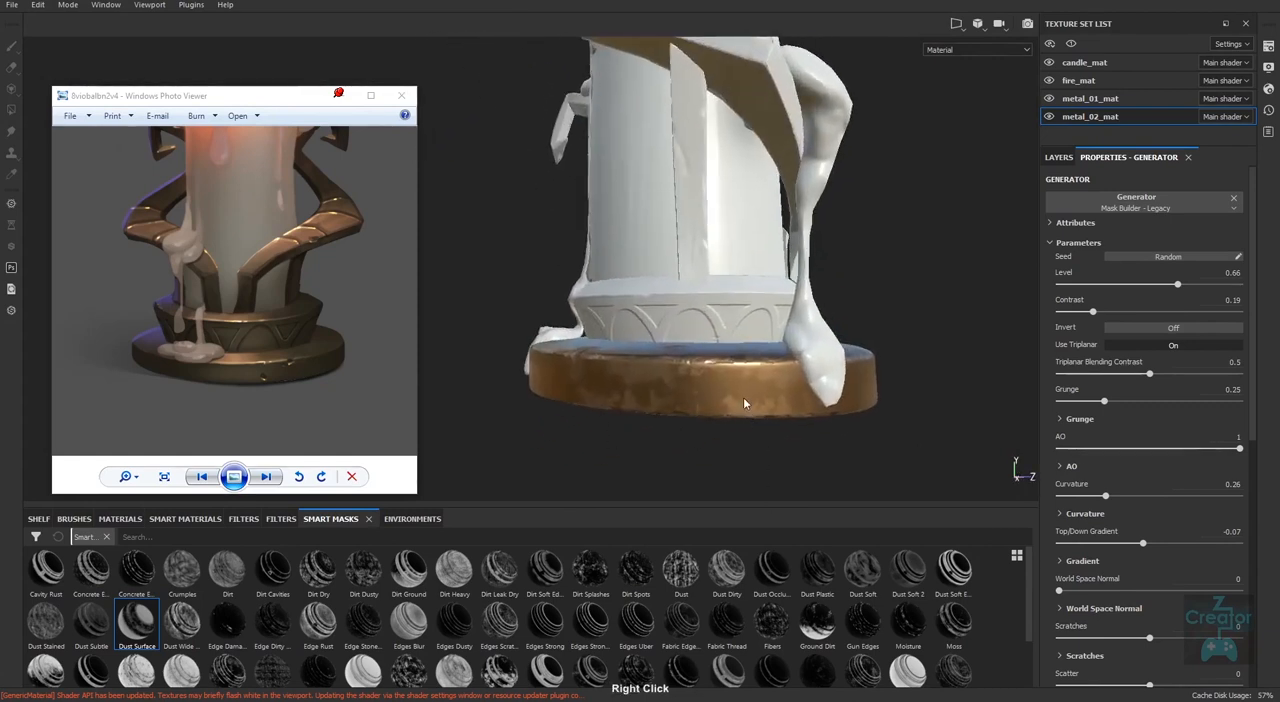
{"action": "left_click_drag", "start_coordinate": [775, 455], "coordinate": [766, 488], "text": "alt"}
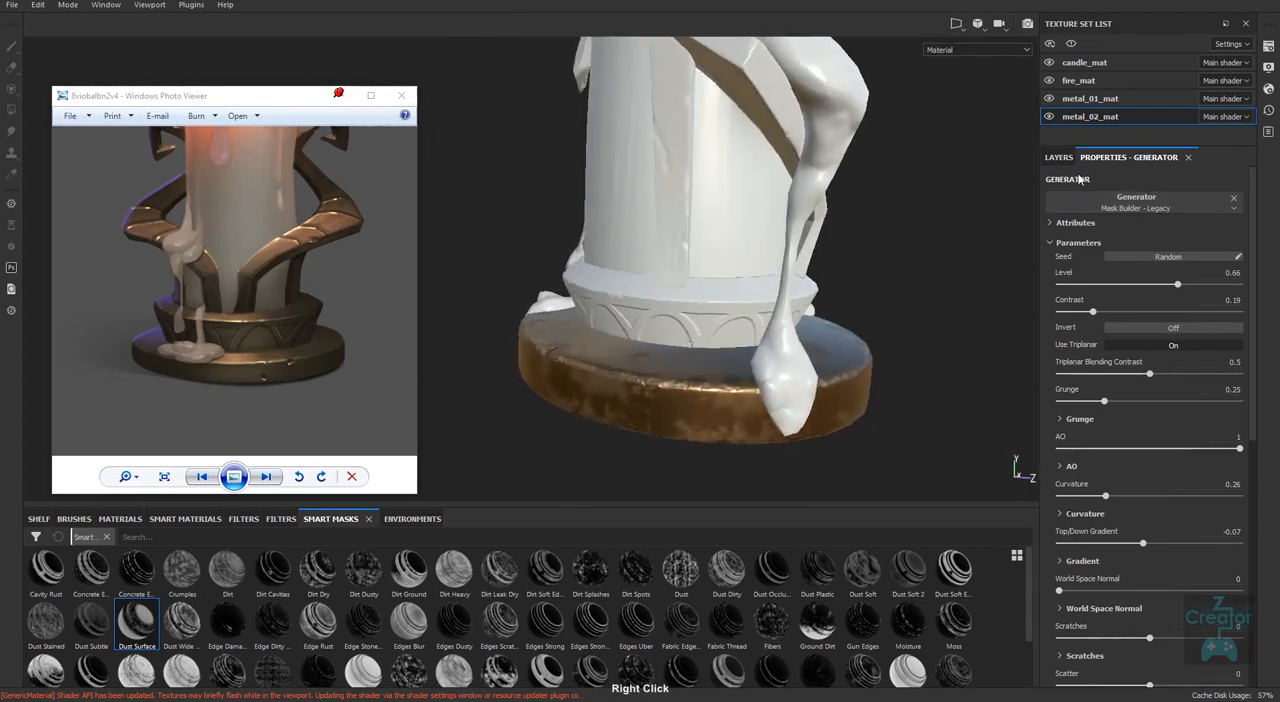
Set the dark fill layer's height to 0.035 and check the dirt's relief on the base up close.
{"action": "left_click", "coordinate": [1058, 157]}
{"action": "left_click", "coordinate": [1067, 208]}
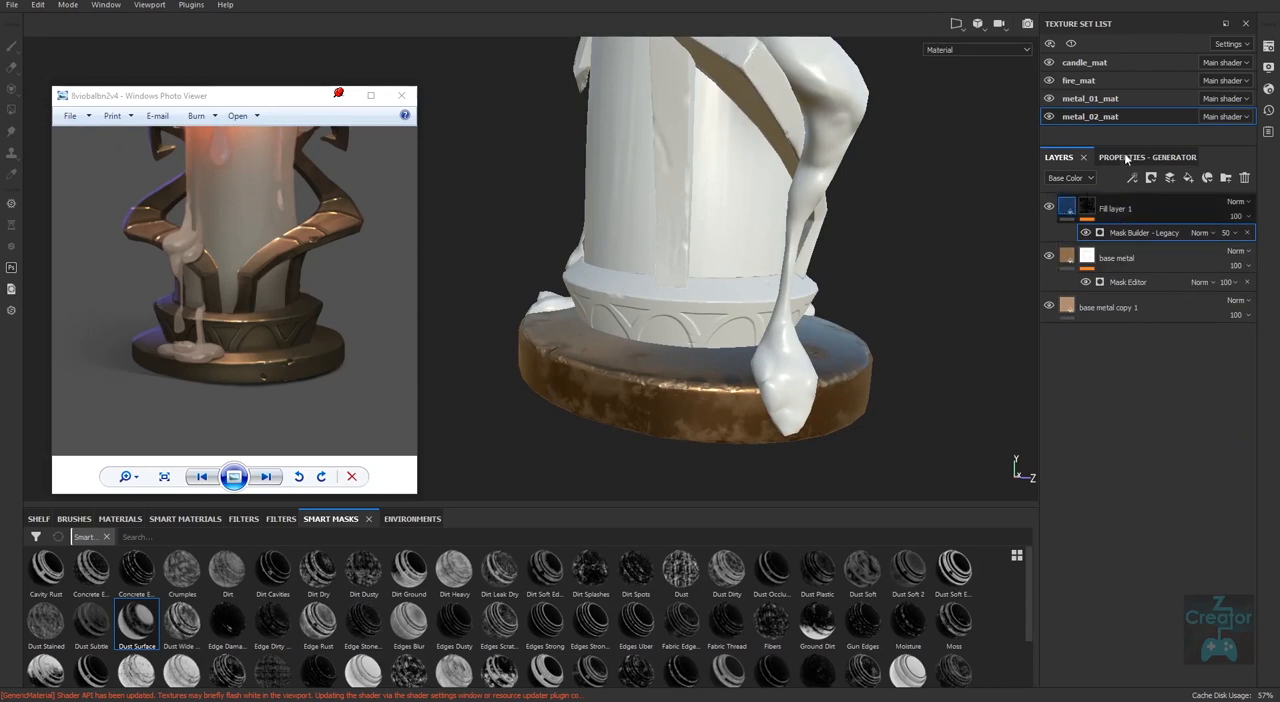
{"action": "left_click", "coordinate": [1131, 157]}
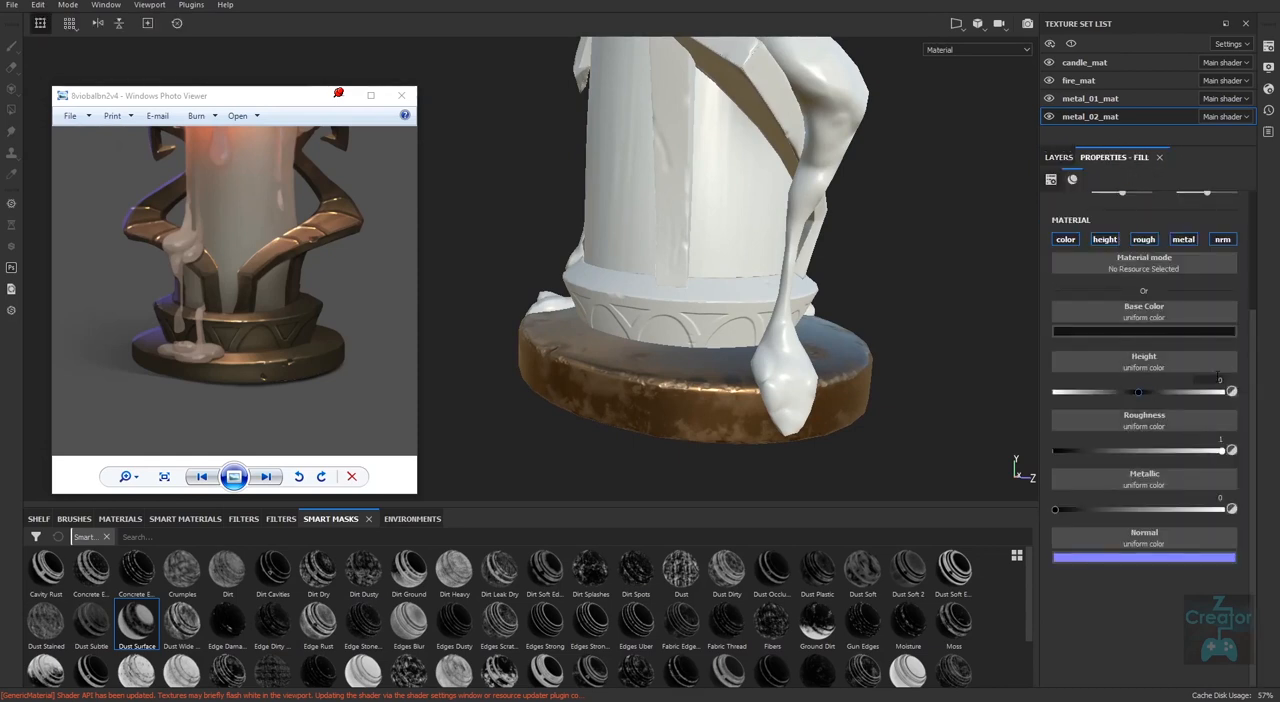
{"action": "left_click_drag", "start_coordinate": [1138, 392], "coordinate": [1141, 393]}
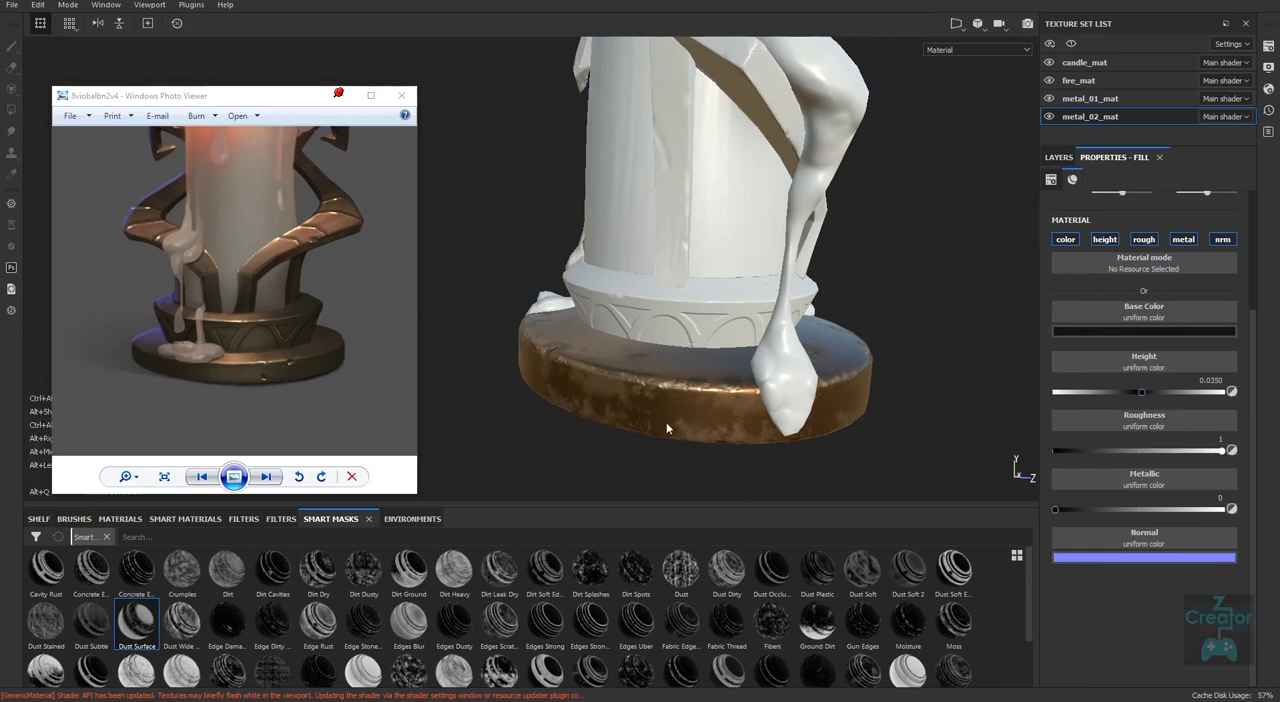
{"action": "right_click_drag", "start_coordinate": [666, 422], "coordinate": [1124, 505], "text": "alt"}
{"action": "right_click_drag", "start_coordinate": [822, 447], "coordinate": [939, 453], "text": "alt"}
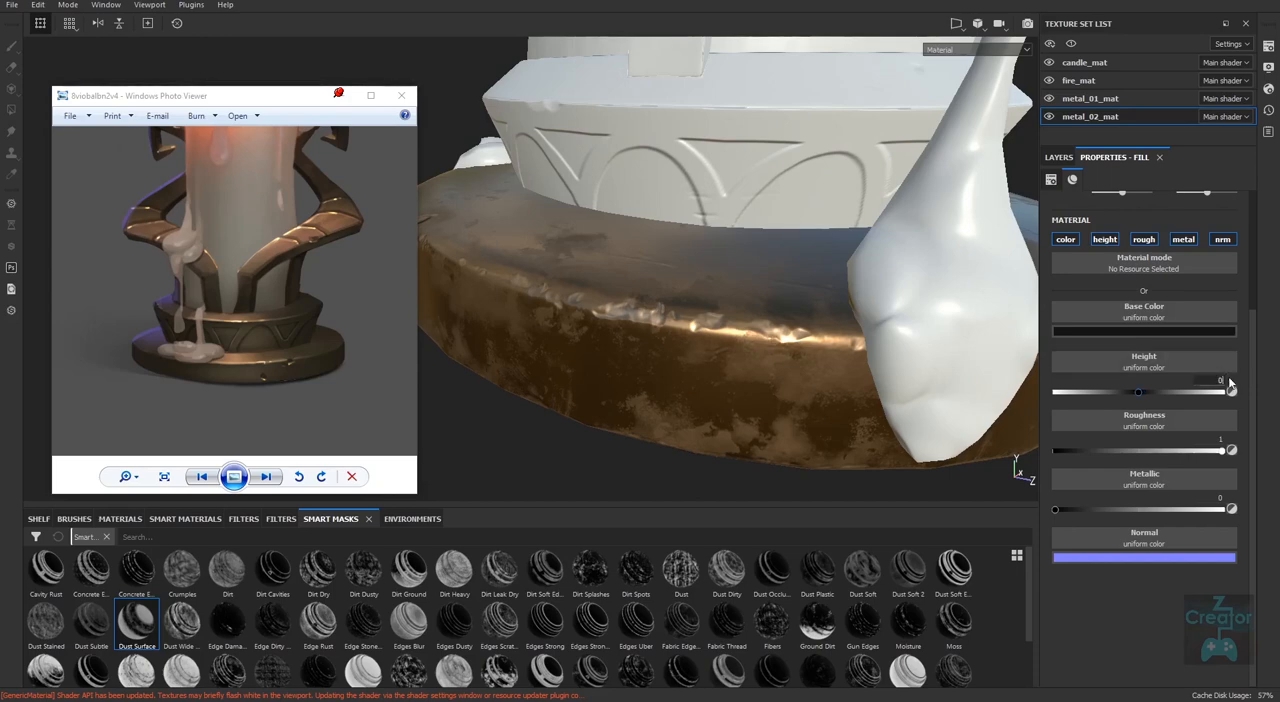
Set the dark fill layer's height to 0.05 and inspect the relief around the base.
{"action": "type", "text": "03"}
{"action": "left_click", "coordinate": [1222, 381]}
{"action": "right_click_drag", "start_coordinate": [749, 457], "coordinate": [440, 490], "text": "alt"}
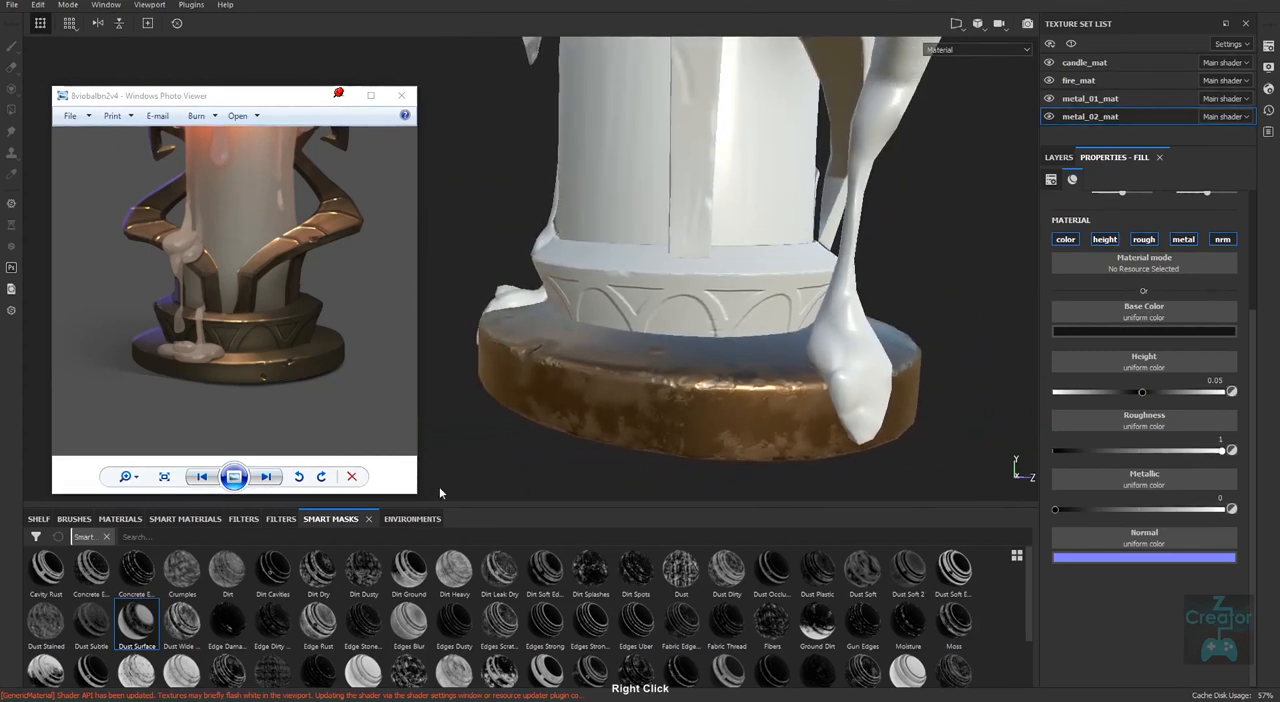
{"action": "left_click_drag", "start_coordinate": [849, 429], "coordinate": [843, 482], "text": "alt"}
{"action": "middle_click_drag", "start_coordinate": [920, 390], "coordinate": [822, 393], "text": "alt"}
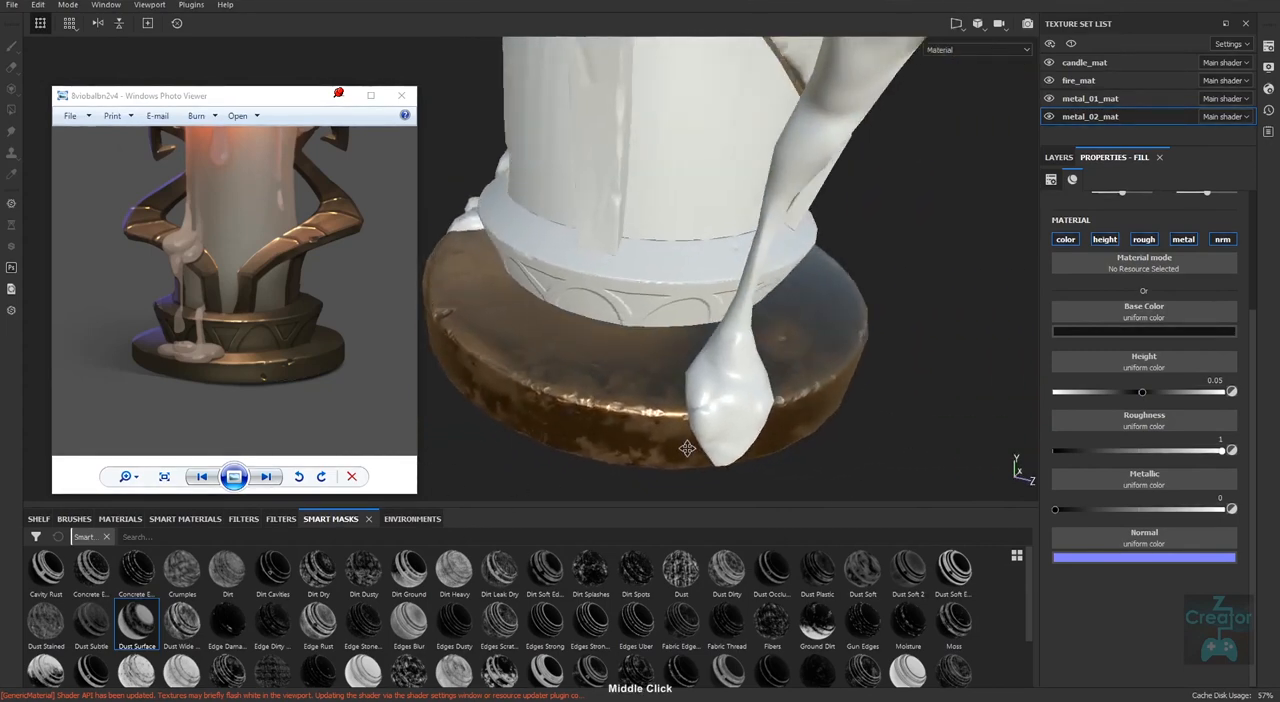
{"action": "right_click_drag", "start_coordinate": [822, 393], "coordinate": [787, 392], "text": "alt"}
Switch the viewport display to Normal+Height+Mesh and examine the relief along the base's rim up close.
{"action": "left_click", "coordinate": [1016, 48]}
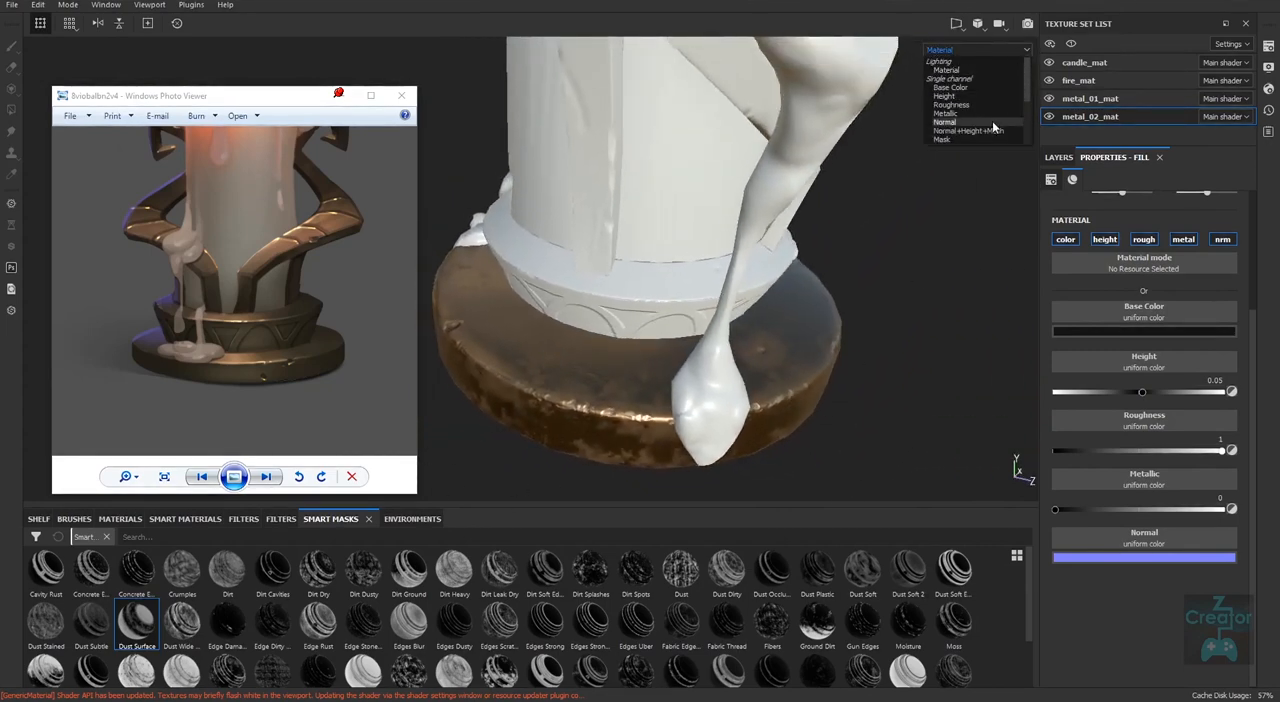
{"action": "left_click", "coordinate": [988, 128]}
{"action": "right_click_drag", "start_coordinate": [763, 448], "coordinate": [795, 440], "text": "alt"}
{"action": "middle_click_drag", "start_coordinate": [795, 440], "coordinate": [615, 375], "text": "alt"}
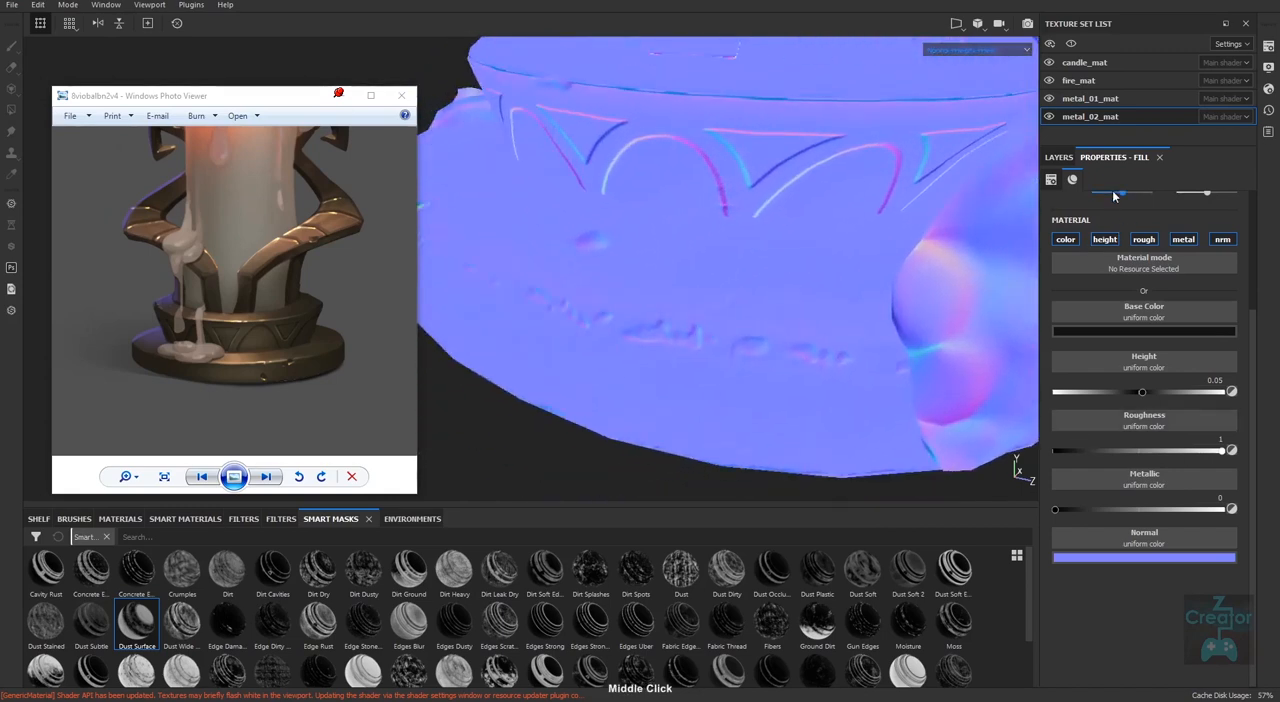
Switch the viewport display back to Material and check the dirt and worn rim on the base.
{"action": "middle_click_drag", "start_coordinate": [901, 425], "coordinate": [811, 457], "text": "alt"}
{"action": "right_click_drag", "start_coordinate": [811, 457], "coordinate": [376, 476], "text": "alt"}
{"action": "key", "text": "m"}
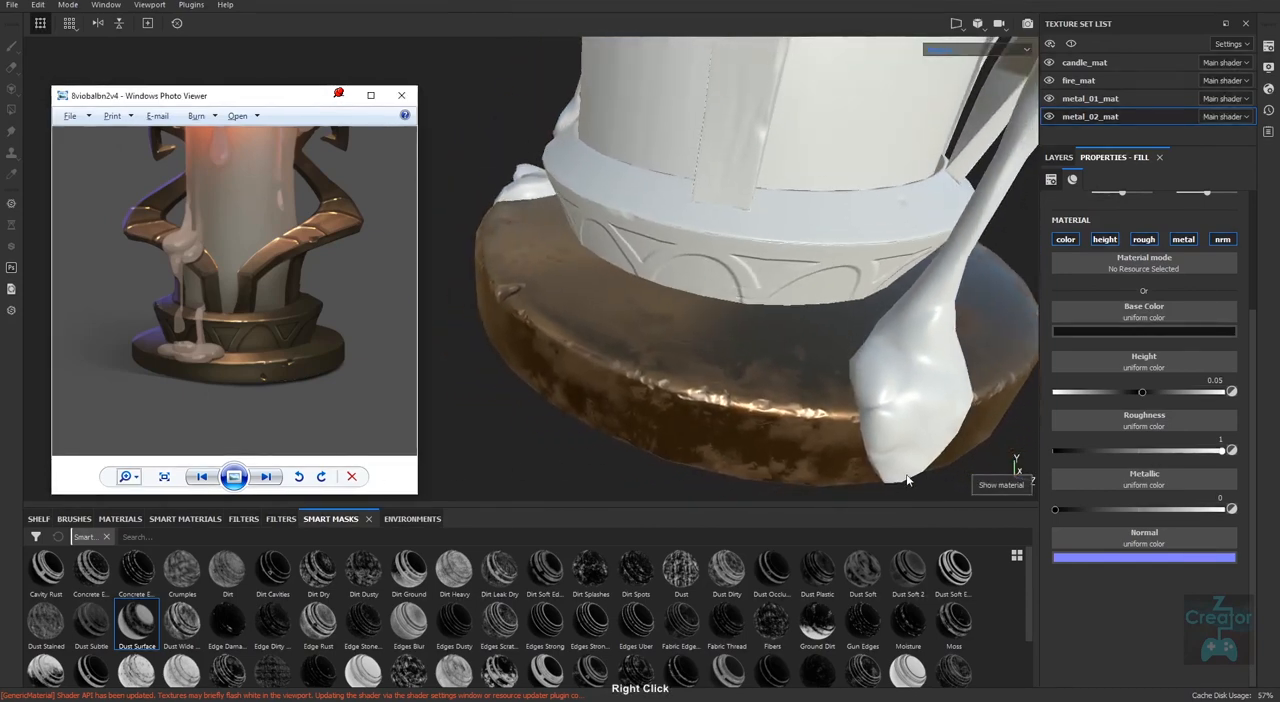
{"action": "right_click_drag", "start_coordinate": [907, 480], "coordinate": [912, 443], "text": "alt"}
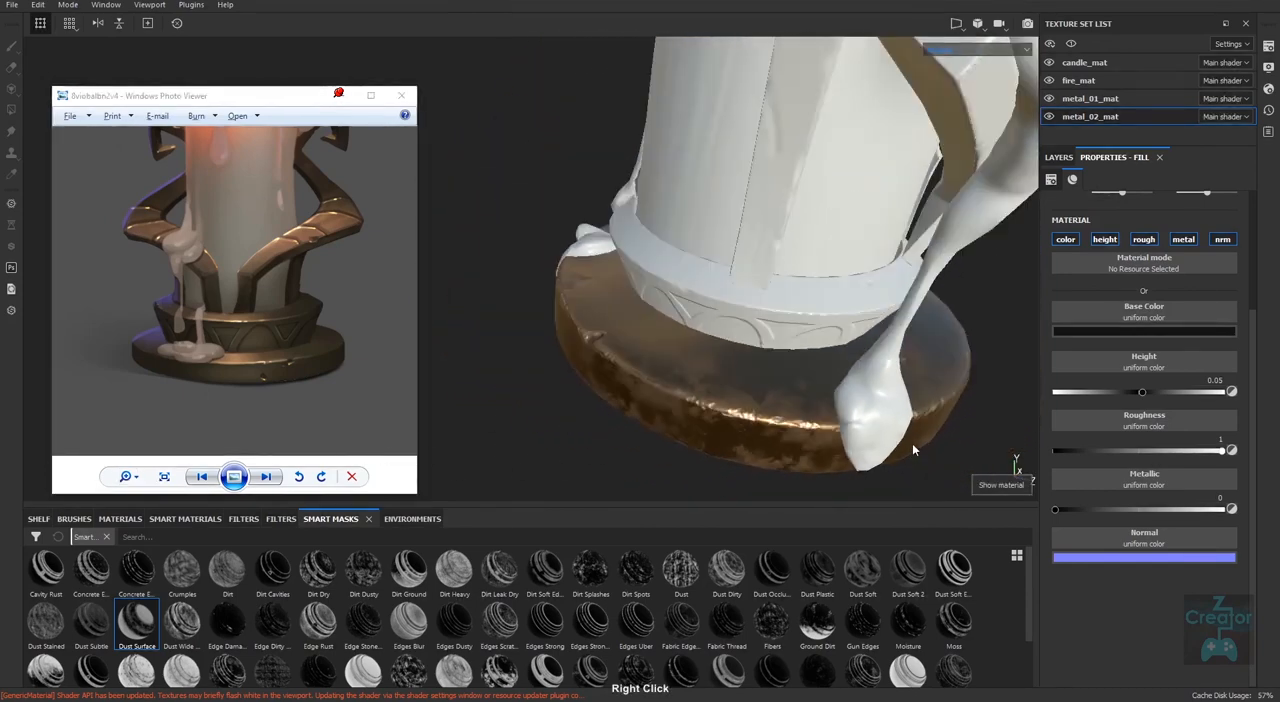
{"action": "middle_click_drag", "start_coordinate": [912, 443], "coordinate": [786, 429], "text": "alt"}
{"action": "right_click_drag", "start_coordinate": [786, 429], "coordinate": [775, 455], "text": "alt"}
{"action": "left_click_drag", "start_coordinate": [775, 455], "coordinate": [849, 463], "text": "alt"}
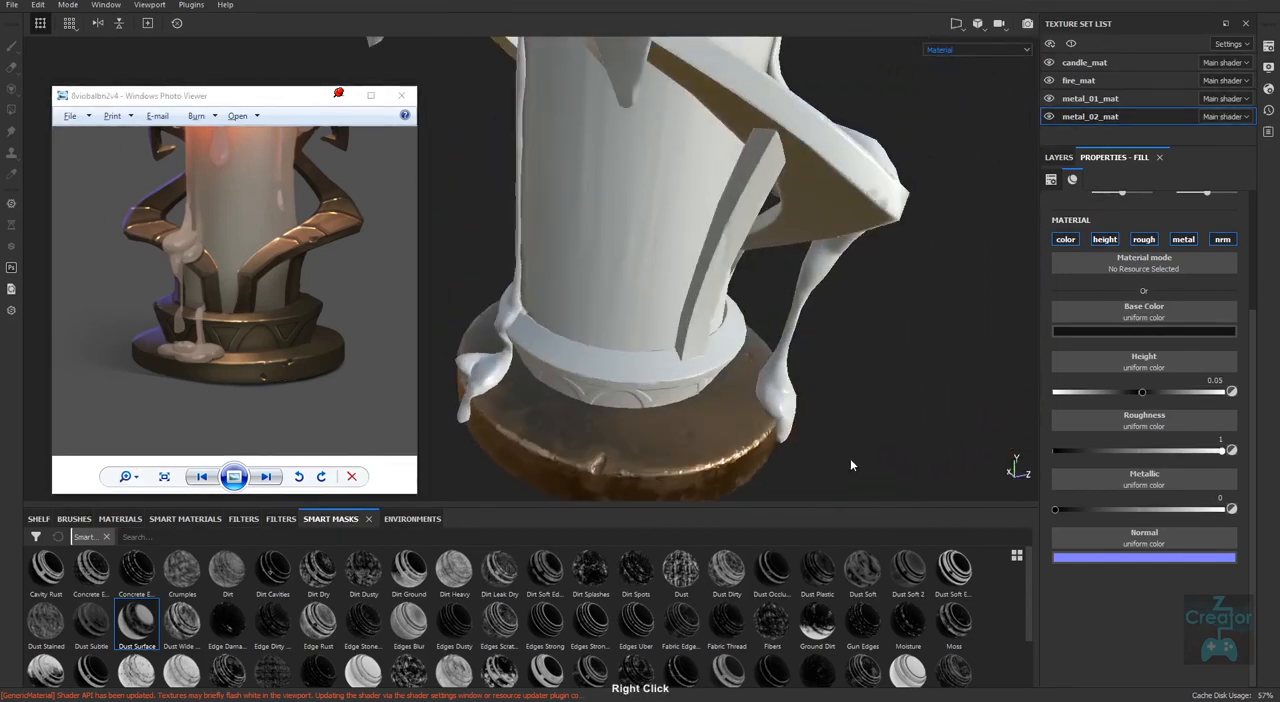
Examine the textured base from all around together with the whole candle model, comparing it with the reference.
{"action": "middle_click_drag", "start_coordinate": [849, 463], "coordinate": [811, 374], "text": "alt"}
{"action": "right_click_drag", "start_coordinate": [811, 374], "coordinate": [595, 467], "text": "alt"}
{"action": "left_click_drag", "start_coordinate": [595, 467], "coordinate": [917, 425], "text": "alt"}
{"action": "right_click_drag", "start_coordinate": [917, 425], "coordinate": [546, 431], "text": "alt"}
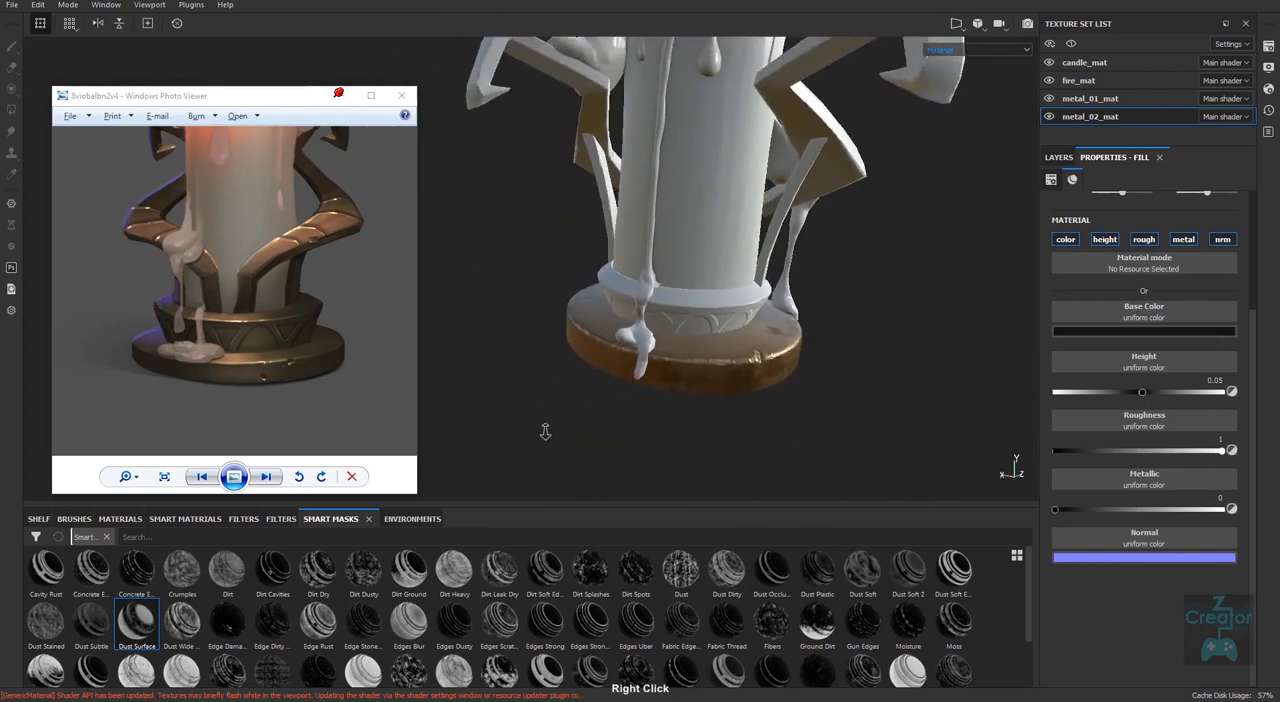
{"action": "left_click_drag", "start_coordinate": [546, 431], "coordinate": [859, 453], "text": "alt"}
{"action": "right_click_drag", "start_coordinate": [859, 453], "coordinate": [683, 412], "text": "alt"}
{"action": "middle_click_drag", "start_coordinate": [683, 412], "coordinate": [829, 447], "text": "alt"}
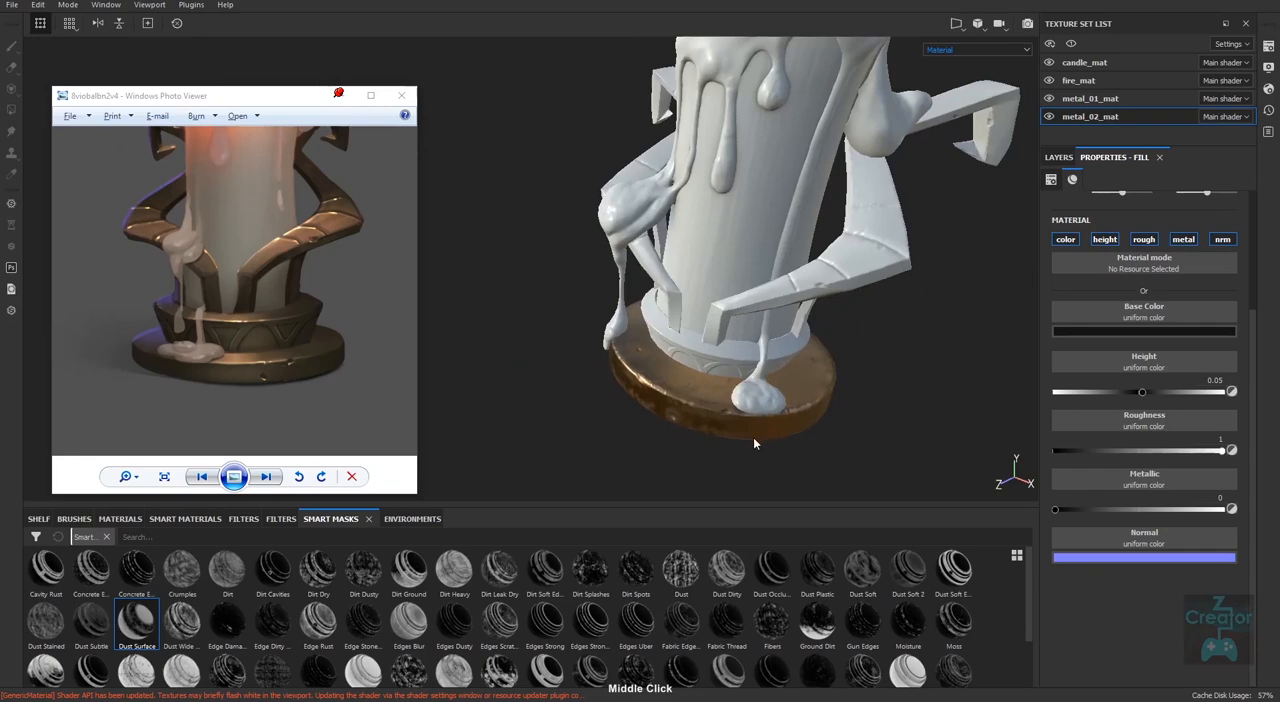
{"action": "mouse_move", "coordinate": [754, 438]}
{"action": "right_mouse_down", "text": "shift"}
{"action": "mouse_move", "coordinate": [808, 438]}
{"action": "mouse_move", "coordinate": [769, 451]}
{"action": "right_mouse_up", "text": "shift"}
{"action": "left_click_drag", "start_coordinate": [769, 451], "coordinate": [808, 432], "text": "alt"}
{"action": "middle_click_drag", "start_coordinate": [812, 440], "coordinate": [827, 432], "text": "alt"}
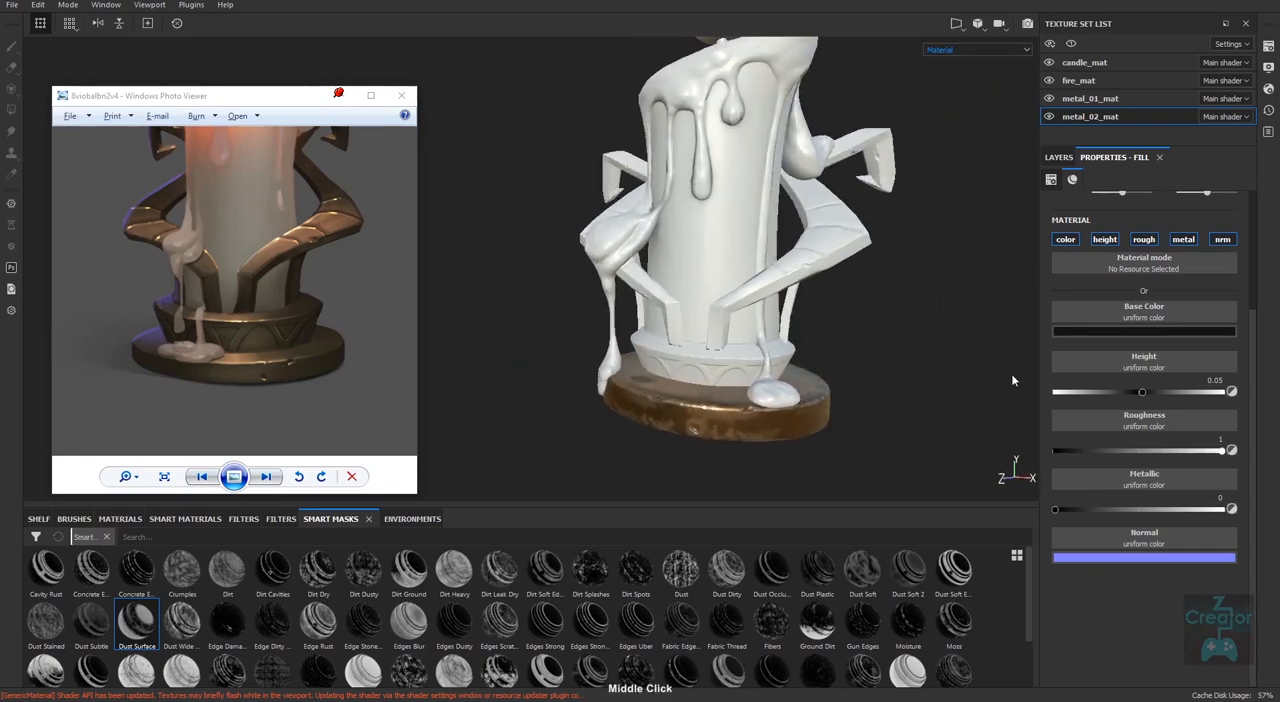
{"action": "left_click_drag", "start_coordinate": [799, 475], "coordinate": [885, 397], "text": "alt"}
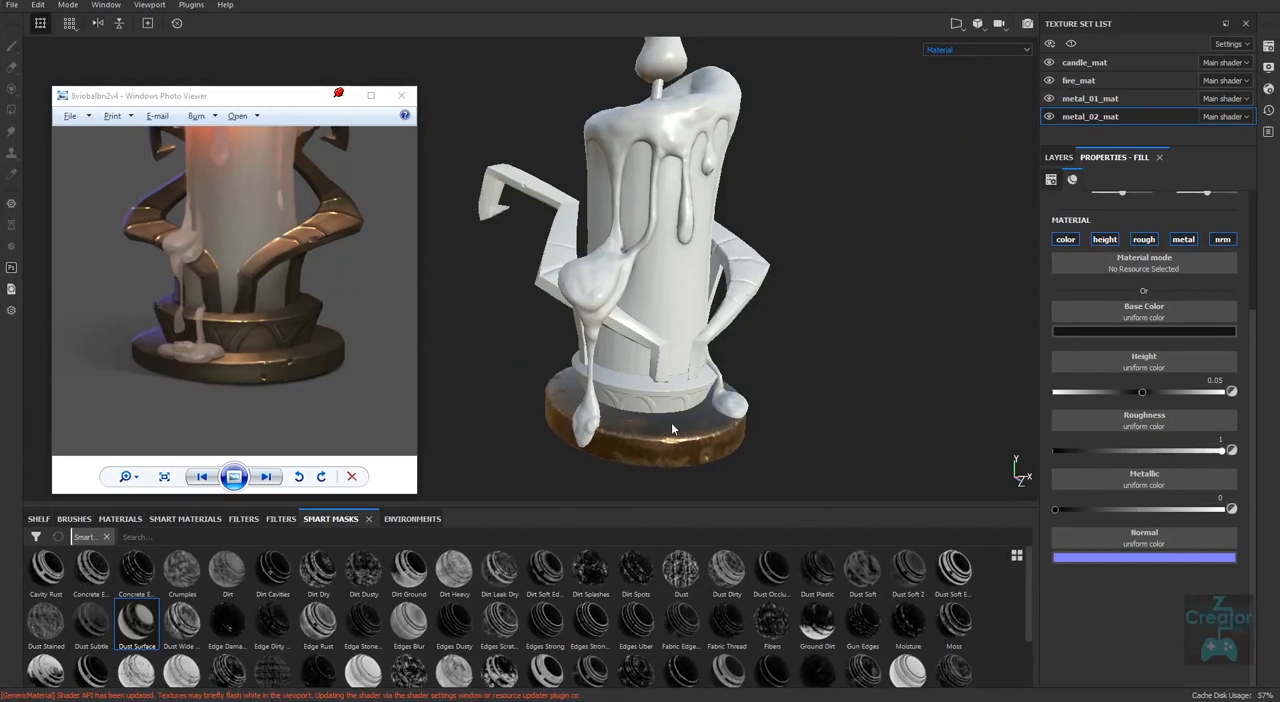
Show the layer stack and compare the library's smart materials with its plain materials.
{"action": "left_click", "coordinate": [1059, 157]}
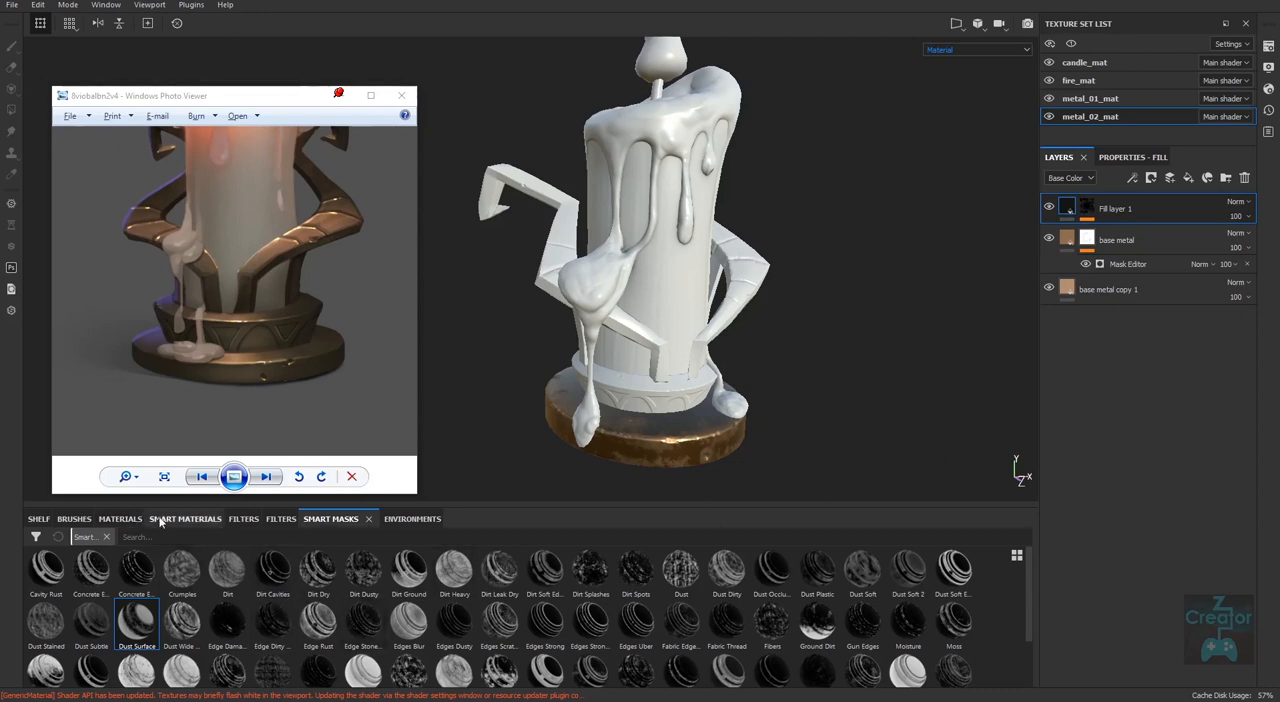
{"action": "left_click", "coordinate": [190, 518]}
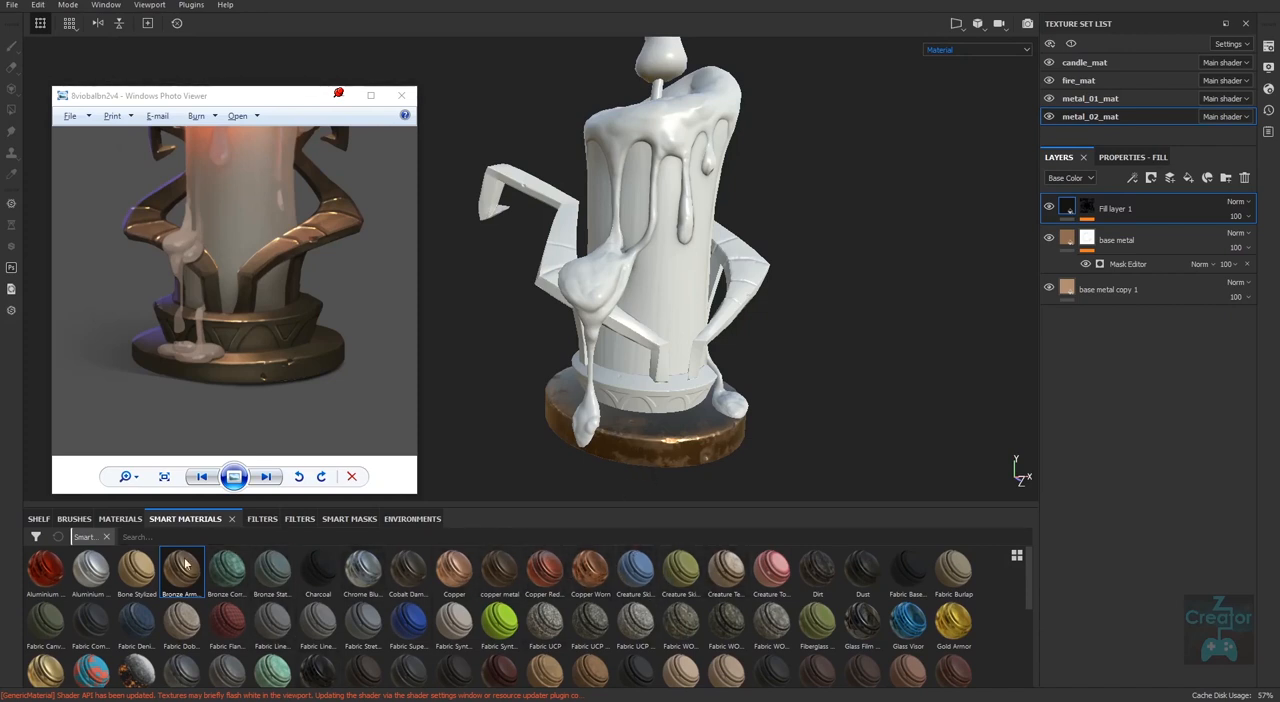
{"action": "left_click", "coordinate": [118, 519]}
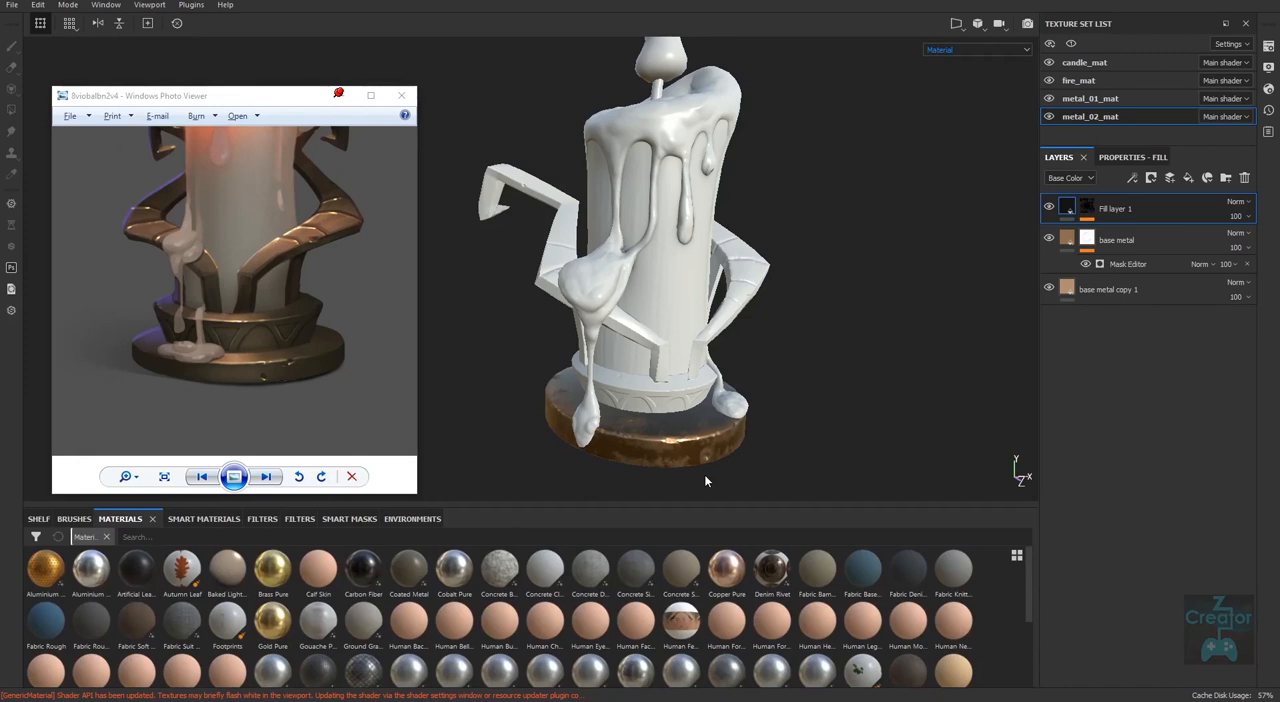
Try grouping the dark fill layer and both base metal layers into a folder, and undo the grouping.
{"action": "double_click", "coordinate": [1117, 209]}
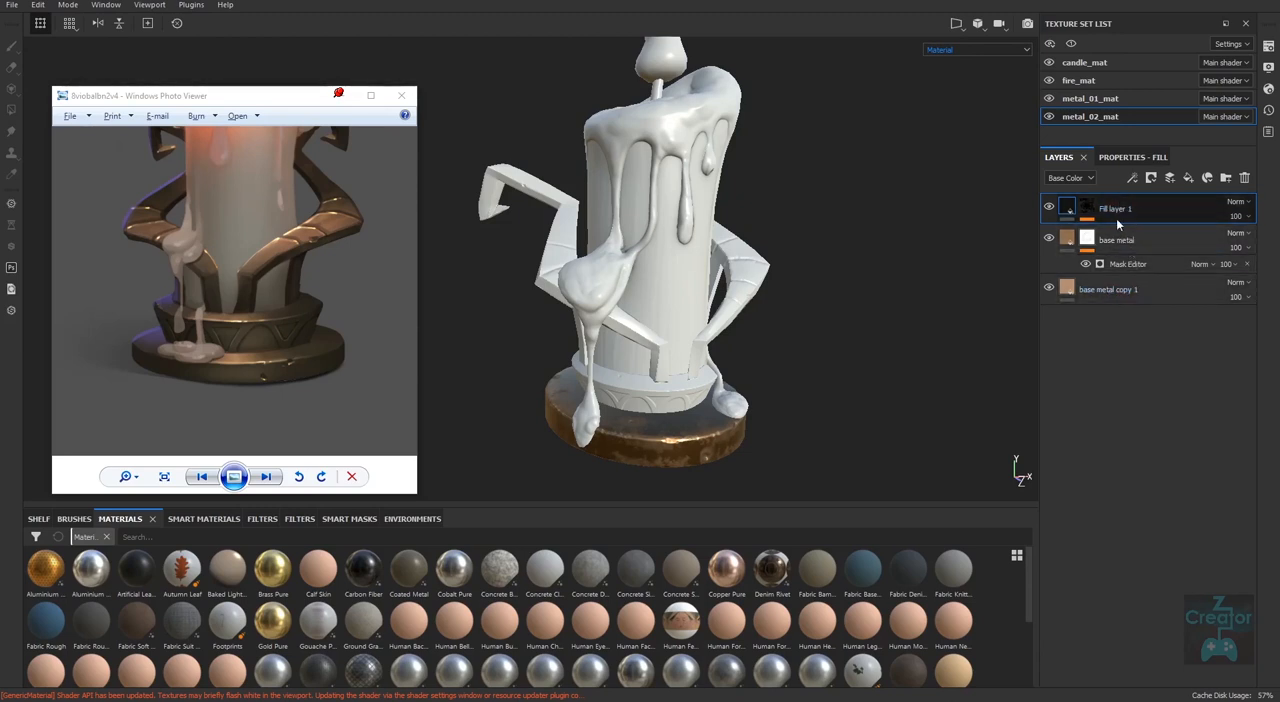
{"action": "left_click", "coordinate": [1128, 291], "text": "shift"}
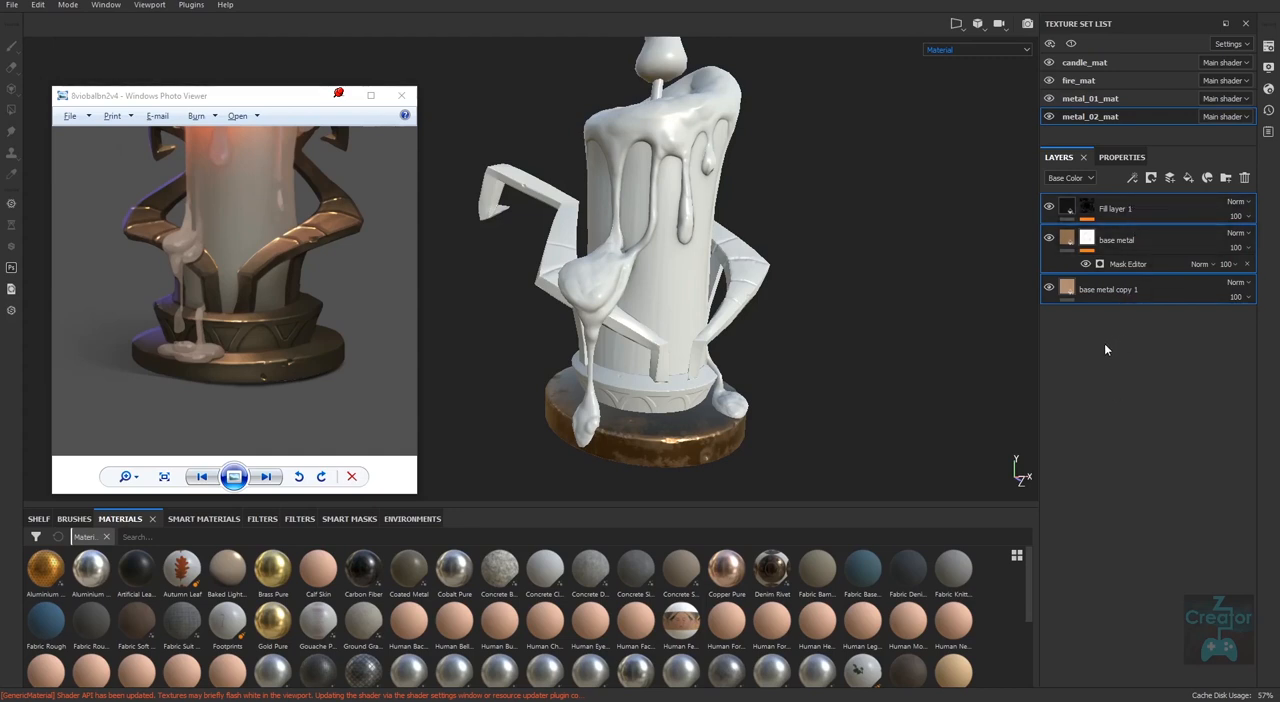
{"action": "key", "text": "ctrl+g"}
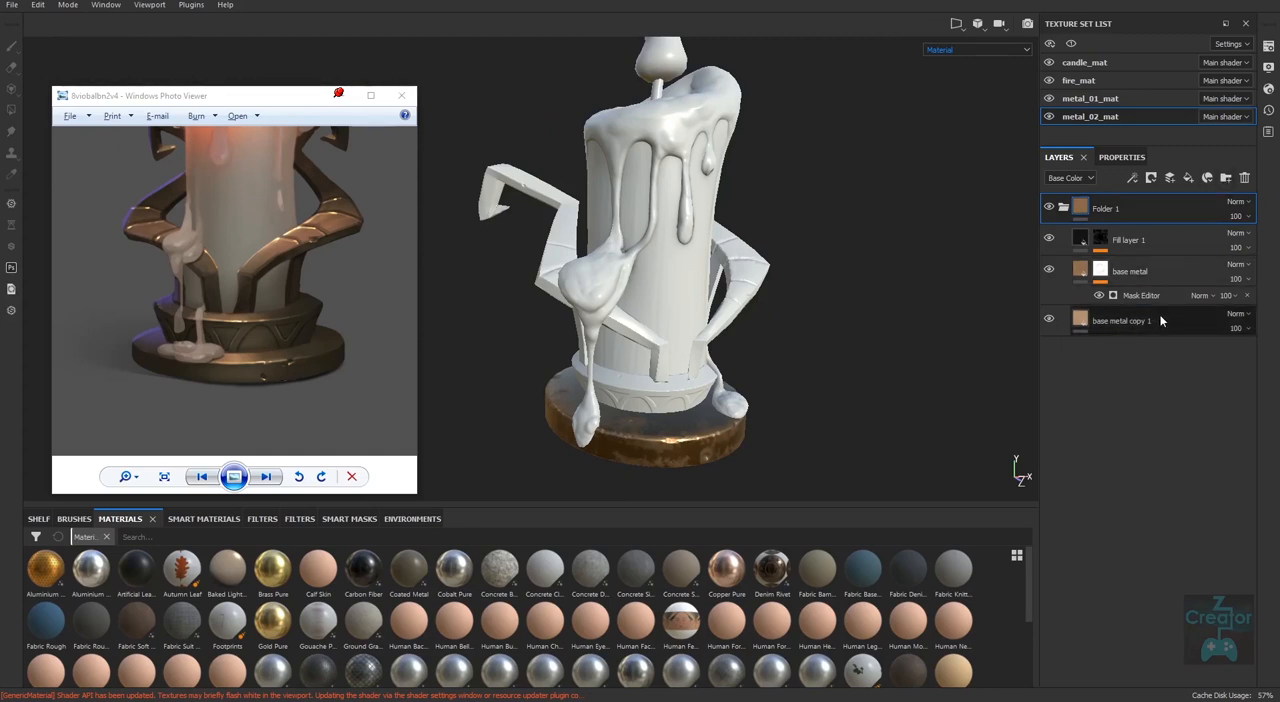
{"action": "key", "text": "ctrl+z"}
Try adding an empty folder and moving the fill and both base metal layers into it individually, undoing all of it.
{"action": "left_click", "coordinate": [1226, 179]}
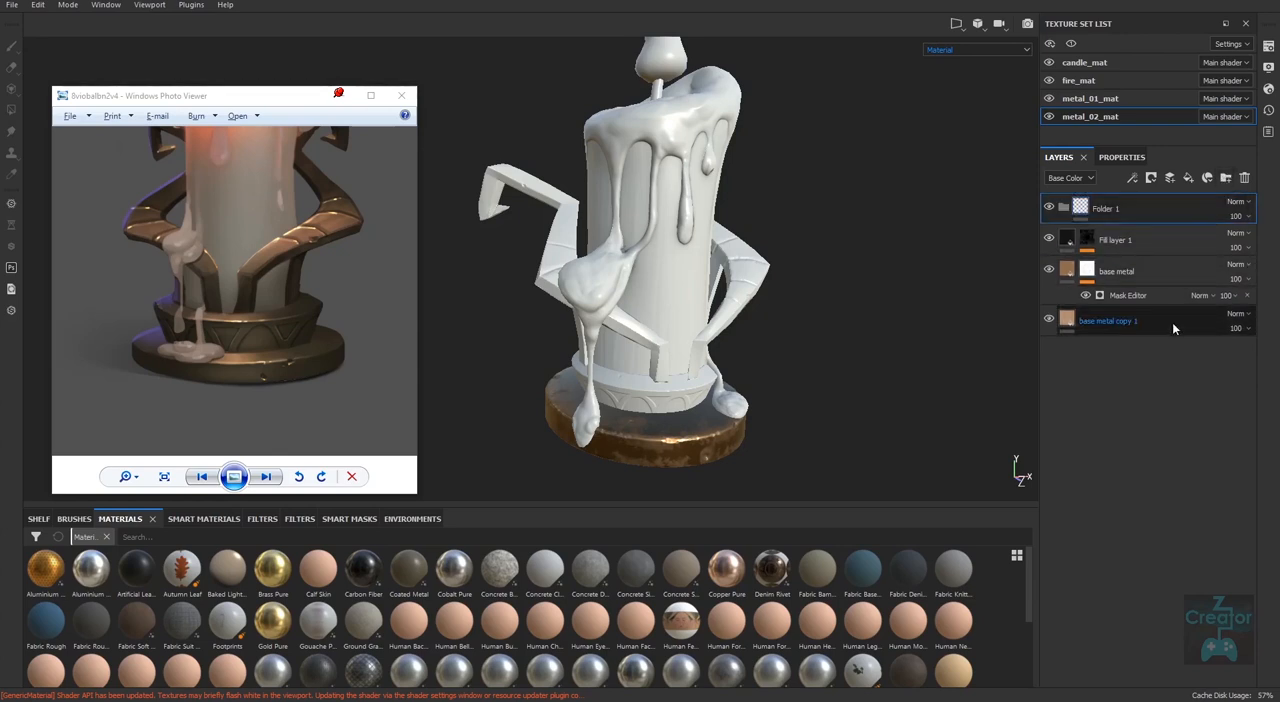
{"action": "mouse_move", "coordinate": [1150, 242]}
{"action": "left_mouse_down"}
{"action": "mouse_move", "coordinate": [1151, 211]}
{"action": "mouse_move", "coordinate": [1148, 249]}
{"action": "left_mouse_up"}
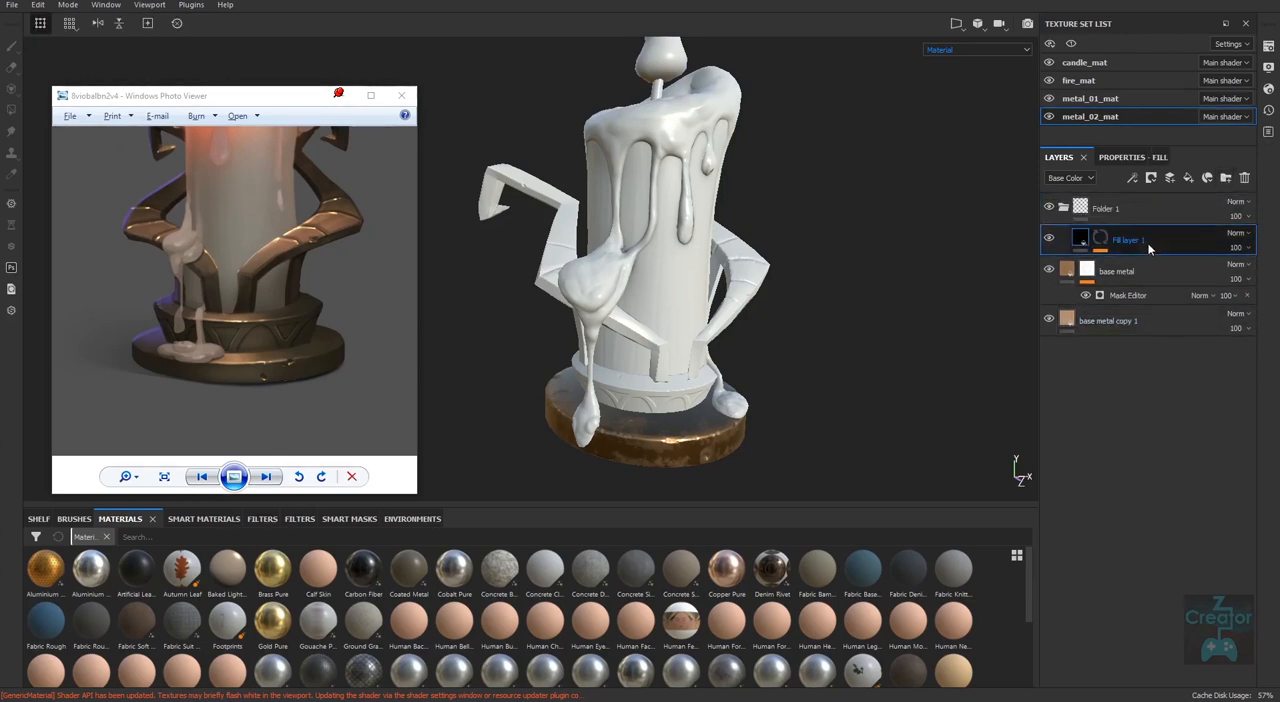
{"action": "left_click", "coordinate": [1150, 262]}
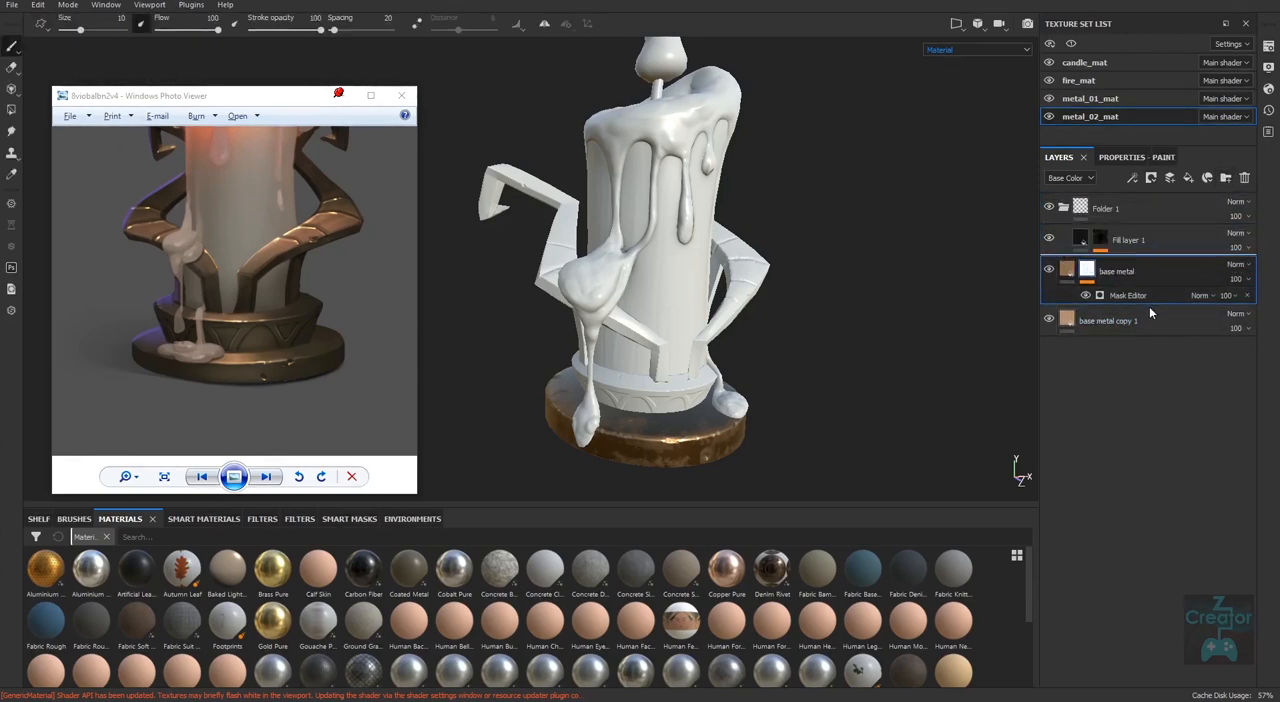
{"action": "mouse_move", "coordinate": [1161, 319]}
{"action": "left_mouse_down"}
{"action": "mouse_move", "coordinate": [1166, 292]}
{"action": "mouse_move", "coordinate": [1161, 304]}
{"action": "left_mouse_up"}
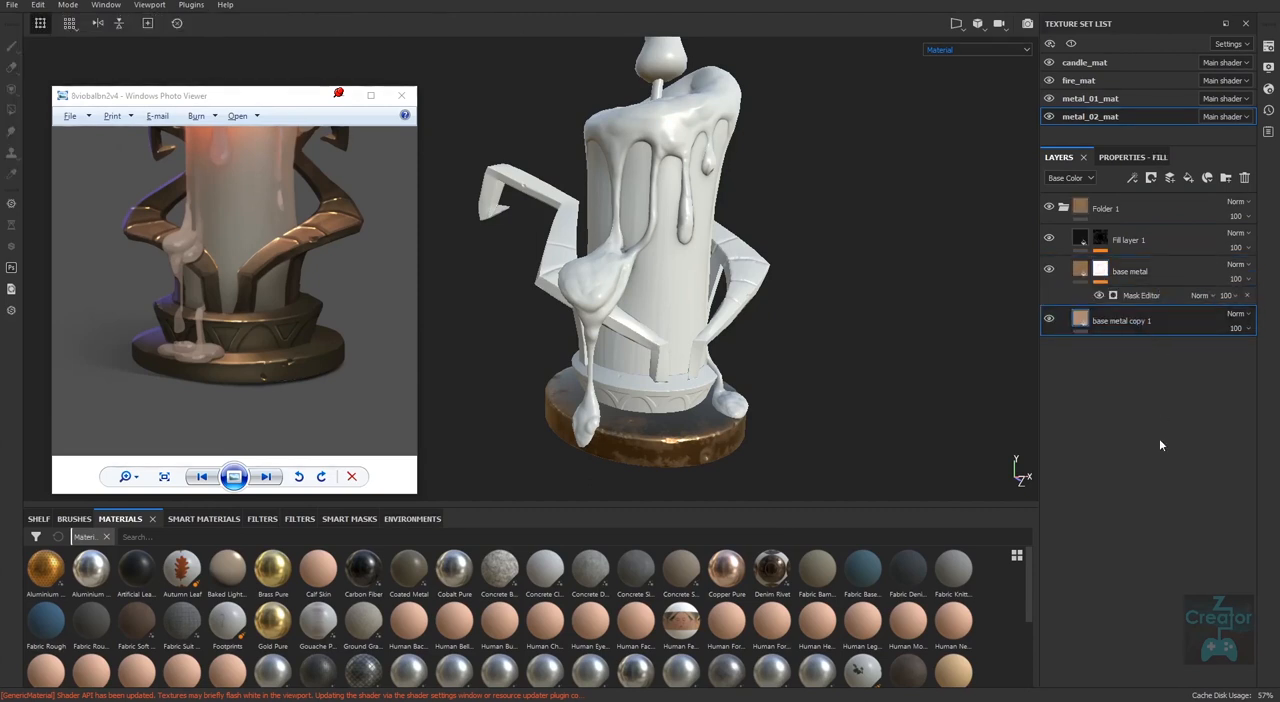
{"action": "key", "text": "ctrl+z"}
{"action": "key", "text": "ctrl+z"}
{"action": "key", "text": "ctrl+z"}
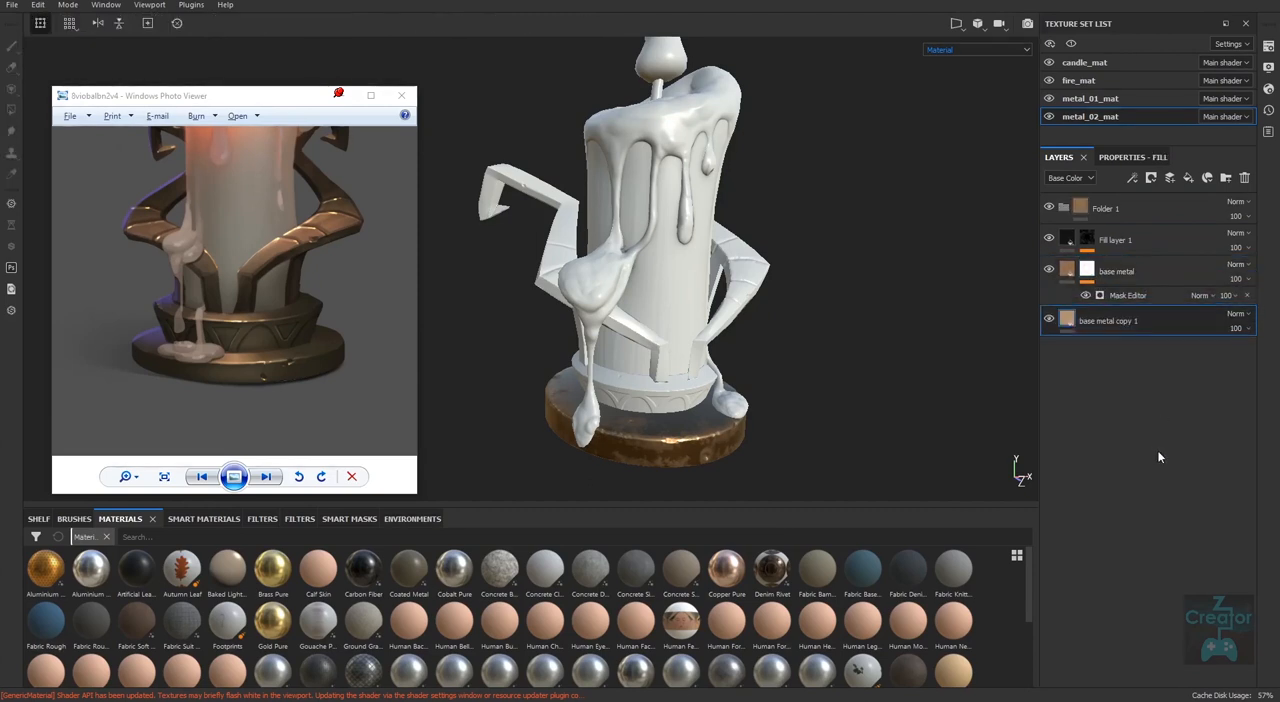
{"action": "key", "text": "ctrl+z"}
Group the dark fill layer, base metal and base metal copy 1 into one folder and collapse it.
{"action": "left_click", "coordinate": [1140, 216]}
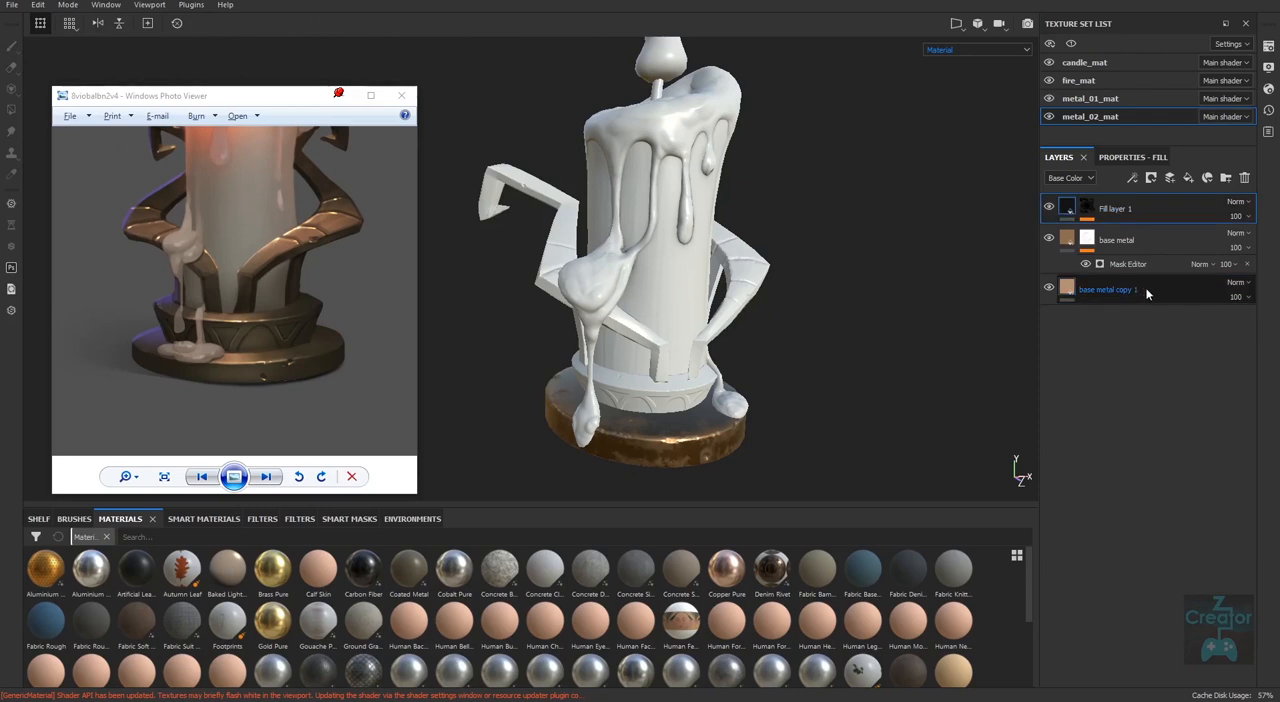
{"action": "left_click", "coordinate": [1147, 291], "text": "shift"}
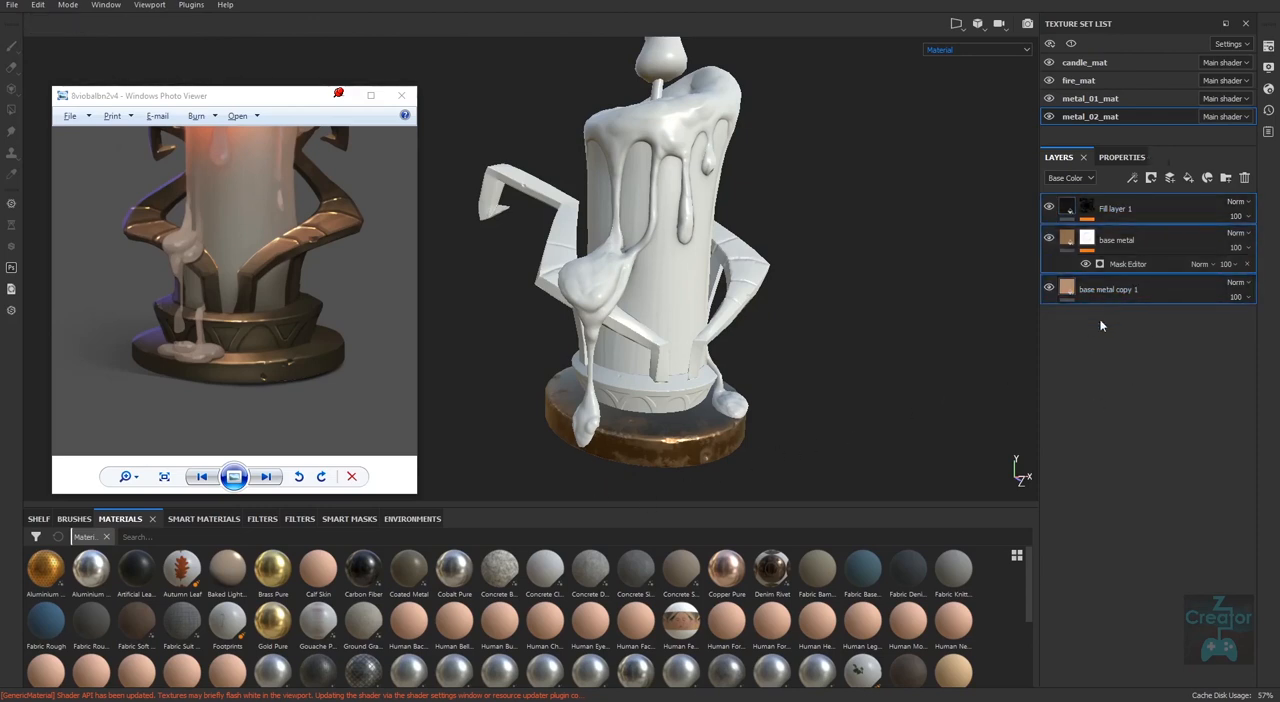
{"action": "key", "text": "ctrl+g"}
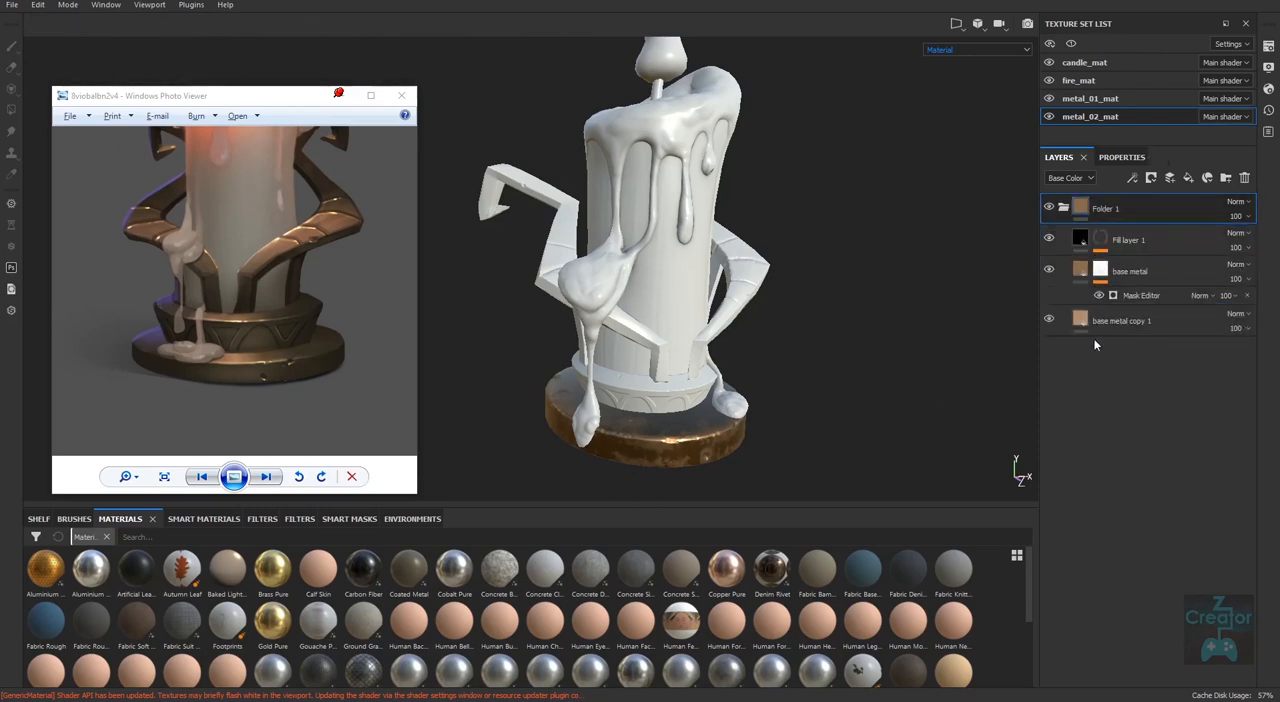
{"action": "left_click", "coordinate": [1066, 209]}
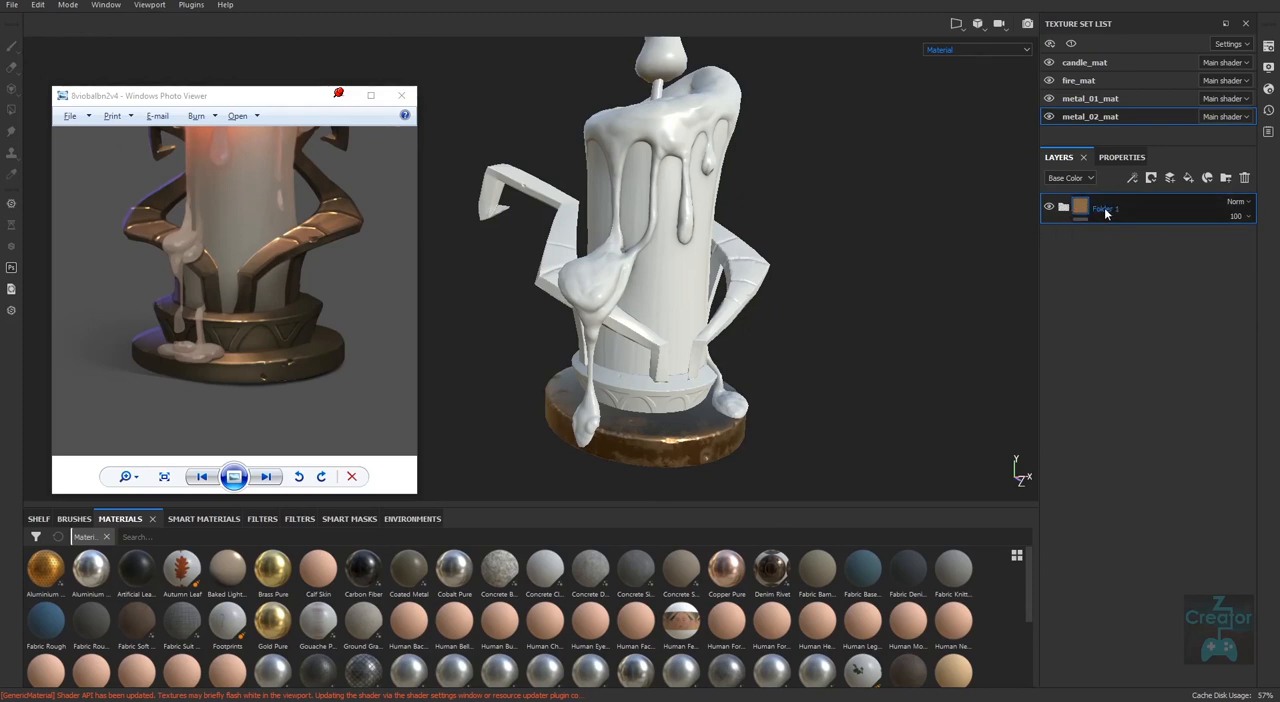
Rename the layer folder as "candle metal".
{"action": "double_click", "coordinate": [1105, 210]}
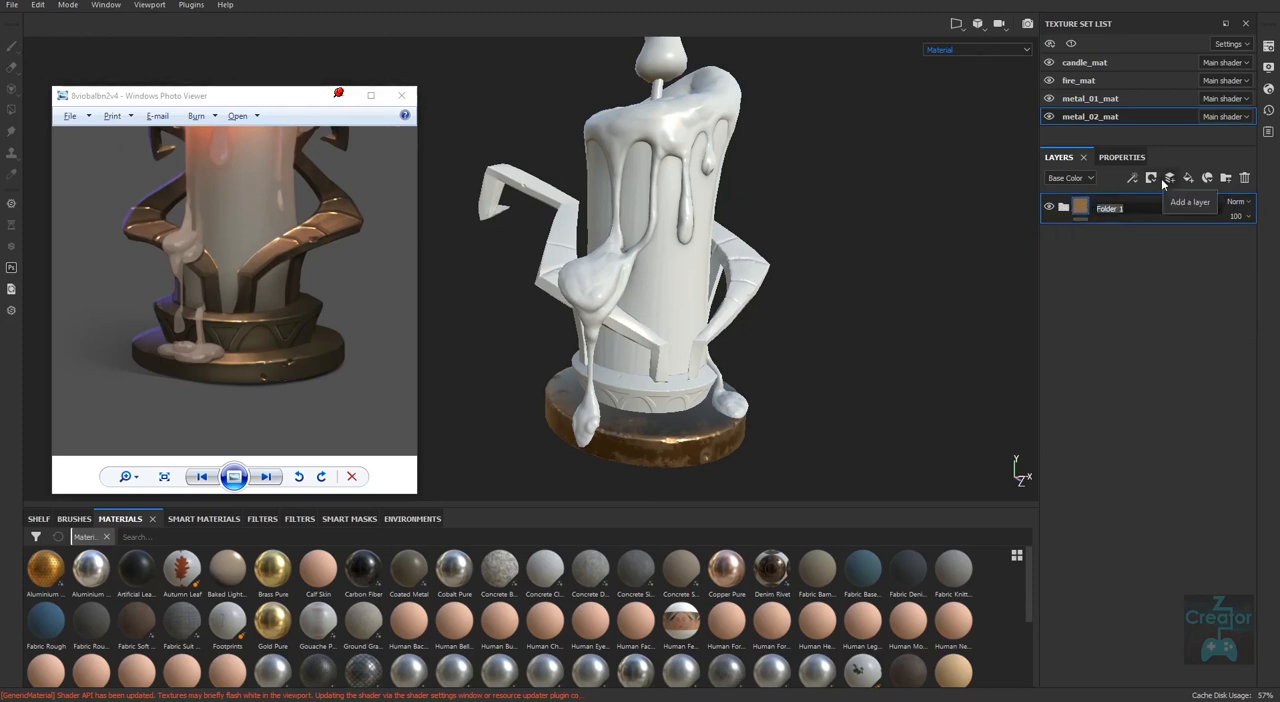
{"action": "type", "text": "candle metal"}
{"action": "key", "text": "Return"}
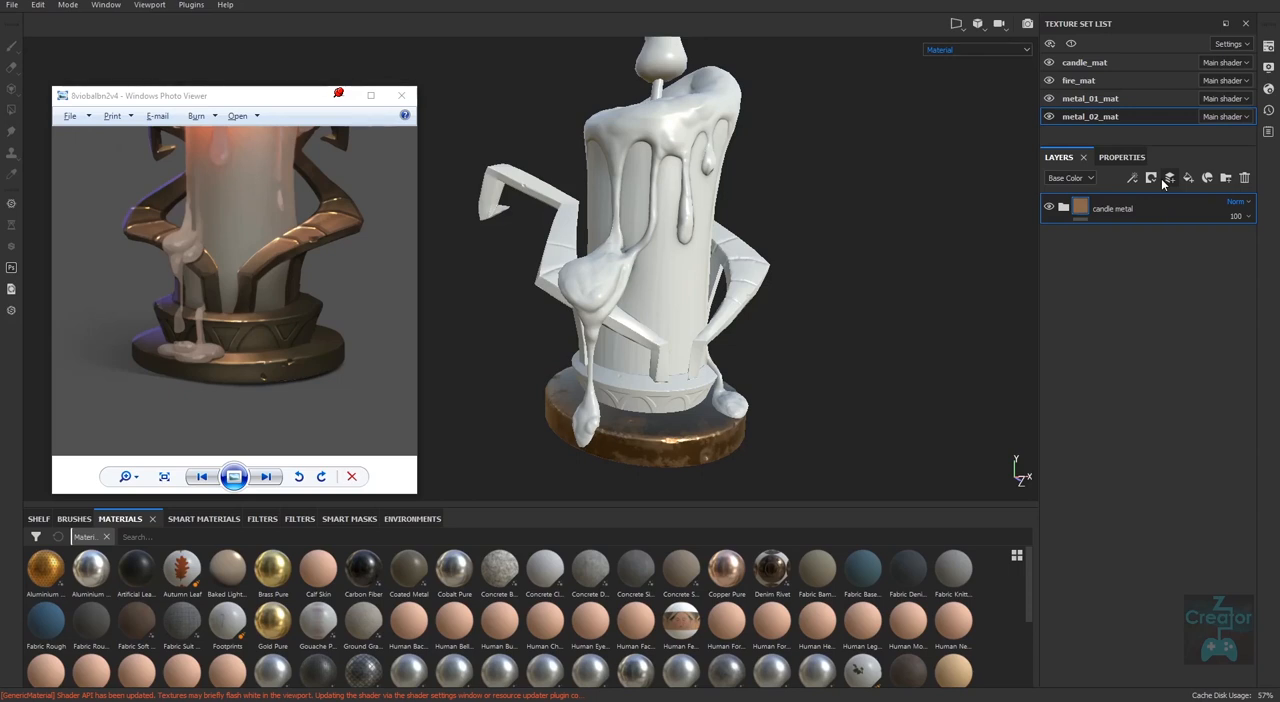
Create a smart material from the candle metal folder and look through the smart materials library for it.
{"action": "double_click", "coordinate": [1112, 211]}
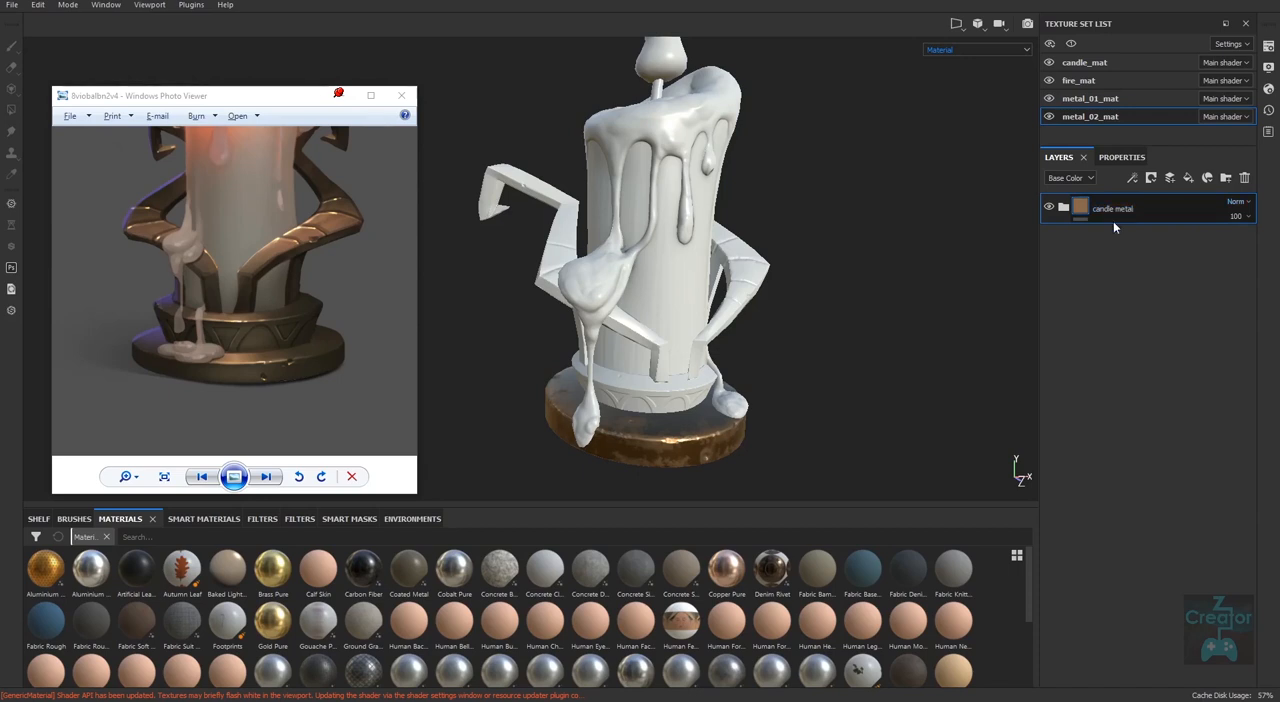
{"action": "right_click", "coordinate": [1111, 212]}
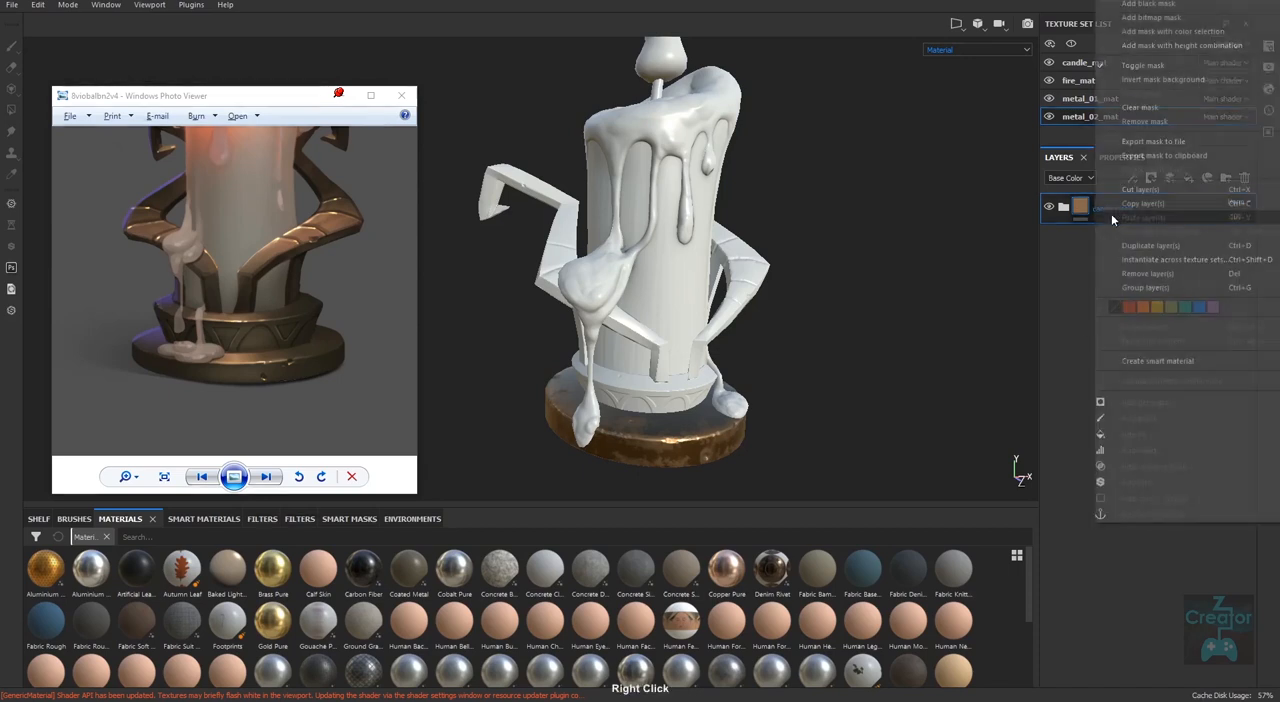
{"action": "left_click", "coordinate": [1163, 362]}
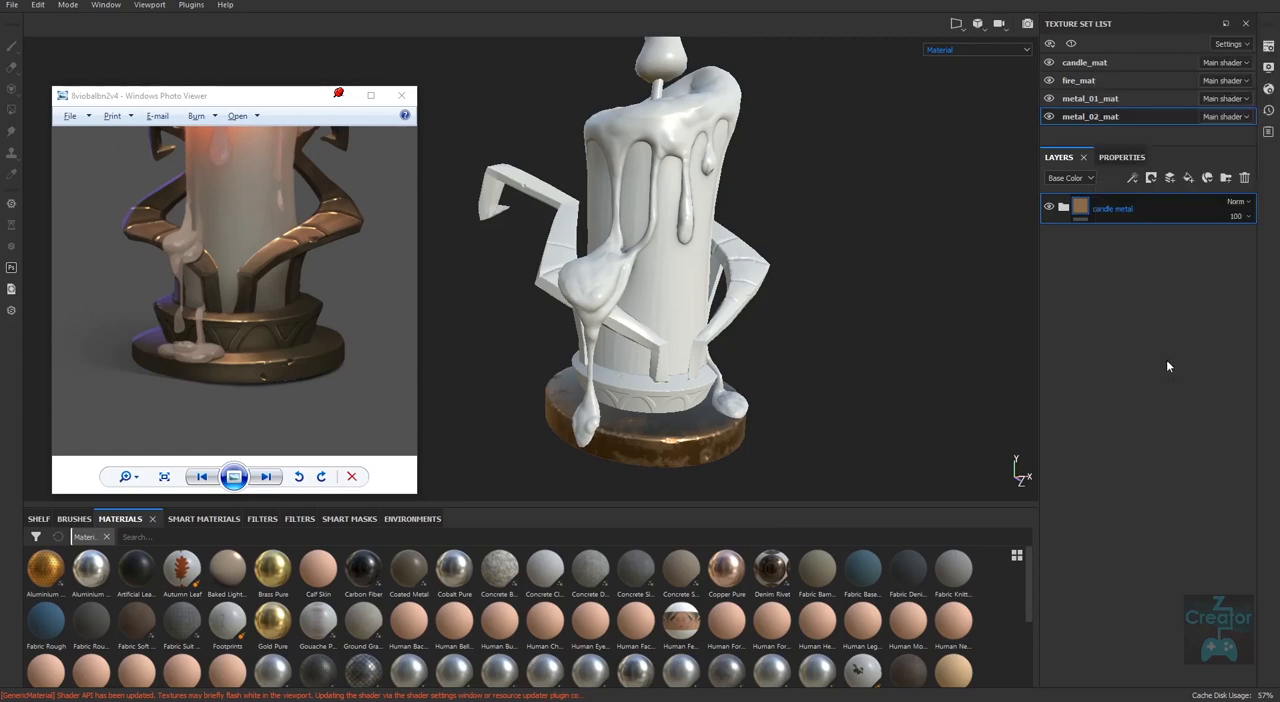
{"action": "left_click", "coordinate": [203, 518]}
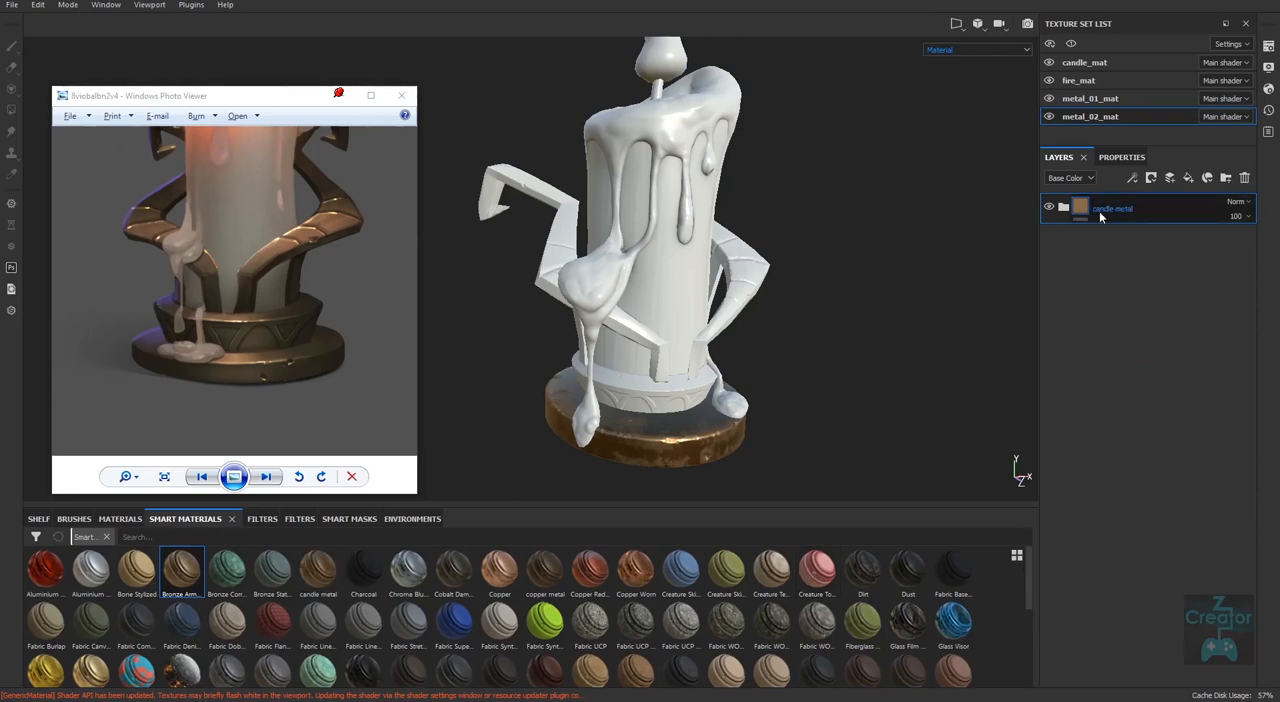
{"action": "scroll", "coordinate": [1029, 590], "scroll_direction": "down", "scroll_amount": 1}
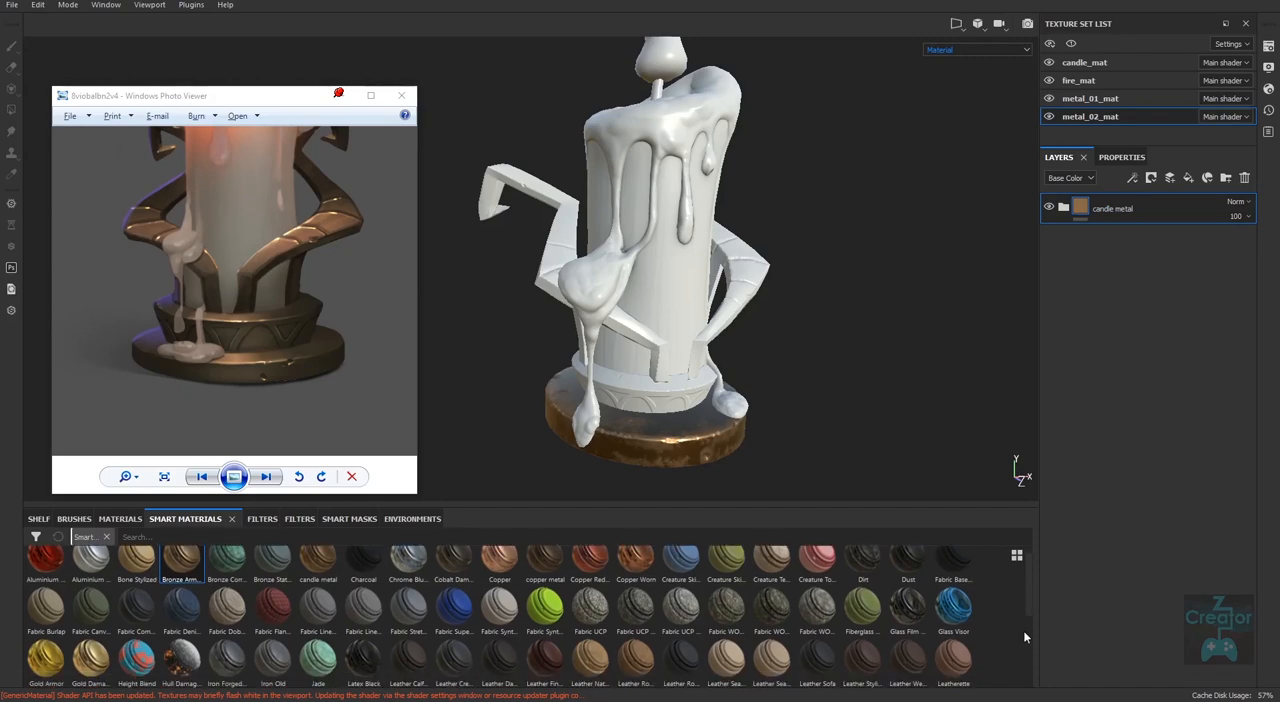
{"action": "scroll", "coordinate": [1029, 604], "scroll_direction": "down", "scroll_amount": 2}
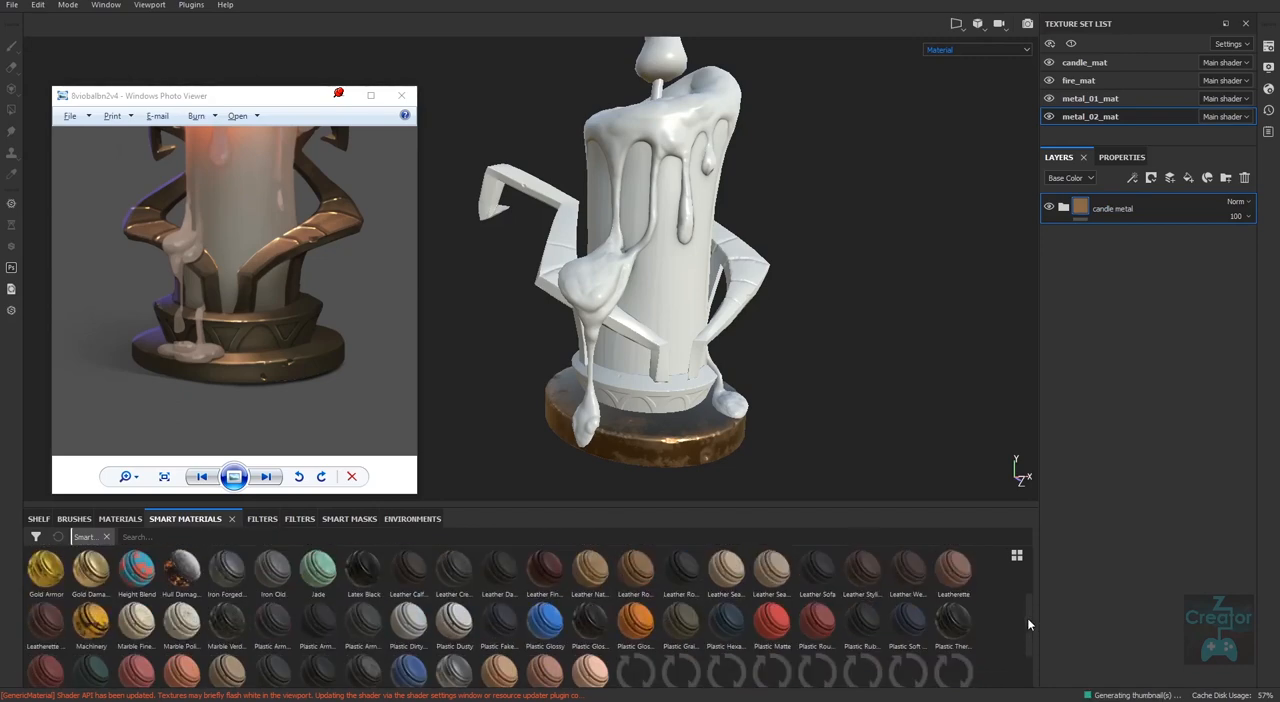
{"action": "left_click_drag", "start_coordinate": [1027, 617], "coordinate": [1022, 567]}
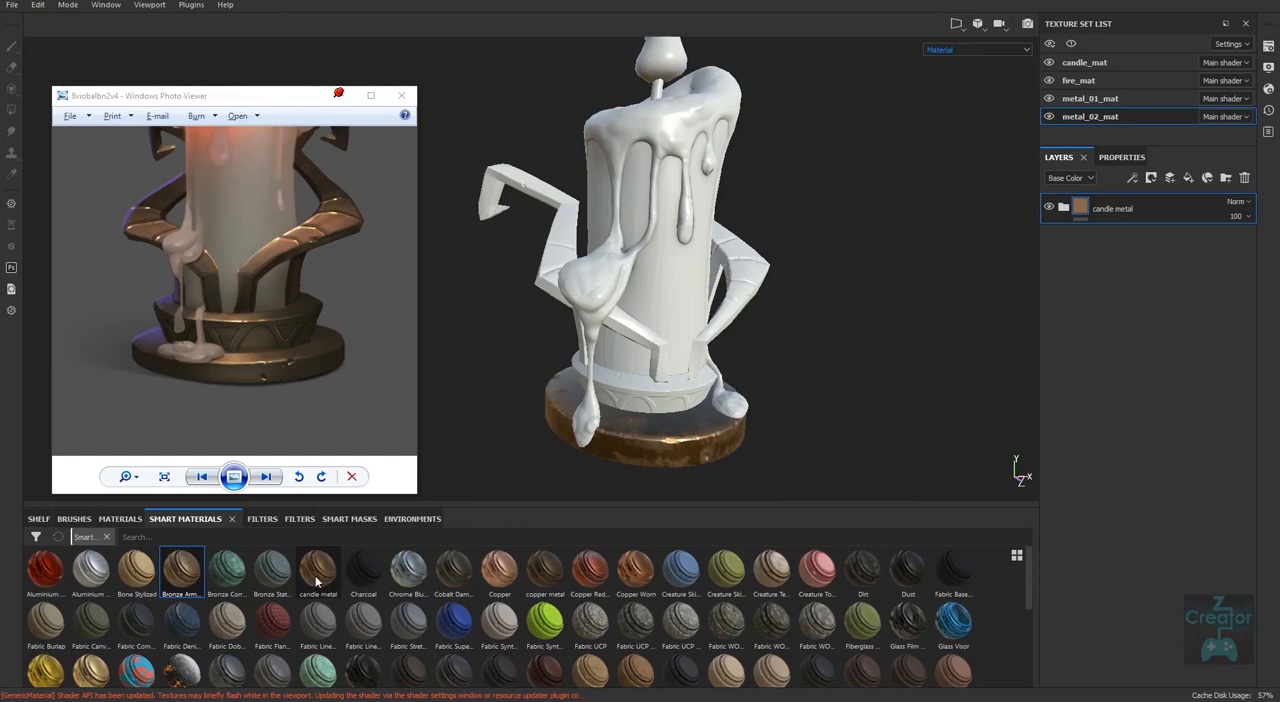
Try the copper metal smart material above the hidden candle metal folder and inspect the base from several angles.
{"action": "mouse_move", "coordinate": [248, 643]}
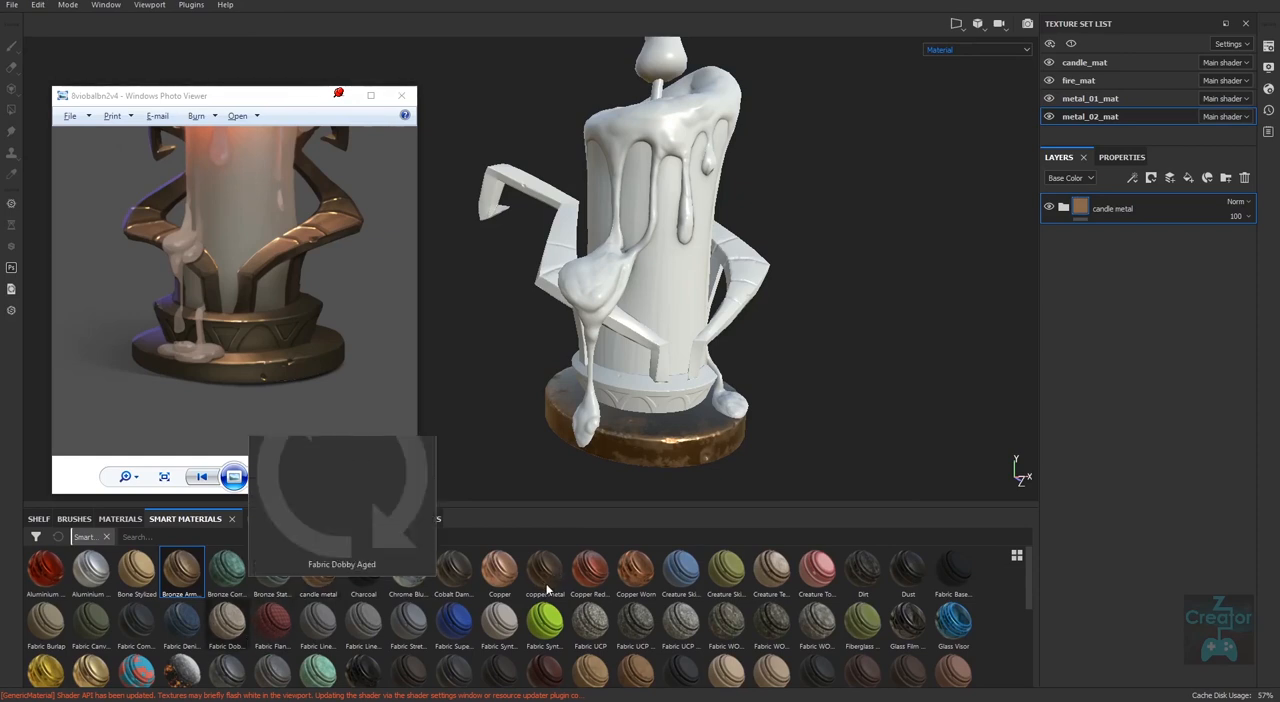
{"action": "mouse_move", "coordinate": [546, 578]}
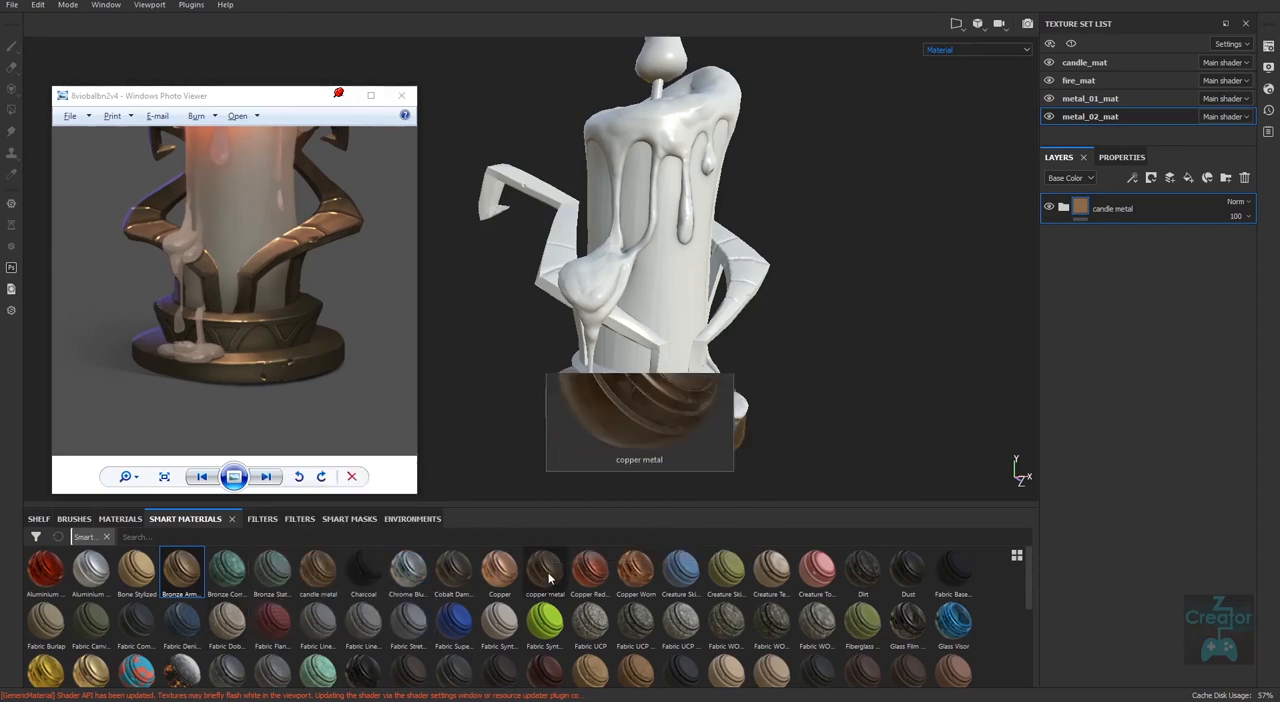
{"action": "left_click_drag", "start_coordinate": [543, 585], "coordinate": [1138, 195]}
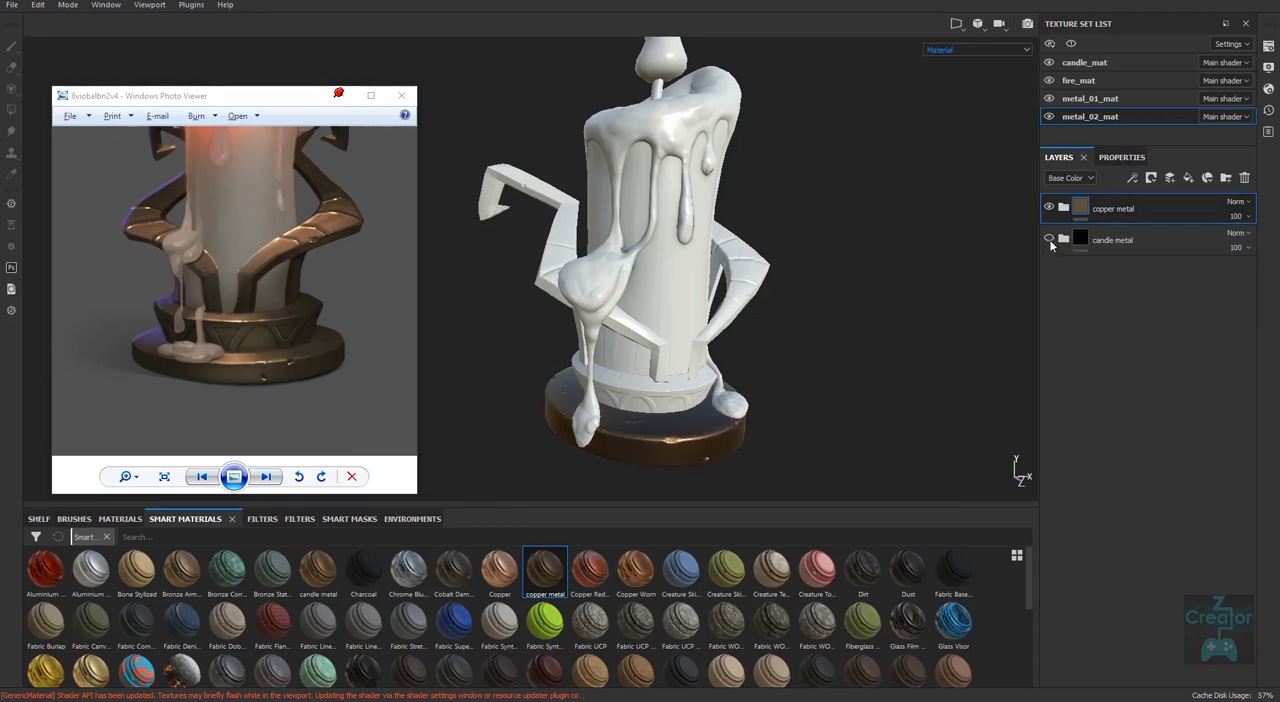
{"action": "middle_click_drag", "start_coordinate": [772, 456], "coordinate": [717, 434]}
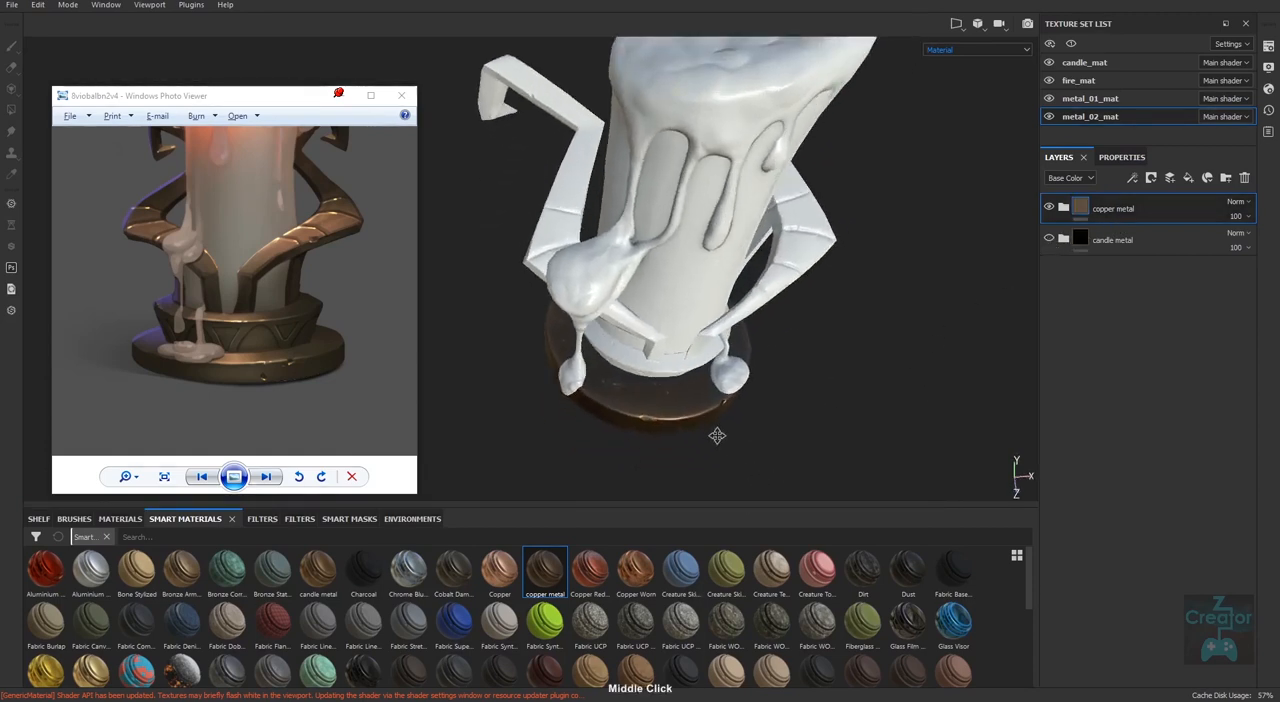
{"action": "right_click_drag", "start_coordinate": [717, 434], "coordinate": [623, 455]}
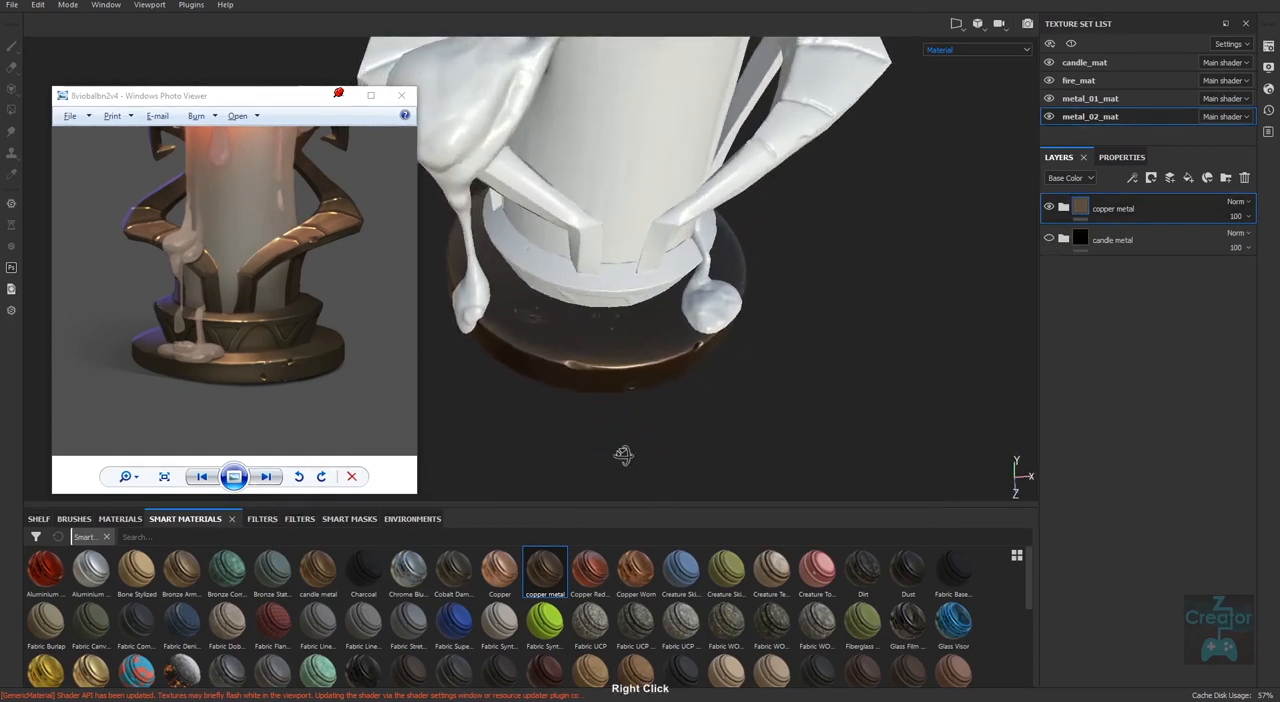
{"action": "left_click_drag", "start_coordinate": [623, 455], "coordinate": [729, 362], "text": "alt"}
{"action": "middle_click_drag", "start_coordinate": [729, 362], "coordinate": [779, 382], "text": "alt"}
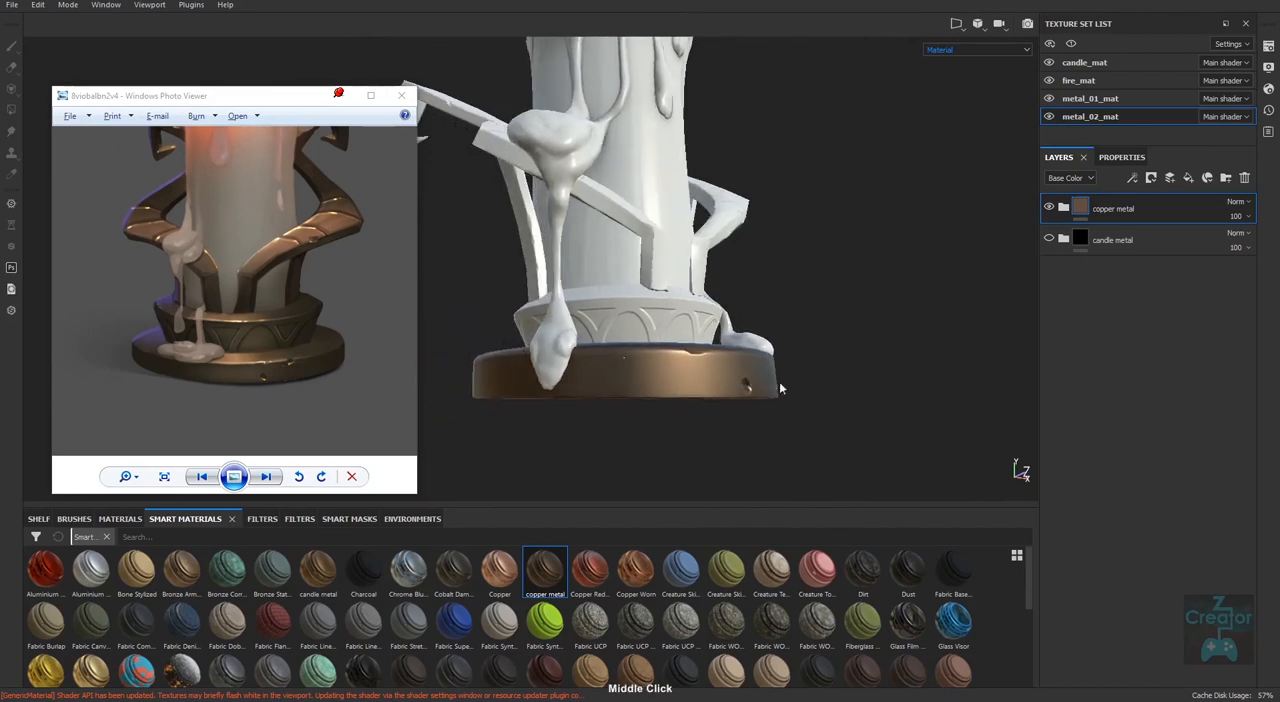
{"action": "left_click_drag", "start_coordinate": [779, 382], "coordinate": [755, 489], "text": "alt"}
{"action": "right_click_drag", "start_coordinate": [755, 489], "coordinate": [760, 453], "text": "alt"}
Delete the copper metal folder, make candle metal visible again and check the base.
{"action": "left_click", "coordinate": [1245, 179]}
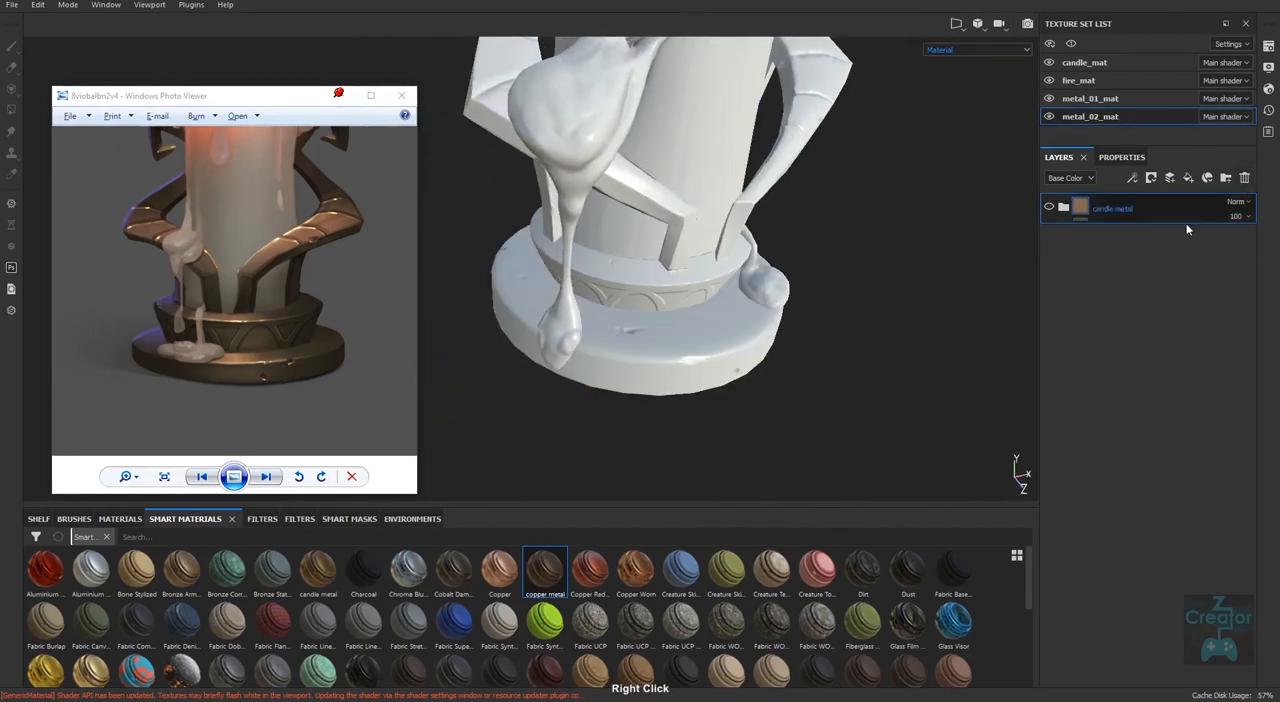
{"action": "left_click", "coordinate": [1049, 207]}
{"action": "left_click_drag", "start_coordinate": [857, 357], "coordinate": [760, 397], "text": "alt"}
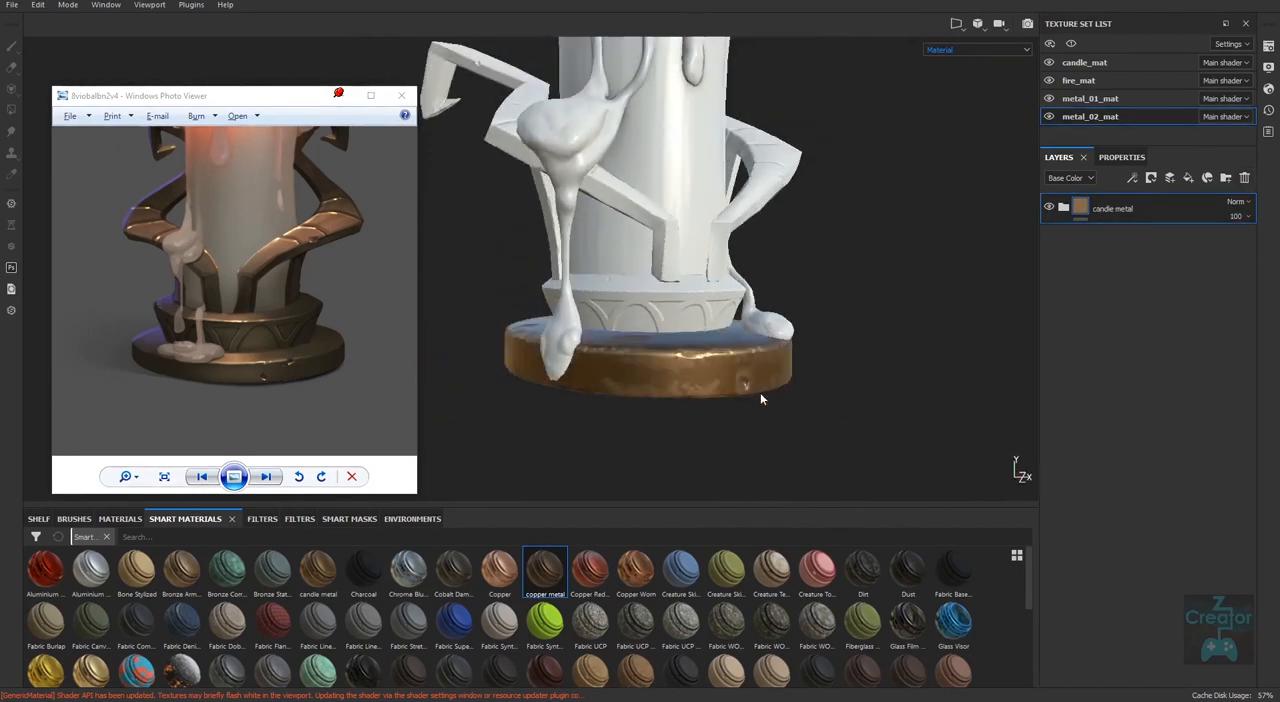
Examine the candle metal finish on the base from several angles and distances.
{"action": "middle_click_drag", "start_coordinate": [760, 397], "coordinate": [726, 491], "text": "alt"}
{"action": "right_click_drag", "start_coordinate": [726, 491], "coordinate": [658, 438], "text": "alt"}
{"action": "left_click_drag", "start_coordinate": [806, 428], "coordinate": [780, 466], "text": "alt"}
{"action": "right_click_drag", "start_coordinate": [680, 444], "coordinate": [551, 423], "text": "alt"}
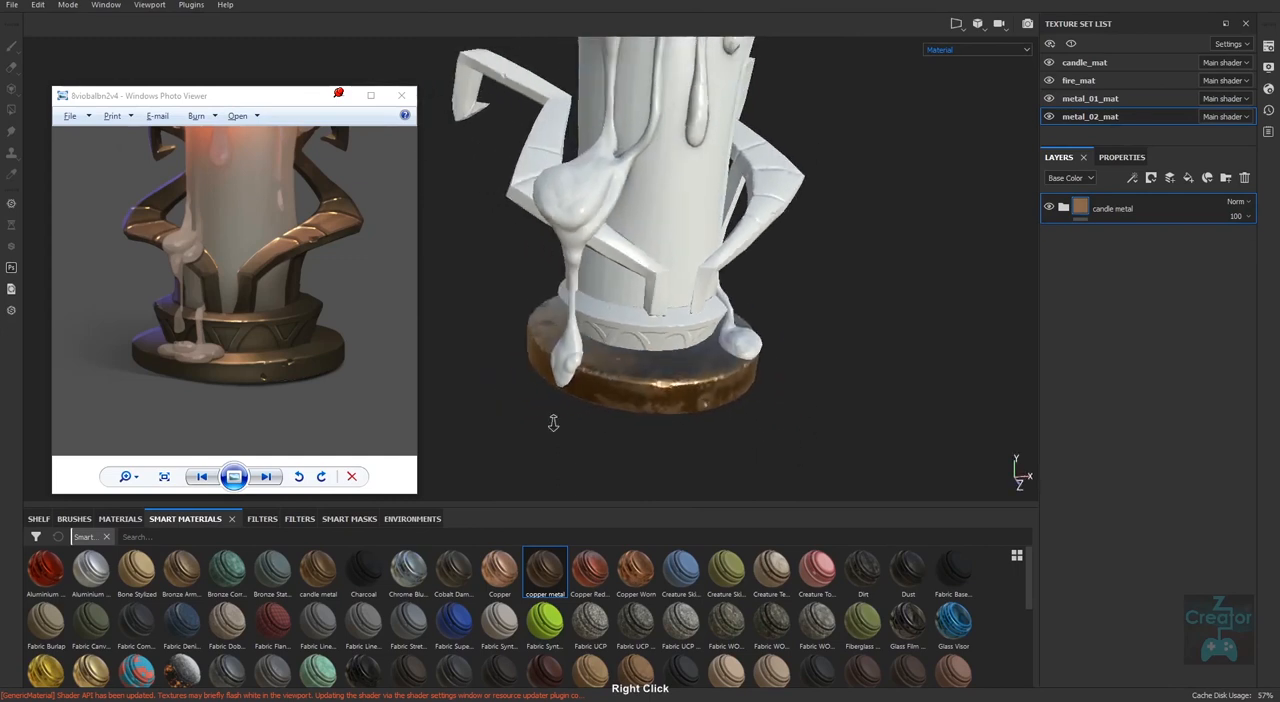
{"action": "middle_click_drag", "start_coordinate": [808, 430], "coordinate": [829, 434], "text": "alt"}
{"action": "right_click_drag", "start_coordinate": [829, 434], "coordinate": [764, 425], "text": "alt"}
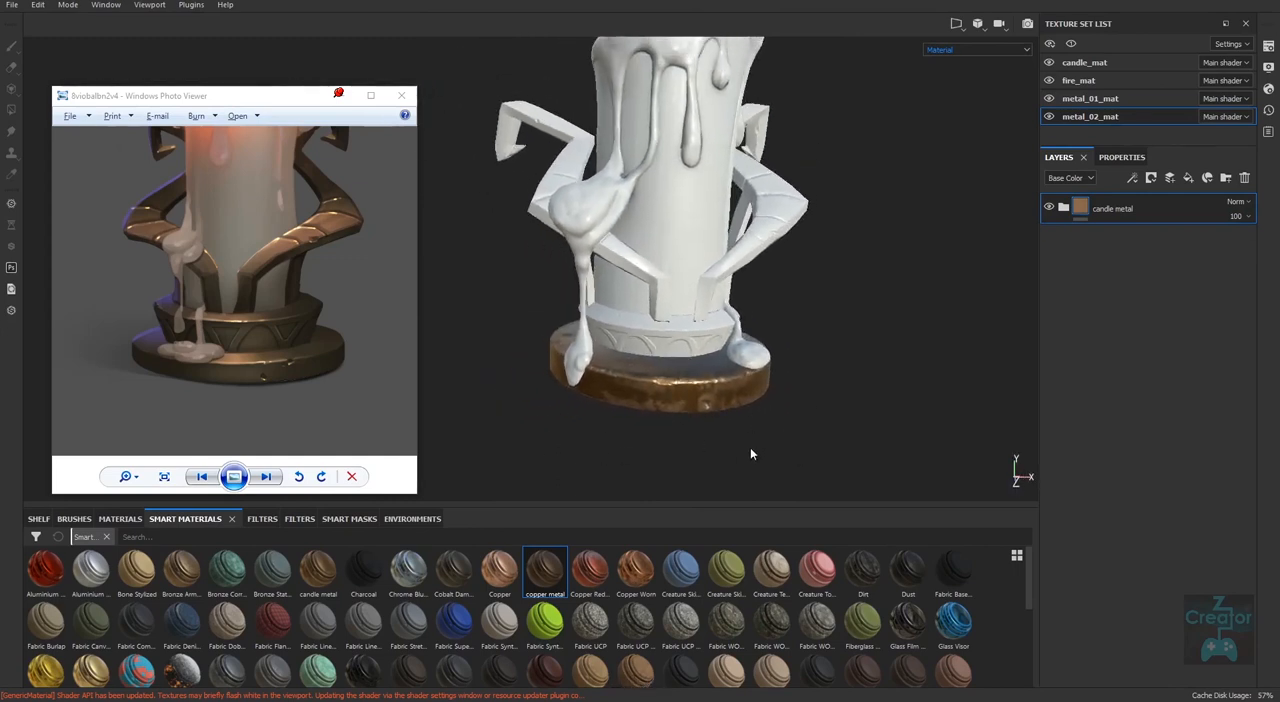
Delete the empty Layer 1 from the metal_01_mat texture set.
{"action": "left_click", "coordinate": [318, 572]}
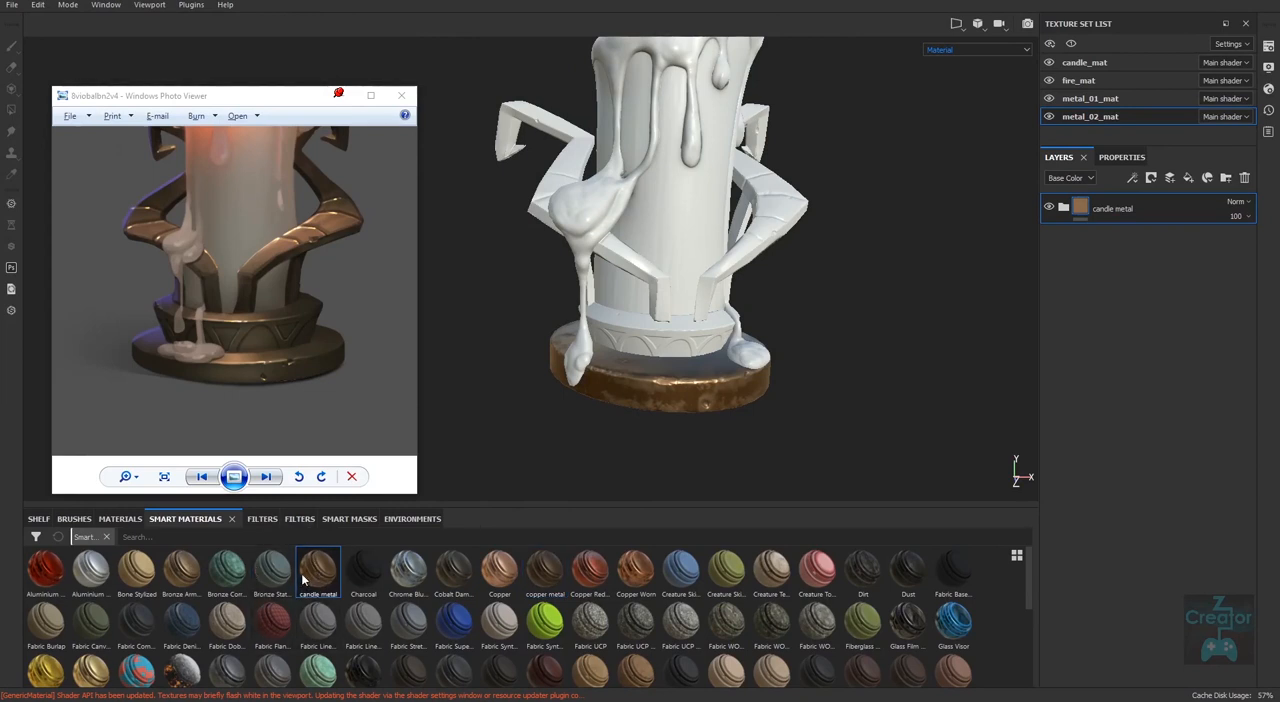
{"action": "left_click", "coordinate": [1100, 98]}
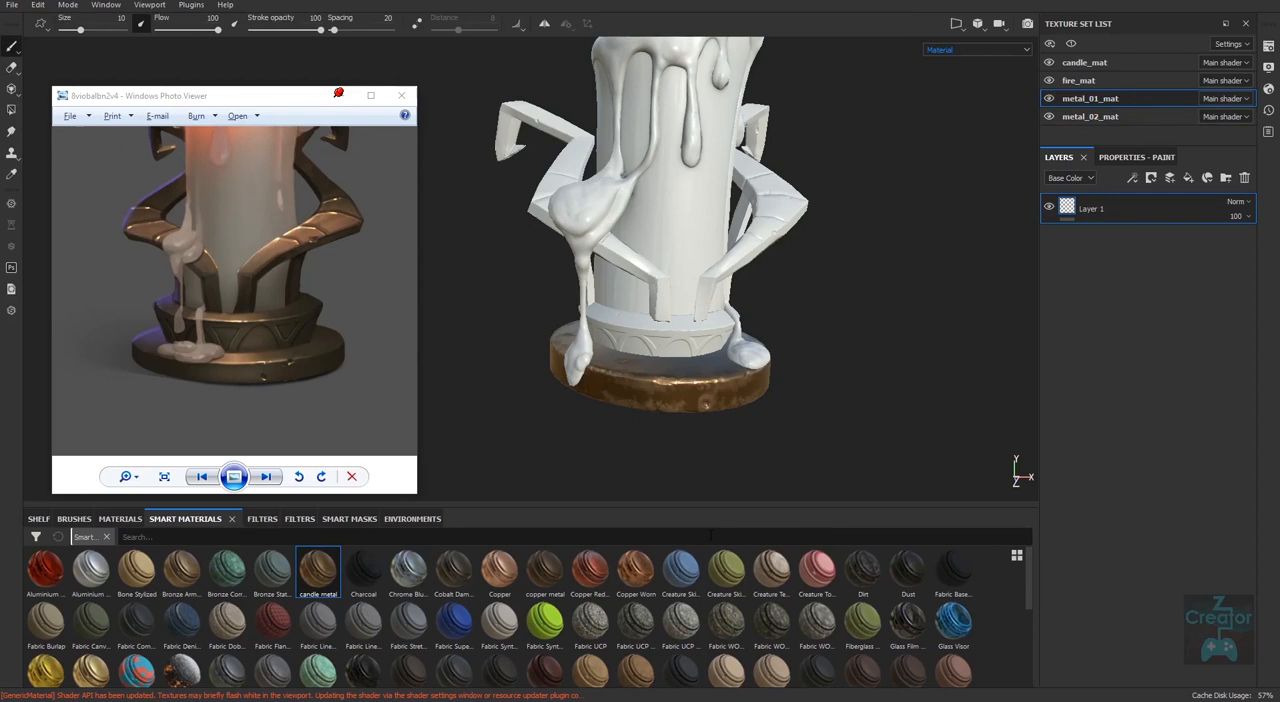
{"action": "left_click", "coordinate": [1244, 177]}
Try the candle metal smart material on metal_01_mat and inspect the arms and collar from several angles.
{"action": "left_click_drag", "start_coordinate": [318, 575], "coordinate": [1135, 293]}
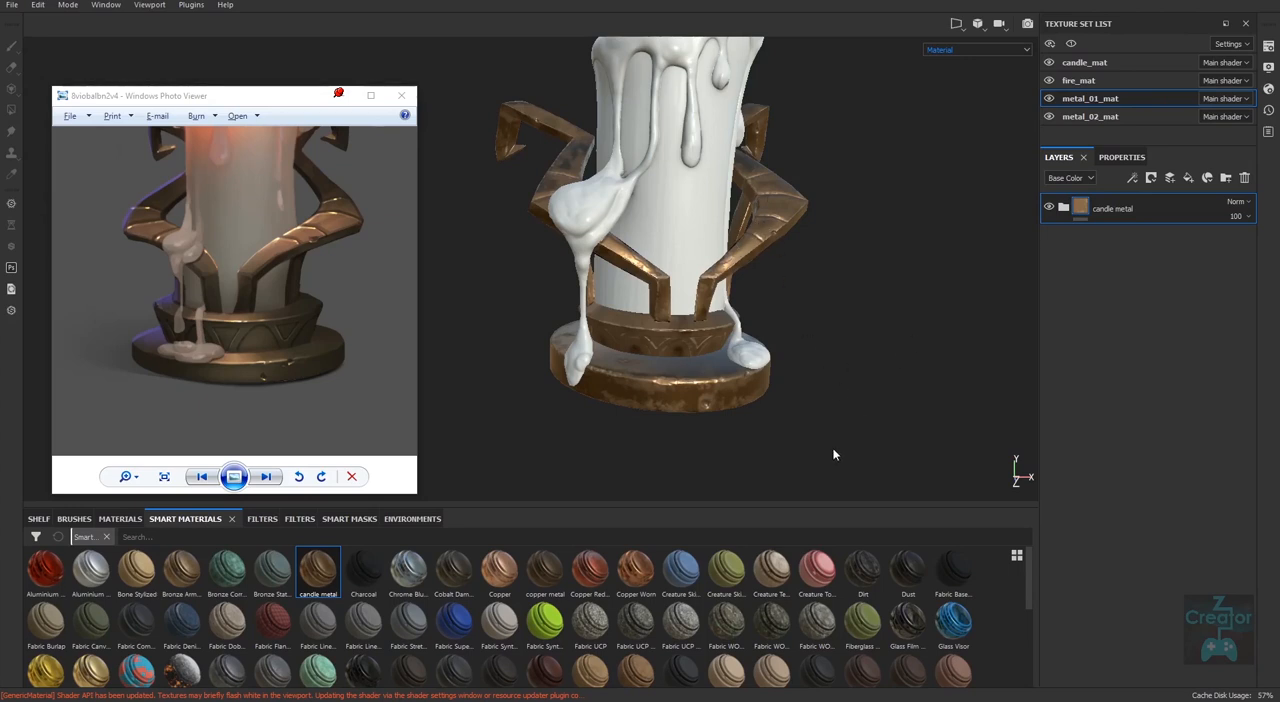
{"action": "left_click_drag", "start_coordinate": [857, 408], "coordinate": [880, 435], "text": "alt"}
{"action": "middle_click_drag", "start_coordinate": [880, 435], "coordinate": [838, 428], "text": "alt"}
{"action": "right_click_drag", "start_coordinate": [838, 428], "coordinate": [806, 420], "text": "alt"}
{"action": "middle_click_drag", "start_coordinate": [806, 420], "coordinate": [766, 414], "text": "alt"}
{"action": "right_click_drag", "start_coordinate": [766, 414], "coordinate": [742, 385], "text": "alt"}
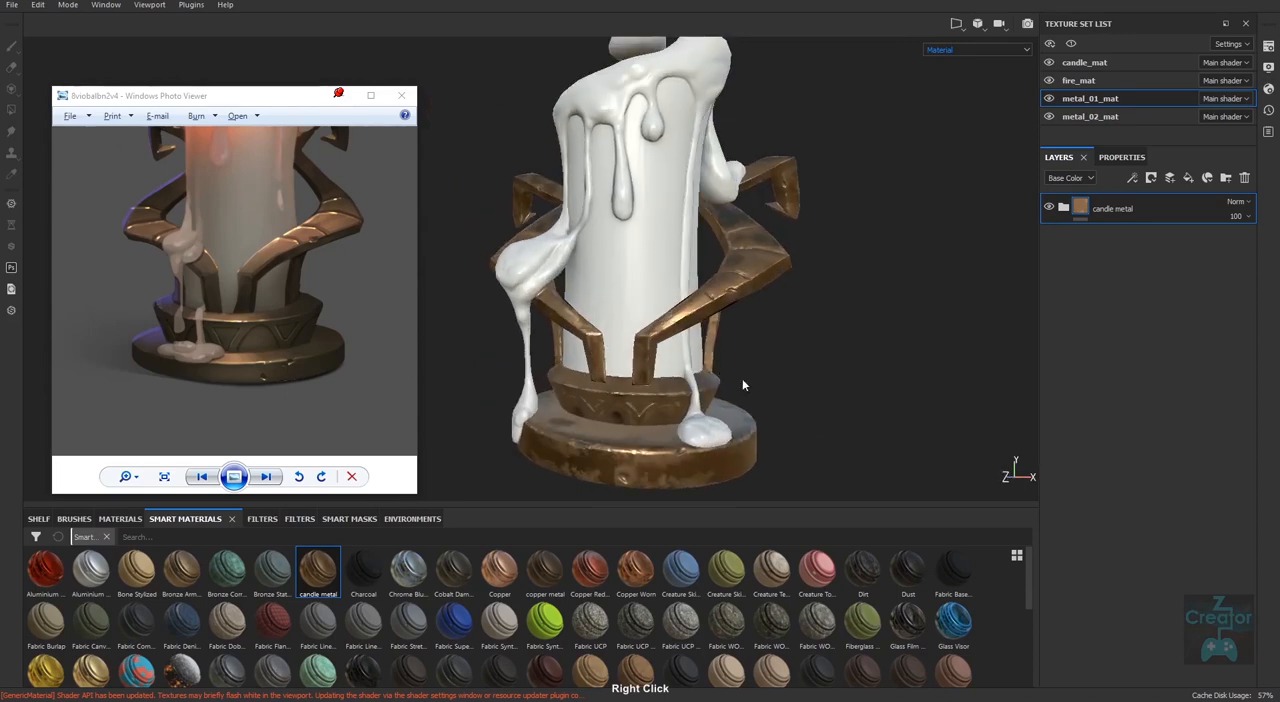
{"action": "middle_click_drag", "start_coordinate": [742, 385], "coordinate": [712, 408], "text": "alt"}
{"action": "right_click_drag", "start_coordinate": [712, 408], "coordinate": [630, 401], "text": "alt"}
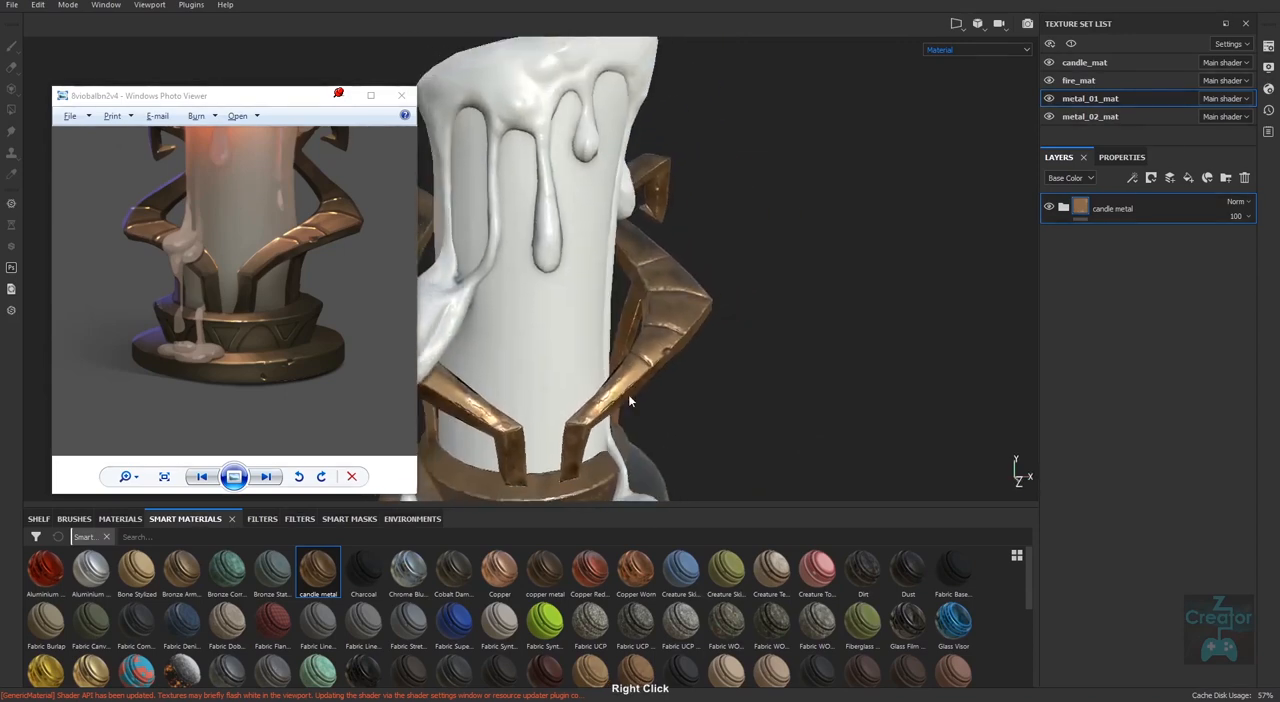
{"action": "middle_click_drag", "start_coordinate": [630, 401], "coordinate": [737, 386], "text": "alt"}
{"action": "right_click_drag", "start_coordinate": [737, 386], "coordinate": [763, 426], "text": "alt"}
{"action": "left_click_drag", "start_coordinate": [763, 426], "coordinate": [649, 403], "text": "alt"}
{"action": "right_click_drag", "start_coordinate": [649, 403], "coordinate": [651, 441], "text": "alt"}
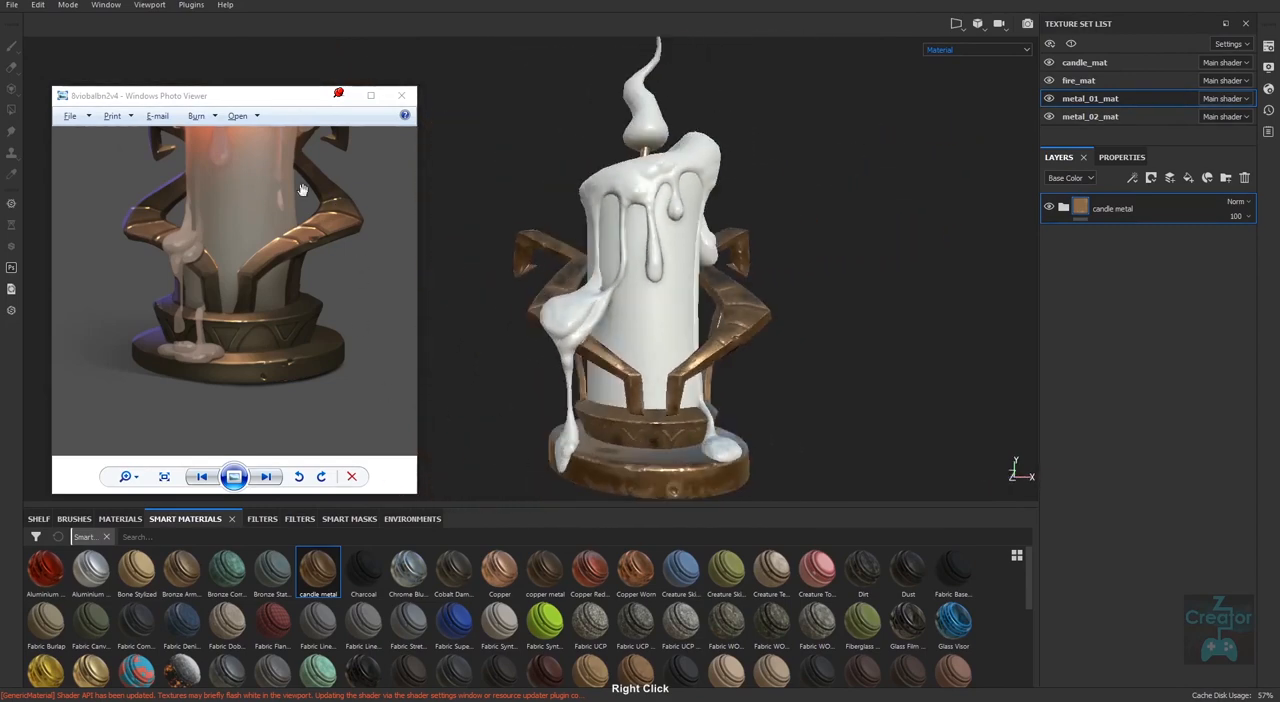
{"action": "right_click_drag", "start_coordinate": [854, 421], "coordinate": [754, 403], "text": "alt"}
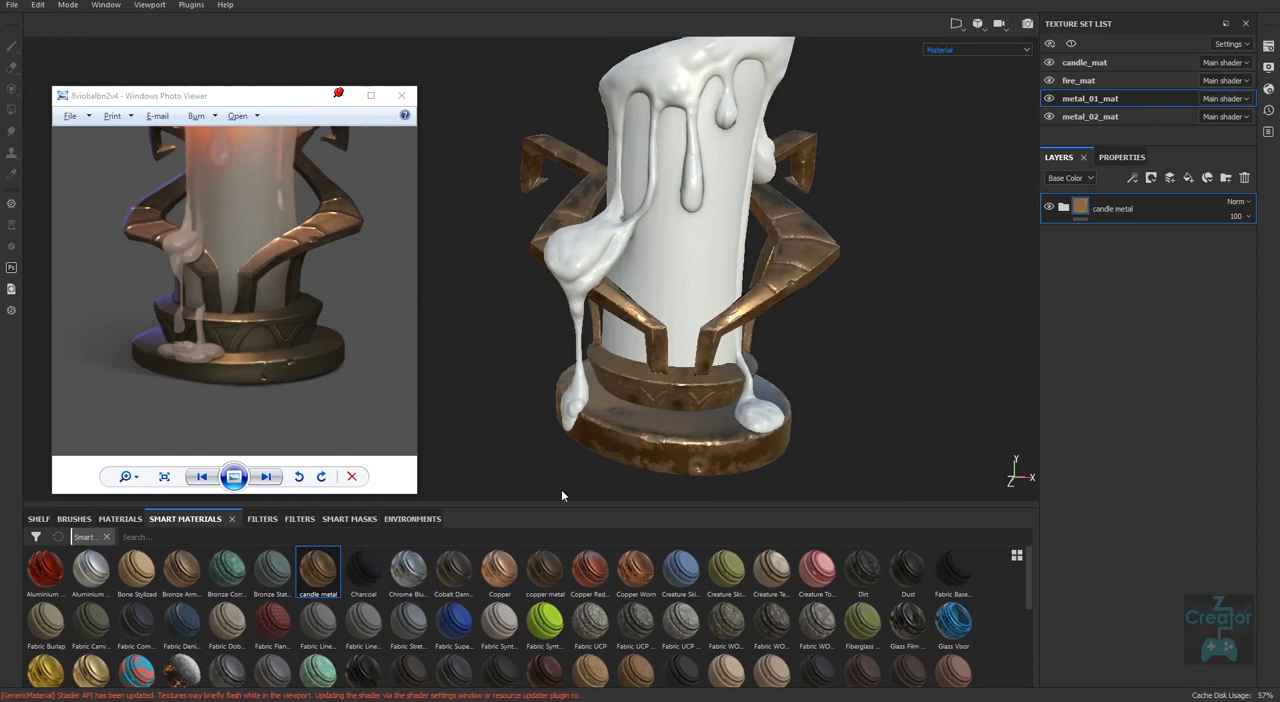
Delete the candle metal folder from metal_01_mat and review the layer stack of metal_02_mat.
{"action": "left_click", "coordinate": [1244, 177]}
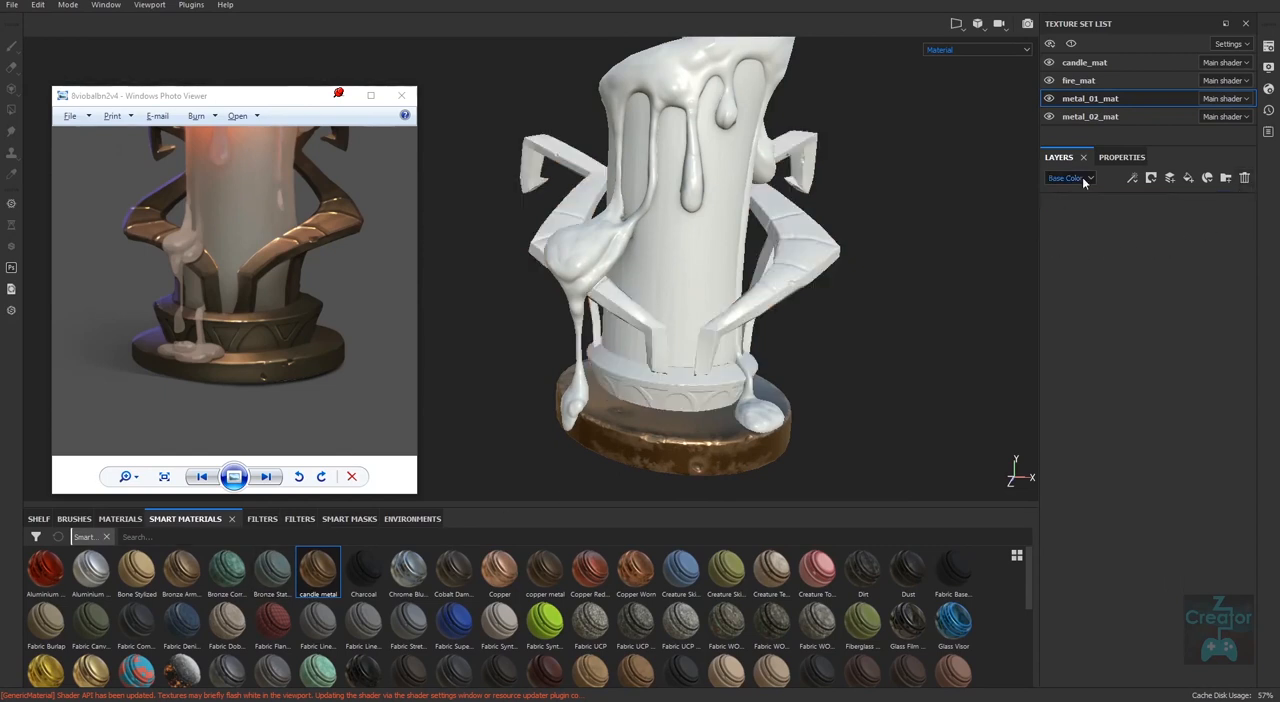
{"action": "left_click", "coordinate": [1090, 116]}
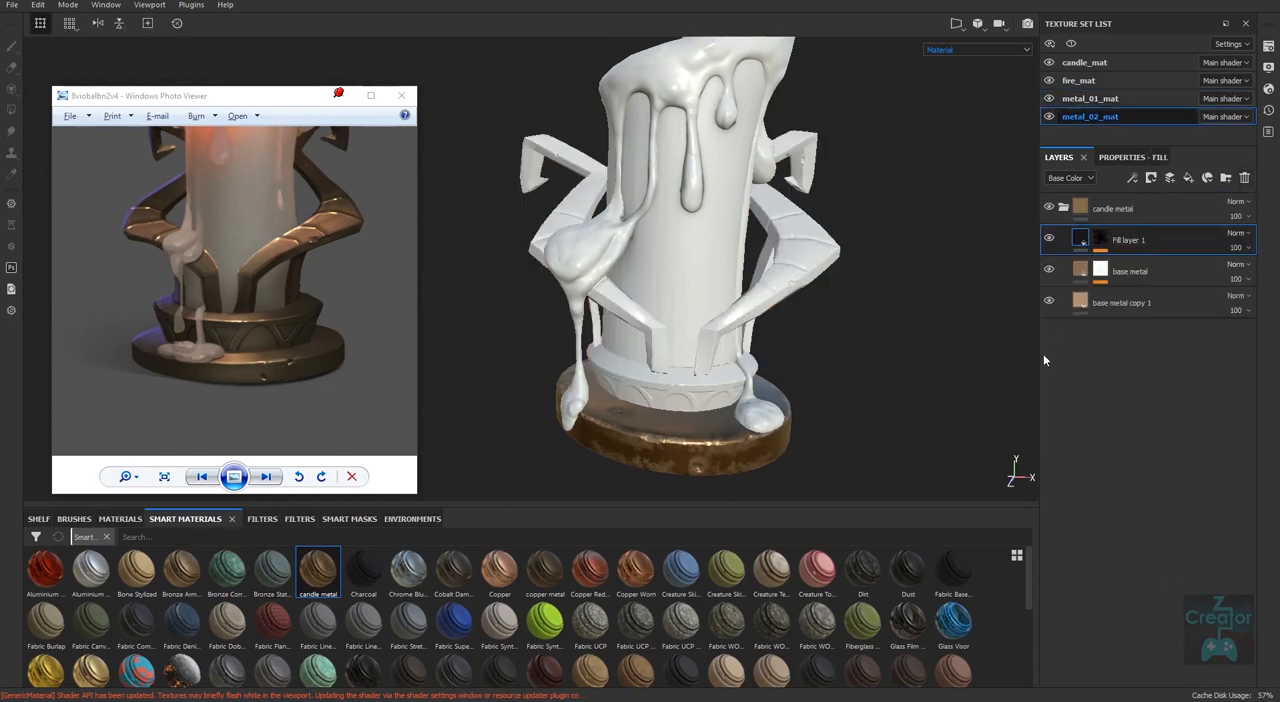
{"action": "left_click", "coordinate": [1064, 212]}
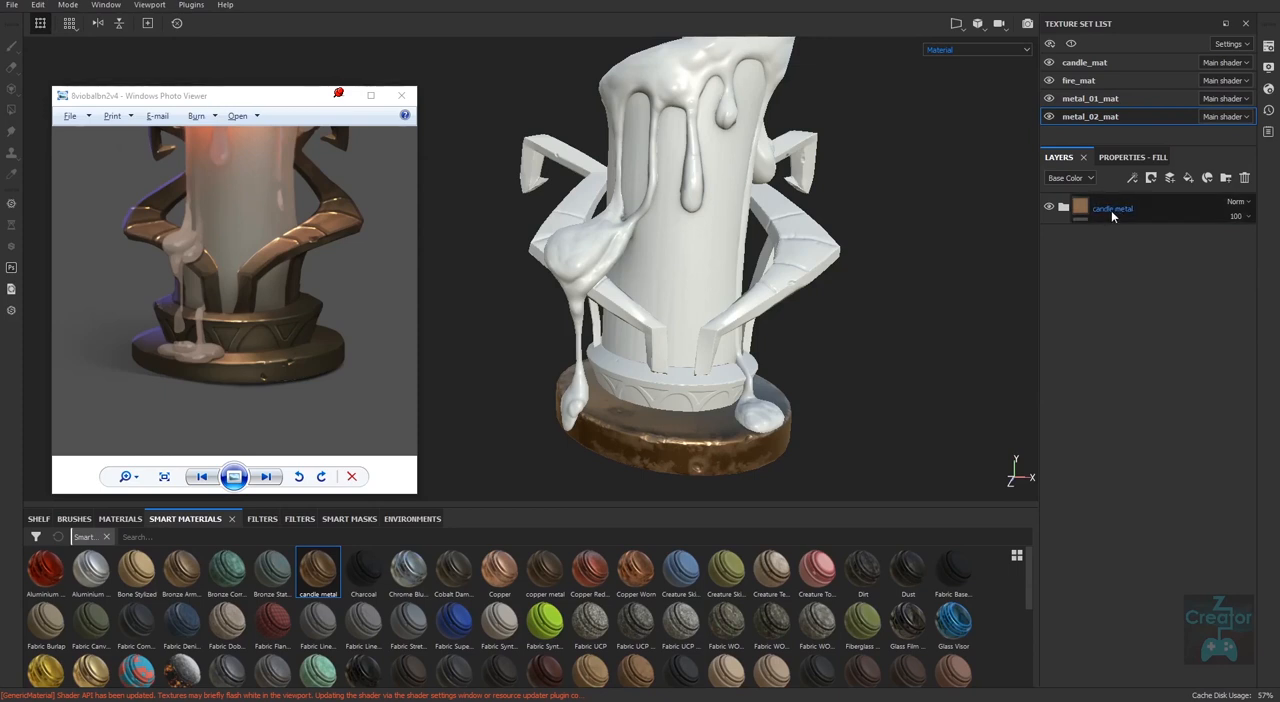
{"action": "left_click", "coordinate": [1120, 98]}
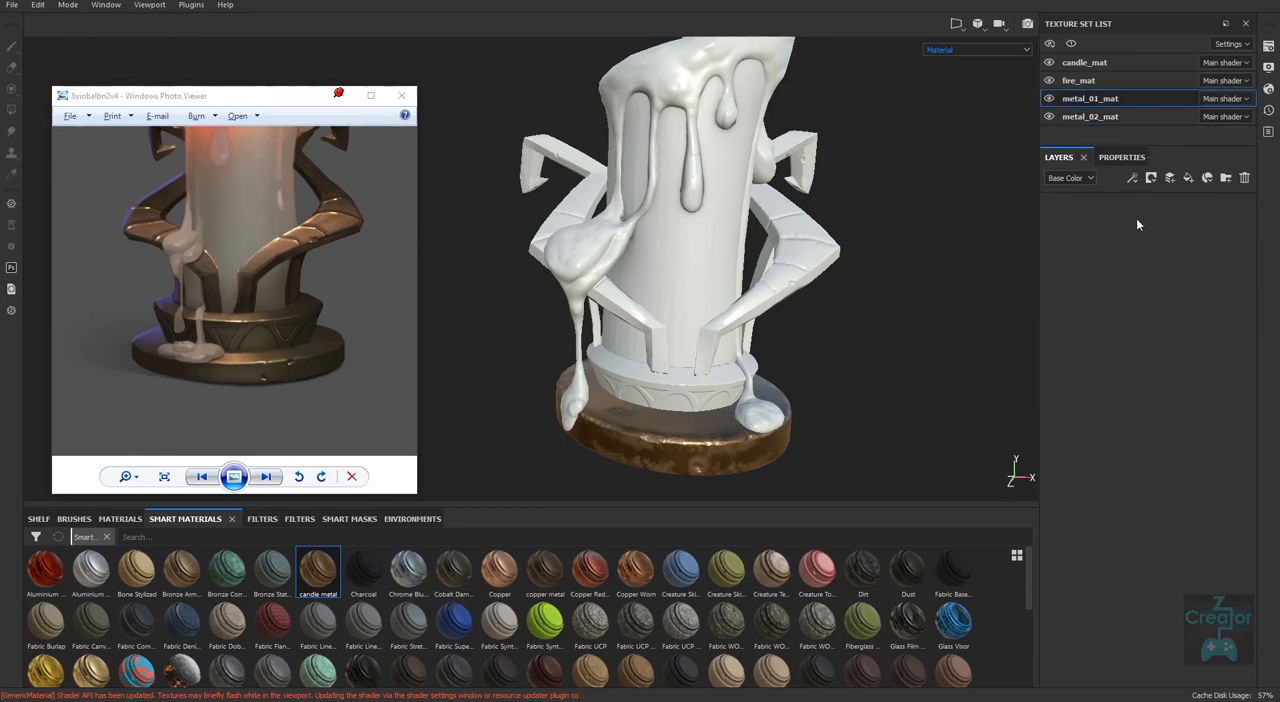
{"action": "left_click", "coordinate": [1098, 116]}
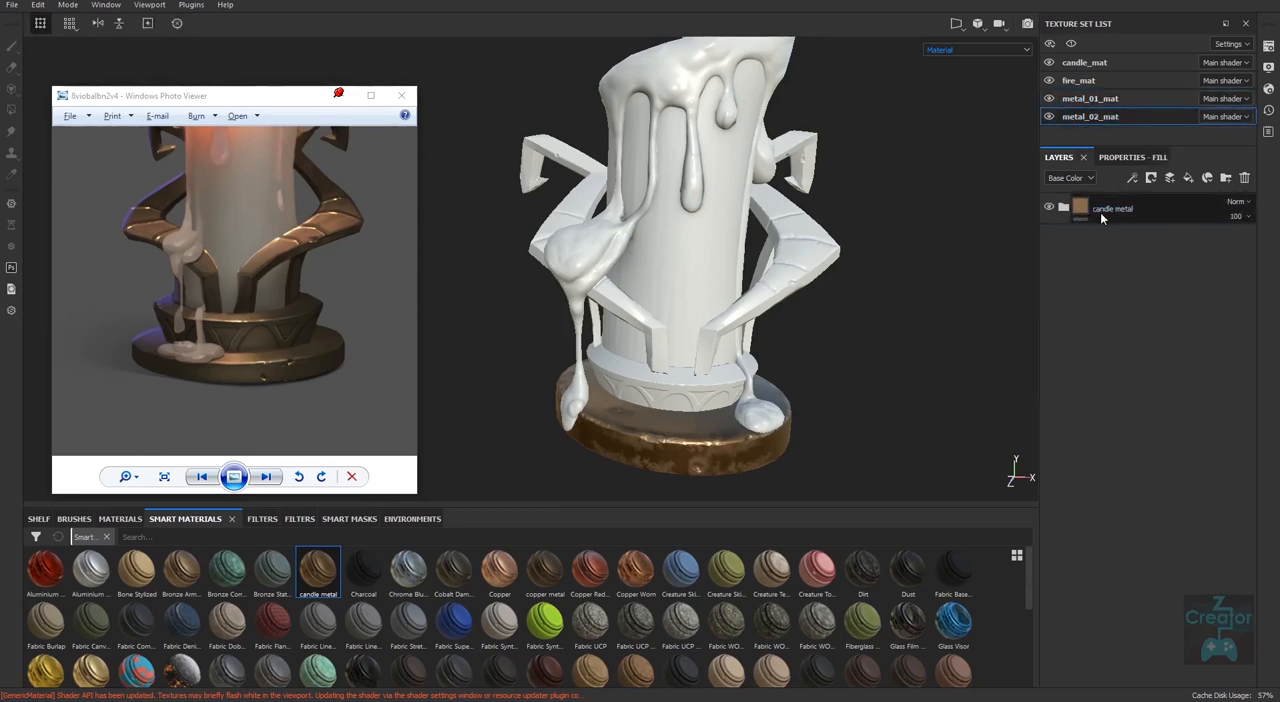
Copy the candle metal folder from metal_02_mat and paste it as an instance into metal_01_mat.
{"action": "right_click", "coordinate": [1116, 212]}
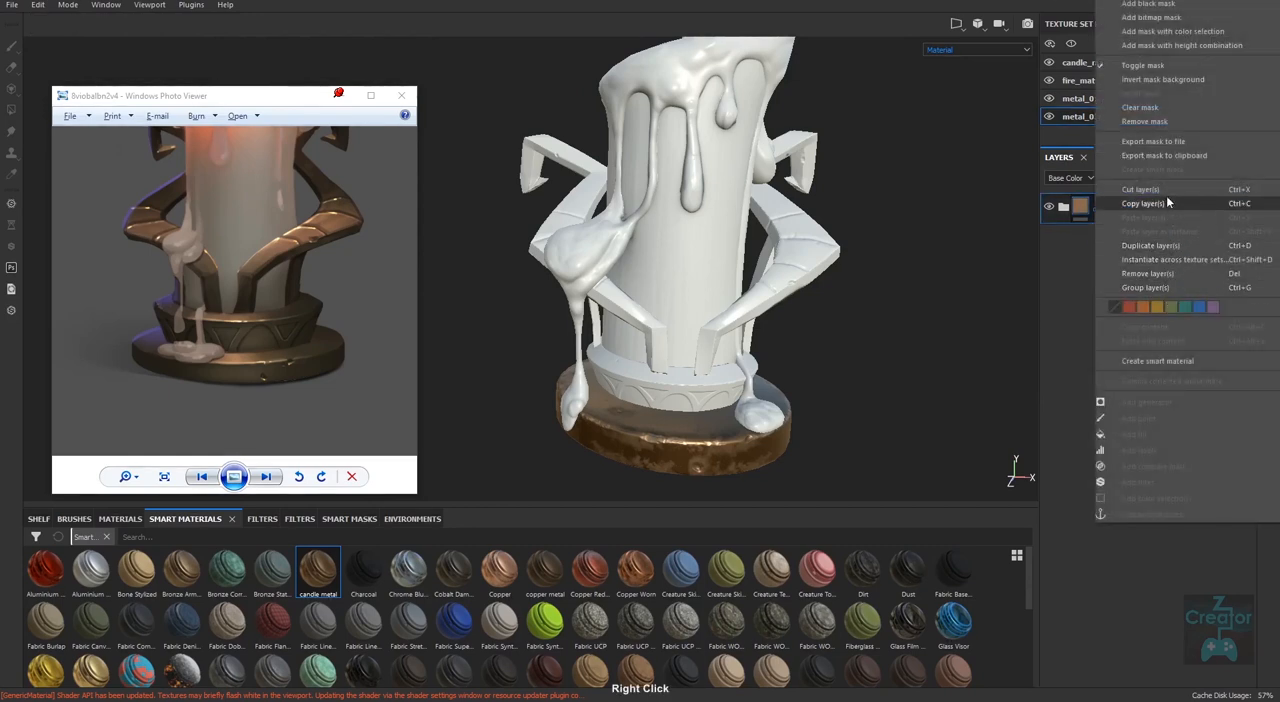
{"action": "left_click", "coordinate": [1165, 204]}
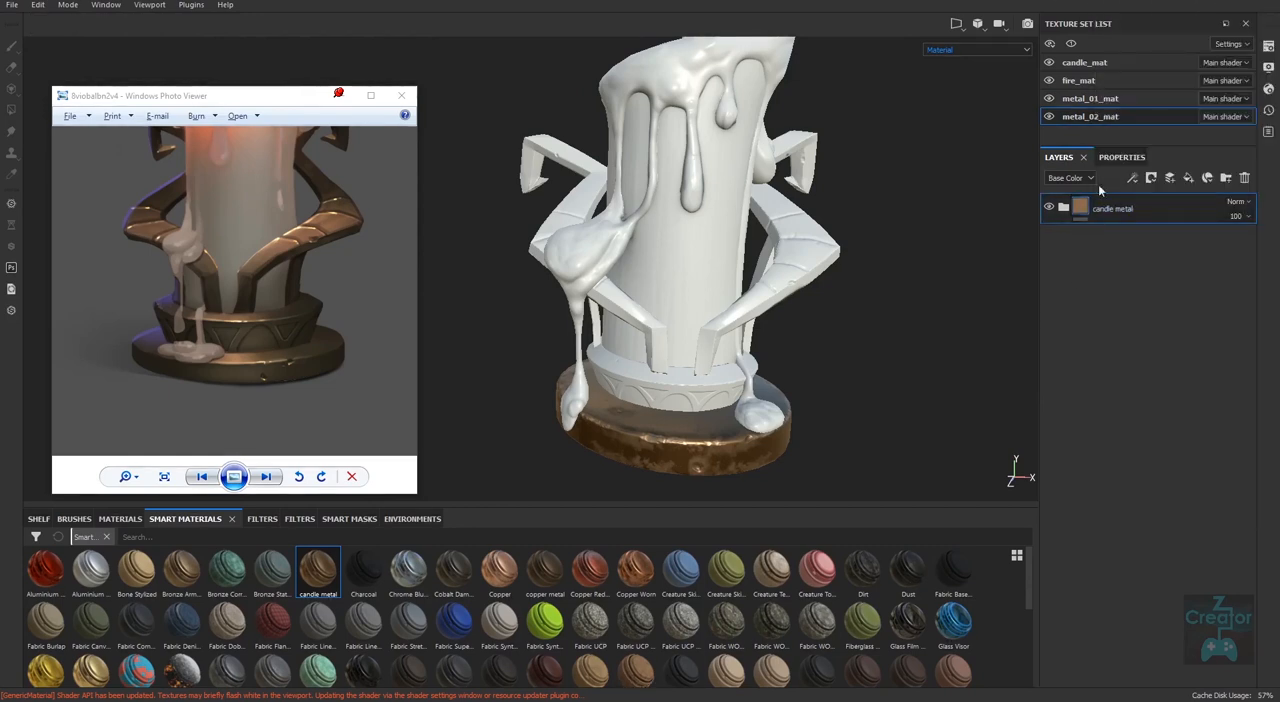
{"action": "left_click", "coordinate": [1100, 99]}
{"action": "right_click", "coordinate": [1131, 278]}
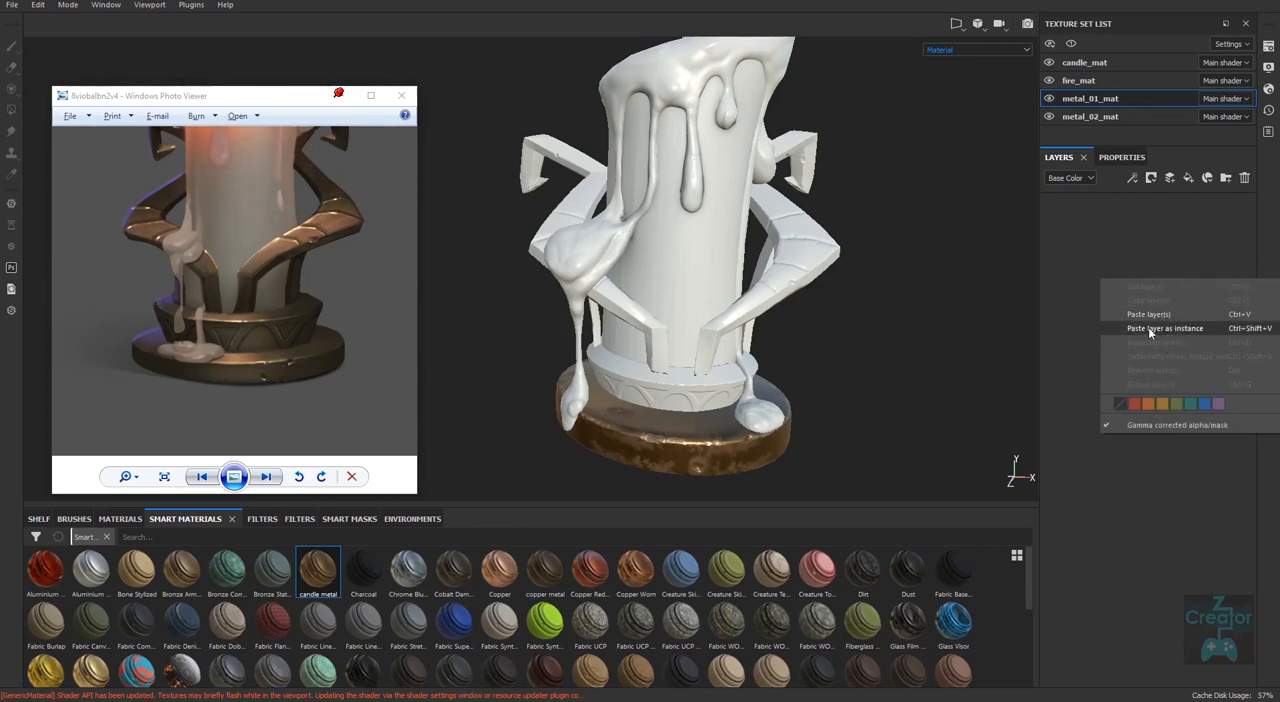
{"action": "left_click", "coordinate": [1190, 329]}
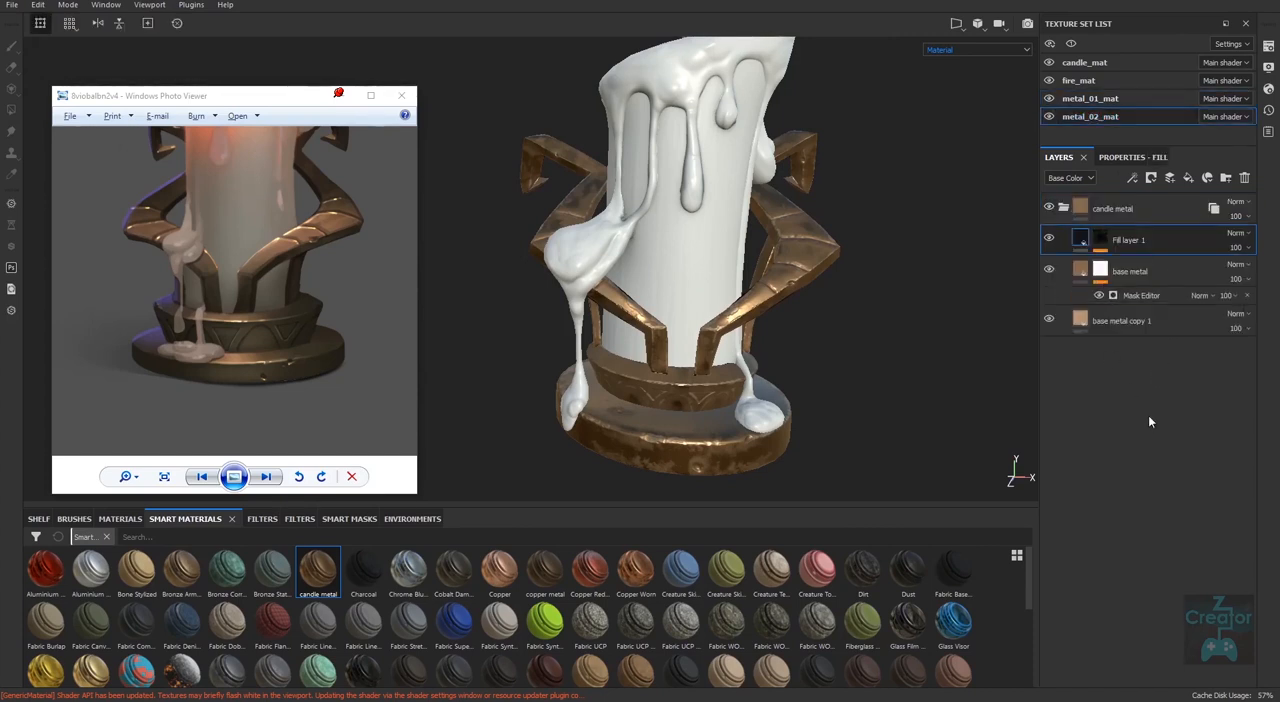
Try a much greater height on the base metal layer in metal_02_mat and set it back to 0.05.
{"action": "double_click", "coordinate": [1122, 272]}
{"action": "left_click", "coordinate": [1081, 270]}
{"action": "left_click", "coordinate": [1130, 157]}
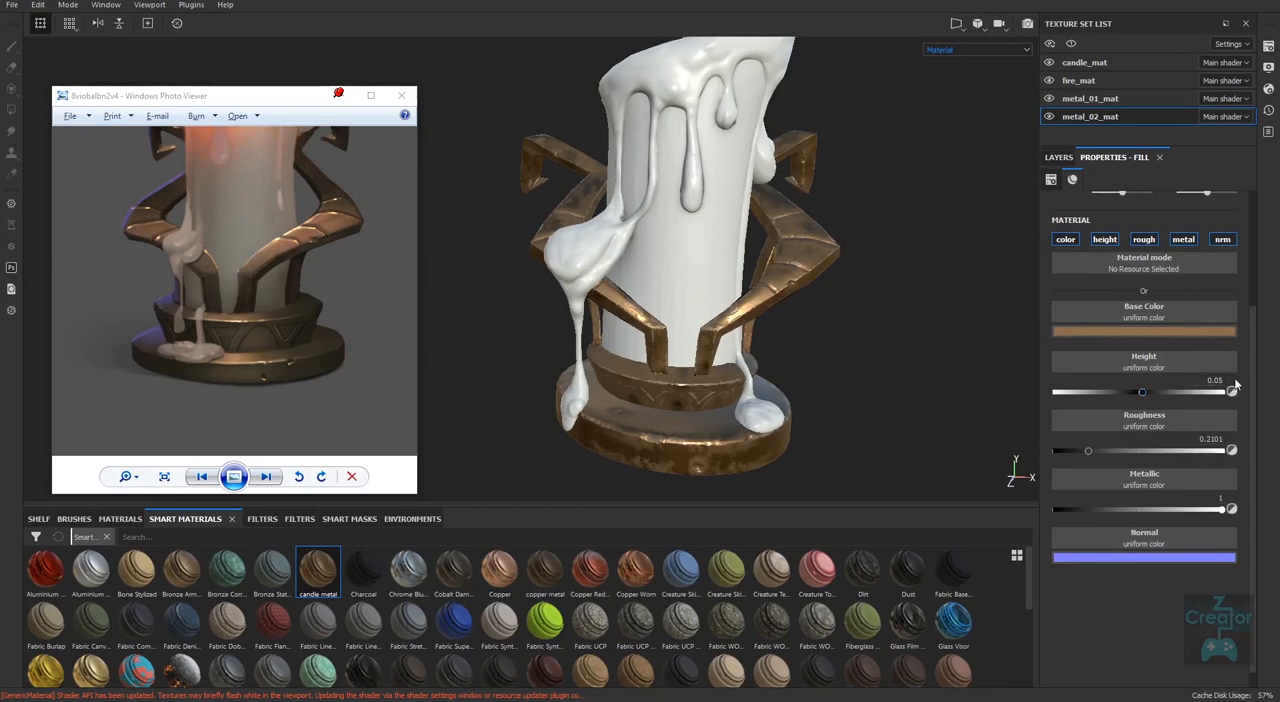
{"action": "left_click_drag", "start_coordinate": [805, 385], "coordinate": [803, 430], "text": "alt"}
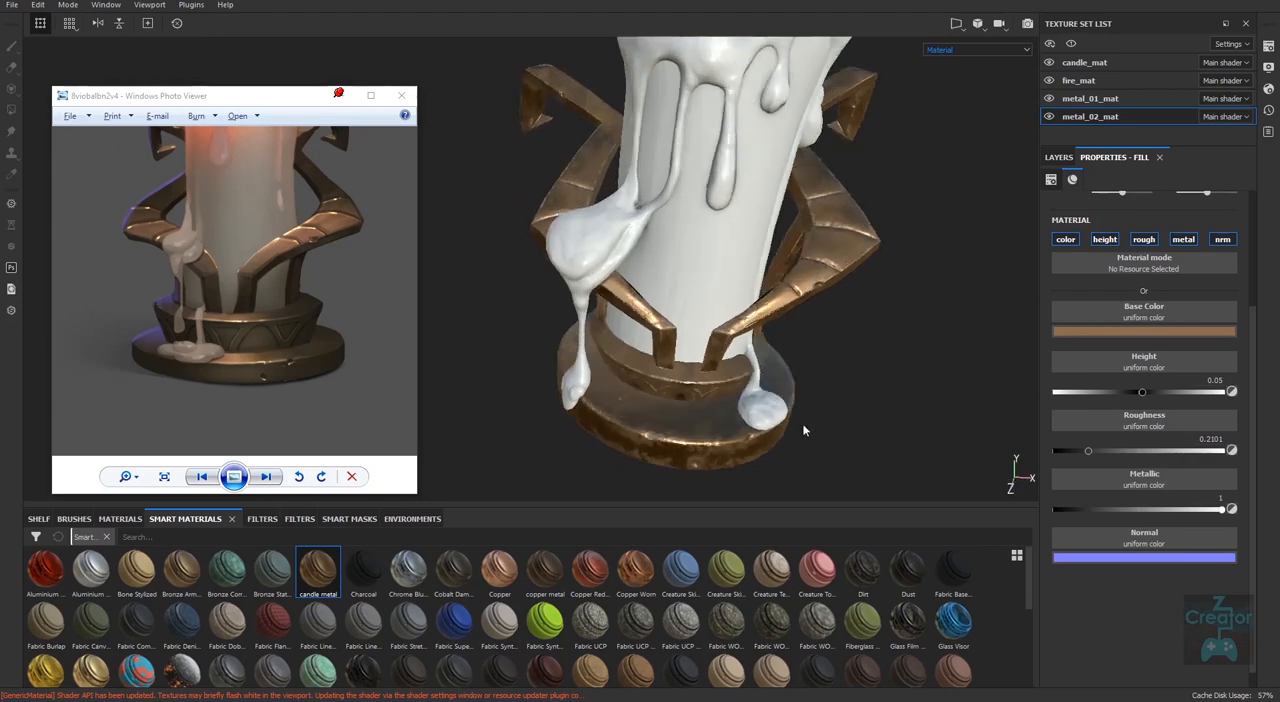
{"action": "middle_click_drag", "start_coordinate": [803, 430], "coordinate": [774, 410], "text": "alt"}
{"action": "right_click_drag", "start_coordinate": [774, 410], "coordinate": [815, 435], "text": "alt"}
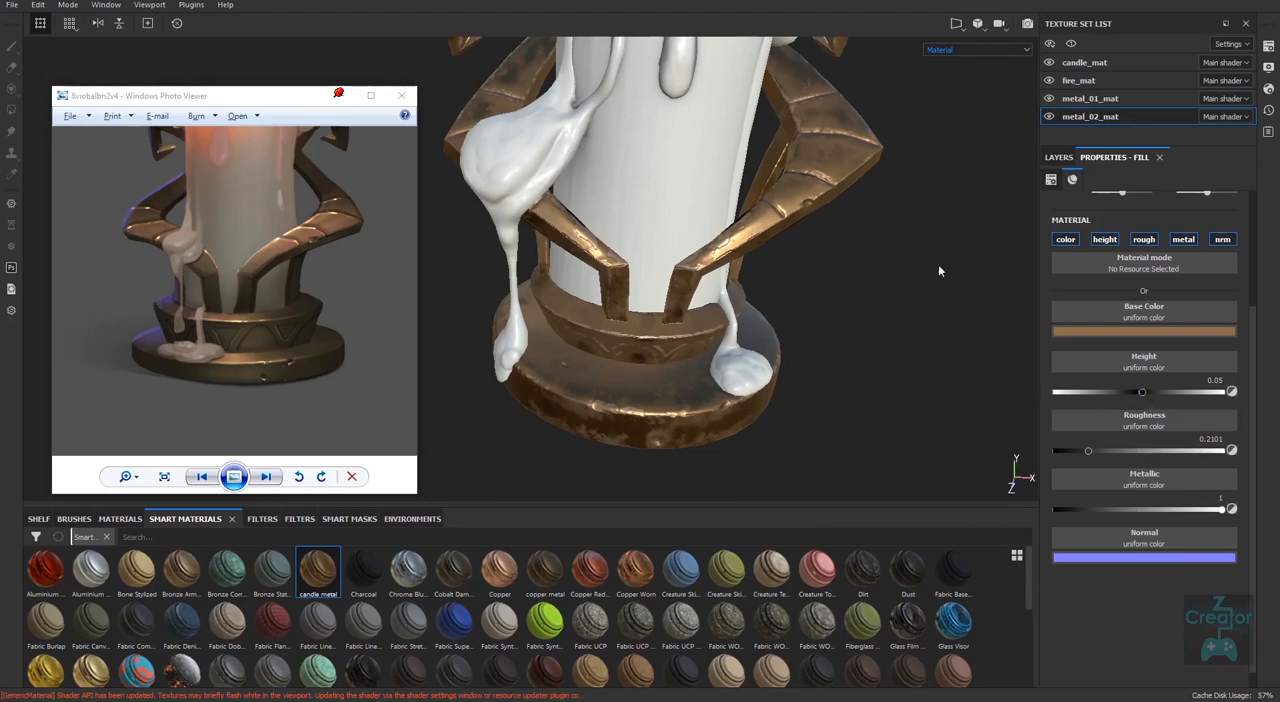
{"action": "left_click_drag", "start_coordinate": [1142, 391], "coordinate": [1222, 392]}
{"action": "type", "text": ".0"}
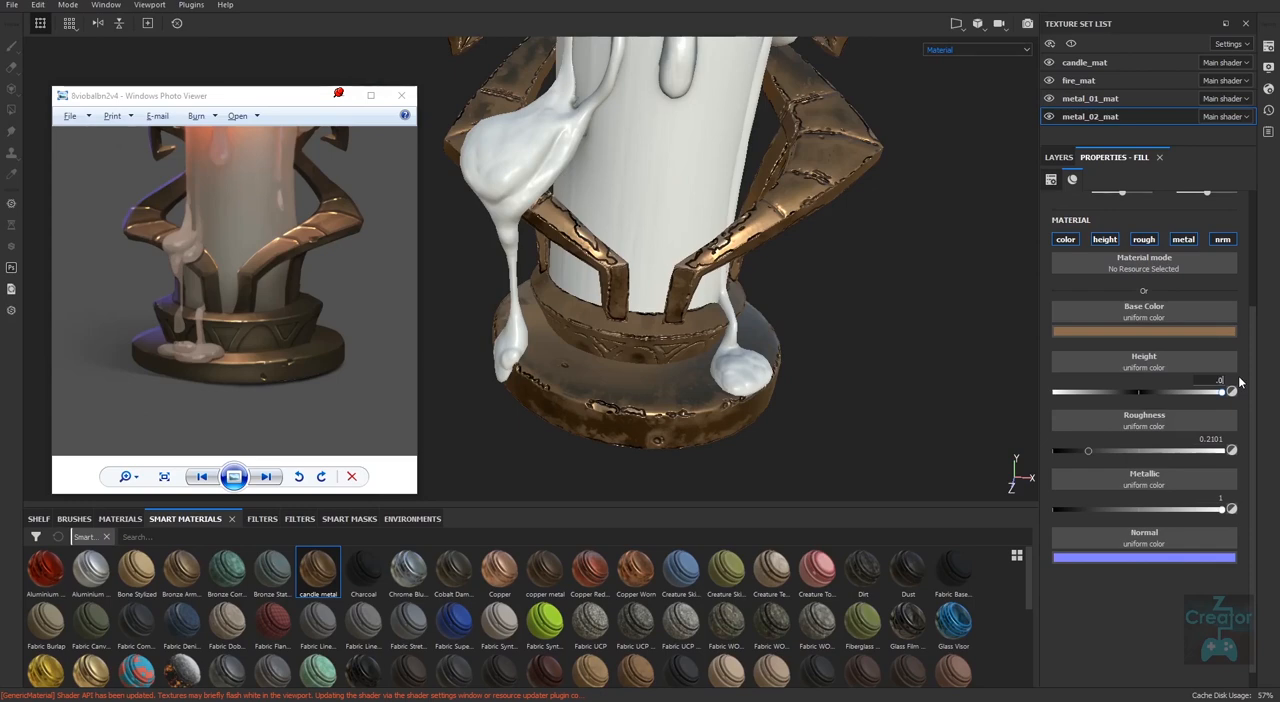
{"action": "key", "text": "Return"}
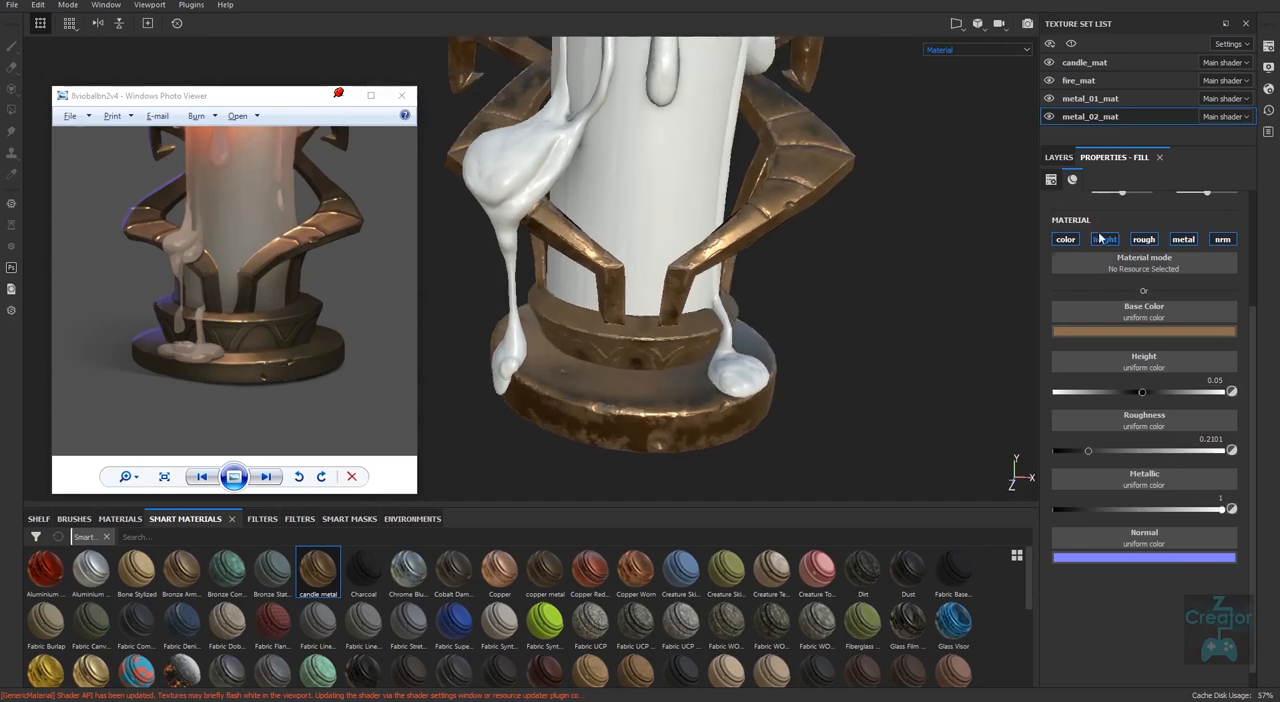
Compare the candle metal folder in metal_02_mat with its instance in metal_01_mat.
{"action": "left_click", "coordinate": [1059, 157]}
{"action": "left_click", "coordinate": [1063, 208]}
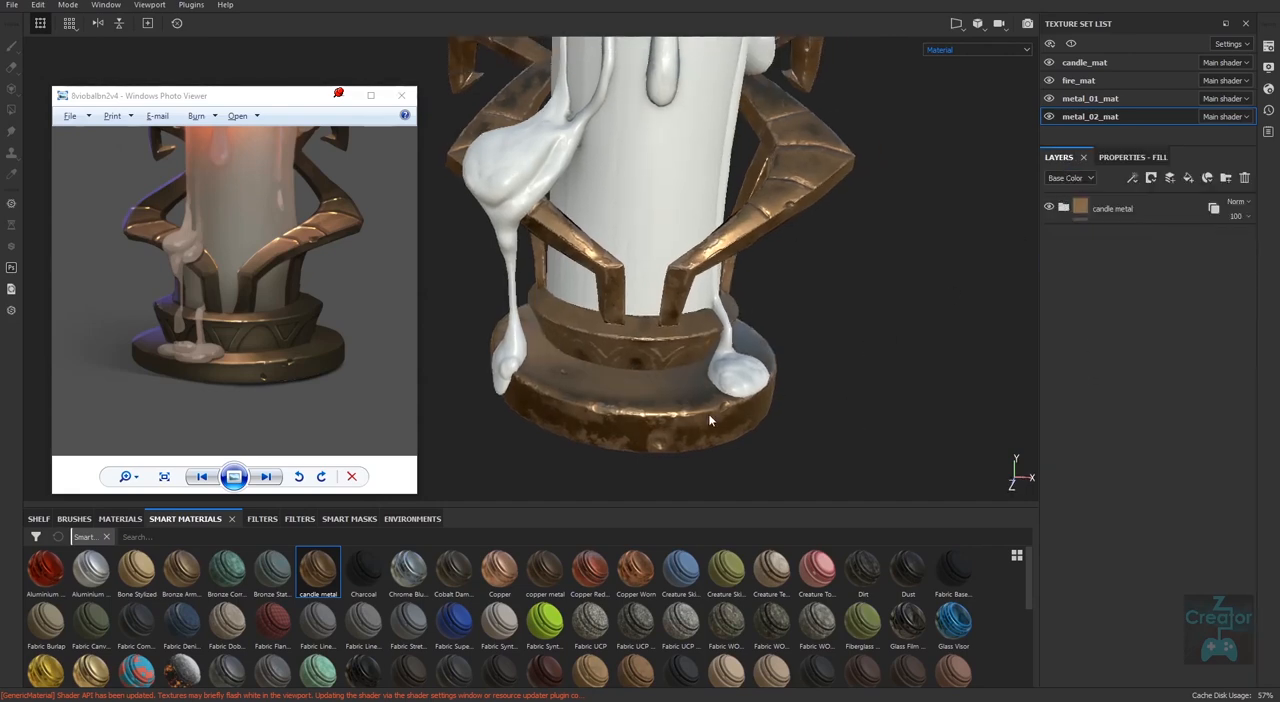
{"action": "left_click", "coordinate": [1104, 99]}
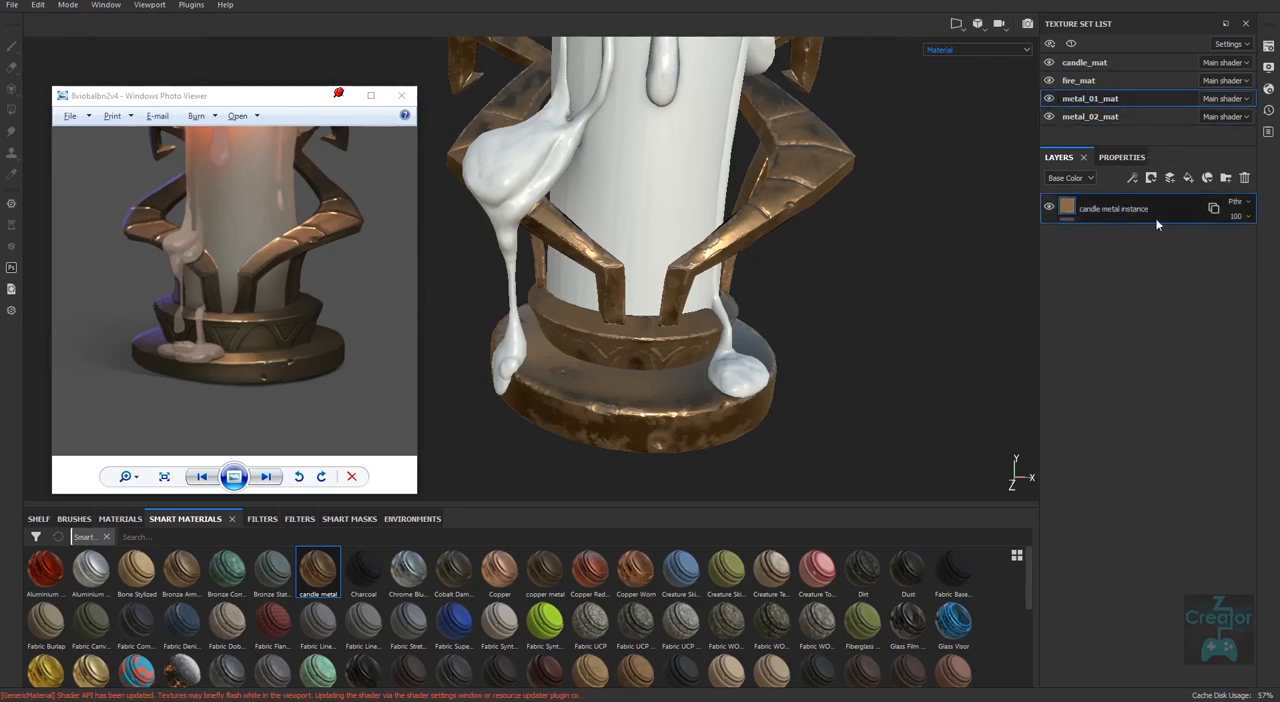
{"action": "left_click", "coordinate": [1136, 115]}
{"action": "left_click", "coordinate": [1064, 208]}
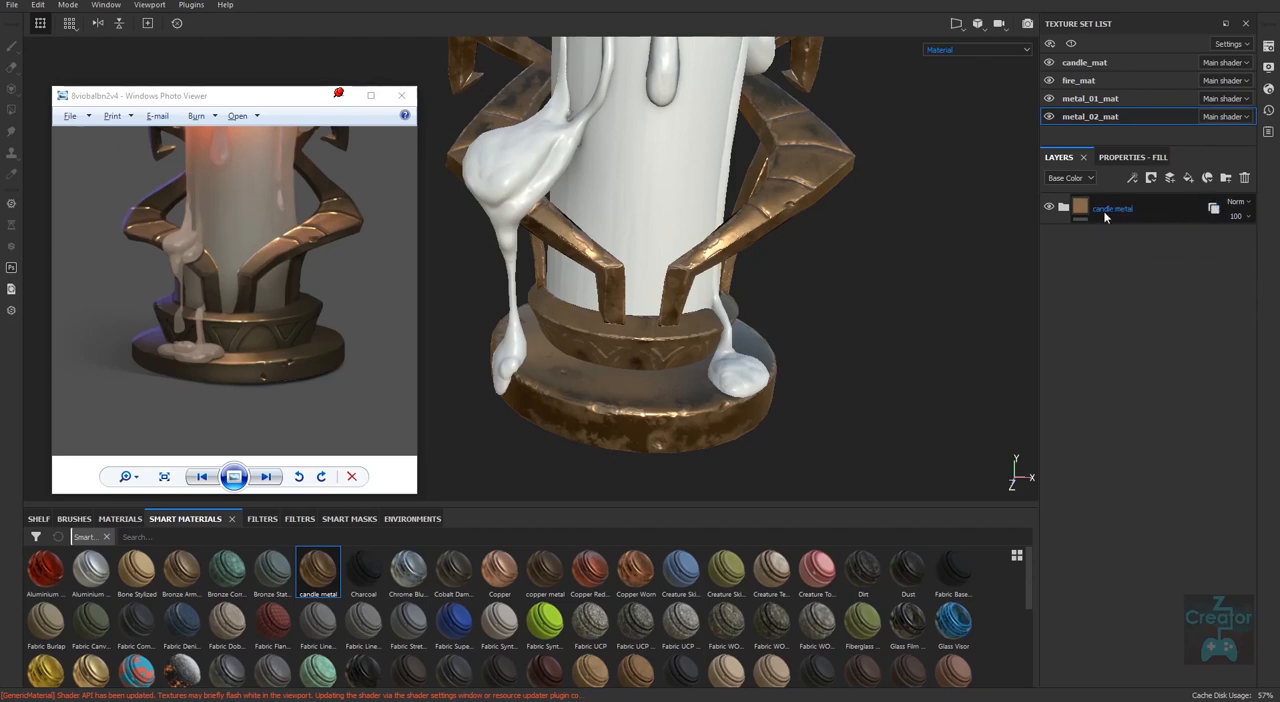
Replace the candle metal instance in metal_01_mat with the candle metal smart material.
{"action": "left_click", "coordinate": [1115, 98]}
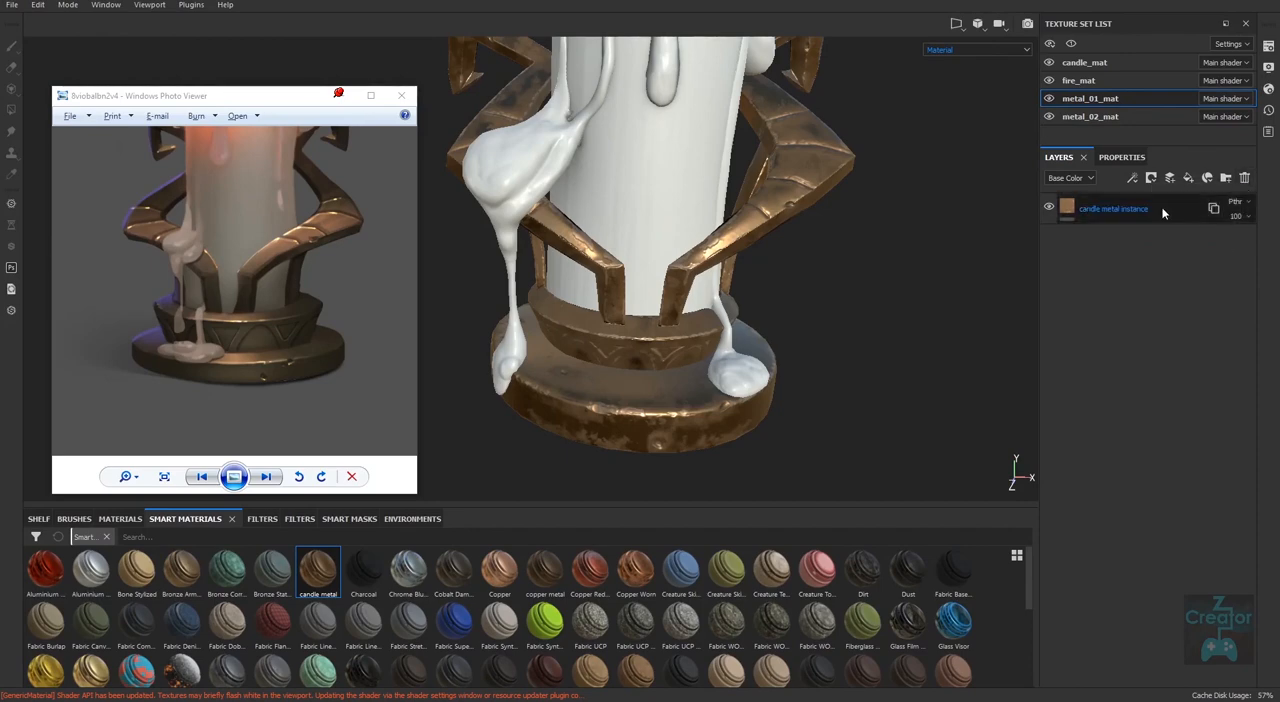
{"action": "left_click", "coordinate": [1245, 177]}
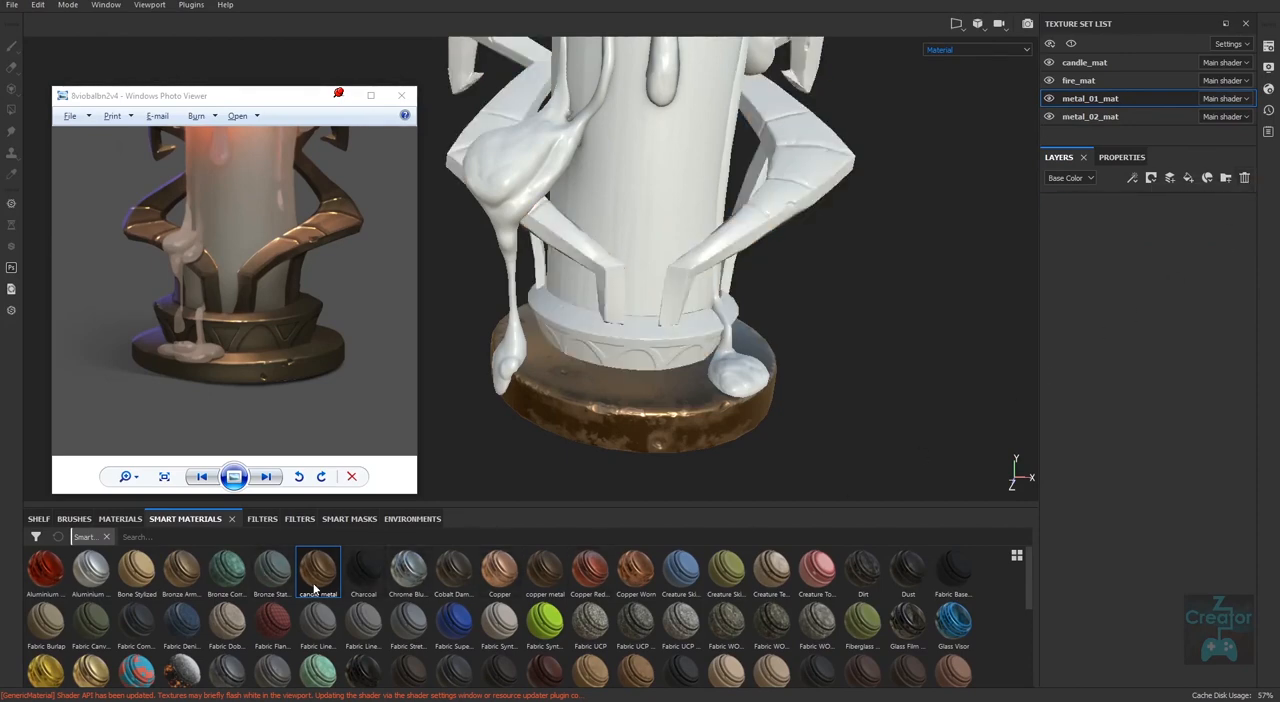
{"action": "left_click_drag", "start_coordinate": [318, 572], "coordinate": [1131, 252]}
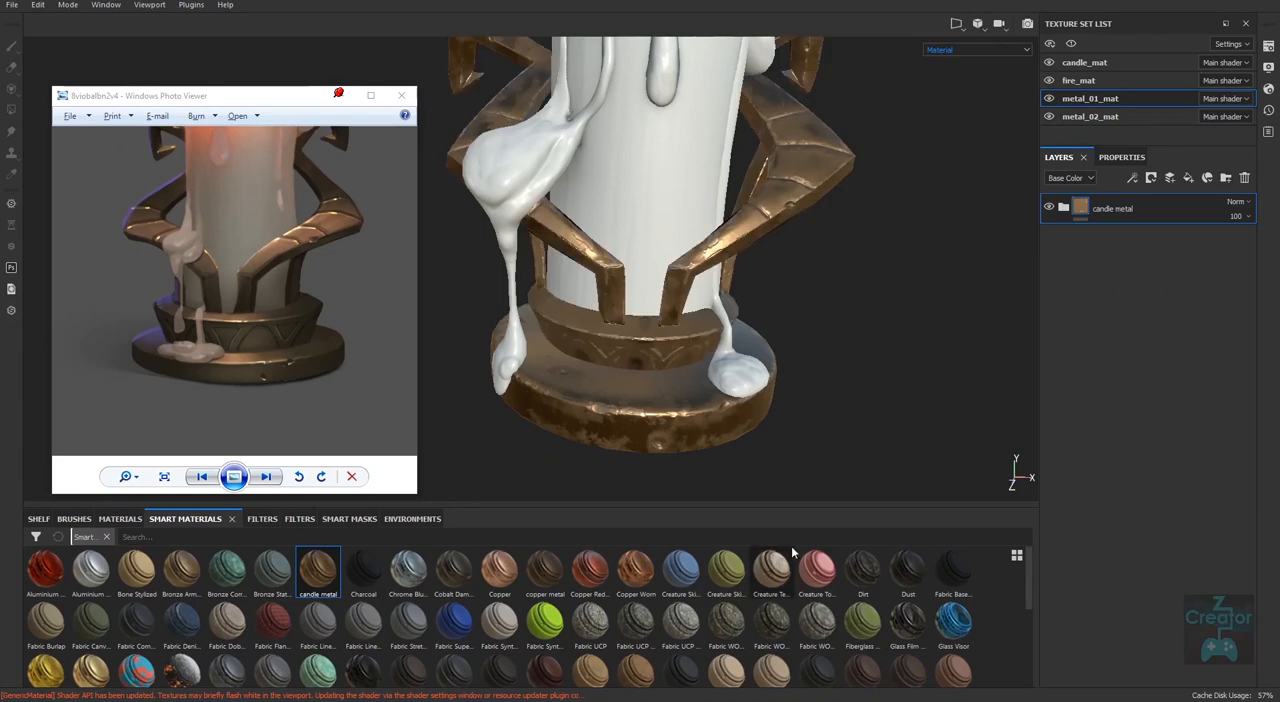
In the metal_01_mat base metal layer's Mask Editor generator, set Texture 2 to 0.16.
{"action": "left_click", "coordinate": [1124, 158]}
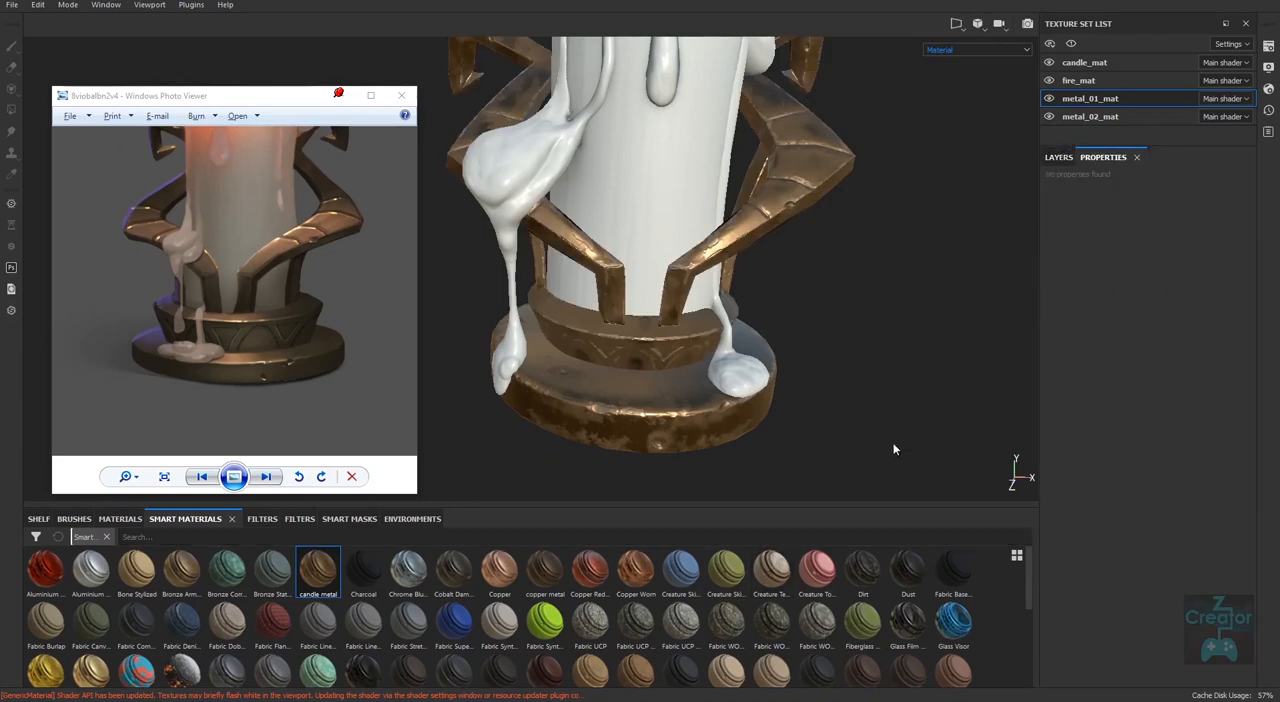
{"action": "left_click", "coordinate": [1077, 158]}
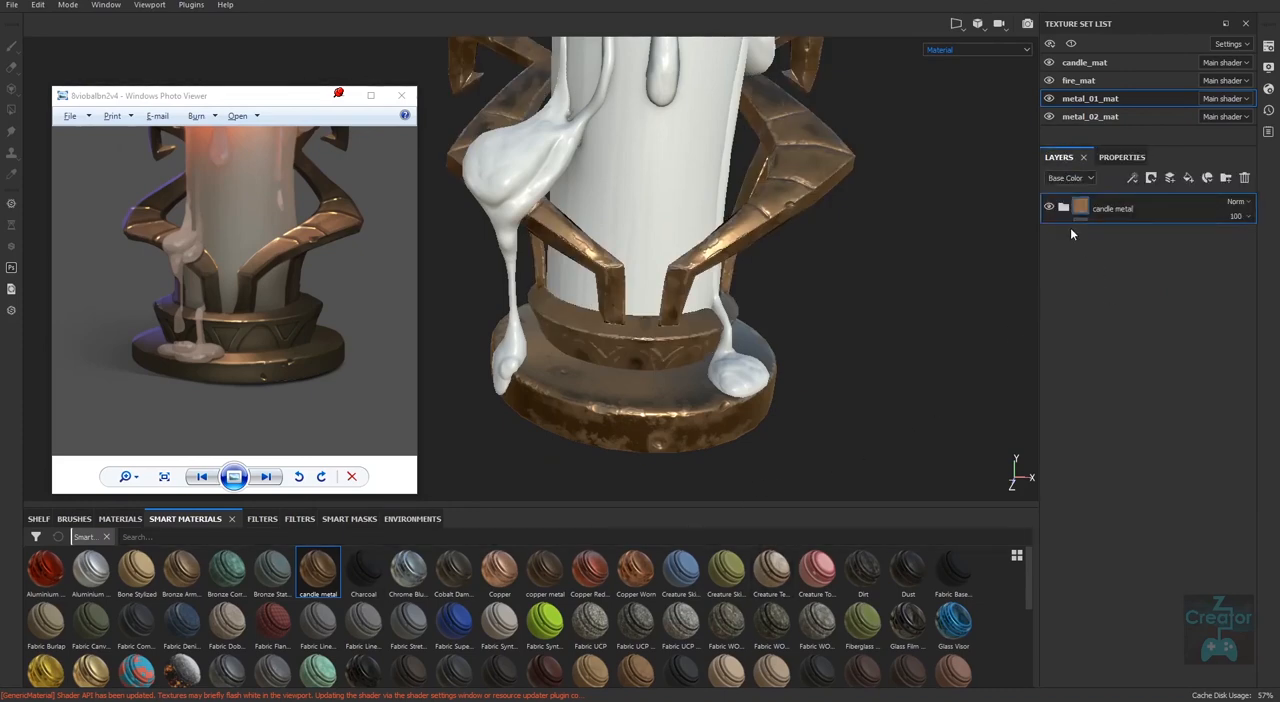
{"action": "left_click", "coordinate": [1100, 269]}
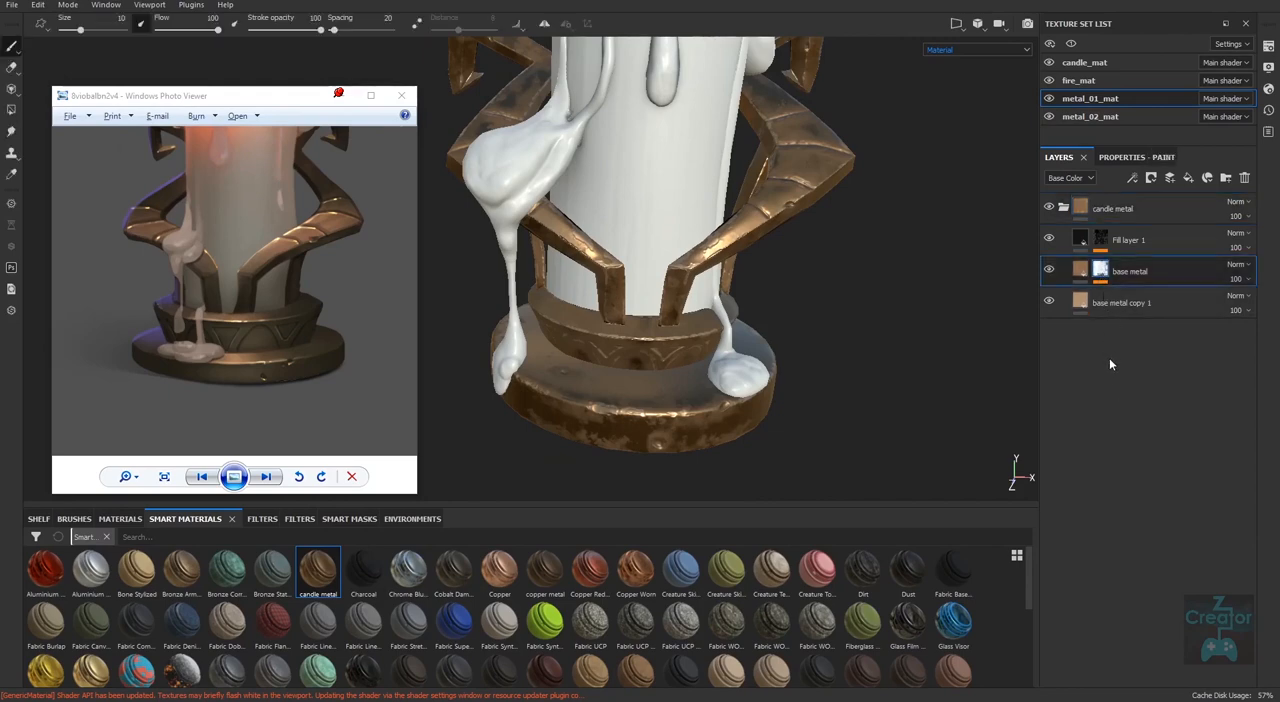
{"action": "left_click", "coordinate": [1156, 161]}
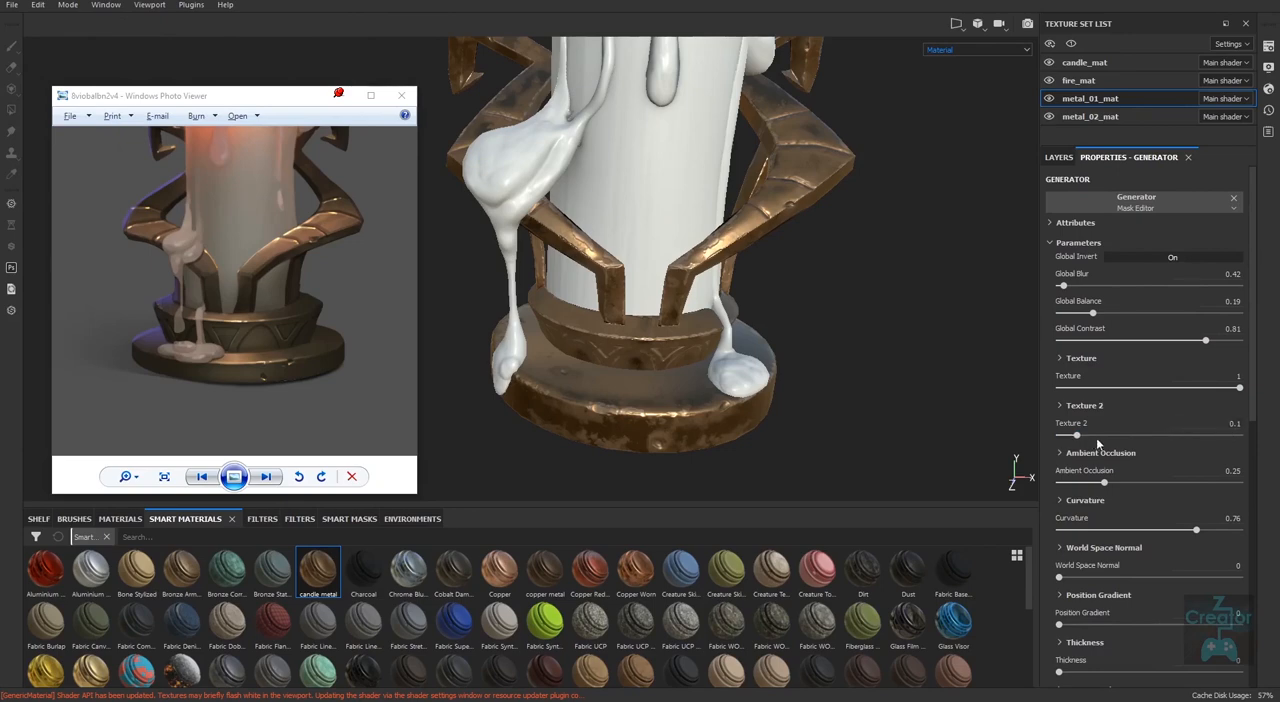
{"action": "left_click_drag", "start_coordinate": [1078, 437], "coordinate": [1040, 453]}
{"action": "left_click_drag", "start_coordinate": [1103, 449], "coordinate": [1078, 435]}
Examine the arms, collar and base of the candle holder from several angles and against the reference.
{"action": "left_click_drag", "start_coordinate": [853, 362], "coordinate": [877, 377], "text": "alt"}
{"action": "middle_click_drag", "start_coordinate": [877, 377], "coordinate": [806, 384], "text": "alt"}
{"action": "mouse_move", "coordinate": [806, 384]}
{"action": "right_mouse_down", "text": "shift"}
{"action": "mouse_move", "coordinate": [746, 403]}
{"action": "mouse_move", "coordinate": [807, 387]}
{"action": "right_mouse_up", "text": "shift"}
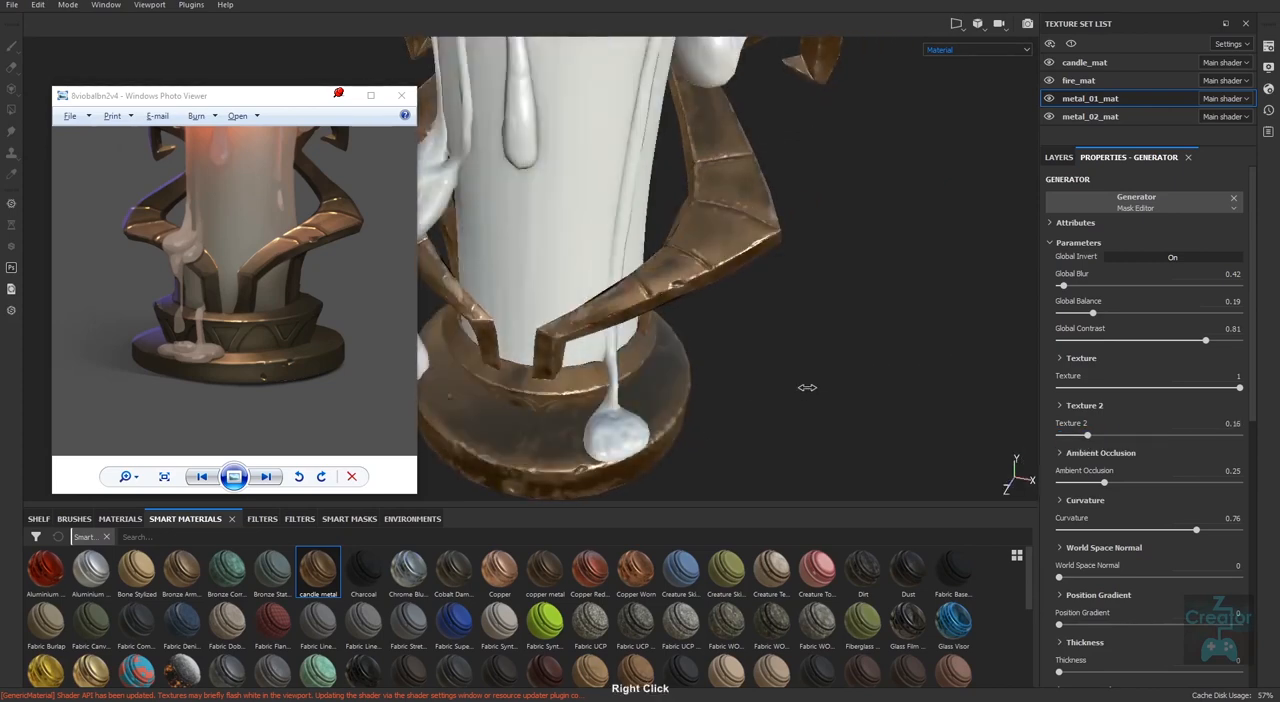
{"action": "left_click_drag", "start_coordinate": [807, 387], "coordinate": [650, 320], "text": "alt"}
{"action": "right_click_drag", "start_coordinate": [650, 320], "coordinate": [556, 398], "text": "alt"}
{"action": "middle_click_drag", "start_coordinate": [686, 388], "coordinate": [806, 380], "text": "alt"}
{"action": "right_click_drag", "start_coordinate": [806, 380], "coordinate": [754, 403], "text": "alt"}
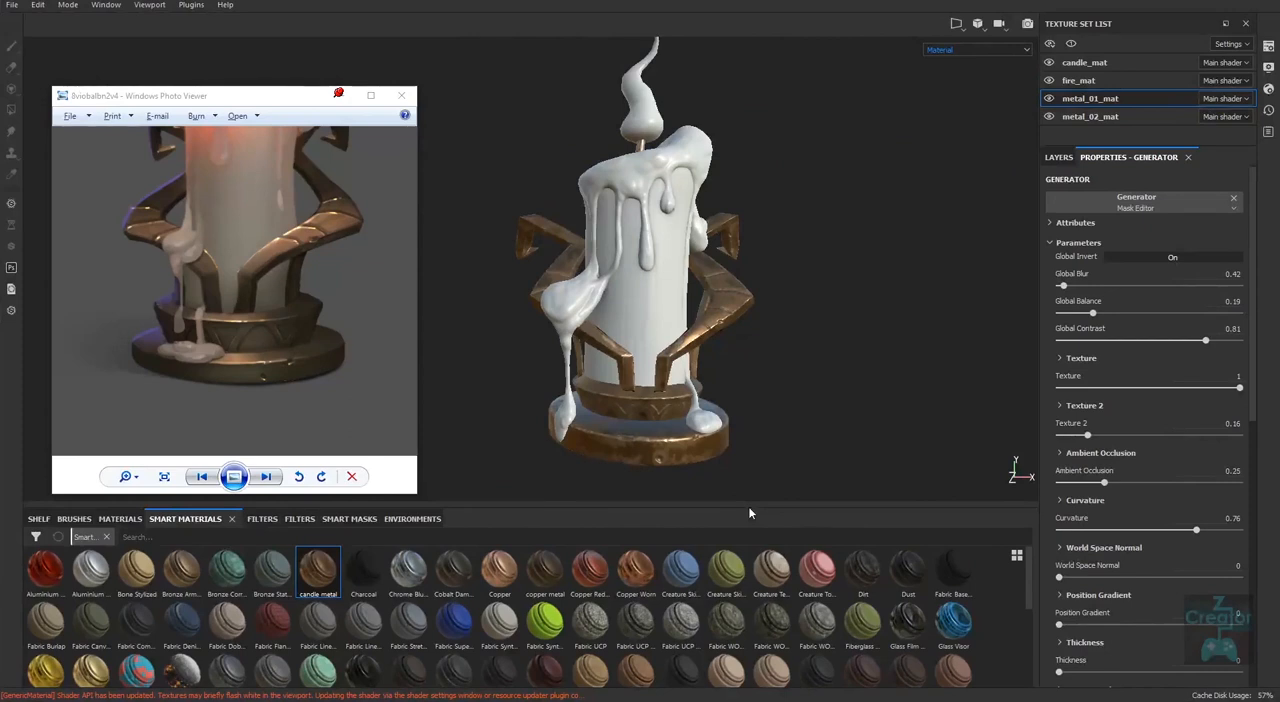
Enlarge the reference image and centre it on the candle holder's lower arms, collar and base.
{"action": "left_click", "coordinate": [143, 479]}
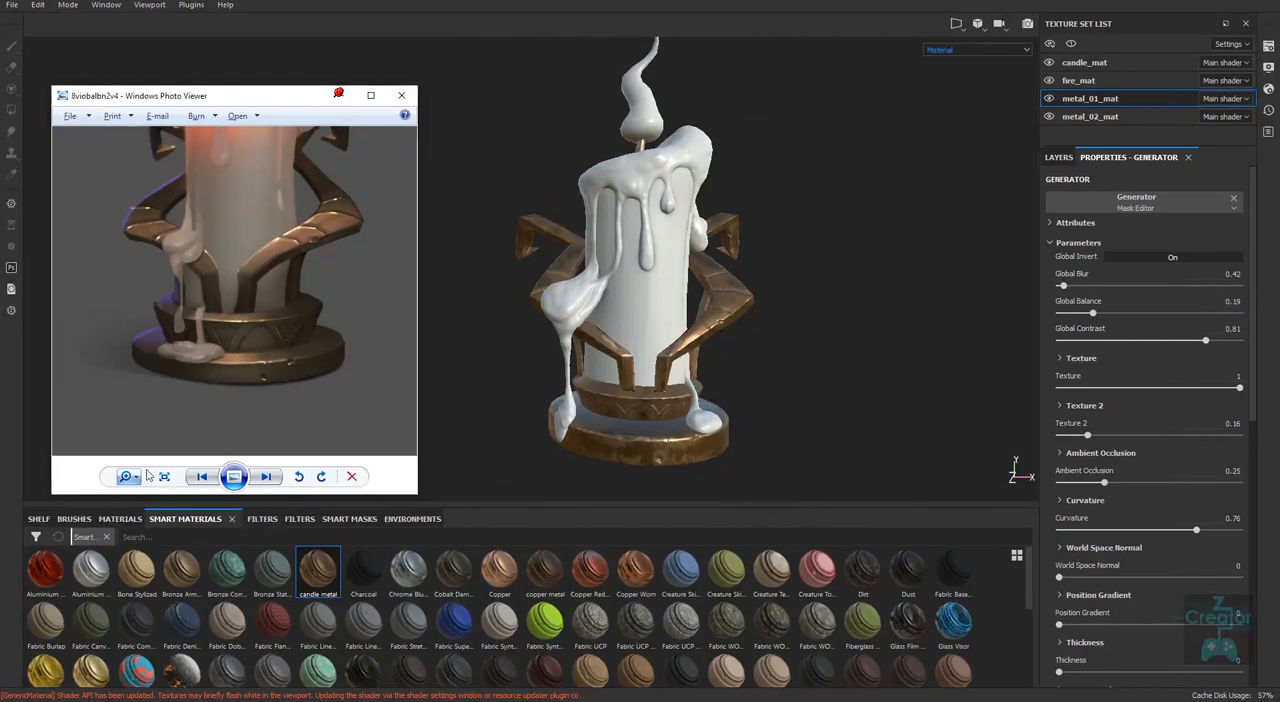
{"action": "scroll", "coordinate": [143, 479], "scroll_direction": "down", "scroll_amount": 2}
{"action": "left_click", "coordinate": [135, 480]}
{"action": "left_click_drag", "start_coordinate": [138, 483], "coordinate": [138, 472]}
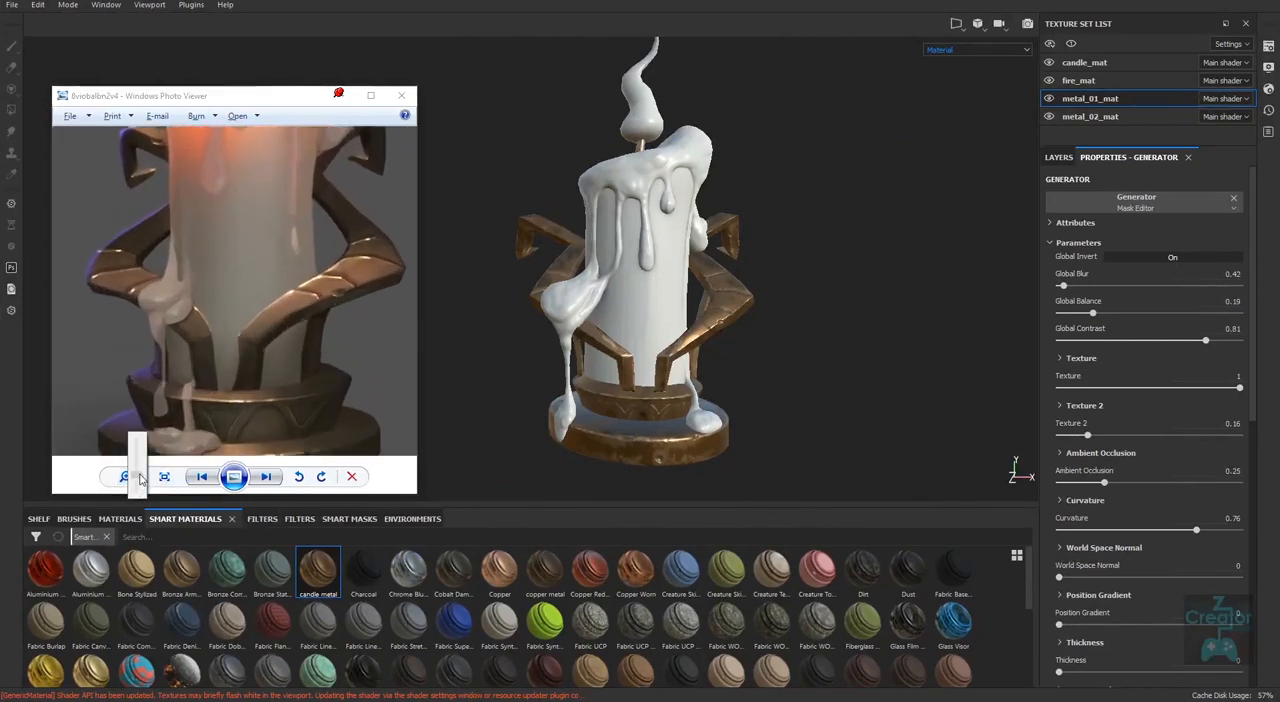
{"action": "left_click_drag", "start_coordinate": [255, 447], "coordinate": [267, 383]}
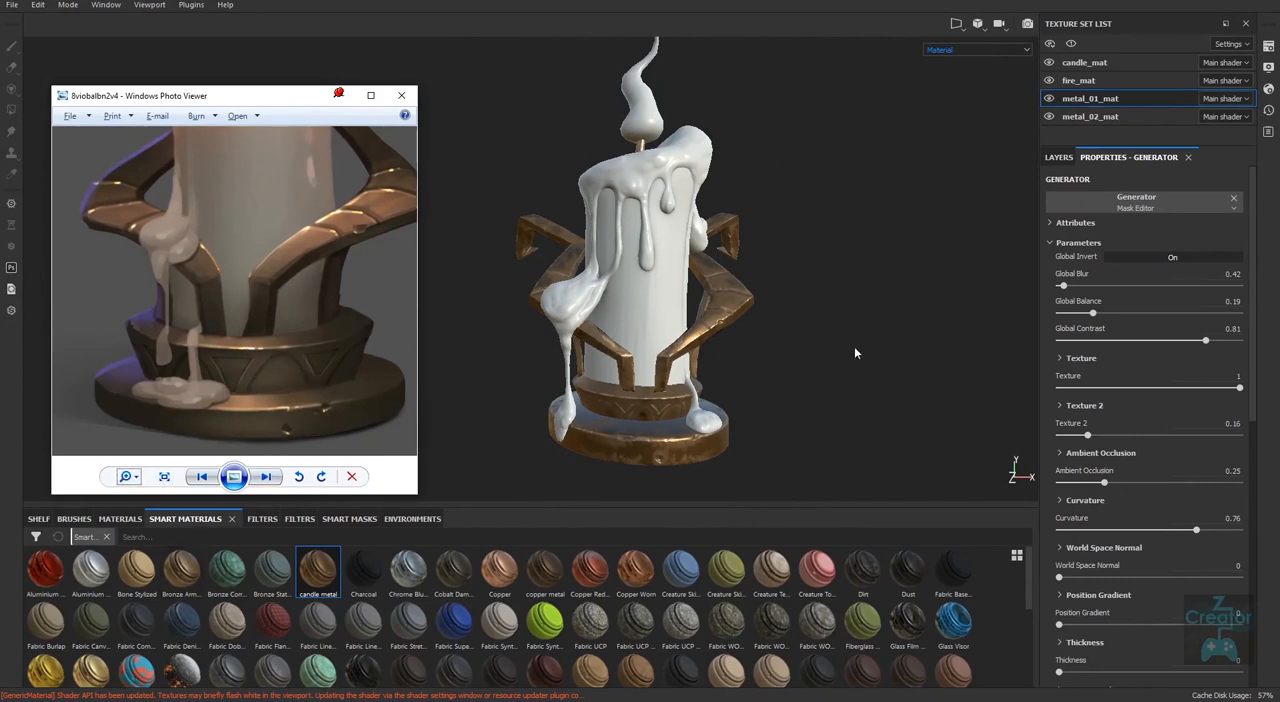
Isolate the metal_01_mat parts in the viewport and inspect the arms and collar up close.
{"action": "left_click", "coordinate": [1059, 157]}
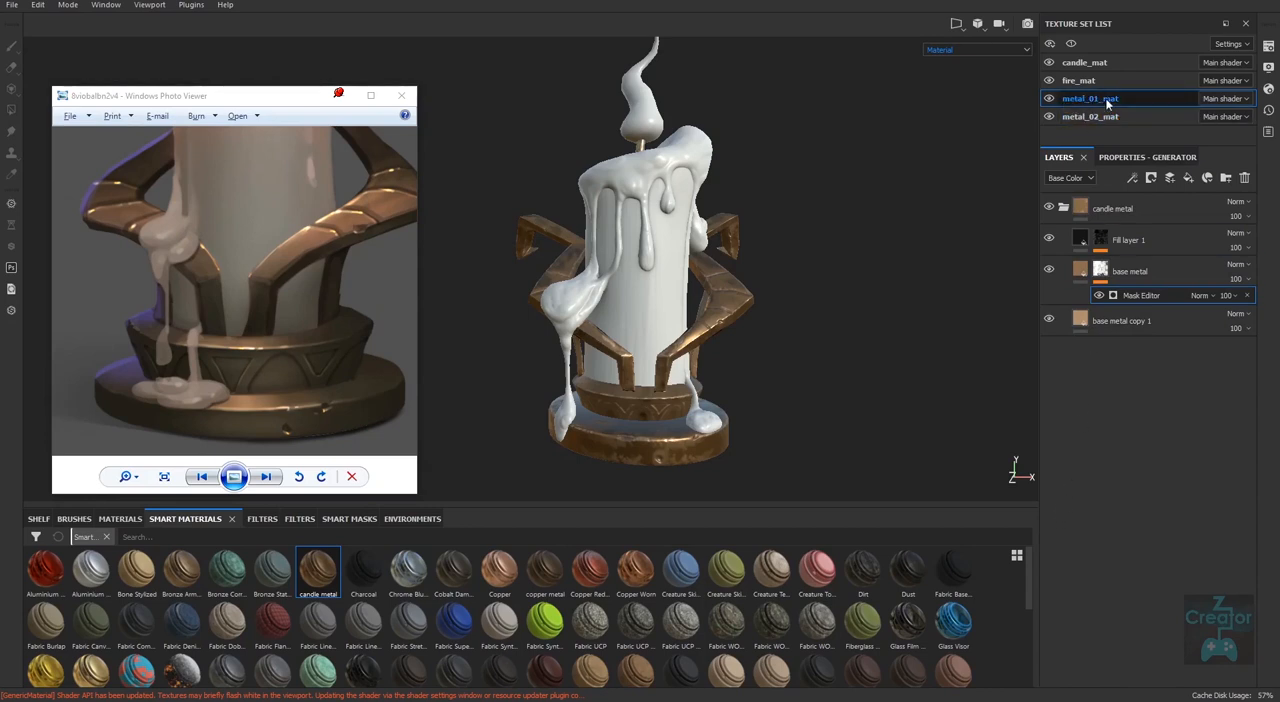
{"action": "key", "text": "alt+q"}
{"action": "left_click_drag", "start_coordinate": [728, 460], "coordinate": [717, 421], "text": "alt"}
{"action": "middle_click_drag", "start_coordinate": [717, 421], "coordinate": [714, 346], "text": "alt"}
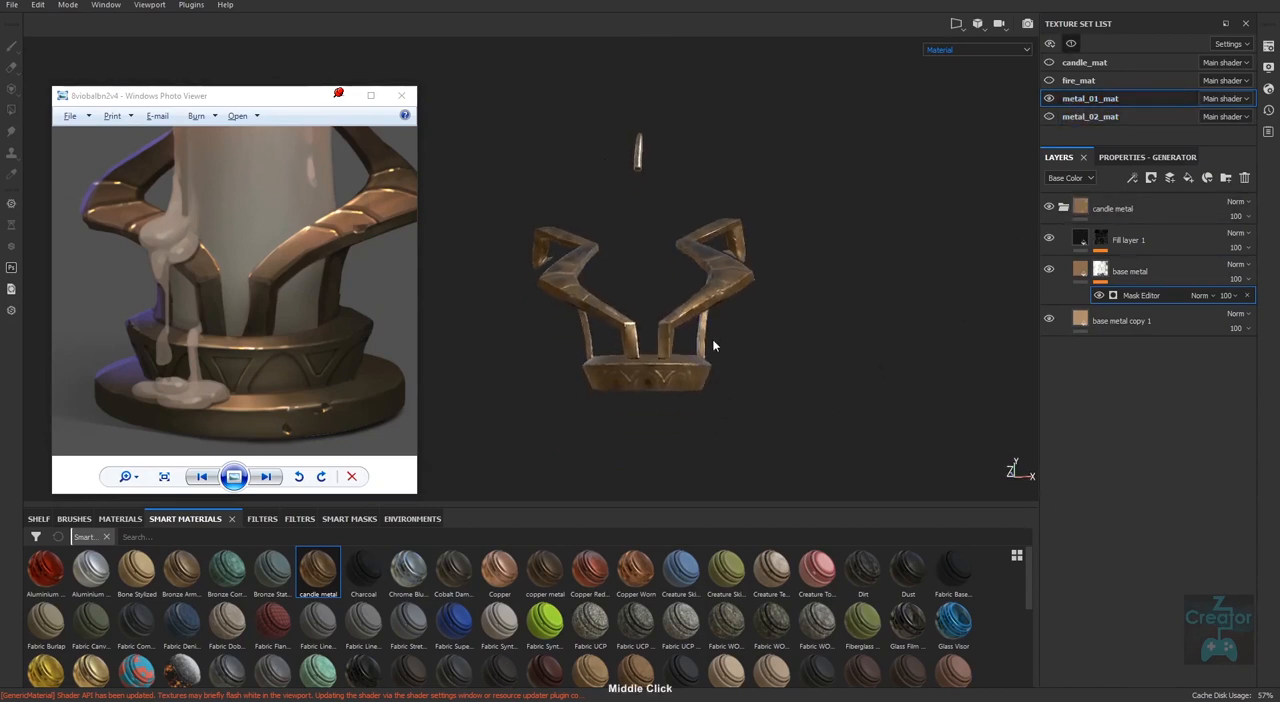
{"action": "right_click_drag", "start_coordinate": [714, 346], "coordinate": [730, 385], "text": "alt"}
{"action": "left_click_drag", "start_coordinate": [730, 385], "coordinate": [739, 352], "text": "alt"}
{"action": "middle_click_drag", "start_coordinate": [739, 352], "coordinate": [749, 389], "text": "alt"}
{"action": "right_click_drag", "start_coordinate": [749, 389], "coordinate": [785, 340], "text": "alt"}
{"action": "left_click_drag", "start_coordinate": [785, 340], "coordinate": [802, 391], "text": "alt"}
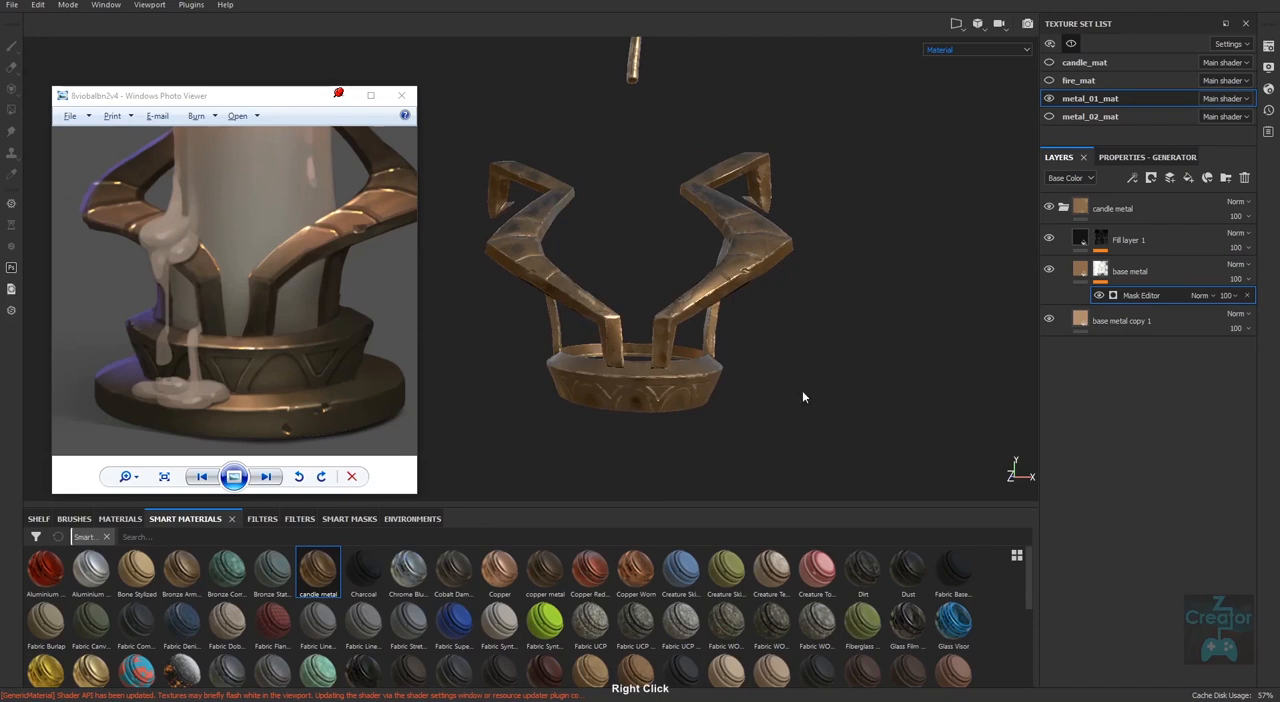
Add a fill layer above the candle metal folder in metal_01_mat and name it ao.
{"action": "left_click", "coordinate": [1063, 208]}
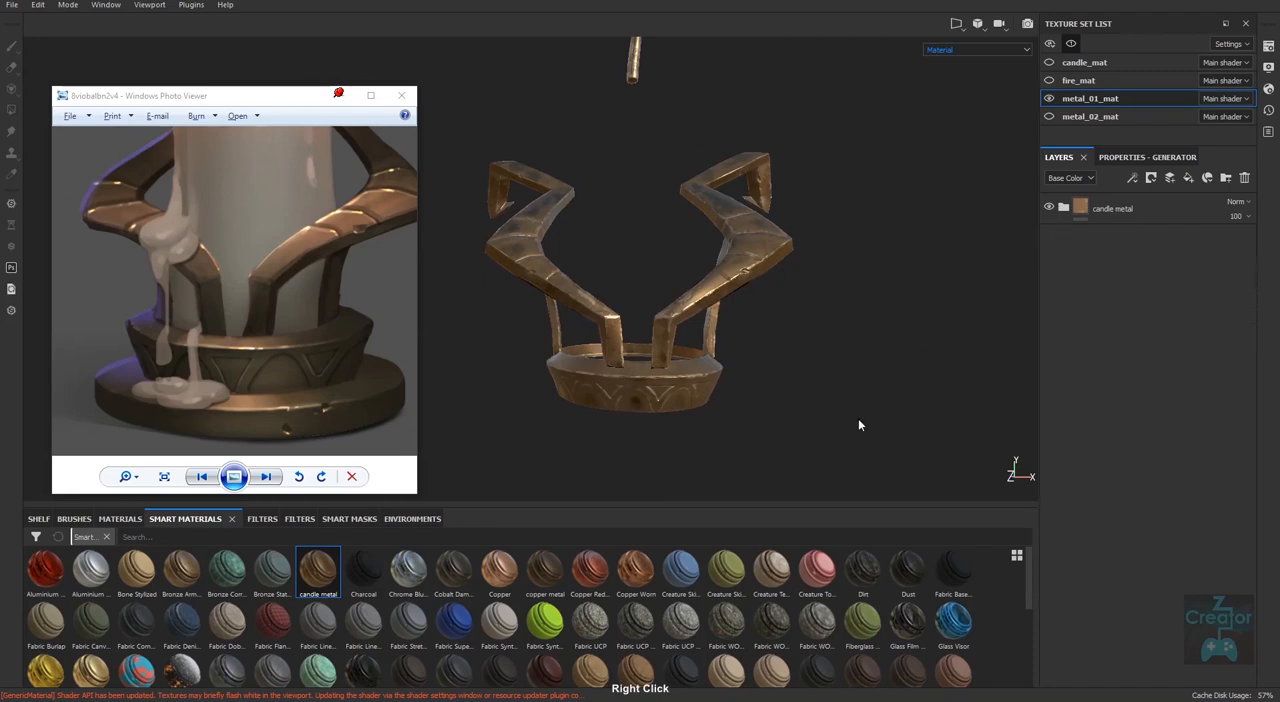
{"action": "left_click", "coordinate": [1189, 178]}
{"action": "double_click", "coordinate": [1110, 272]}
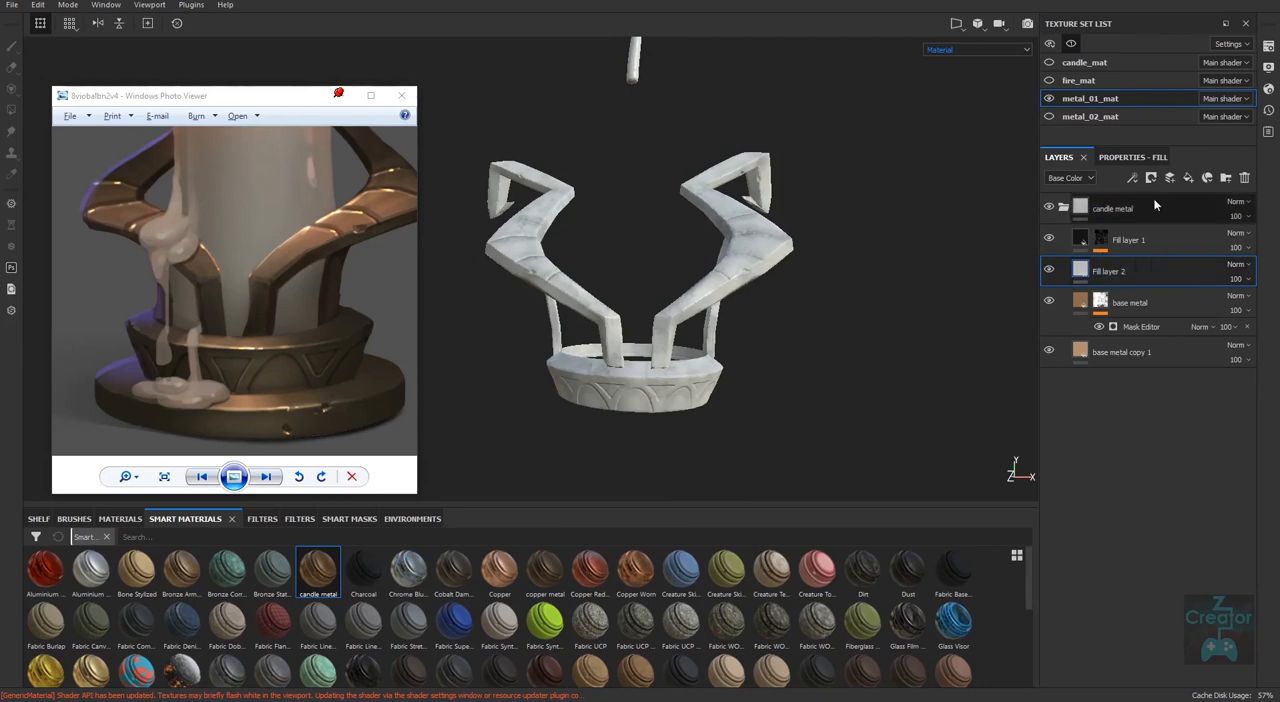
{"action": "left_click_drag", "start_coordinate": [1112, 273], "coordinate": [1096, 199]}
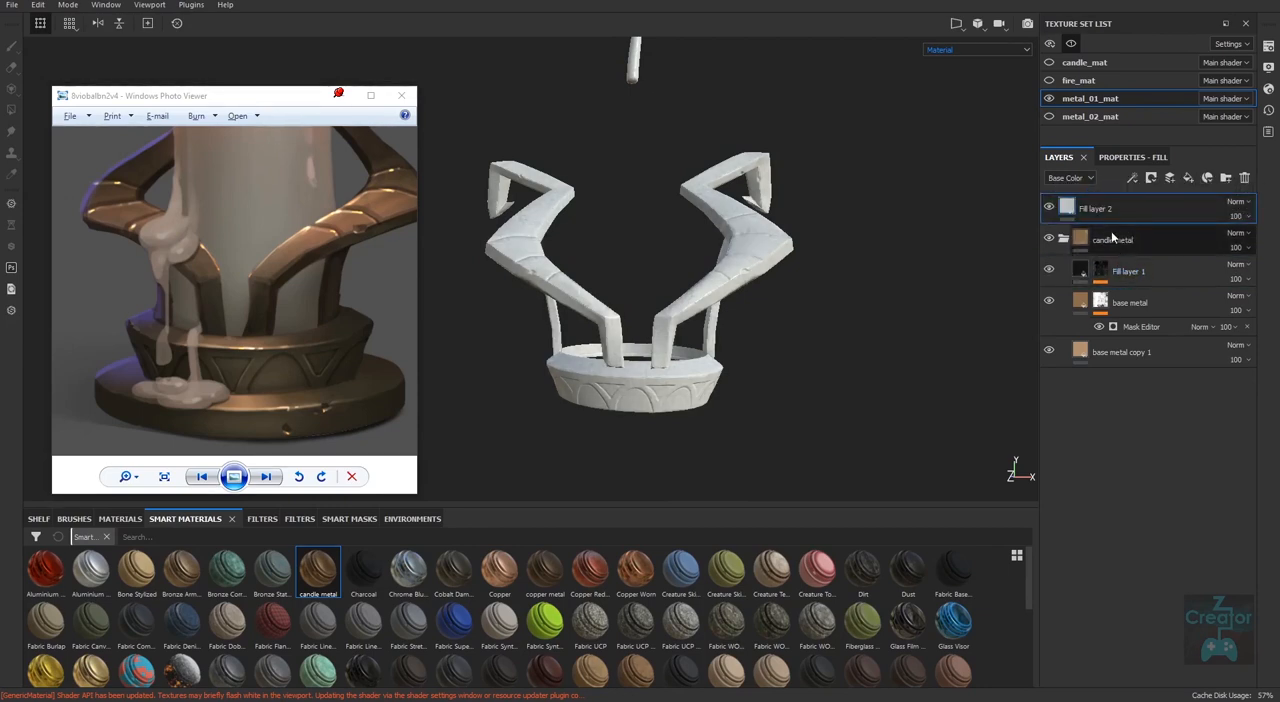
{"action": "left_click", "coordinate": [1063, 239]}
{"action": "double_click", "coordinate": [1097, 209]}
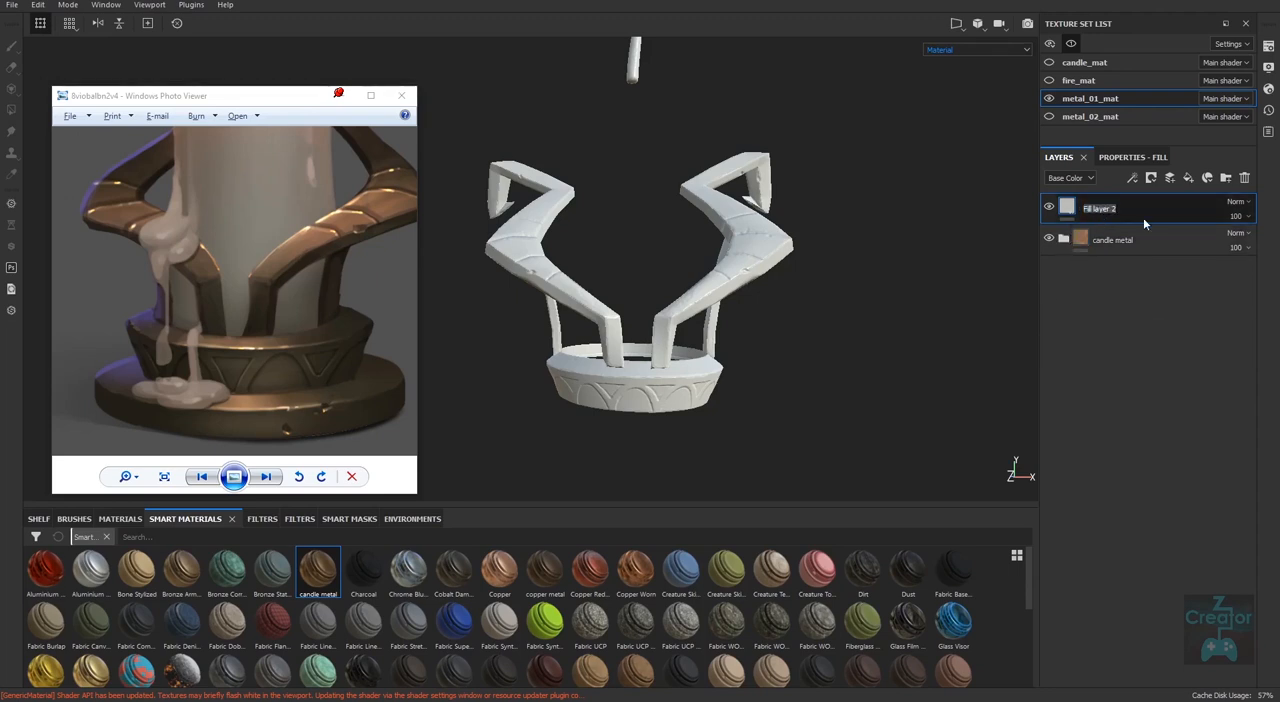
{"action": "type", "text": "ao"}
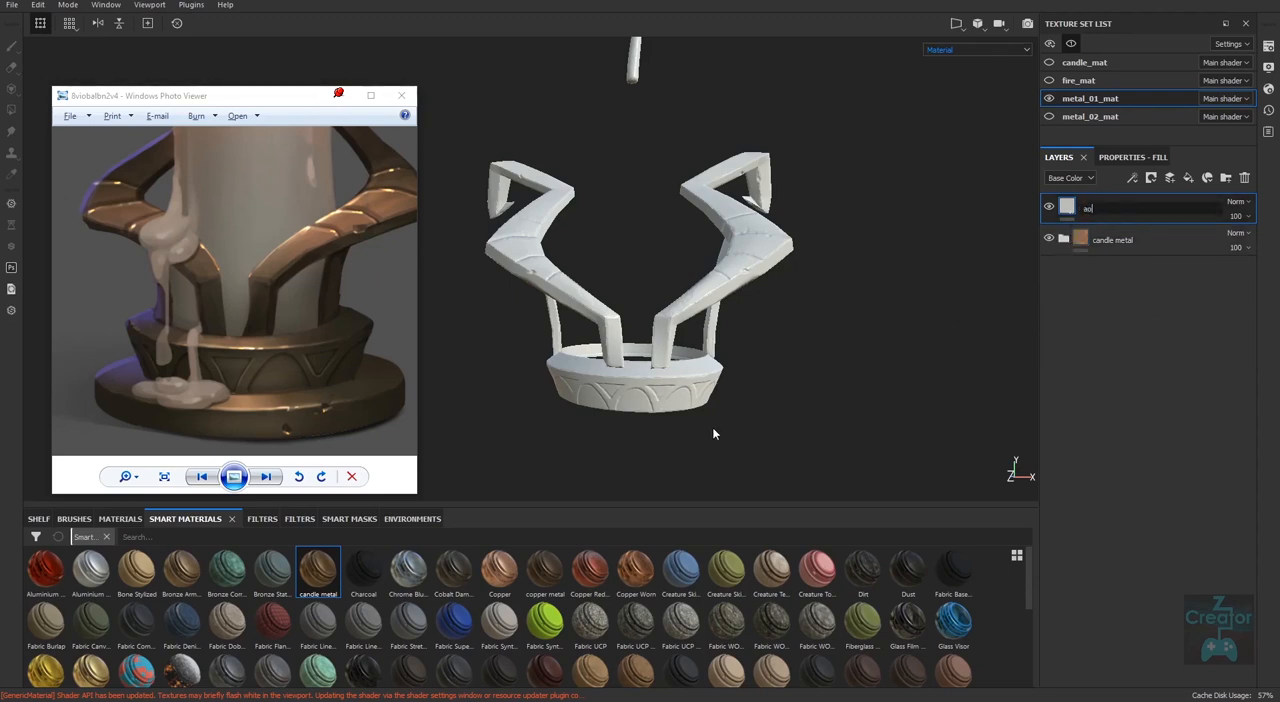
{"action": "key", "text": "Return"}
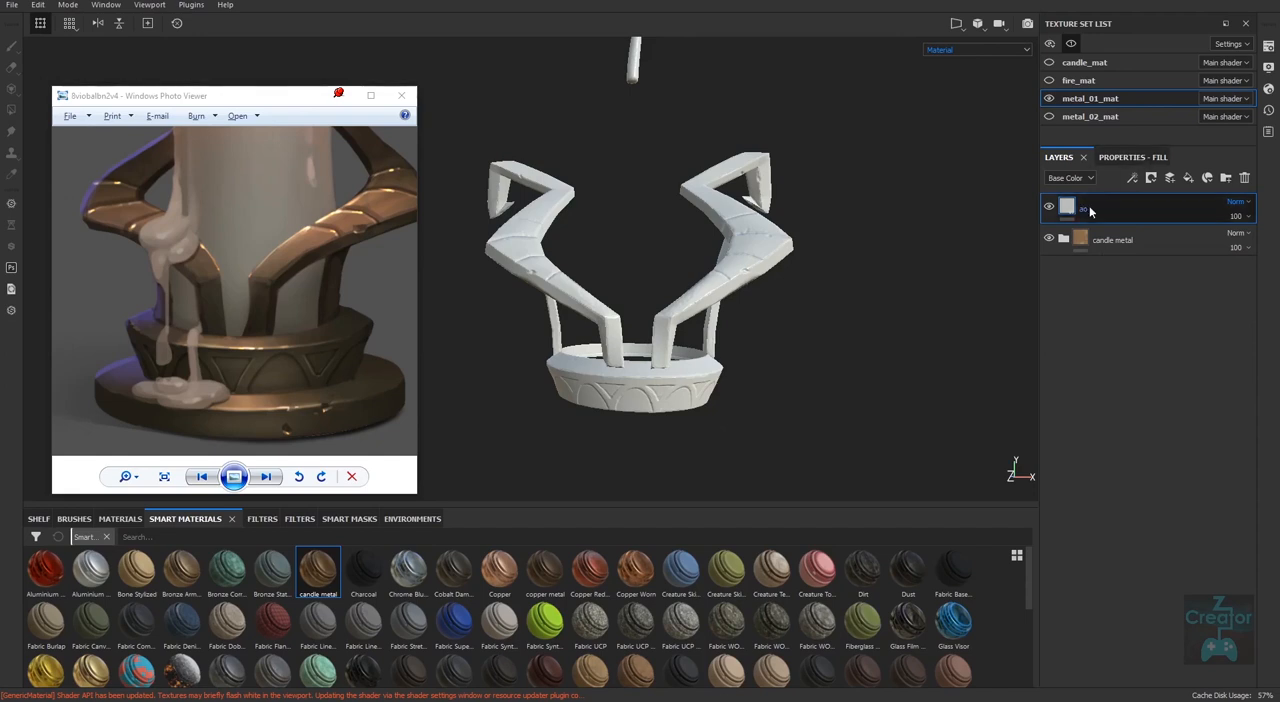
Set the ao fill layer's base color to black and its roughness to 1.
{"action": "left_click", "coordinate": [1141, 158]}
{"action": "left_click", "coordinate": [1128, 335]}
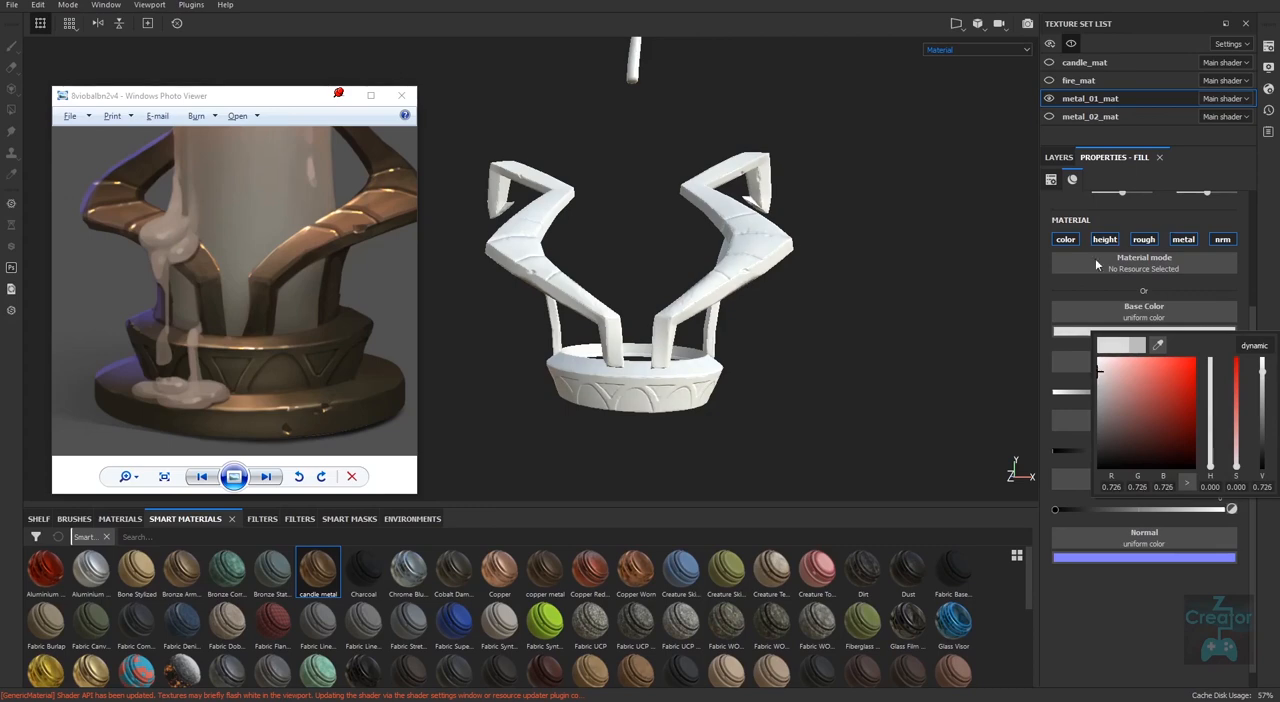
{"action": "left_click", "coordinate": [1058, 157]}
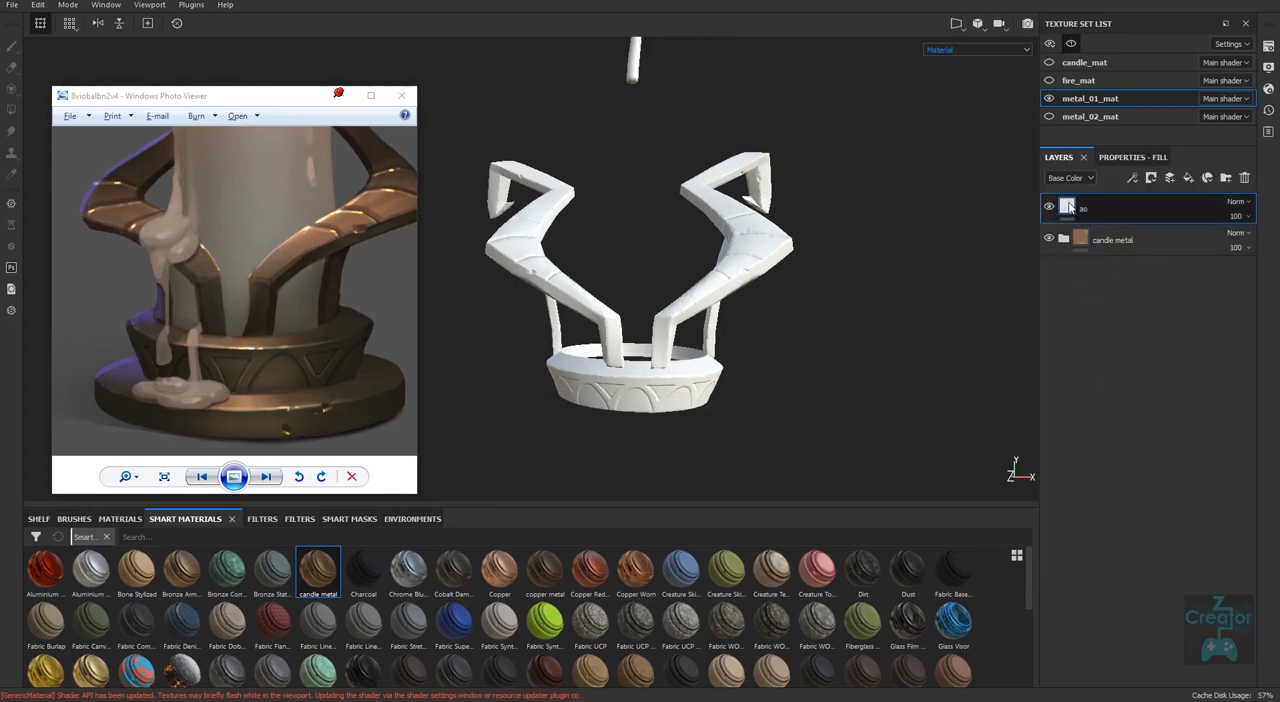
{"action": "left_click", "coordinate": [1128, 157]}
{"action": "left_click", "coordinate": [1106, 331]}
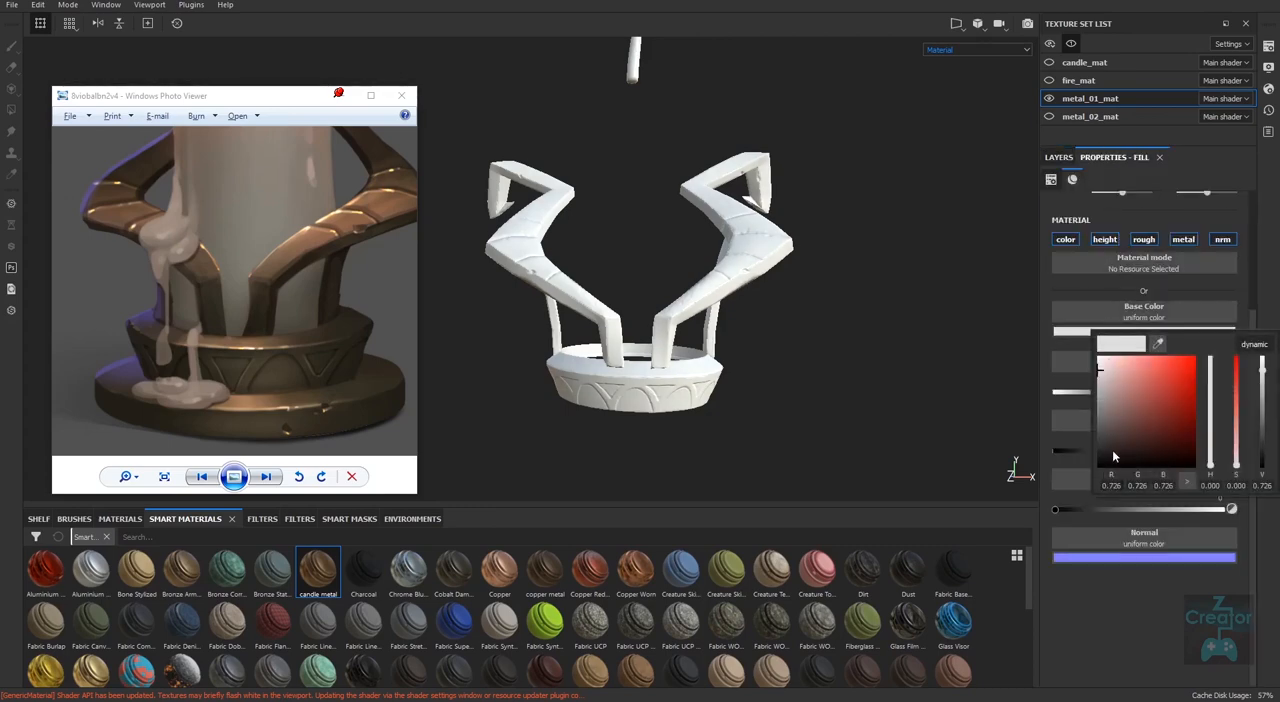
{"action": "left_click_drag", "start_coordinate": [1112, 449], "coordinate": [1094, 465]}
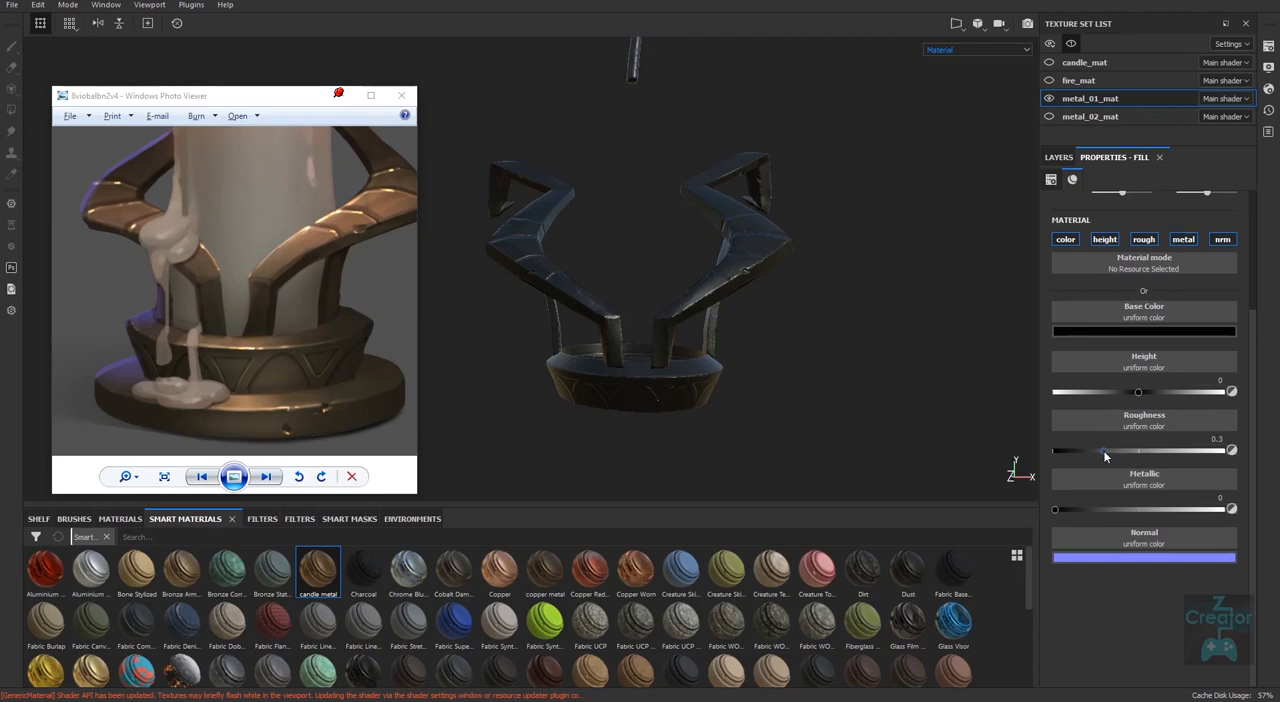
{"action": "left_click_drag", "start_coordinate": [1103, 450], "coordinate": [1231, 455]}
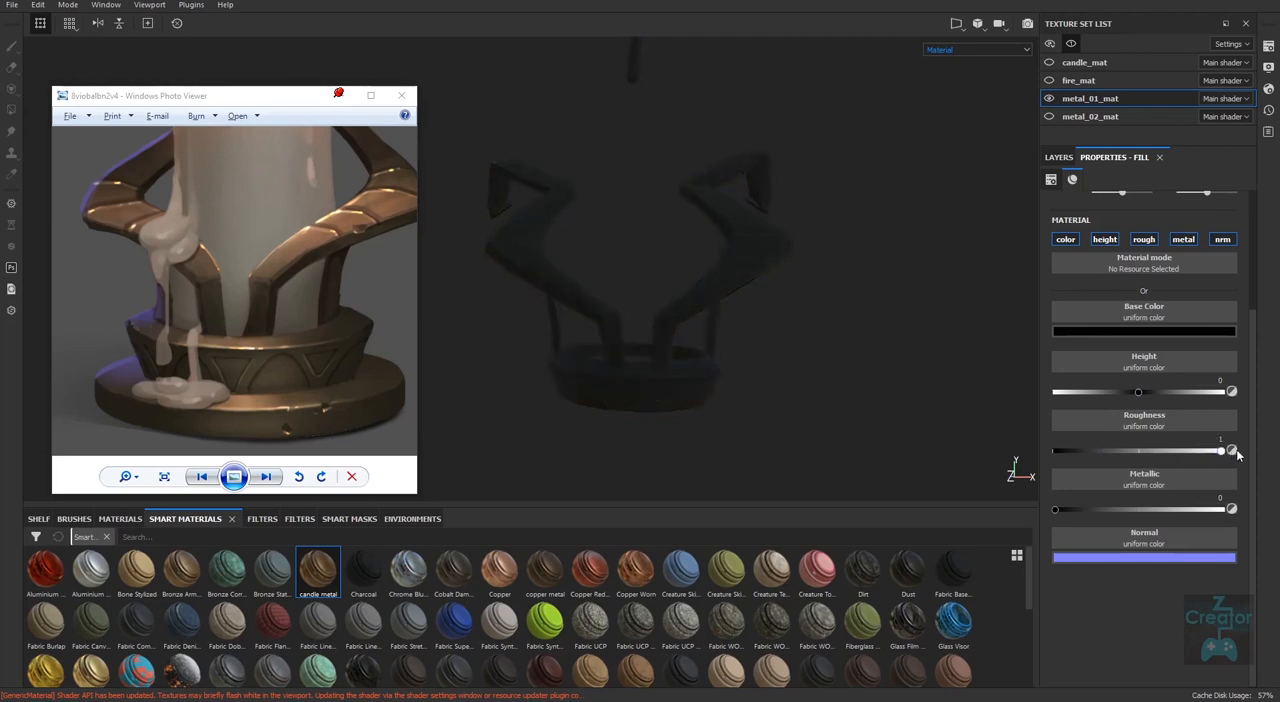
Start a bitmap mask on the ao layer and identify which texture set each ambient occlusion map belongs to.
{"action": "left_click", "coordinate": [1058, 157]}
{"action": "right_click", "coordinate": [1094, 209]}
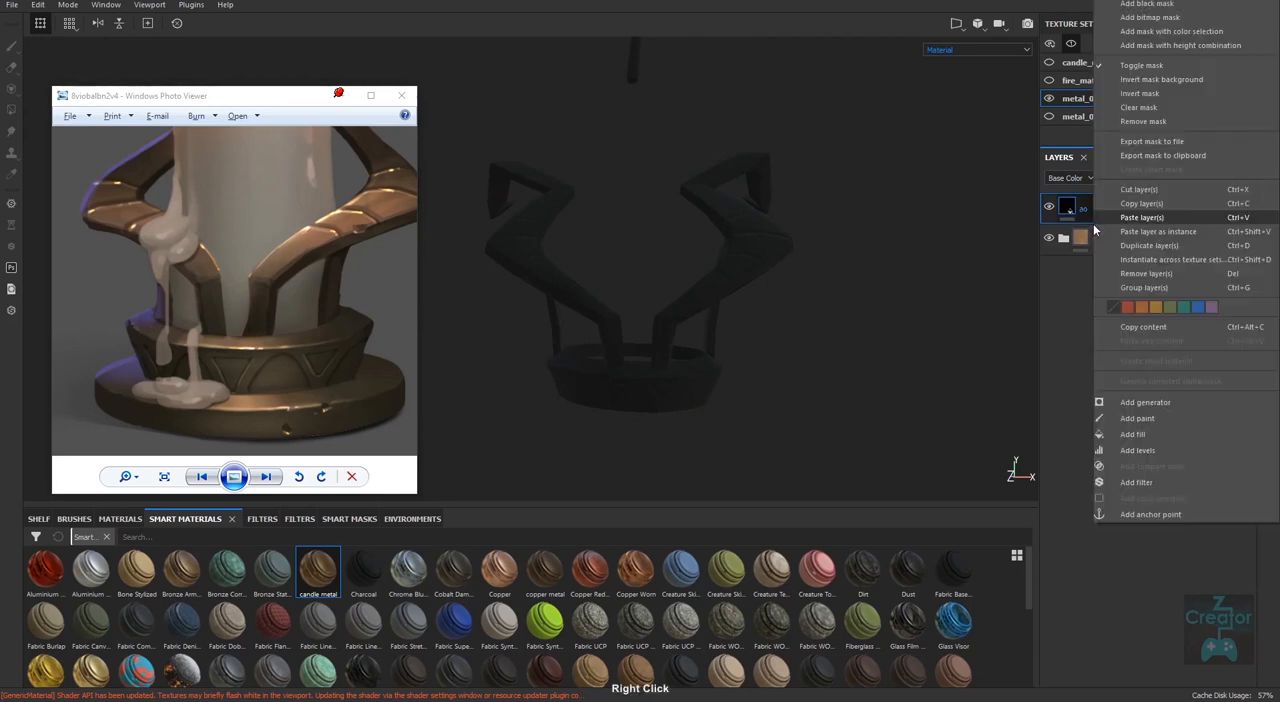
{"action": "left_click", "coordinate": [1168, 18]}
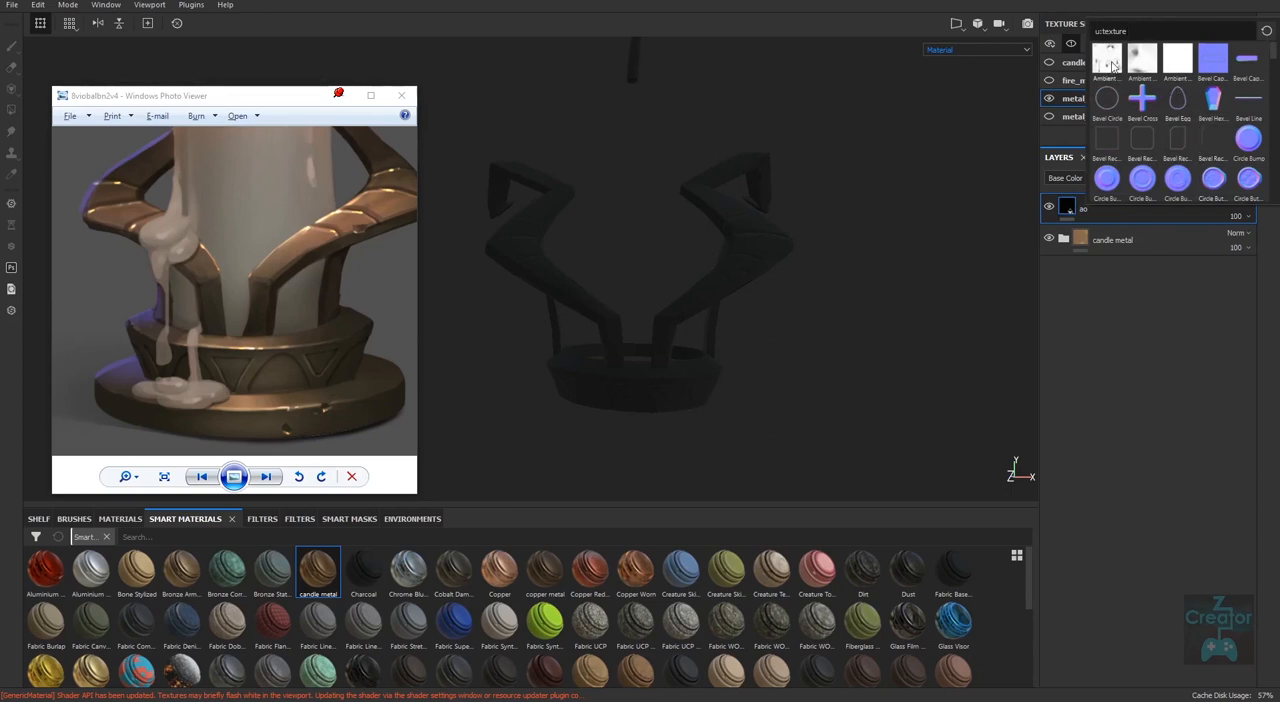
{"action": "mouse_move", "coordinate": [1116, 65]}
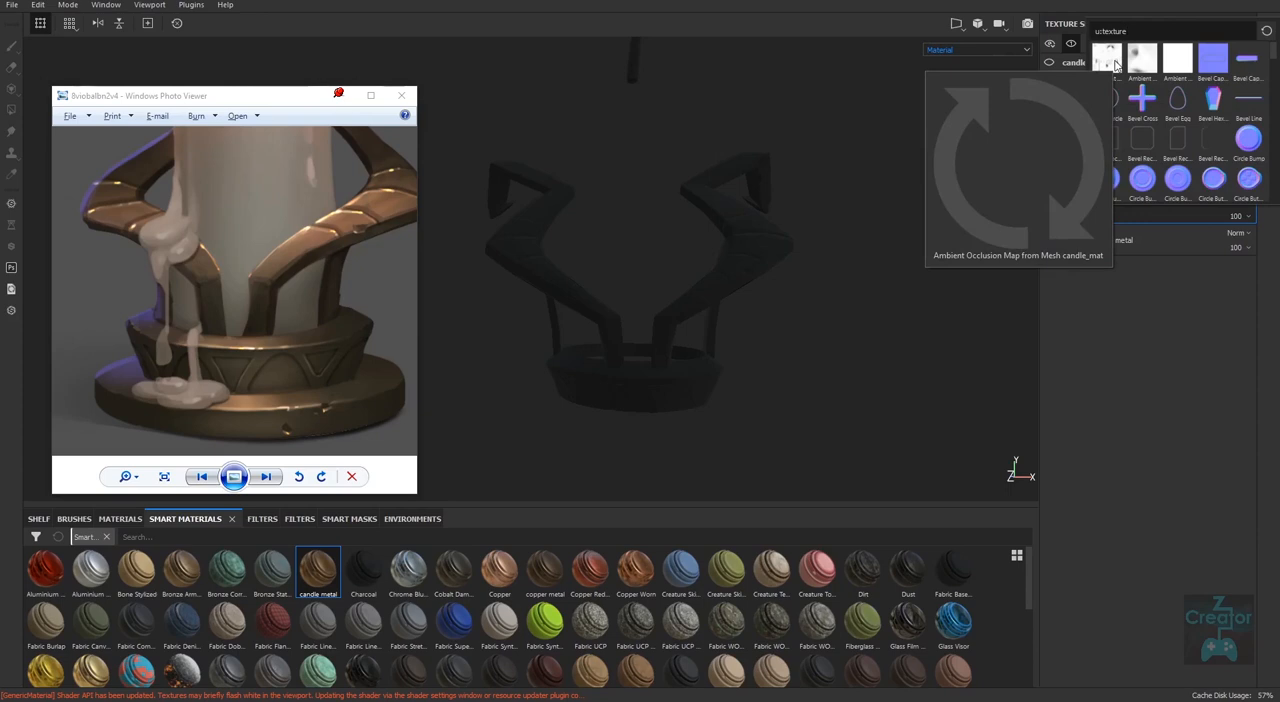
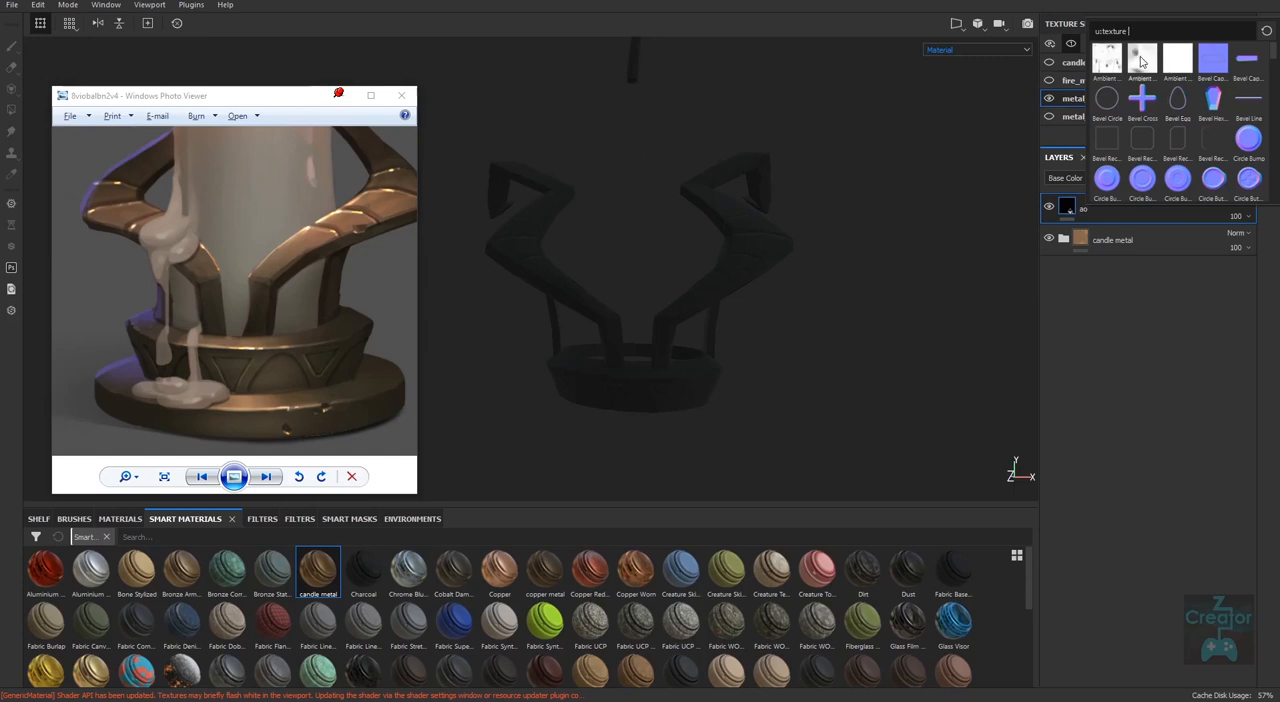
Apply the metal_01_mat curvature map as the bitmap mask of the ao layer.
{"action": "mouse_move", "coordinate": [1166, 61]}
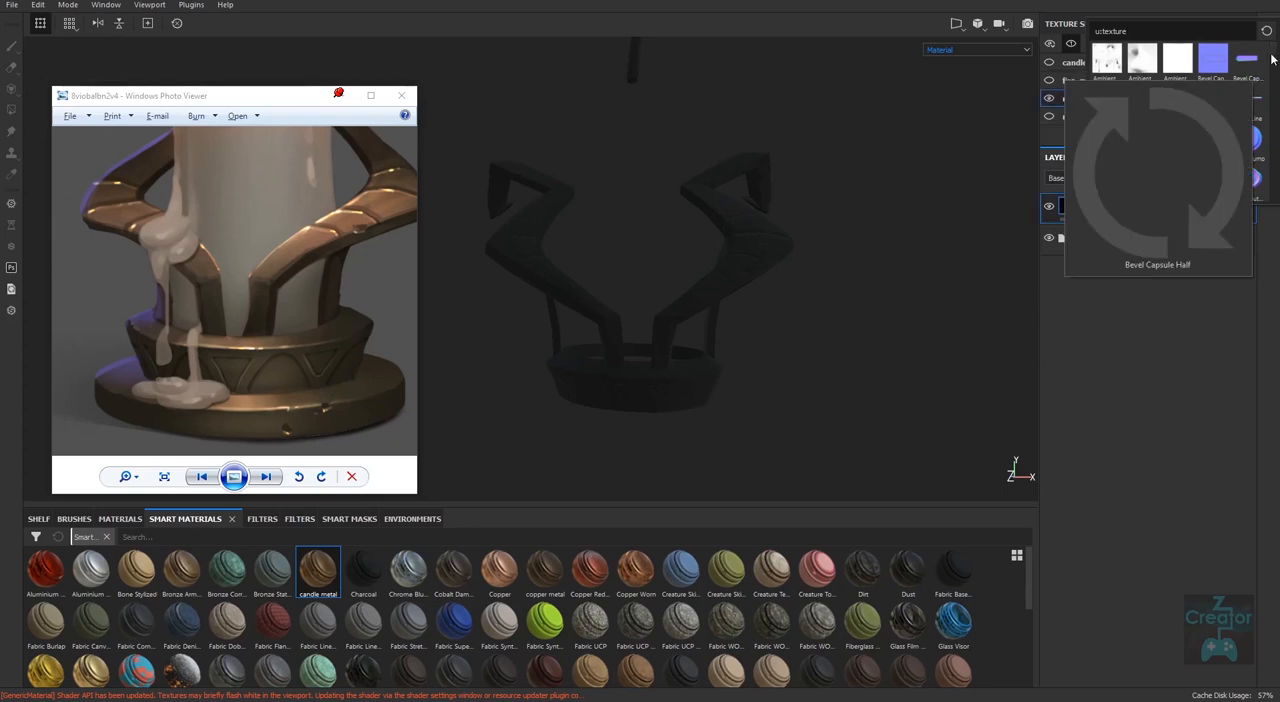
{"action": "scroll", "coordinate": [1273, 70], "scroll_direction": "down", "scroll_amount": 5}
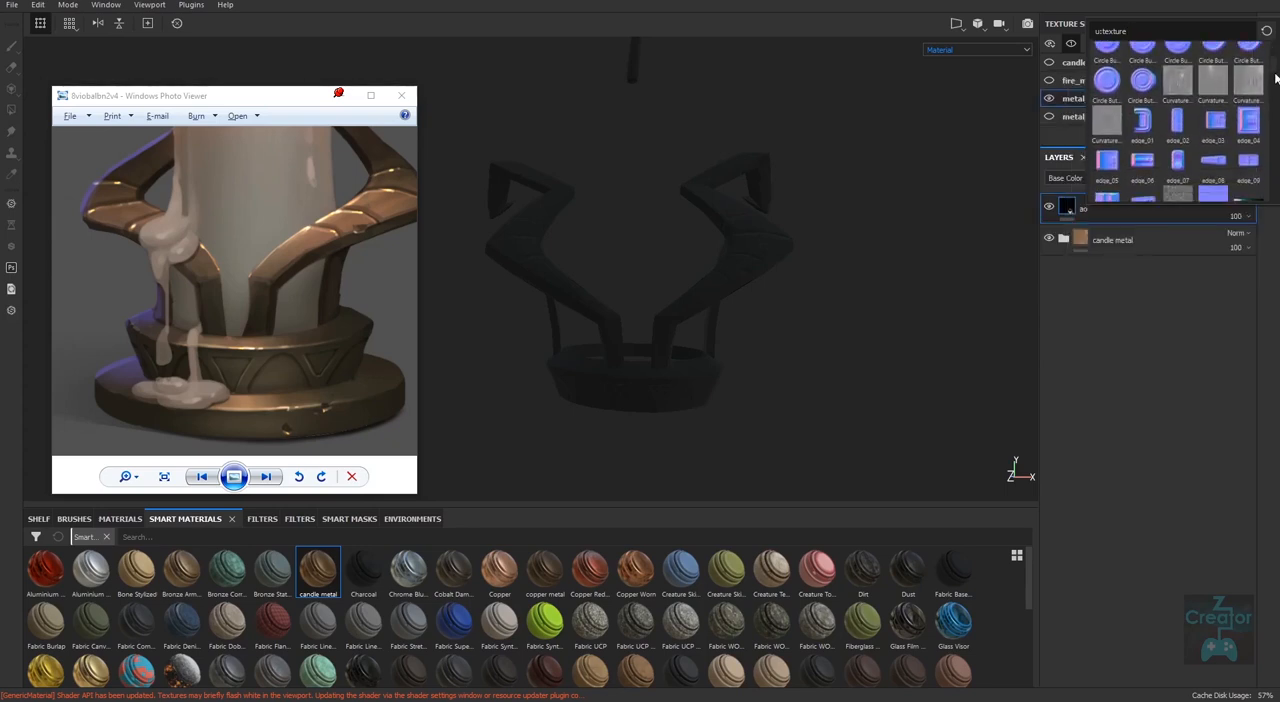
{"action": "scroll", "coordinate": [1275, 78], "scroll_direction": "down", "scroll_amount": 6}
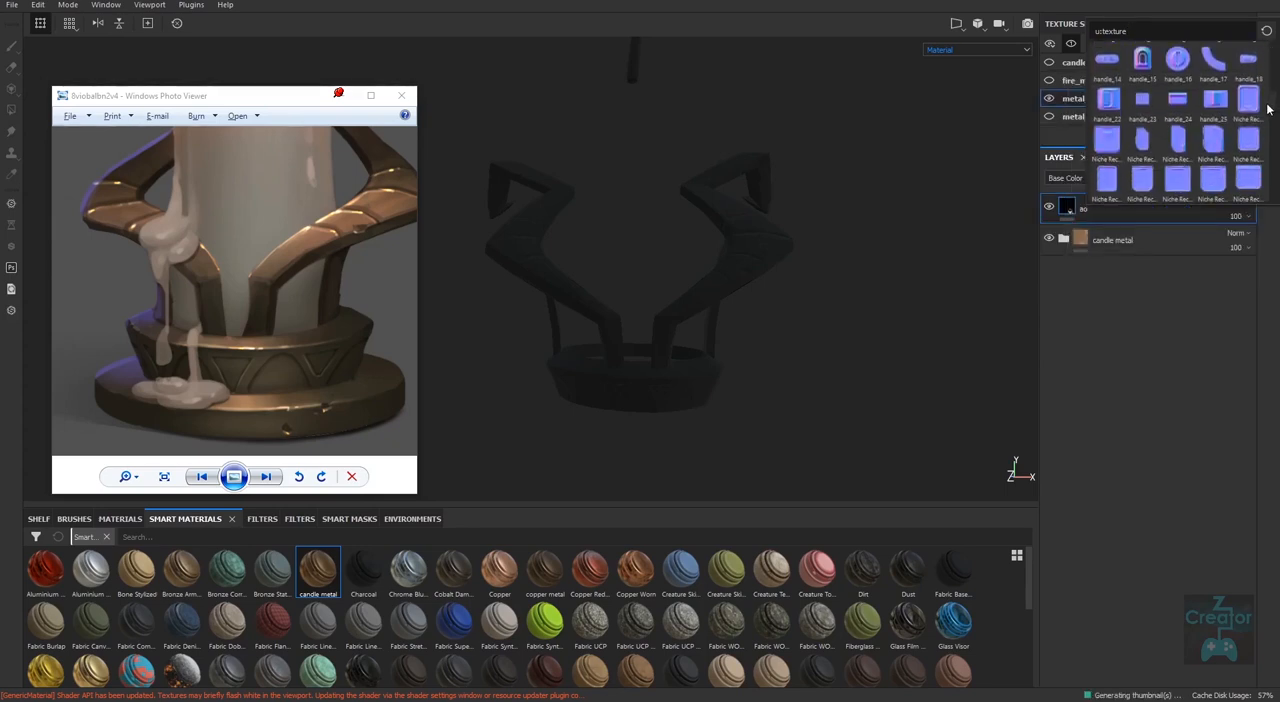
{"action": "scroll", "coordinate": [1267, 110], "scroll_direction": "down", "scroll_amount": 10}
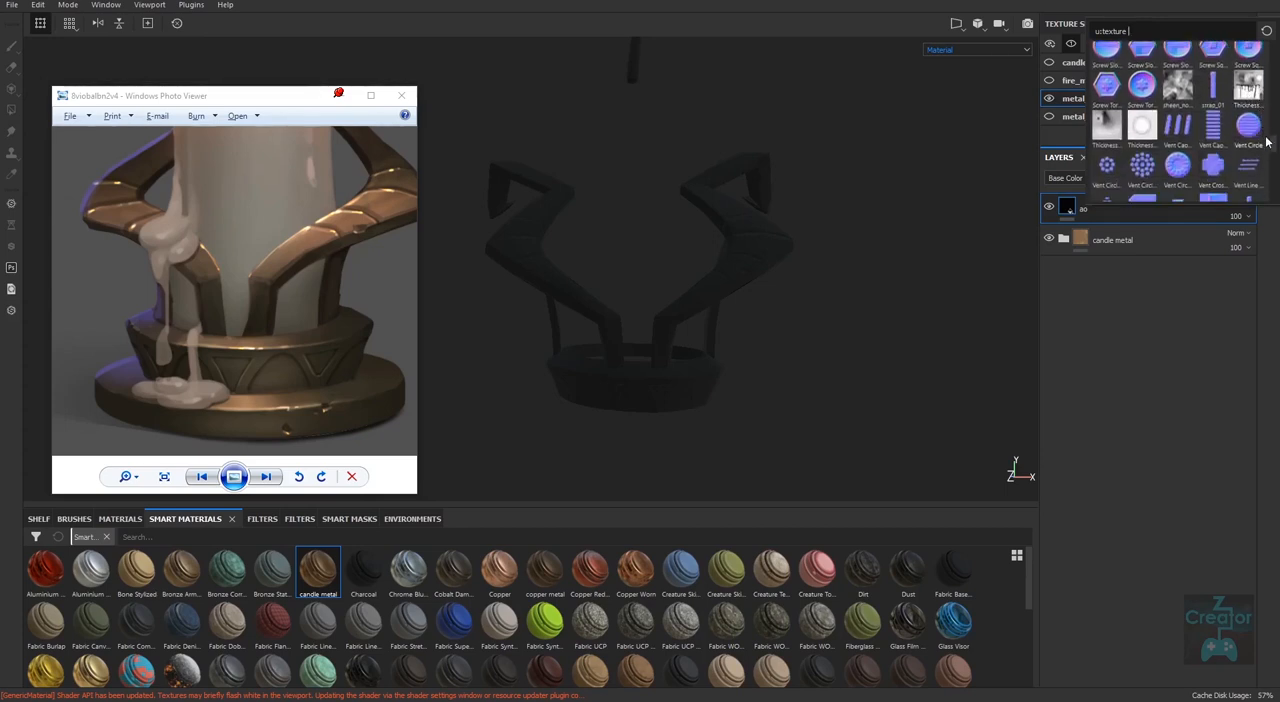
{"action": "scroll", "coordinate": [1268, 145], "scroll_direction": "down", "scroll_amount": 5}
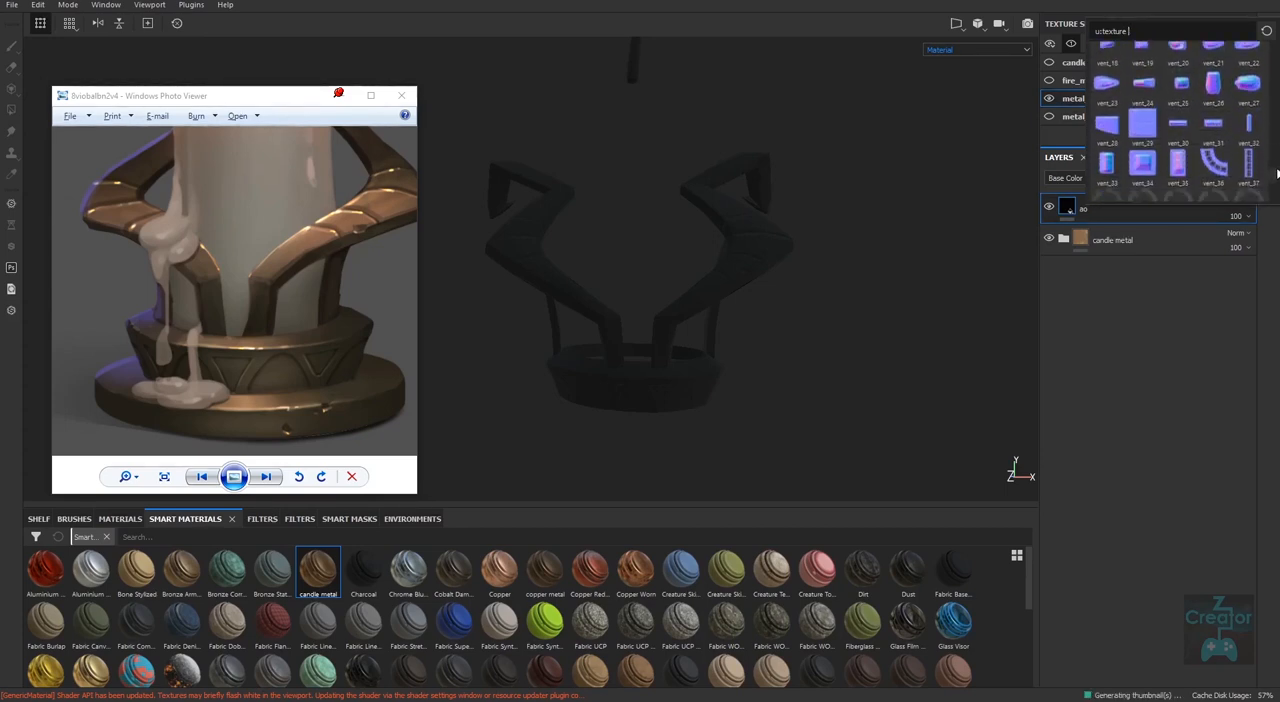
{"action": "left_click_drag", "start_coordinate": [1277, 174], "coordinate": [1277, 87]}
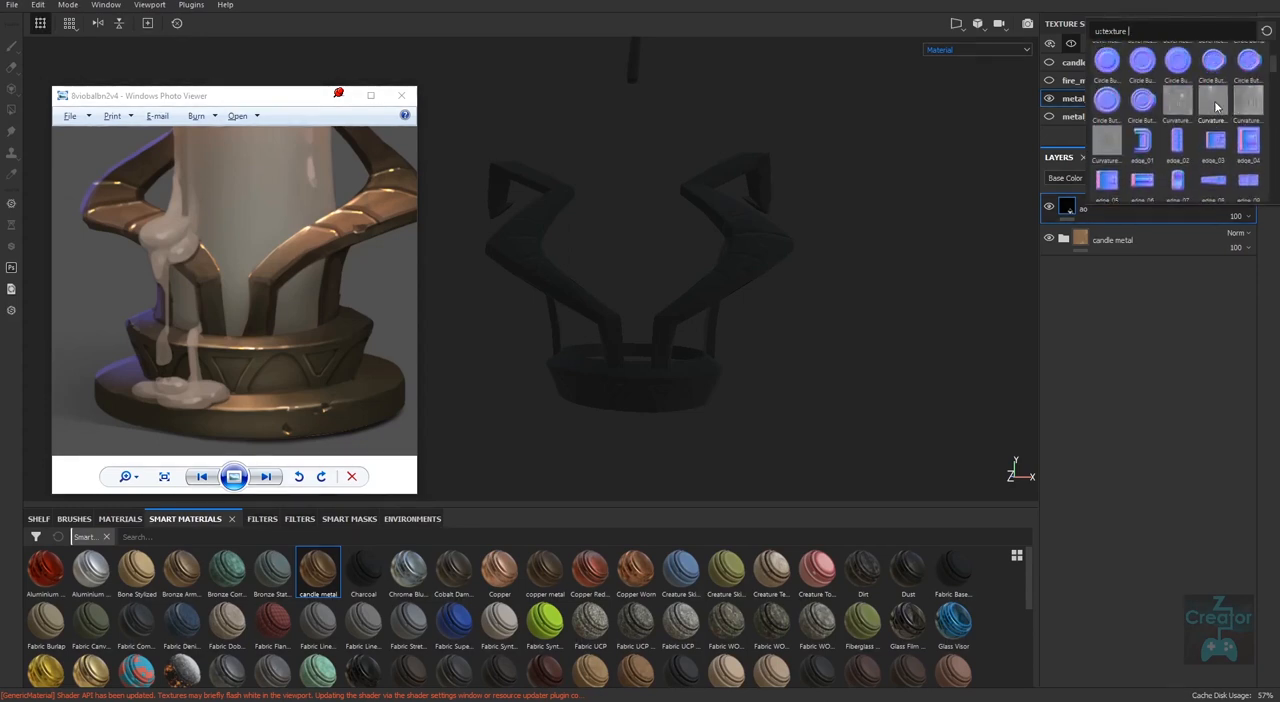
{"action": "mouse_move", "coordinate": [1176, 102]}
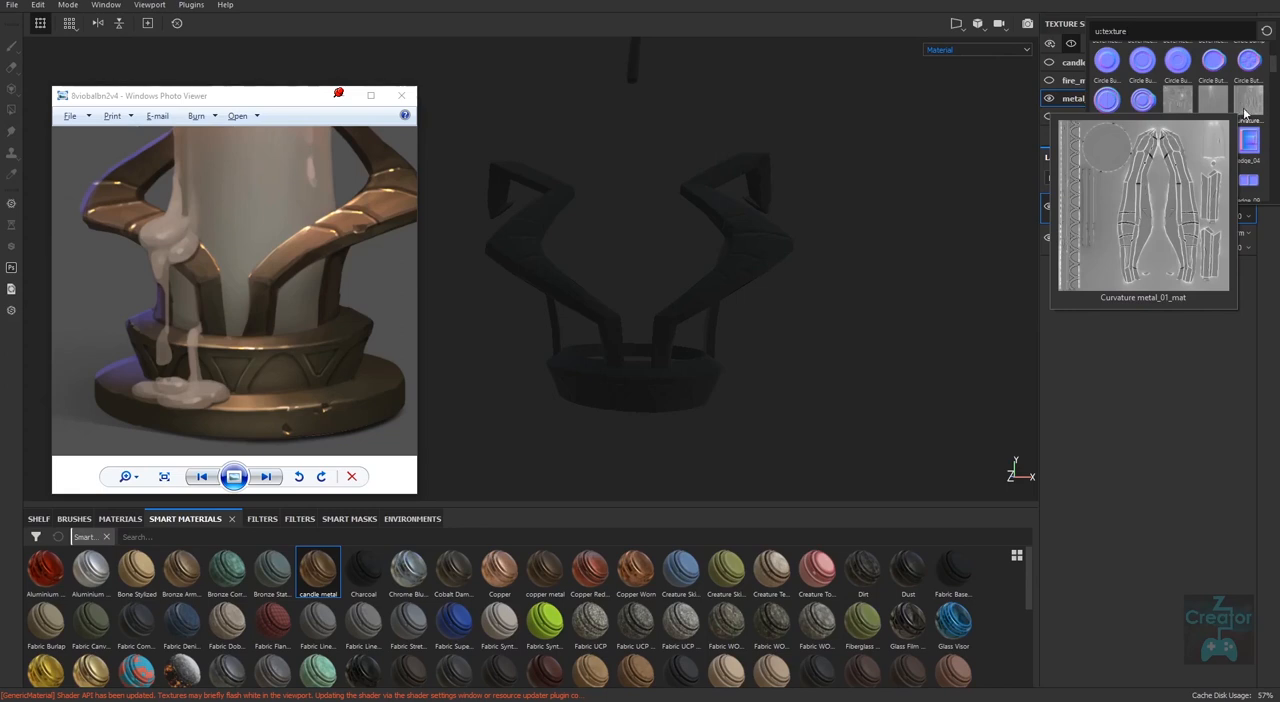
{"action": "scroll", "coordinate": [1257, 60], "scroll_direction": "up", "scroll_amount": 3}
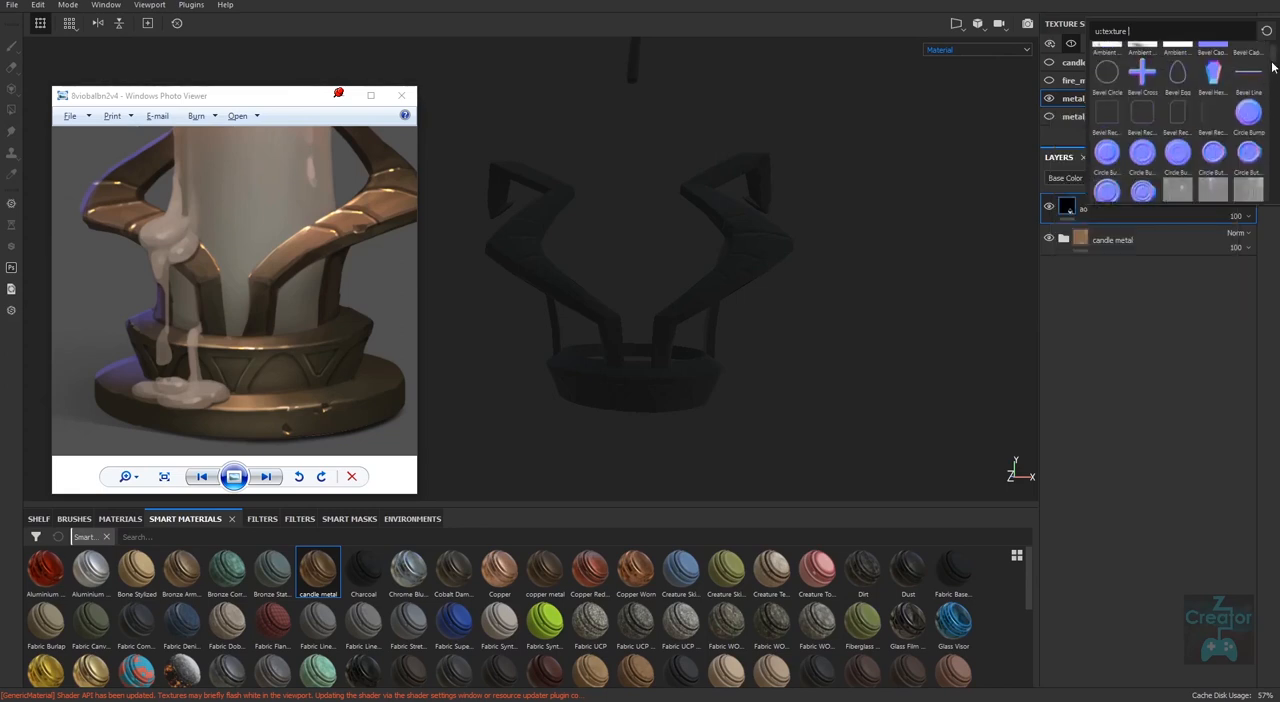
{"action": "mouse_move", "coordinate": [1177, 61]}
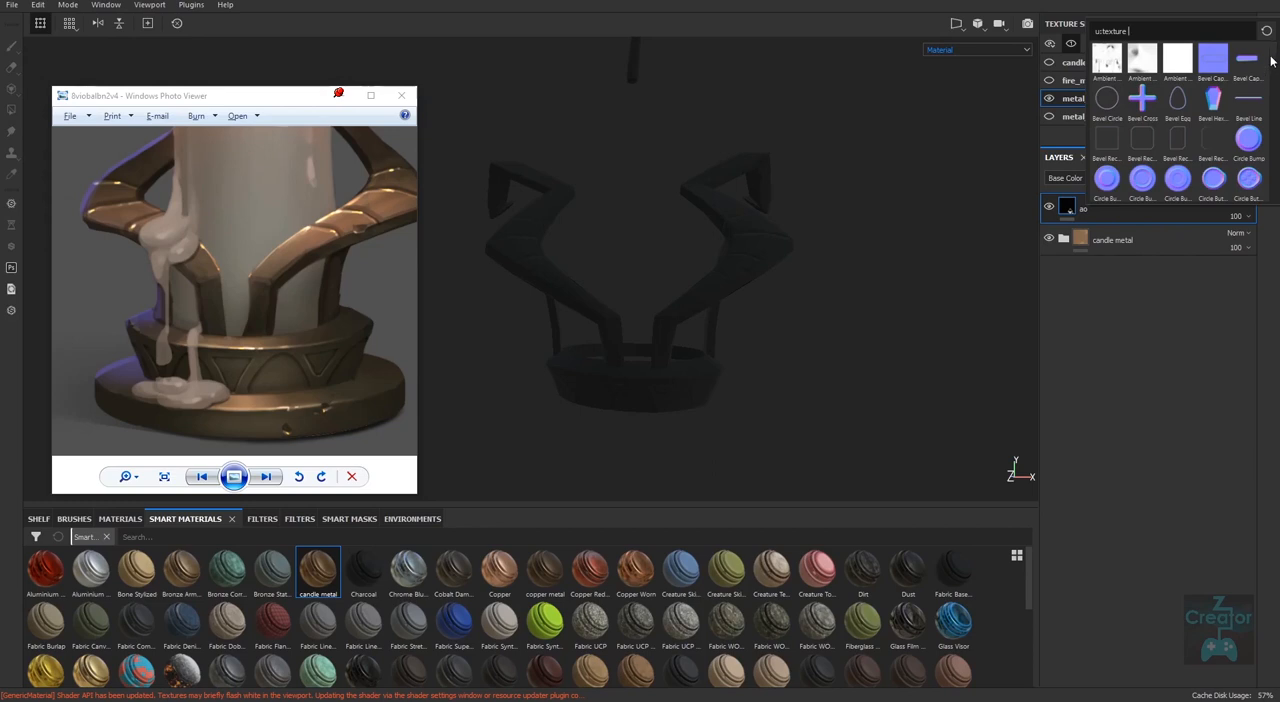
{"action": "scroll", "coordinate": [1250, 85], "scroll_direction": "down", "scroll_amount": 4}
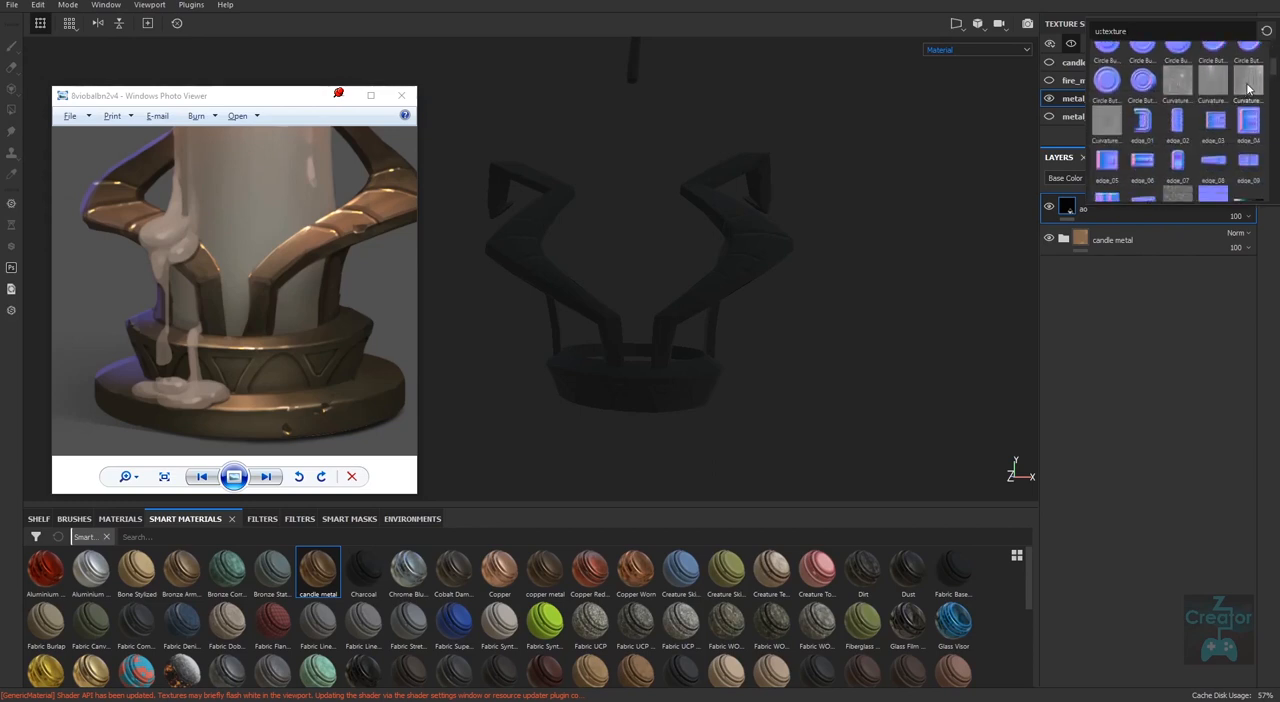
{"action": "left_click", "coordinate": [1247, 88]}
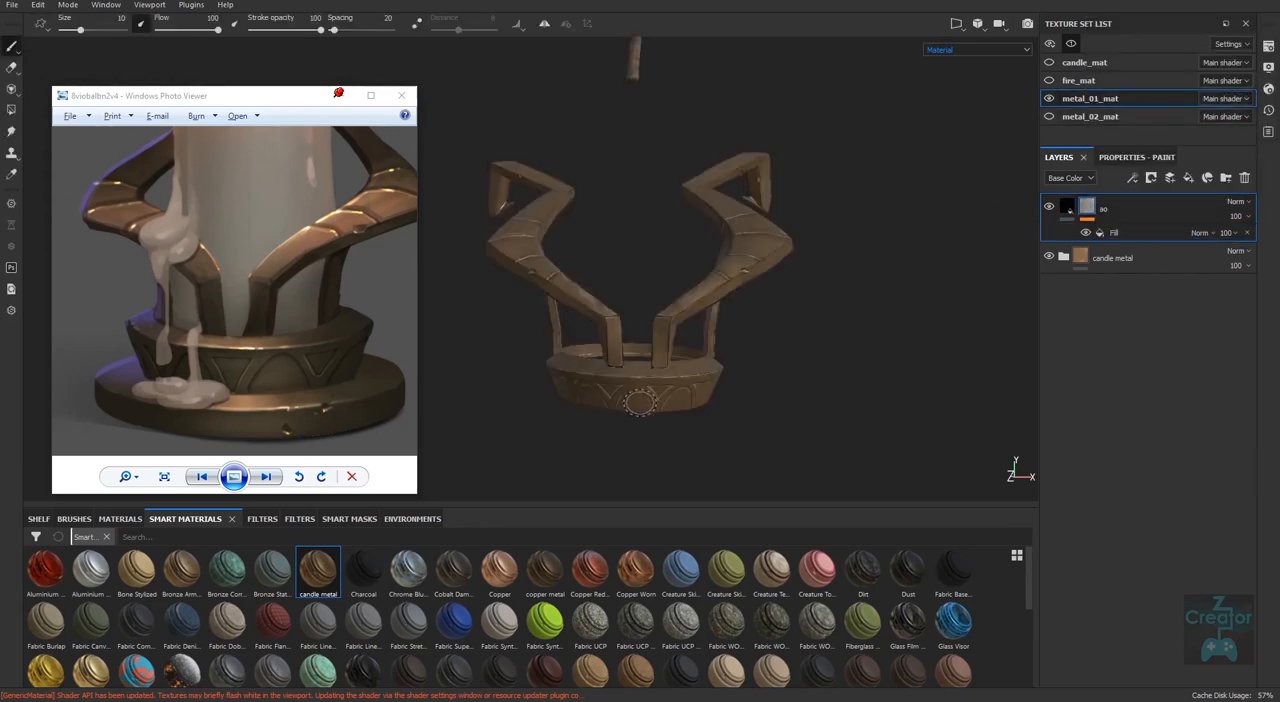
Inspect the masked ao layer's effect on the carved collar and the lower arms up close.
{"action": "right_click", "coordinate": [624, 405]}
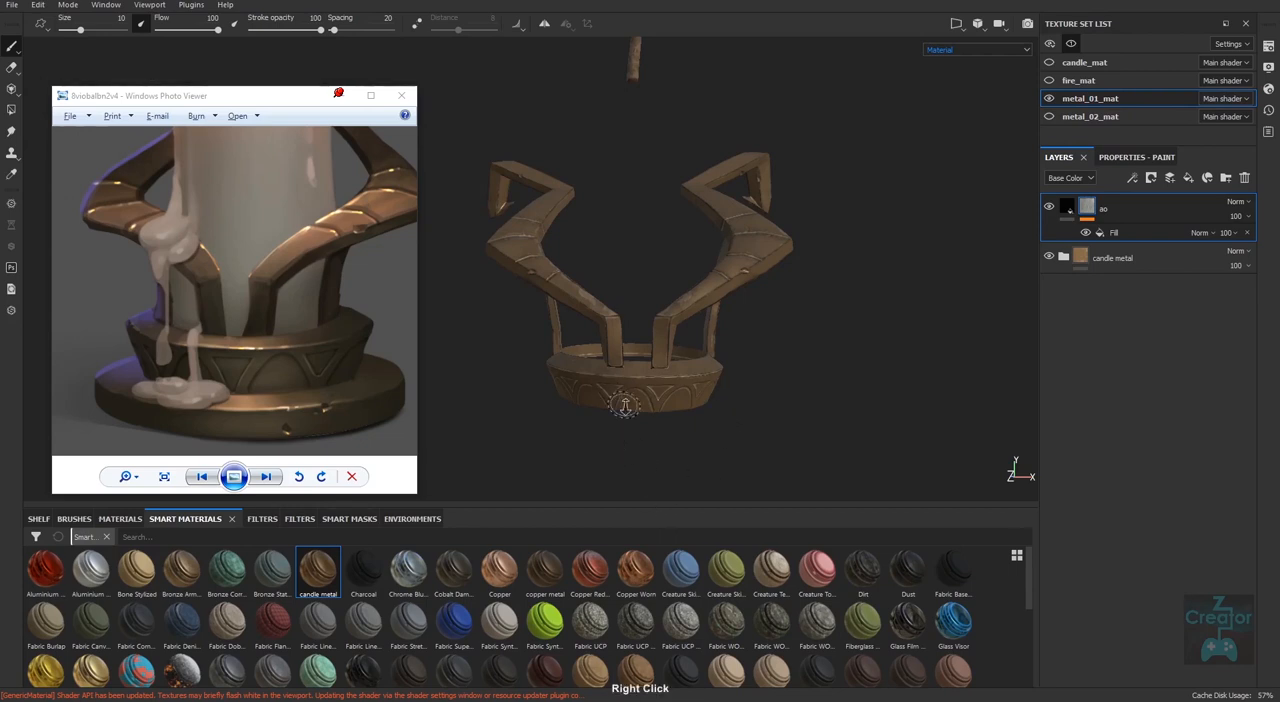
{"action": "right_click_drag", "start_coordinate": [625, 405], "coordinate": [909, 437], "text": "alt"}
{"action": "left_click_drag", "start_coordinate": [691, 450], "coordinate": [740, 365], "text": "alt"}
{"action": "middle_click_drag", "start_coordinate": [740, 365], "coordinate": [738, 352], "text": "alt"}
{"action": "mouse_move", "coordinate": [745, 430]}
{"action": "right_mouse_down", "text": "alt"}
{"action": "mouse_move", "coordinate": [784, 448]}
{"action": "mouse_move", "coordinate": [808, 440]}
{"action": "right_mouse_up", "text": "alt"}
{"action": "left_click_drag", "start_coordinate": [808, 440], "coordinate": [671, 451], "text": "alt"}
{"action": "right_click_drag", "start_coordinate": [671, 451], "coordinate": [840, 440], "text": "alt"}
{"action": "mouse_move", "coordinate": [840, 440]}
{"action": "left_mouse_down", "text": "alt"}
{"action": "mouse_move", "coordinate": [807, 476]}
{"action": "mouse_move", "coordinate": [785, 430]}
{"action": "left_mouse_up", "text": "alt"}
{"action": "right_click_drag", "start_coordinate": [785, 430], "coordinate": [752, 436], "text": "alt"}
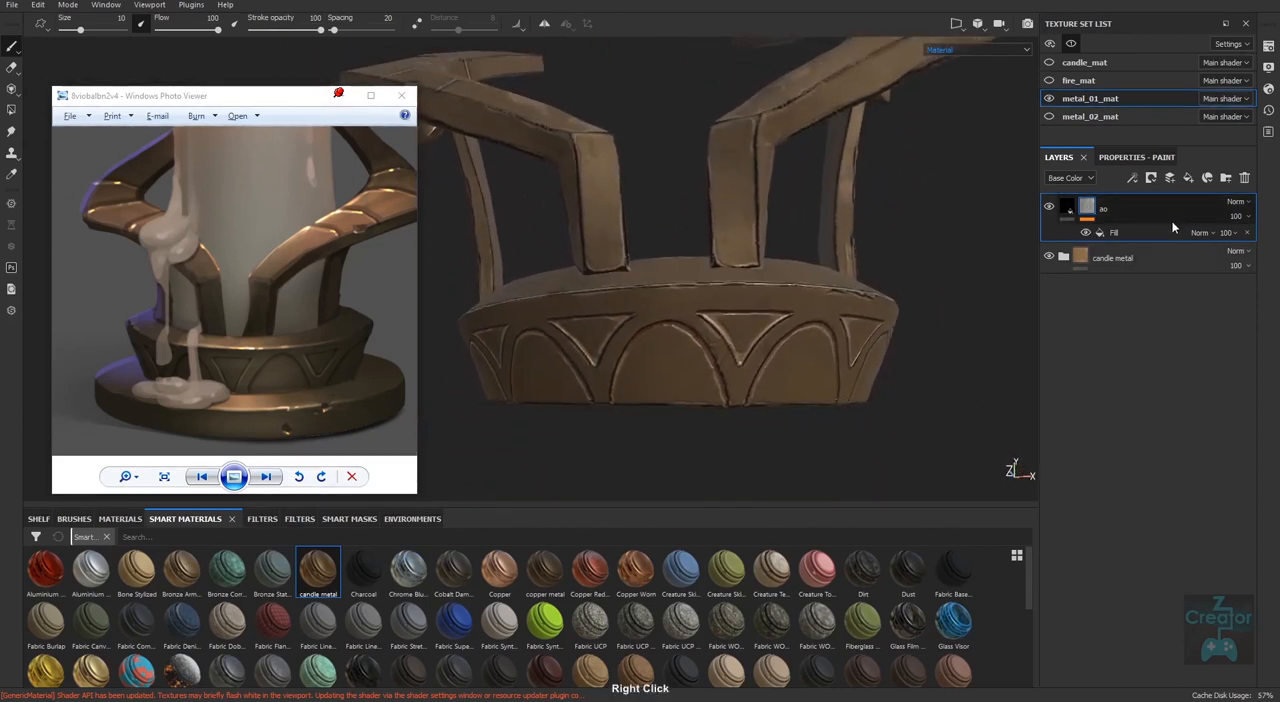
Add a Levels effect to the ao mask with input black at 0.38, midtone at 0.904 and output black at 0.239.
{"action": "left_click", "coordinate": [1133, 177]}
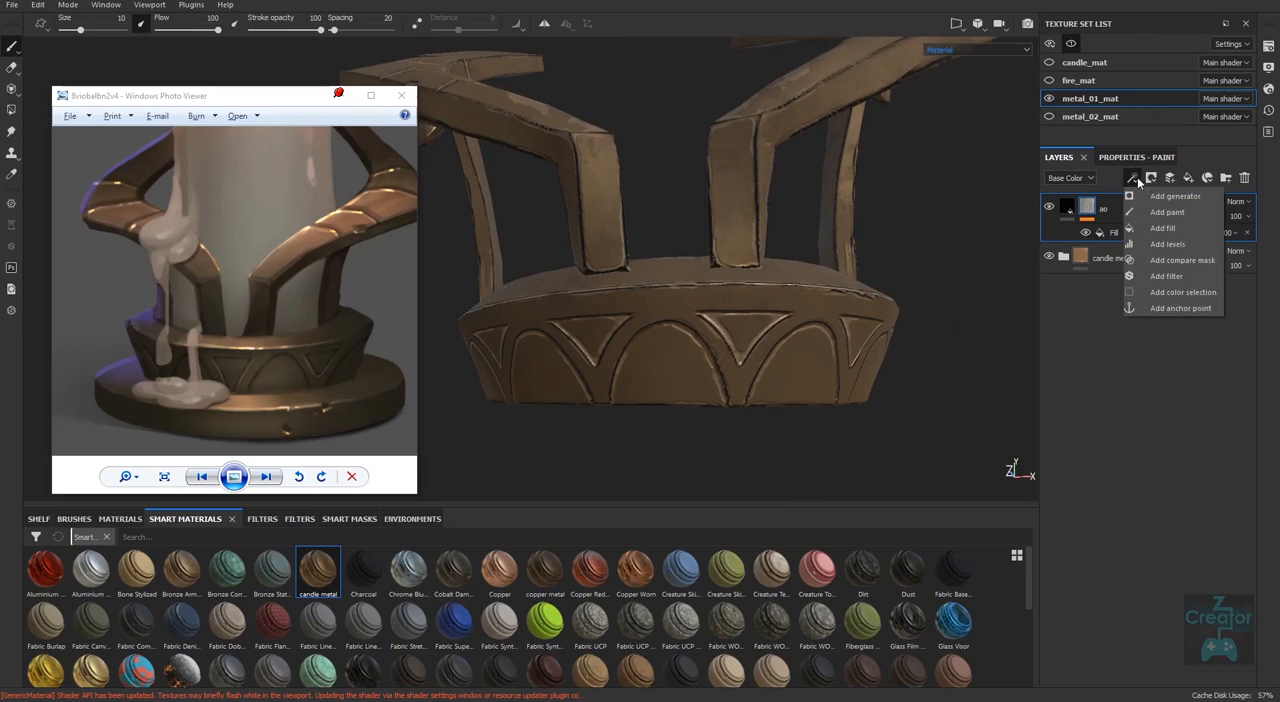
{"action": "left_click", "coordinate": [1172, 244]}
{"action": "left_click", "coordinate": [1141, 232]}
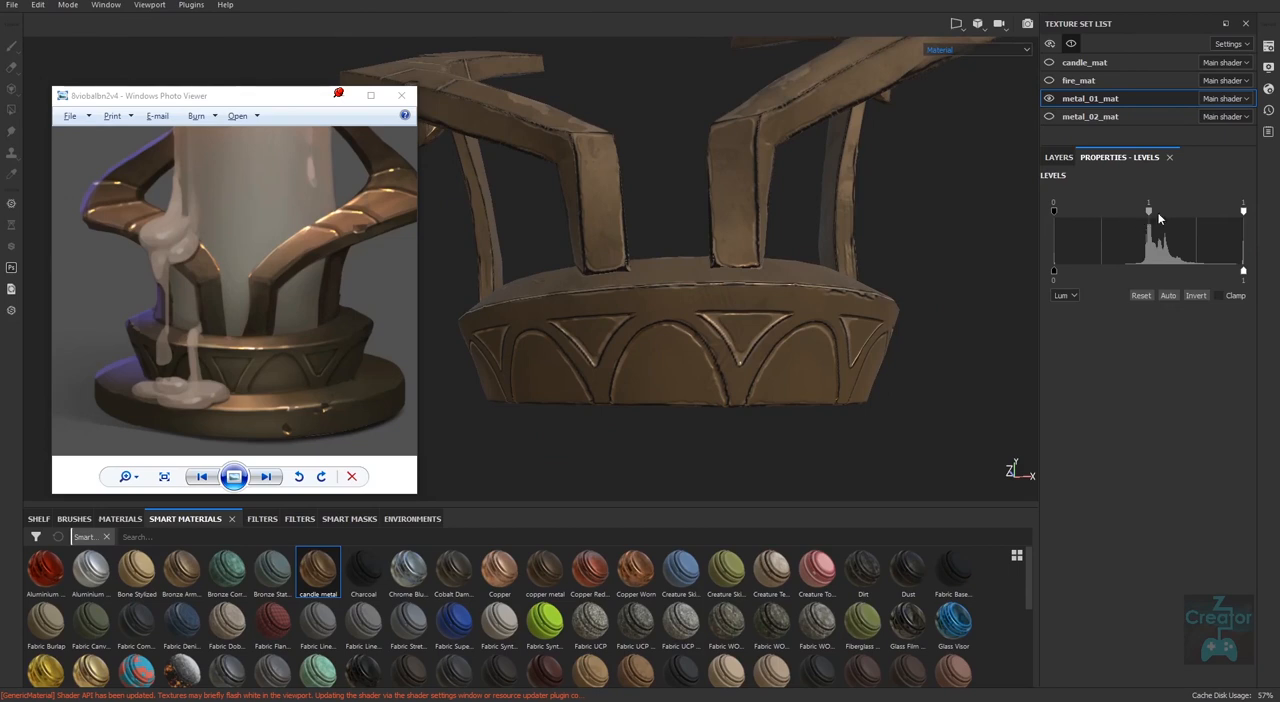
{"action": "left_click_drag", "start_coordinate": [1149, 211], "coordinate": [1192, 212]}
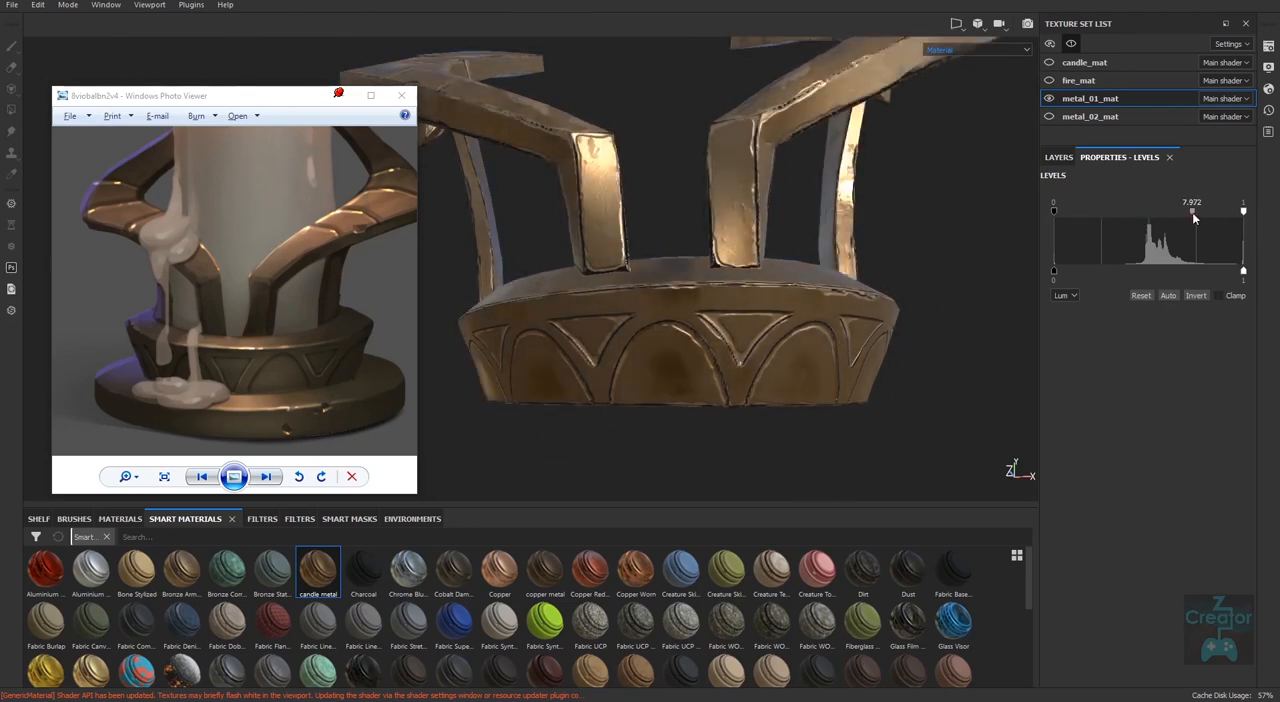
{"action": "left_click_drag", "start_coordinate": [1053, 209], "coordinate": [1180, 214]}
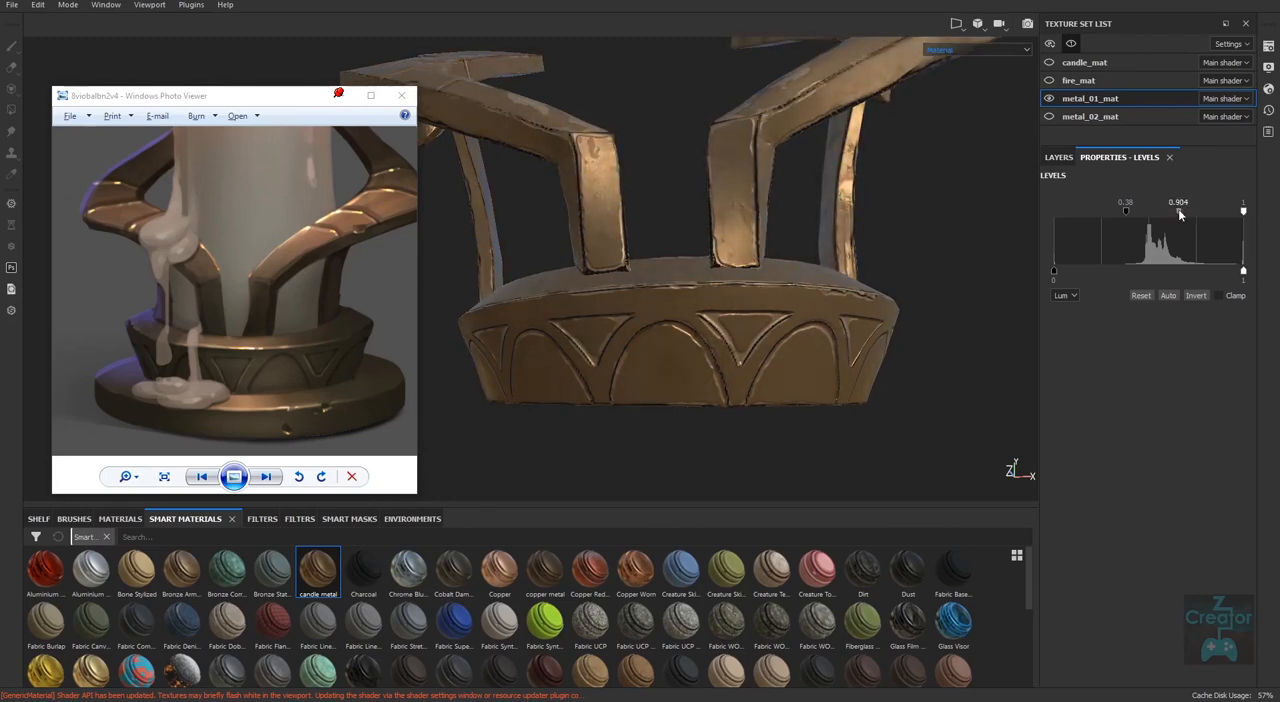
{"action": "mouse_move", "coordinate": [1055, 270]}
{"action": "left_mouse_down"}
{"action": "mouse_move", "coordinate": [1119, 271]}
{"action": "mouse_move", "coordinate": [1099, 272]}
{"action": "left_mouse_up"}
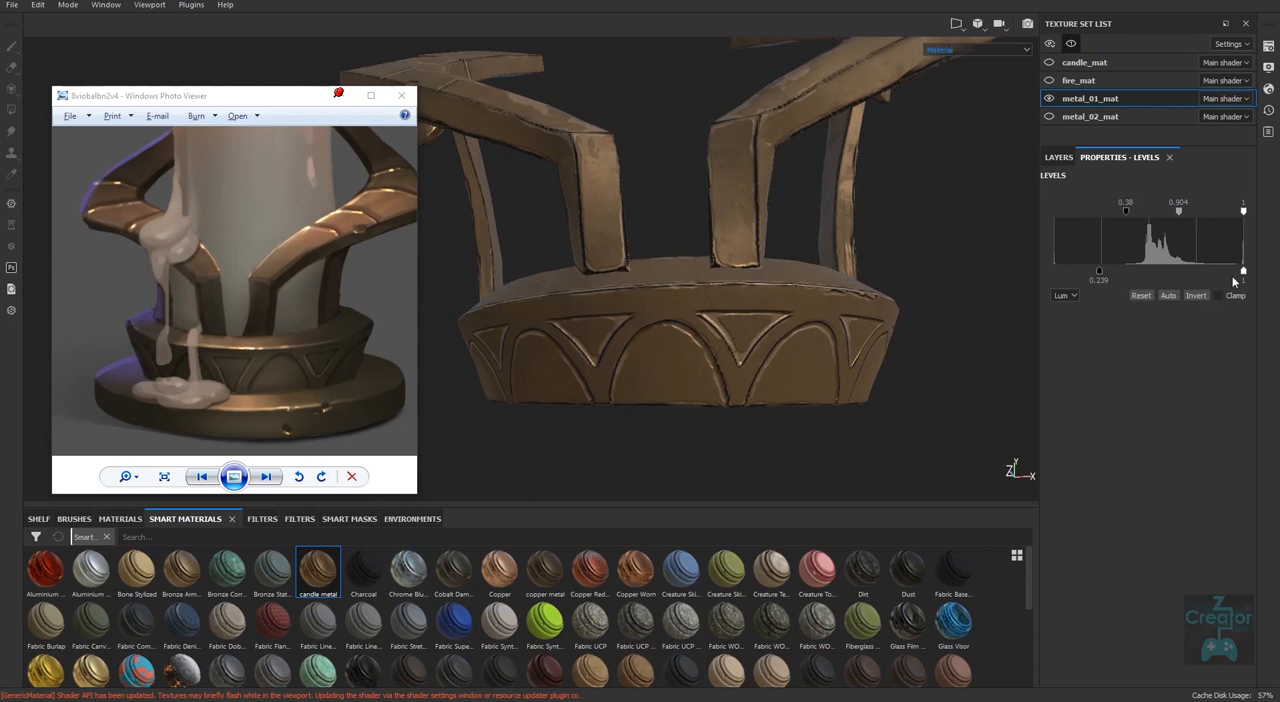
{"action": "mouse_move", "coordinate": [1238, 276]}
{"action": "left_mouse_down"}
{"action": "mouse_move", "coordinate": [1163, 277]}
{"action": "mouse_move", "coordinate": [1246, 275]}
{"action": "left_mouse_up"}
Add a Blur filter above the Levels on the ao mask, with a blur intensity of about 0.28.
{"action": "left_click", "coordinate": [1059, 157]}
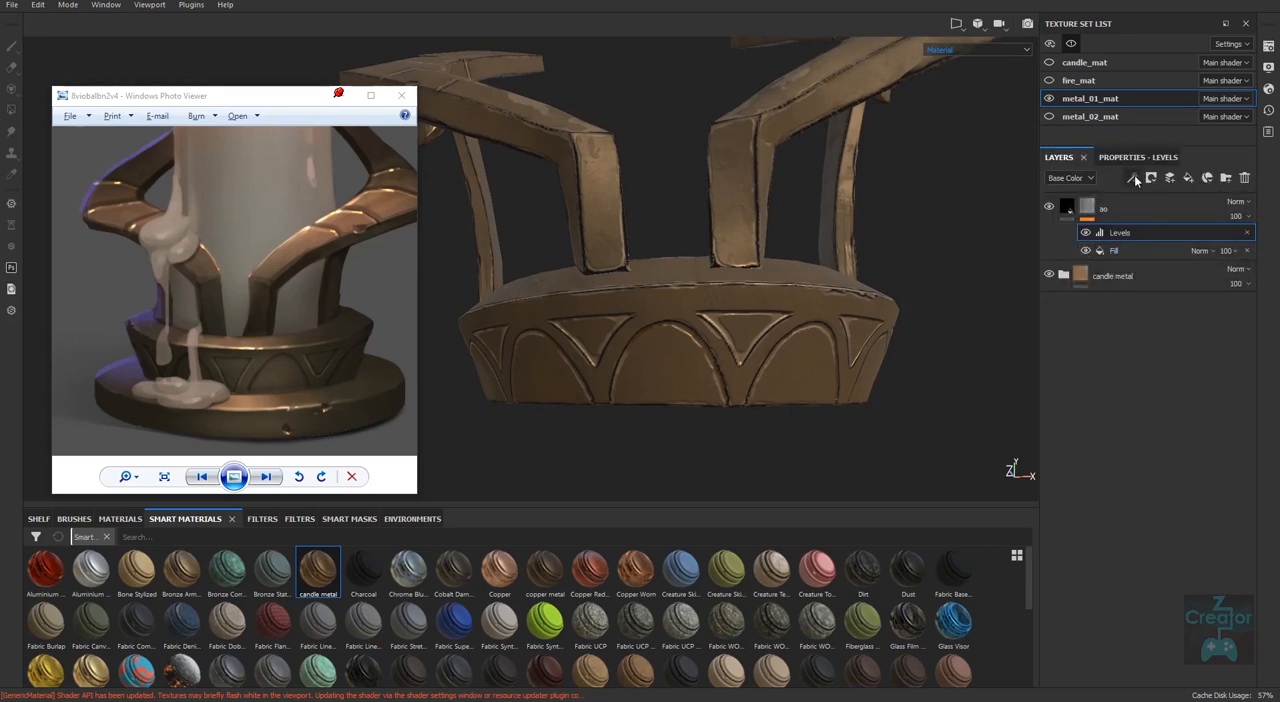
{"action": "left_click", "coordinate": [1134, 179]}
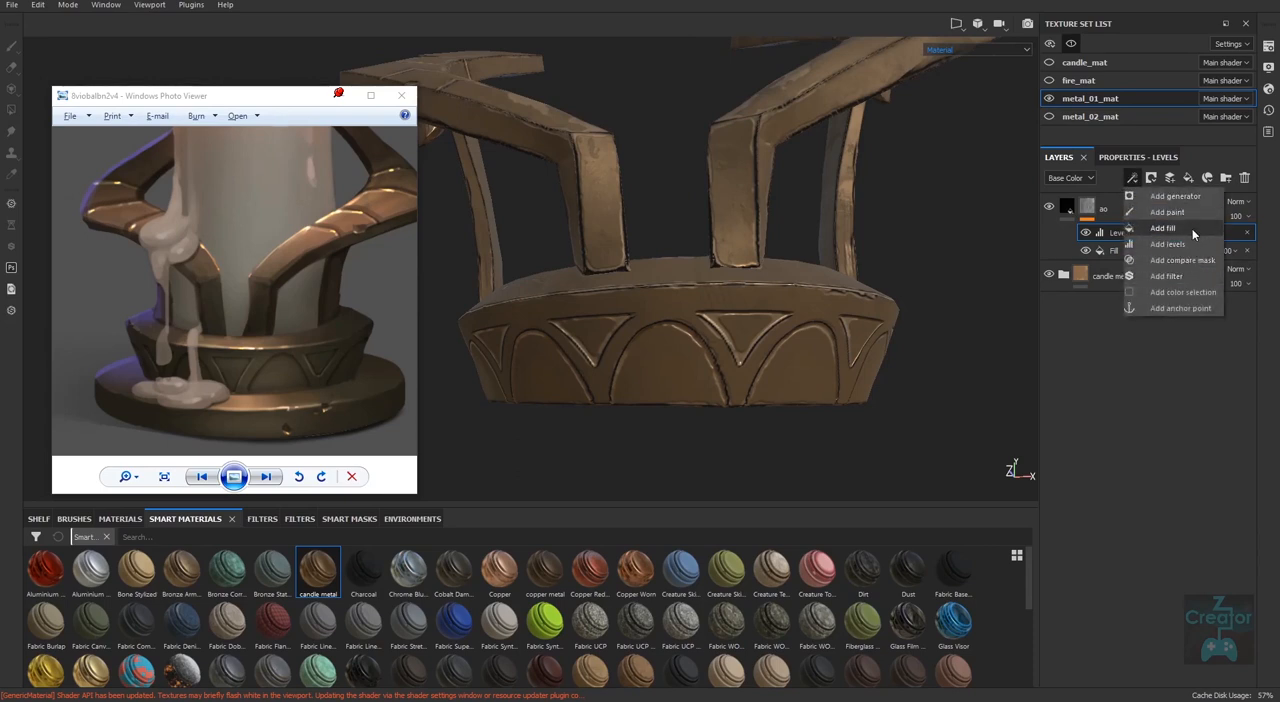
{"action": "left_click", "coordinate": [1166, 276]}
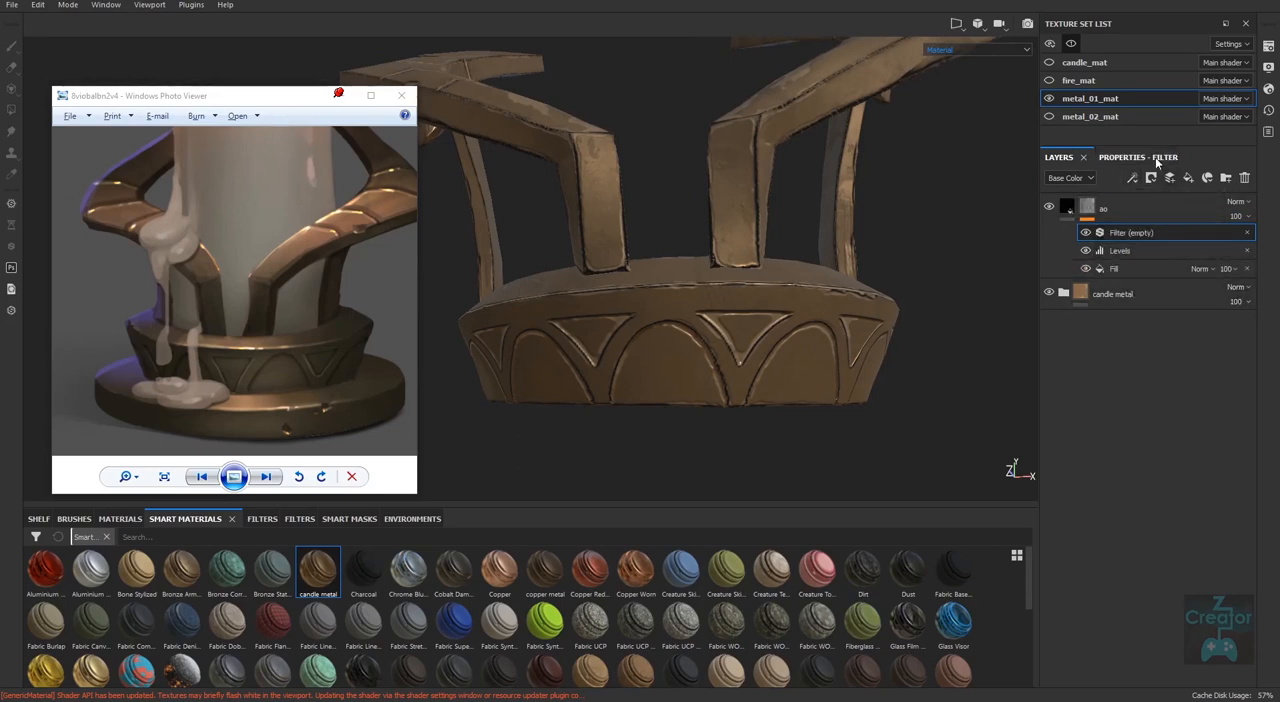
{"action": "left_click", "coordinate": [1160, 232]}
{"action": "left_click", "coordinate": [1150, 199]}
{"action": "left_click", "coordinate": [1211, 246]}
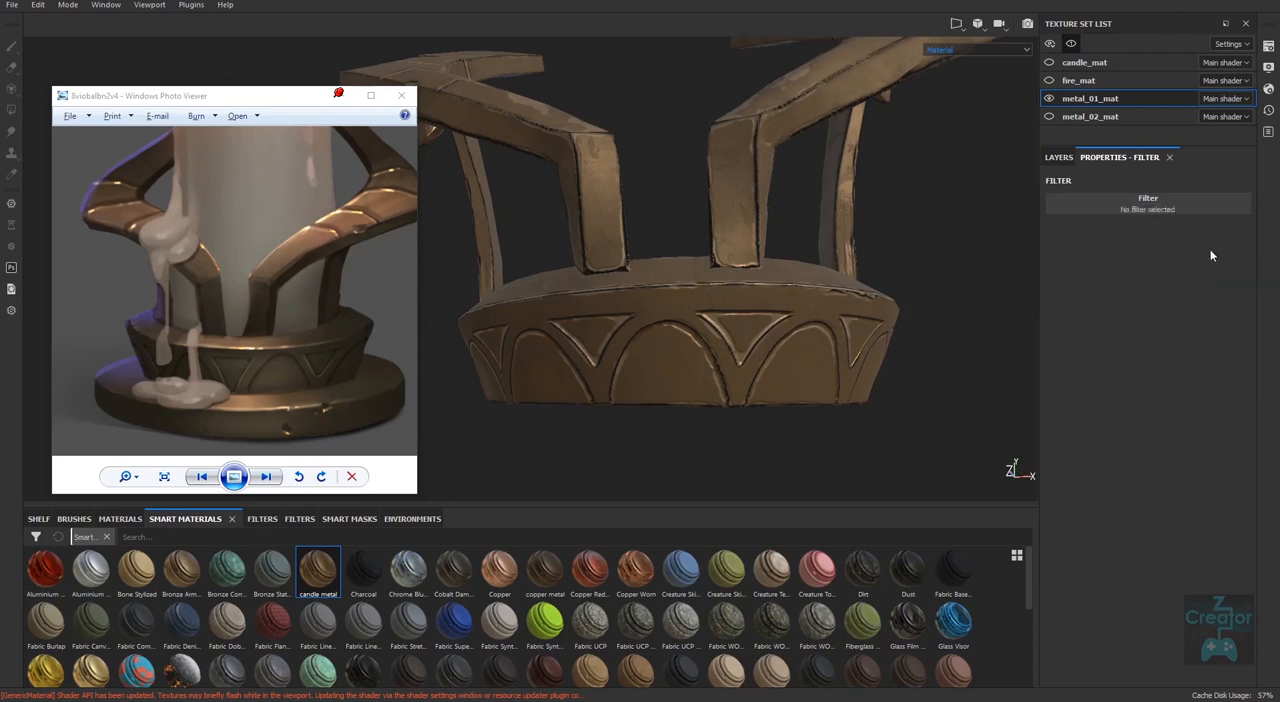
{"action": "left_click", "coordinate": [1065, 270]}
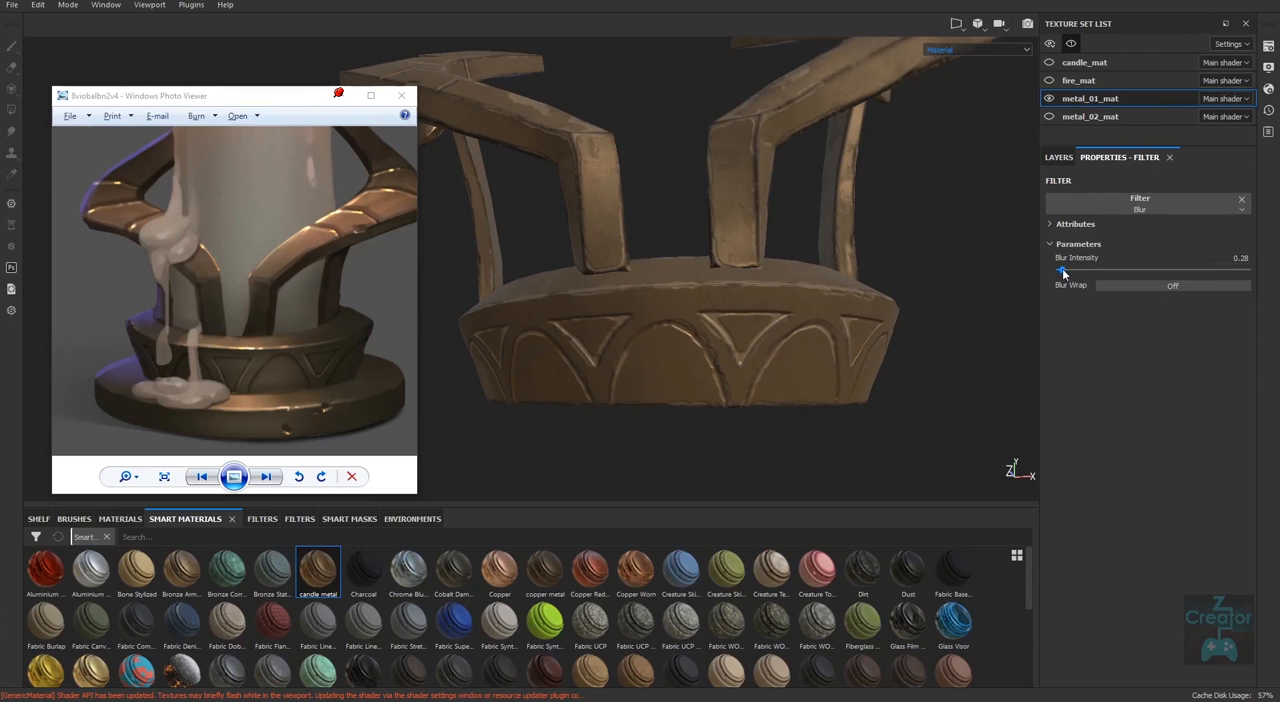
{"action": "left_click_drag", "start_coordinate": [1063, 273], "coordinate": [1065, 272]}
Adjust the ao mask's Levels to input black 0.451 and output black 0.606, and lower the midtone close to the black point.
{"action": "left_click", "coordinate": [1058, 157]}
{"action": "left_click", "coordinate": [1143, 251]}
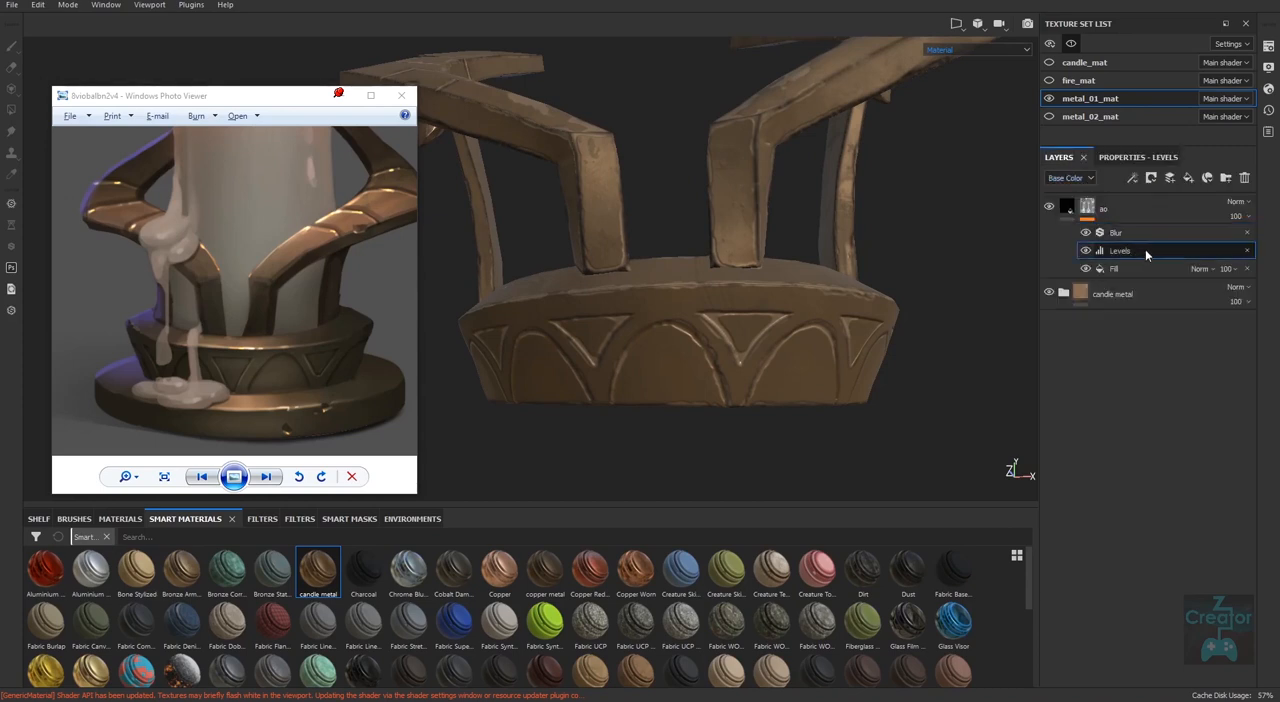
{"action": "left_click", "coordinate": [1143, 157]}
{"action": "mouse_move", "coordinate": [1125, 212]}
{"action": "left_mouse_down"}
{"action": "mouse_move", "coordinate": [1095, 215]}
{"action": "mouse_move", "coordinate": [1139, 220]}
{"action": "left_mouse_up"}
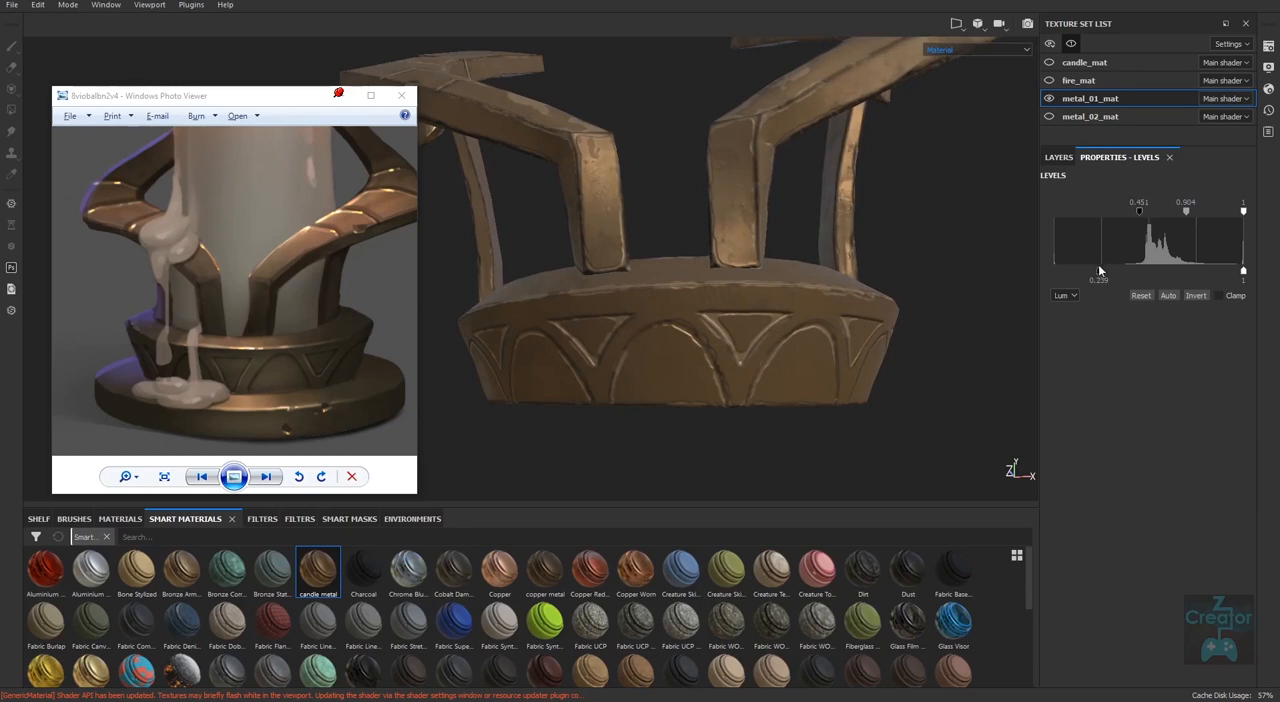
{"action": "left_click_drag", "start_coordinate": [1100, 272], "coordinate": [1169, 272]}
{"action": "left_click_drag", "start_coordinate": [1186, 213], "coordinate": [1145, 221]}
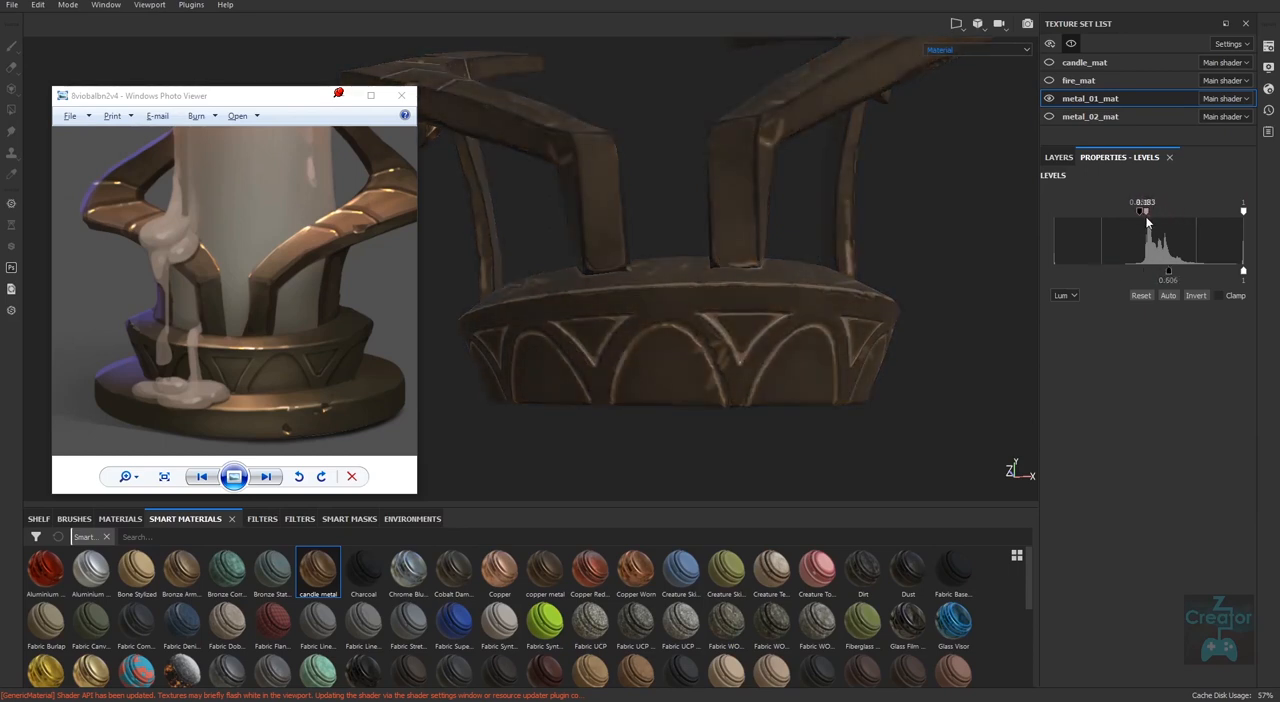
Invert the ao mask's Levels, and set the input black and output white to 0 and the midtone to about 0.13.
{"action": "left_click", "coordinate": [1197, 296]}
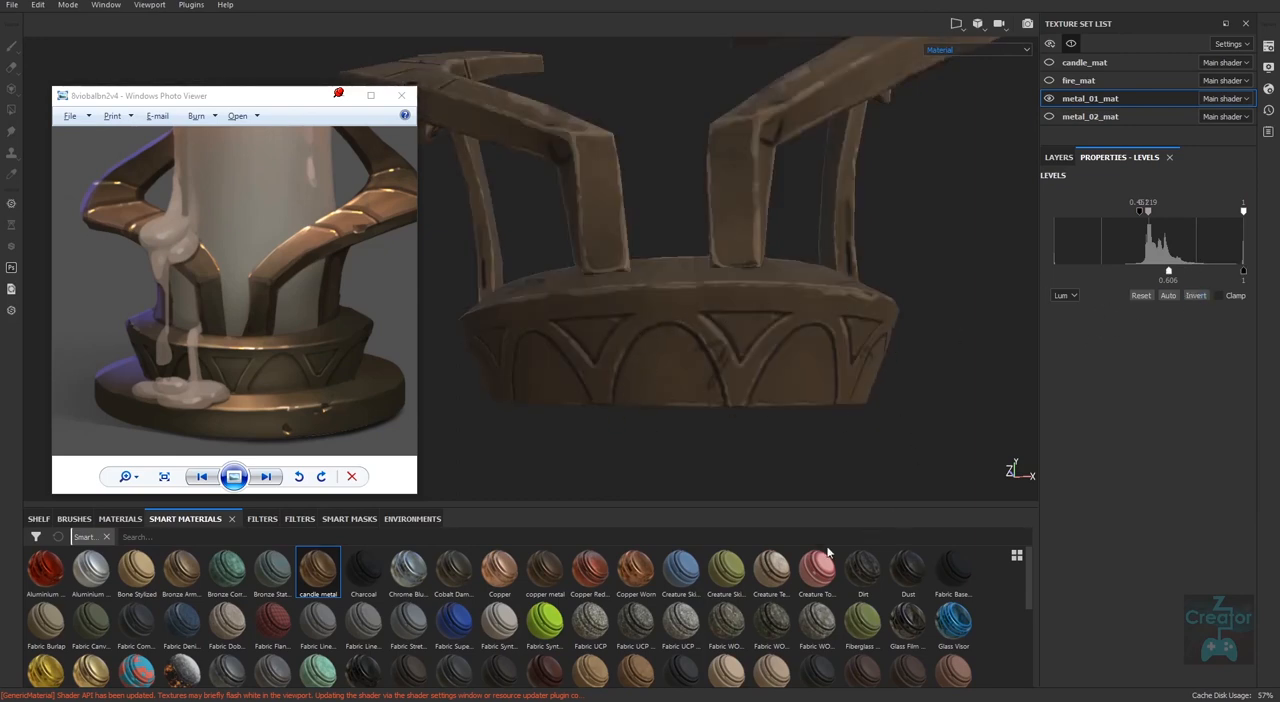
{"action": "left_click_drag", "start_coordinate": [1147, 211], "coordinate": [1046, 215]}
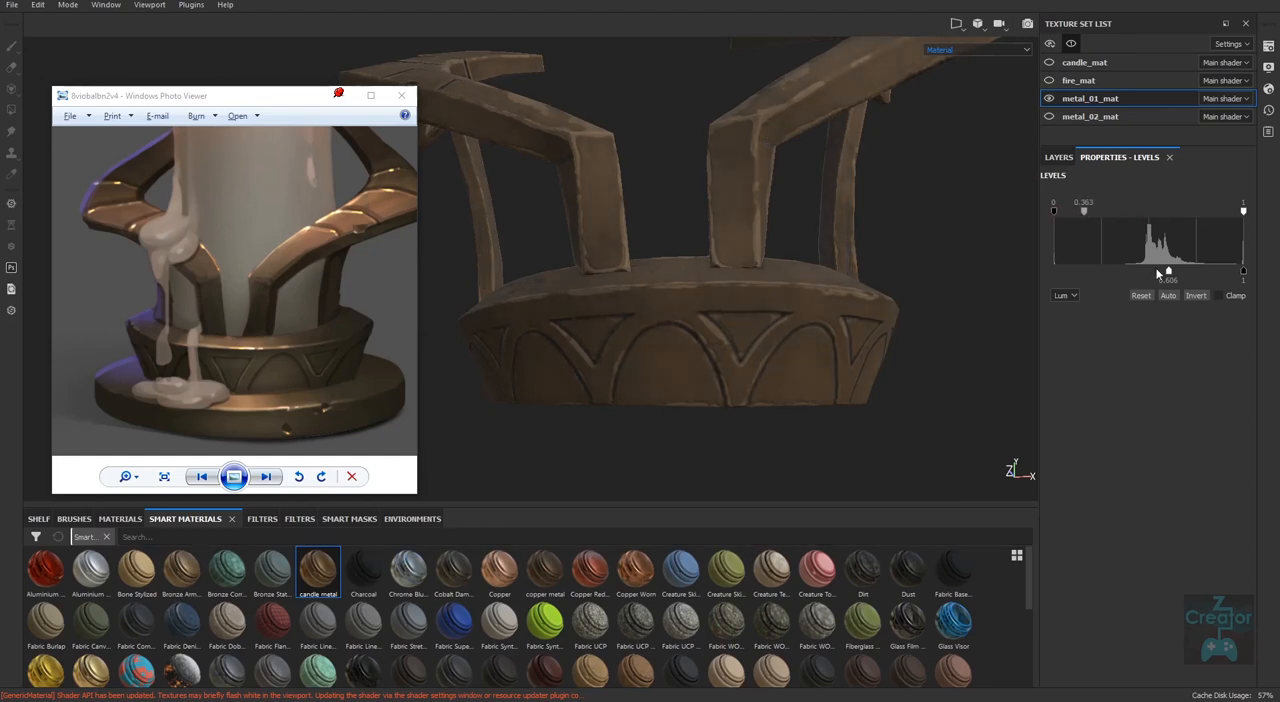
{"action": "left_click_drag", "start_coordinate": [1166, 272], "coordinate": [994, 285]}
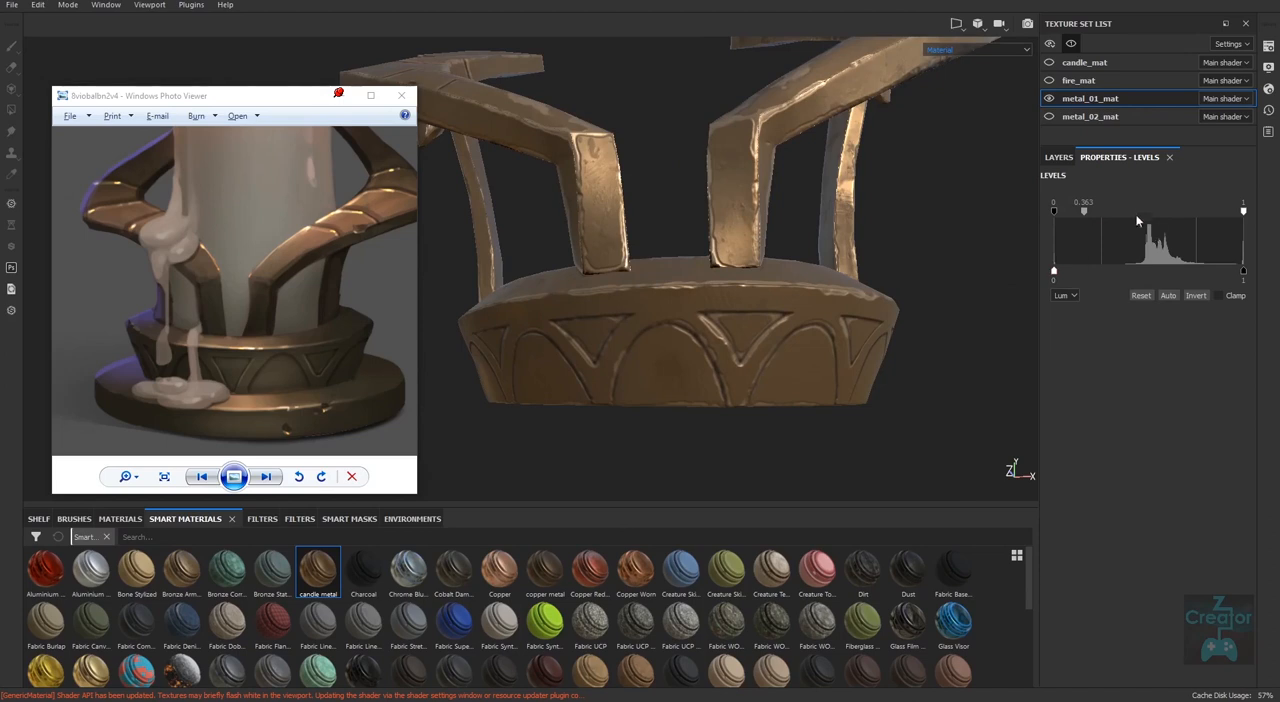
{"action": "mouse_move", "coordinate": [1084, 211]}
{"action": "left_mouse_down"}
{"action": "mouse_move", "coordinate": [1136, 211]}
{"action": "mouse_move", "coordinate": [1061, 217]}
{"action": "left_mouse_up"}
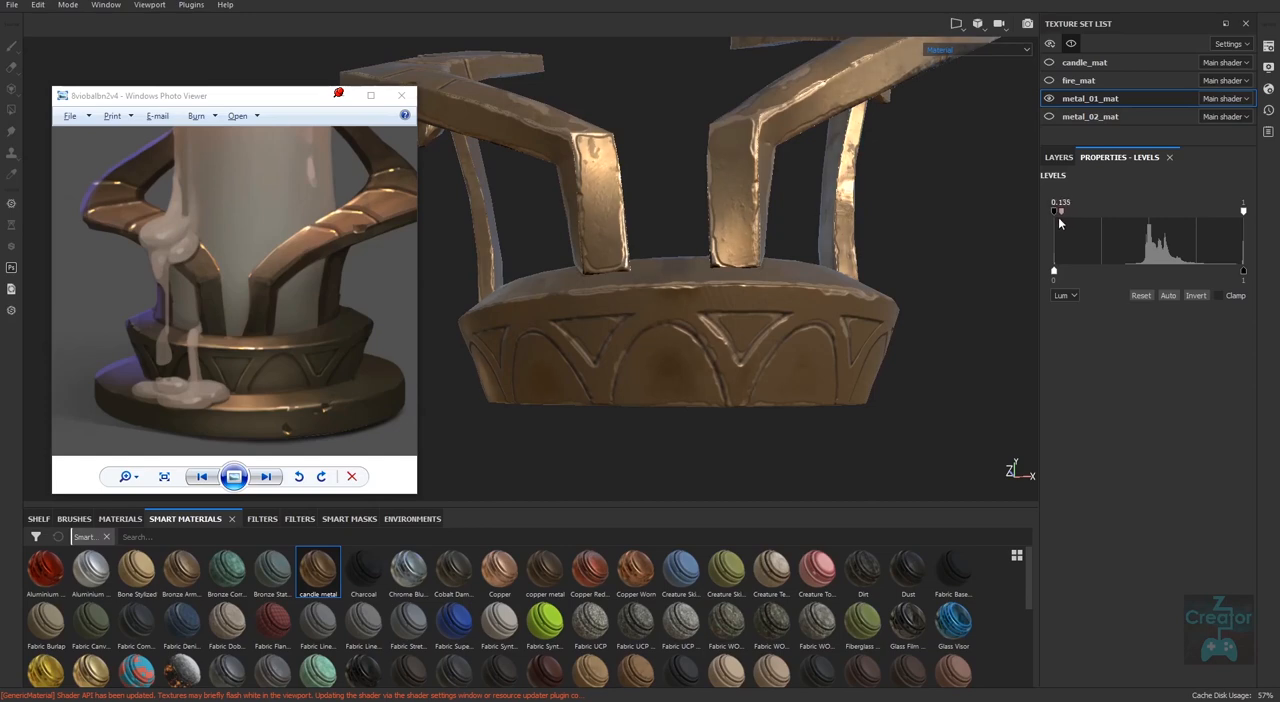
Examine the metal arms and collar from the side, above and below to judge the darkened crevices and bright edges.
{"action": "left_click_drag", "start_coordinate": [843, 470], "coordinate": [862, 494], "text": "alt"}
{"action": "right_click_drag", "start_coordinate": [862, 494], "coordinate": [430, 400], "text": "alt"}
{"action": "left_click_drag", "start_coordinate": [834, 471], "coordinate": [678, 471], "text": "alt"}
{"action": "right_click_drag", "start_coordinate": [678, 471], "coordinate": [577, 429], "text": "alt"}
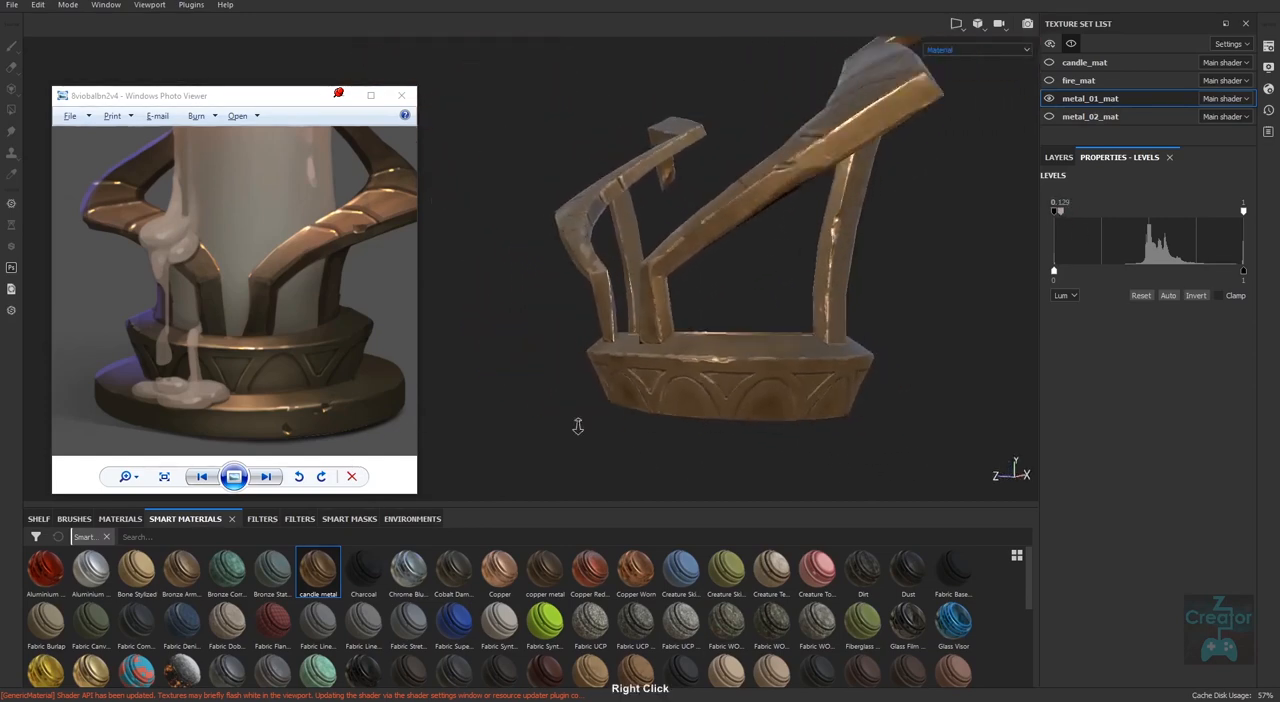
{"action": "left_click_drag", "start_coordinate": [577, 429], "coordinate": [784, 518], "text": "alt"}
{"action": "middle_click_drag", "start_coordinate": [852, 410], "coordinate": [780, 460], "text": "alt"}
{"action": "left_click_drag", "start_coordinate": [786, 364], "coordinate": [797, 413], "text": "alt"}
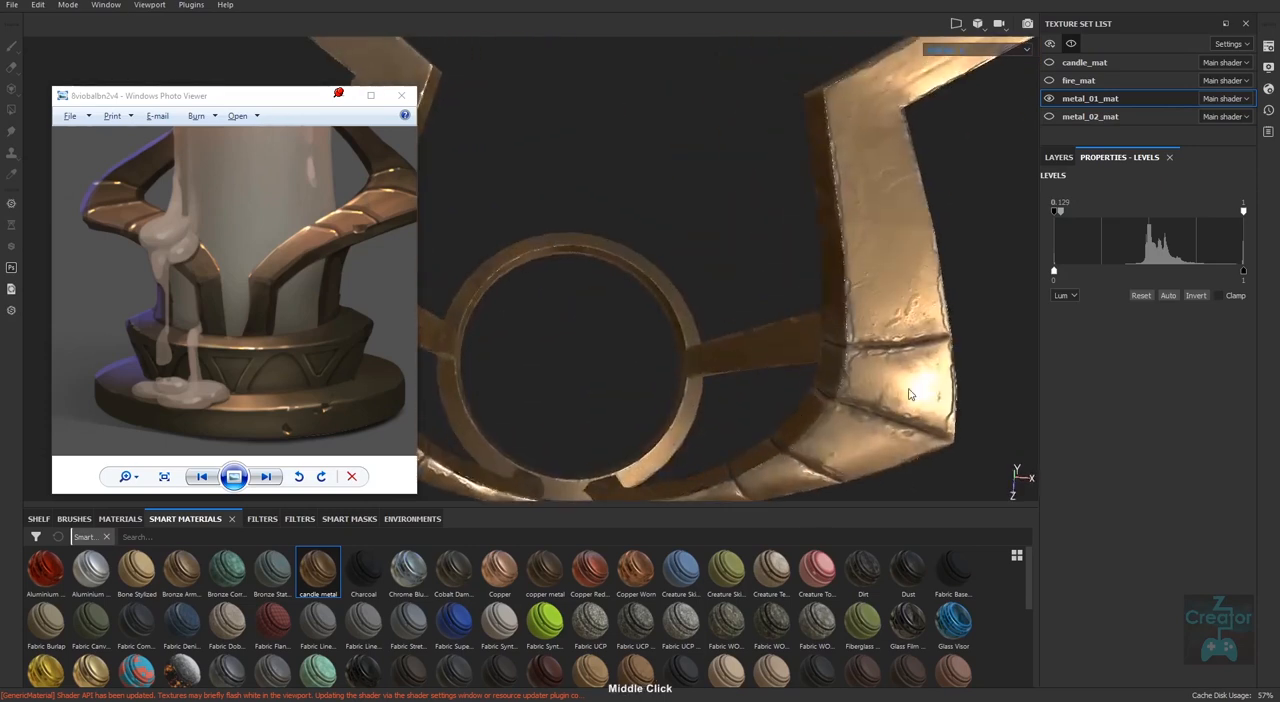
{"action": "left_click_drag", "start_coordinate": [939, 343], "coordinate": [930, 288], "text": "alt"}
{"action": "right_click_drag", "start_coordinate": [852, 380], "coordinate": [540, 357], "text": "alt"}
{"action": "middle_click_drag", "start_coordinate": [676, 385], "coordinate": [742, 381], "text": "alt"}
{"action": "right_click_drag", "start_coordinate": [742, 381], "coordinate": [810, 423], "text": "alt"}
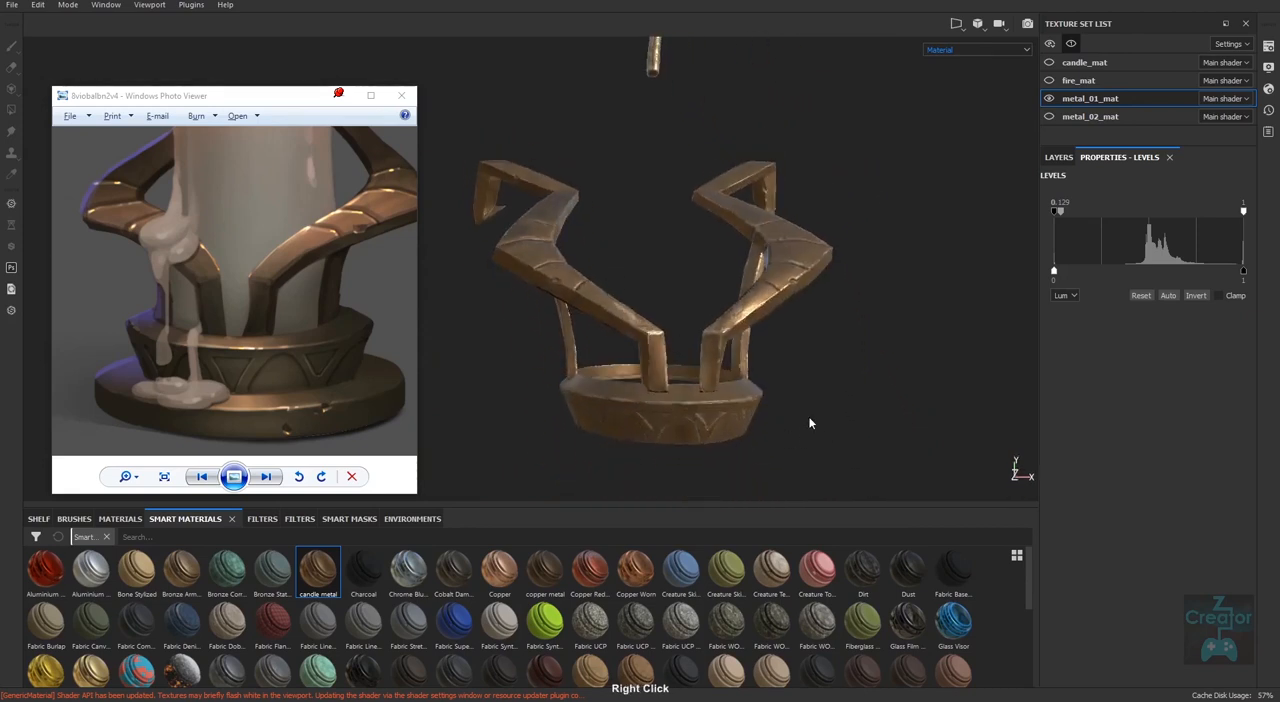
{"action": "left_click_drag", "start_coordinate": [810, 423], "coordinate": [789, 446], "text": "alt"}
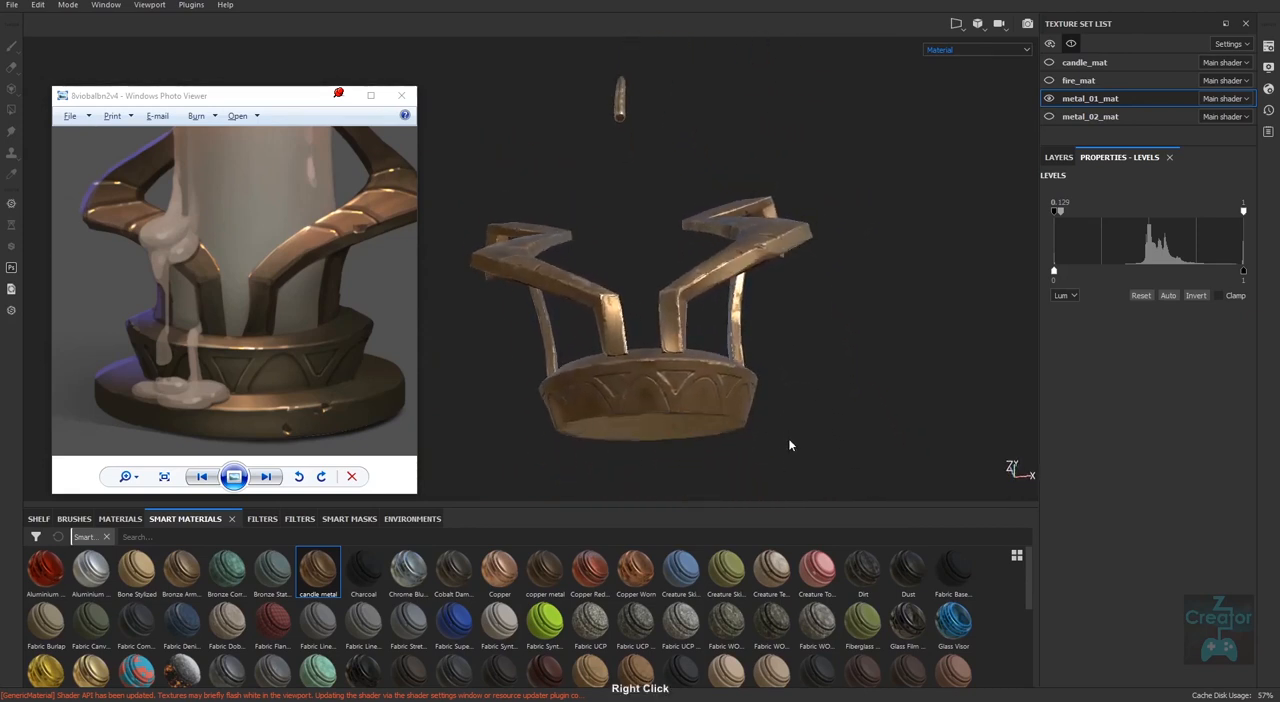
{"action": "right_click_drag", "start_coordinate": [789, 446], "coordinate": [786, 481], "text": "alt"}
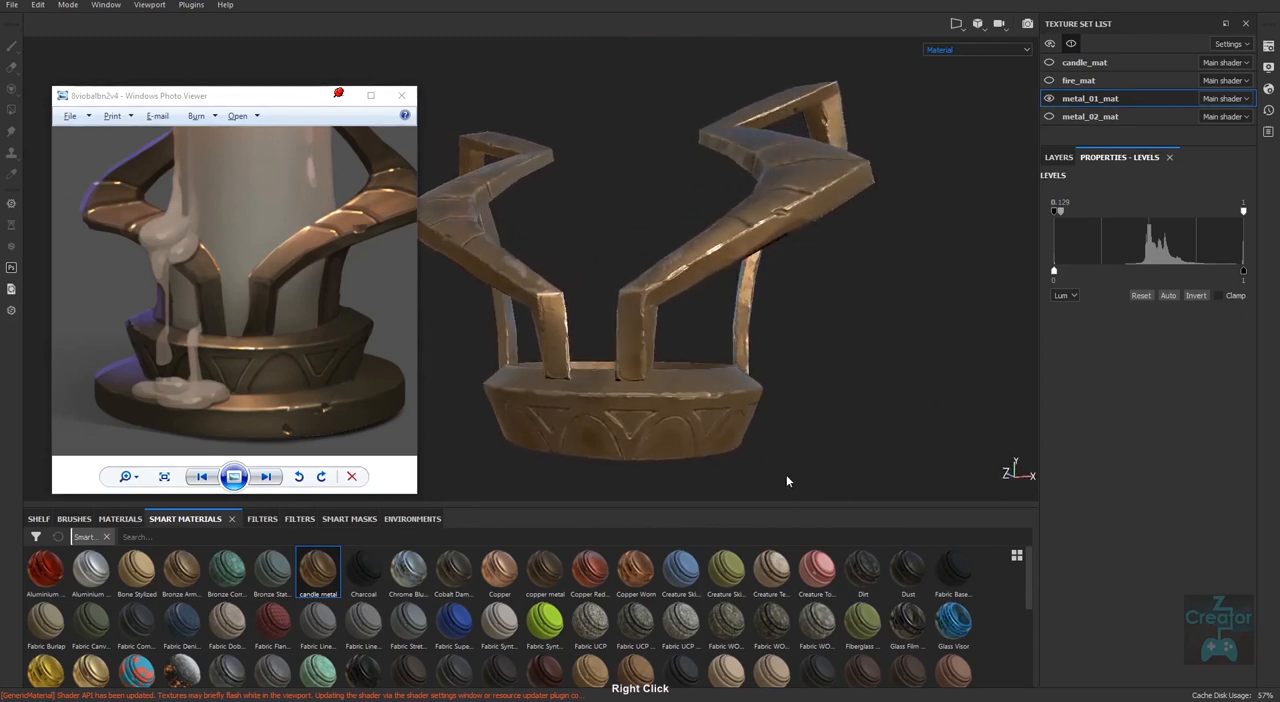
Show metal_02_mat, fire_mat and candle_mat together with metal_01_mat and examine the complete candle against the reference.
{"action": "left_click_drag", "start_coordinate": [786, 481], "coordinate": [811, 413], "text": "alt"}
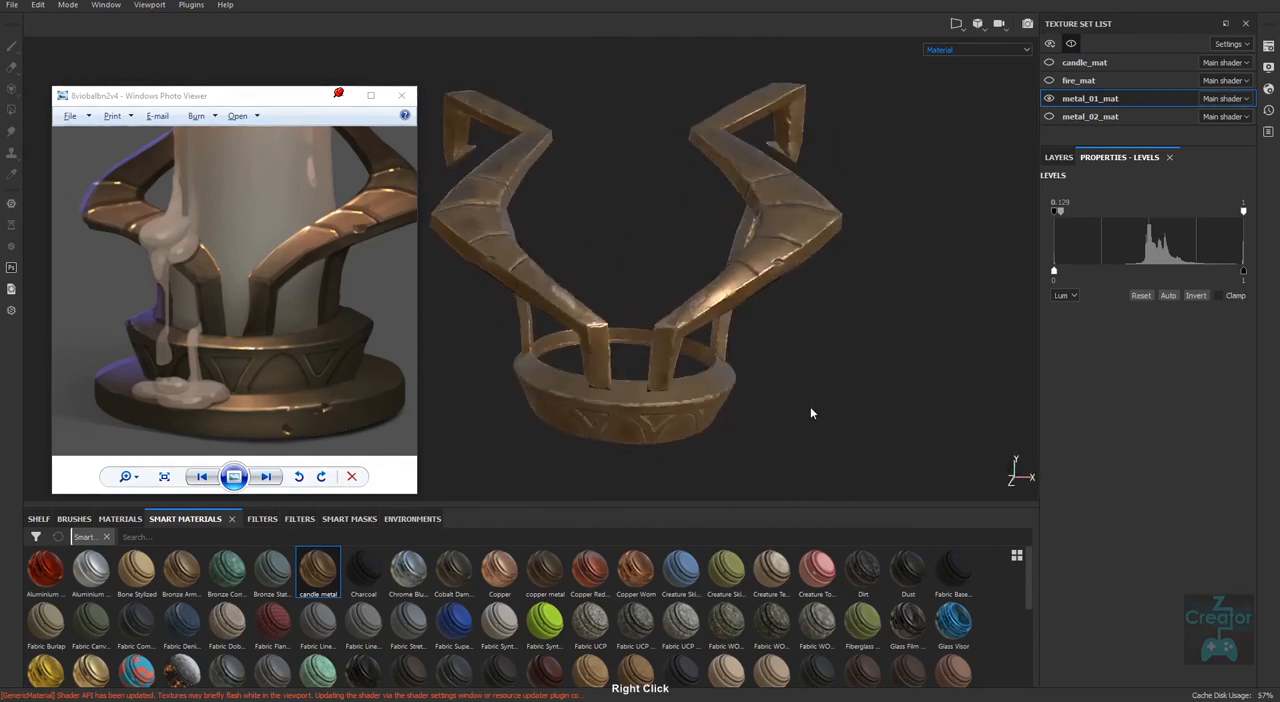
{"action": "right_click_drag", "start_coordinate": [811, 413], "coordinate": [653, 416], "text": "alt"}
{"action": "right_click_drag", "start_coordinate": [904, 423], "coordinate": [760, 404], "text": "alt"}
{"action": "middle_click_drag", "start_coordinate": [760, 404], "coordinate": [751, 430], "text": "alt"}
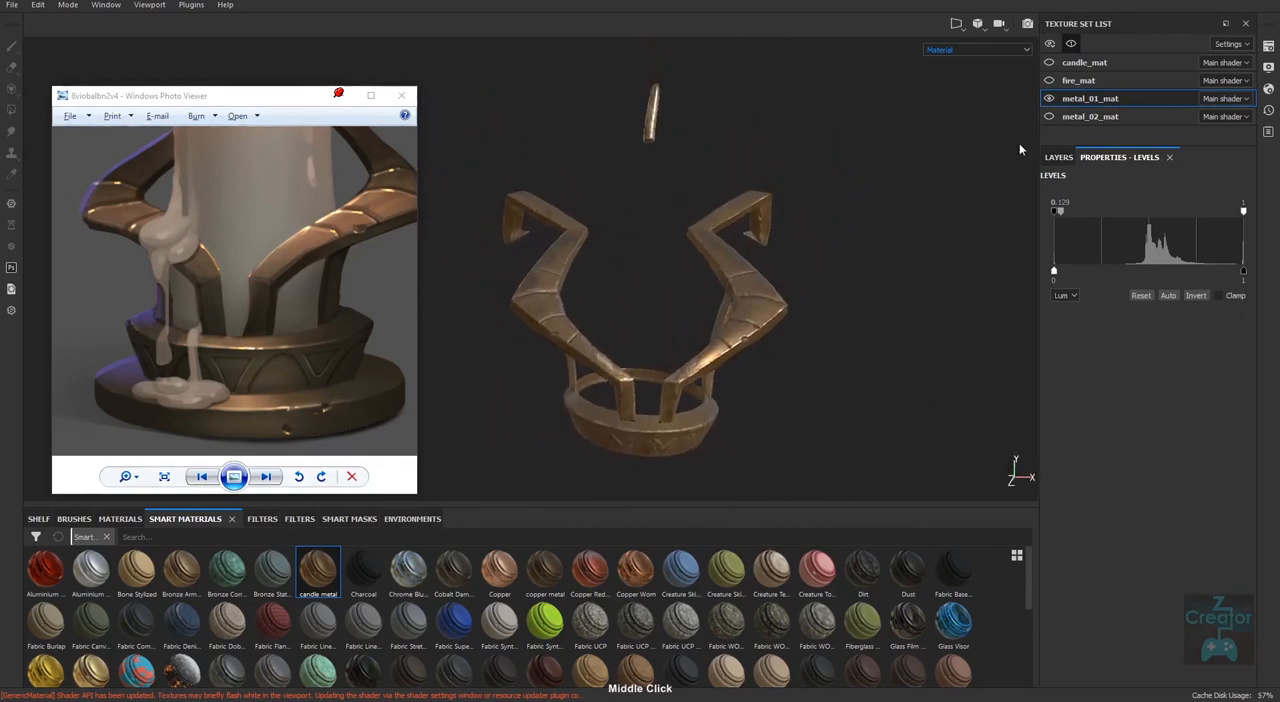
{"action": "left_click", "coordinate": [1046, 119]}
{"action": "right_click_drag", "start_coordinate": [870, 437], "coordinate": [752, 403], "text": "alt"}
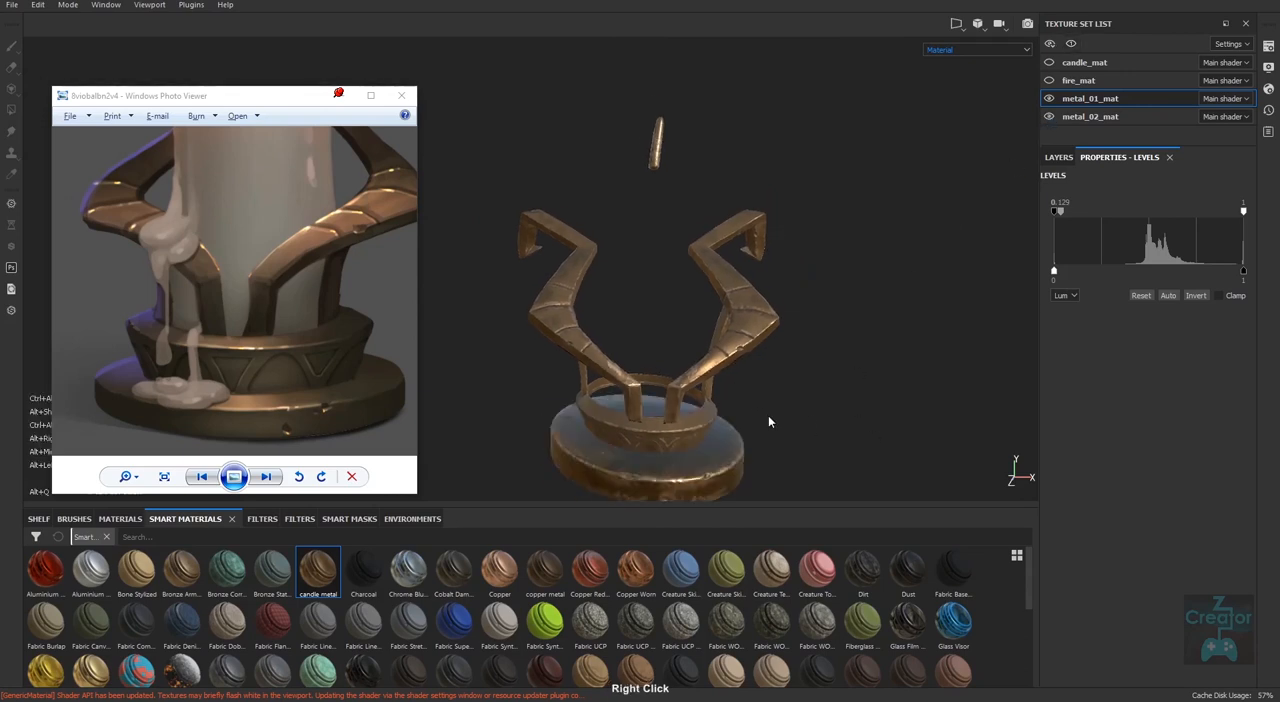
{"action": "left_click", "coordinate": [1049, 80]}
{"action": "left_click", "coordinate": [1049, 62]}
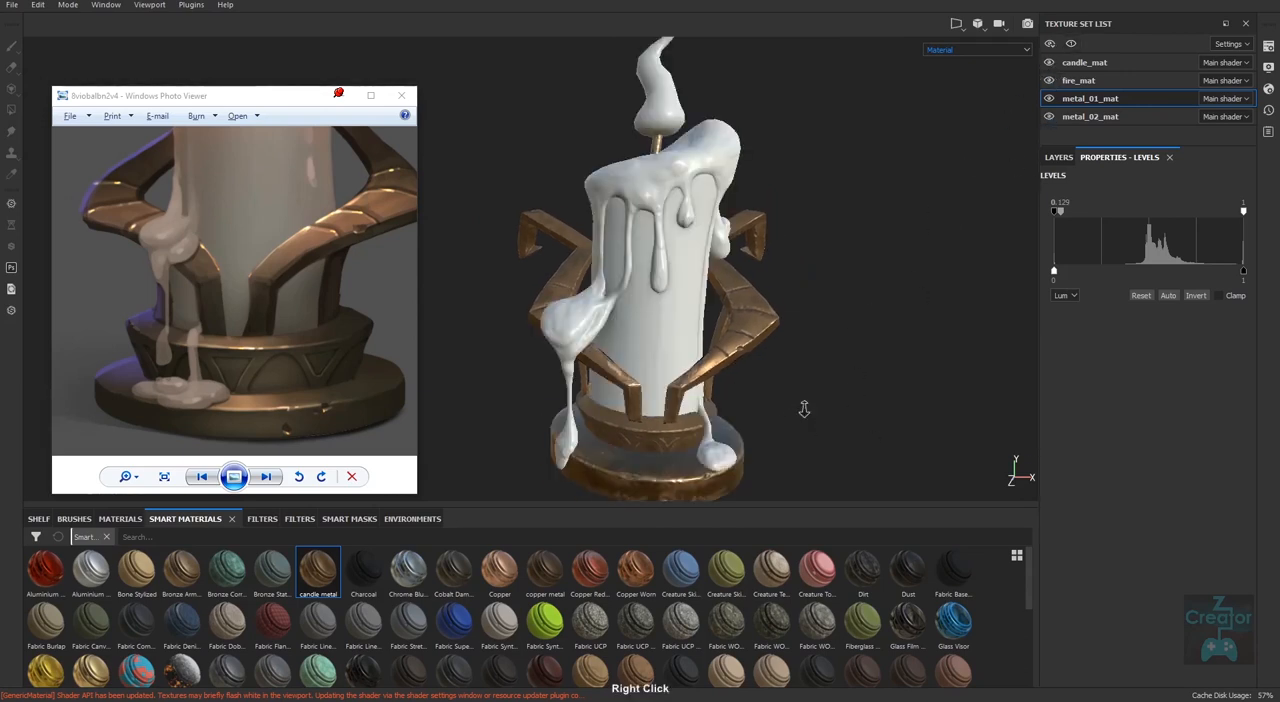
{"action": "right_click_drag", "start_coordinate": [803, 408], "coordinate": [738, 455], "text": "alt"}
{"action": "middle_click_drag", "start_coordinate": [738, 455], "coordinate": [770, 418], "text": "alt"}
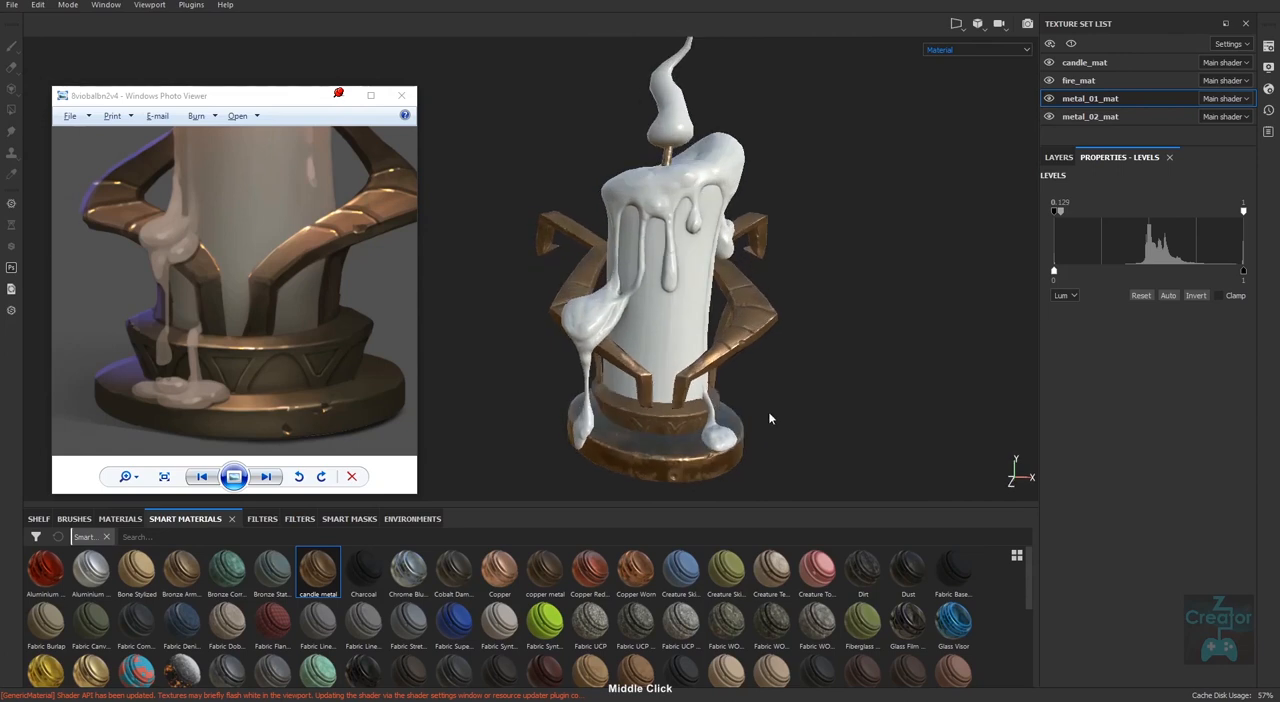
Isolate metal_01_mat and add the Fabric Rough Aligned material as a layer directly above the candle metal folder.
{"action": "left_click", "coordinate": [1071, 44]}
{"action": "middle_click_drag", "start_coordinate": [675, 180], "coordinate": [656, 242], "text": "alt"}
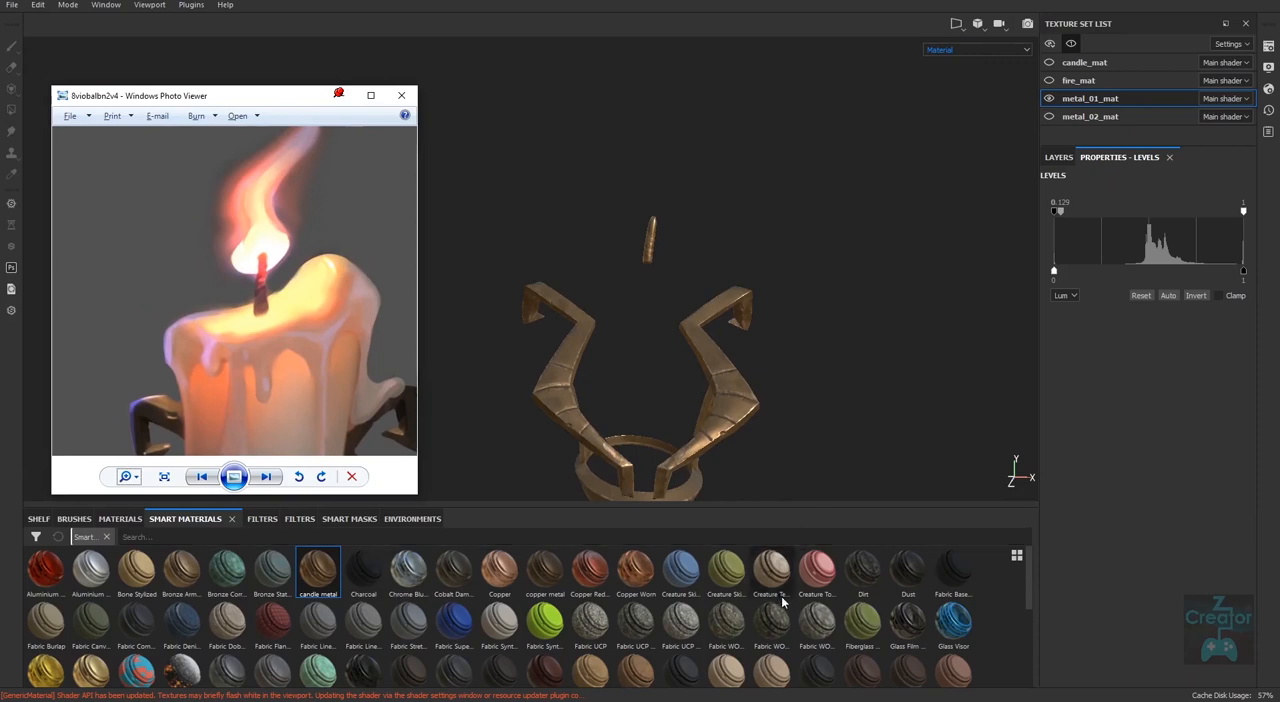
{"action": "left_click", "coordinate": [1059, 157]}
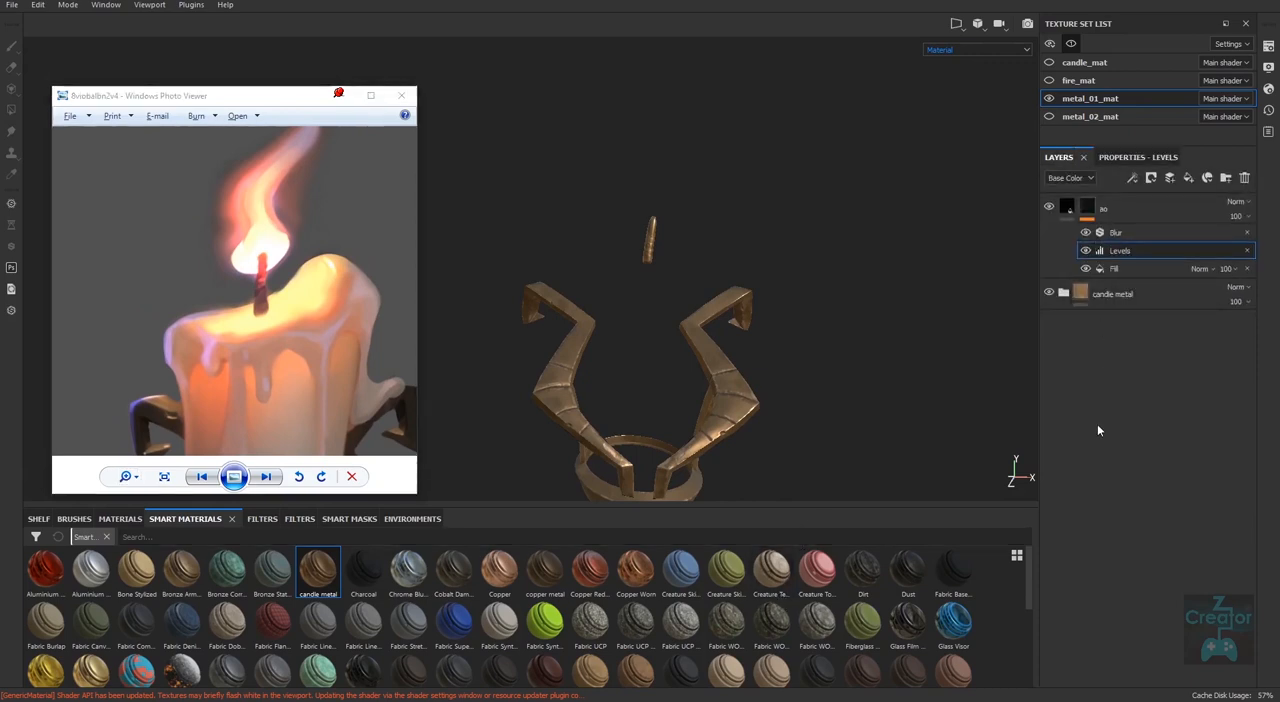
{"action": "left_click", "coordinate": [1066, 208]}
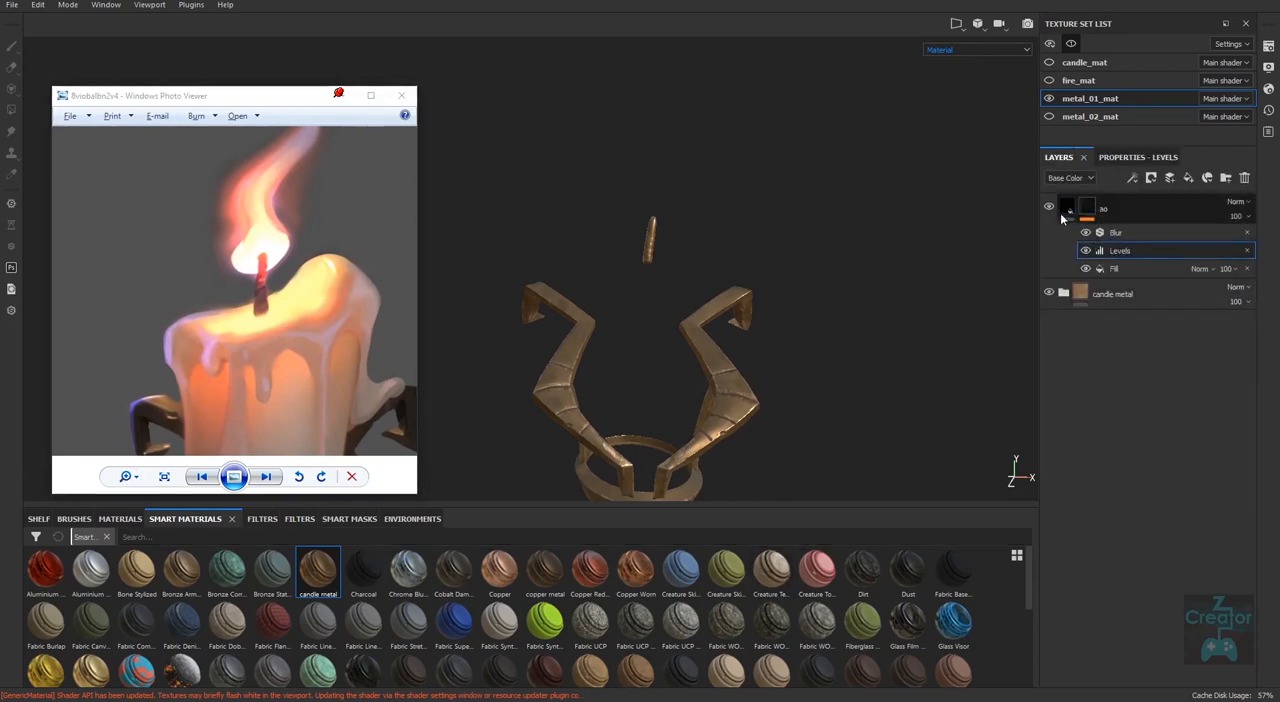
{"action": "left_click", "coordinate": [1118, 292]}
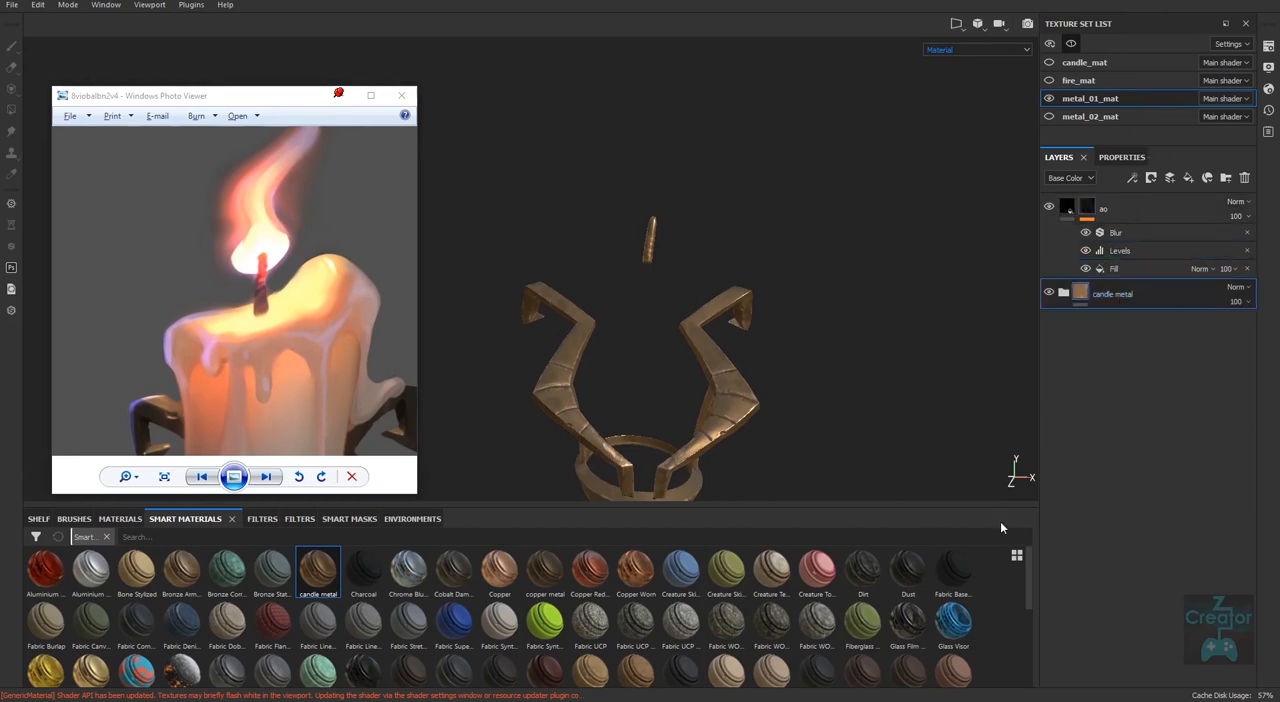
{"action": "left_click", "coordinate": [120, 518]}
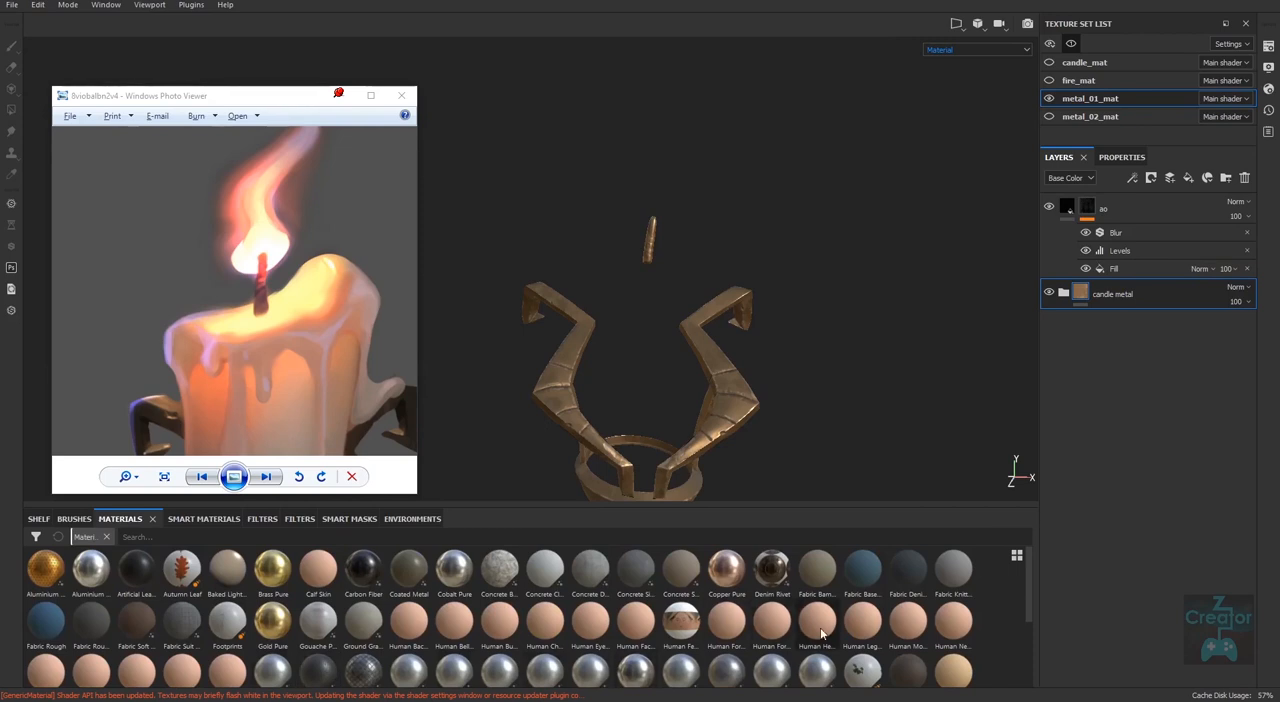
{"action": "mouse_move", "coordinate": [821, 633]}
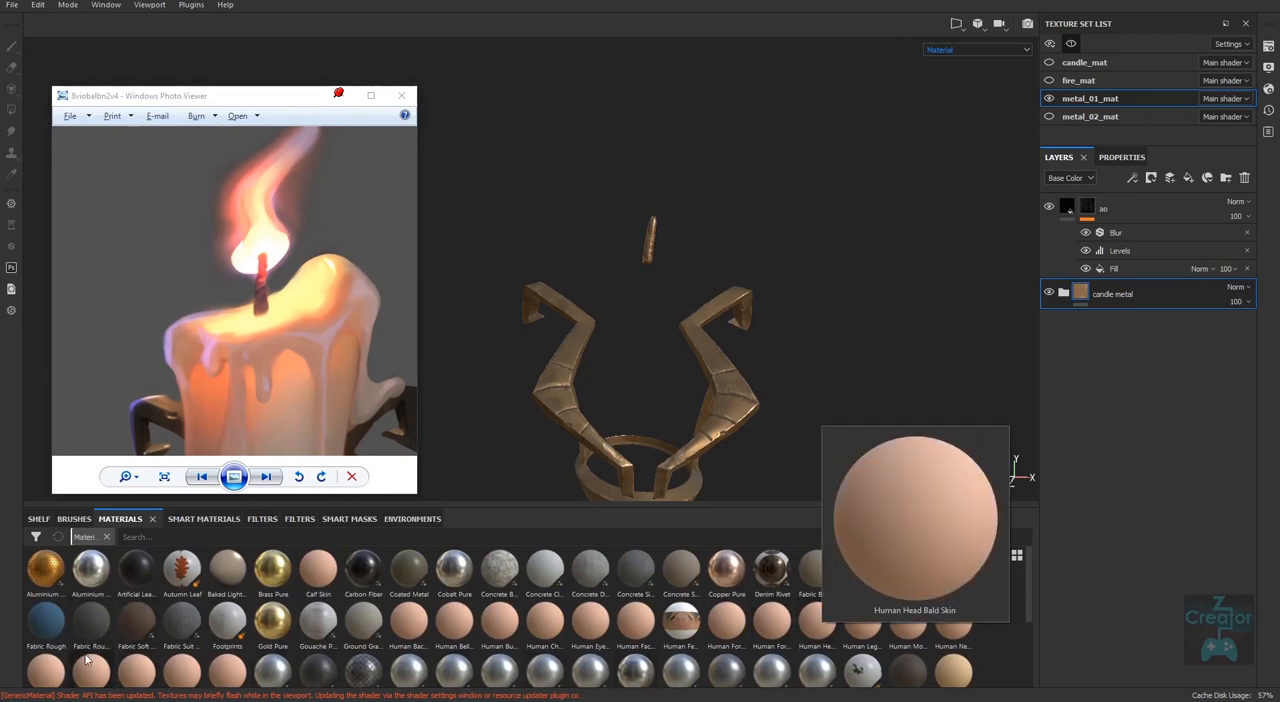
{"action": "left_click_drag", "start_coordinate": [92, 620], "coordinate": [1115, 295]}
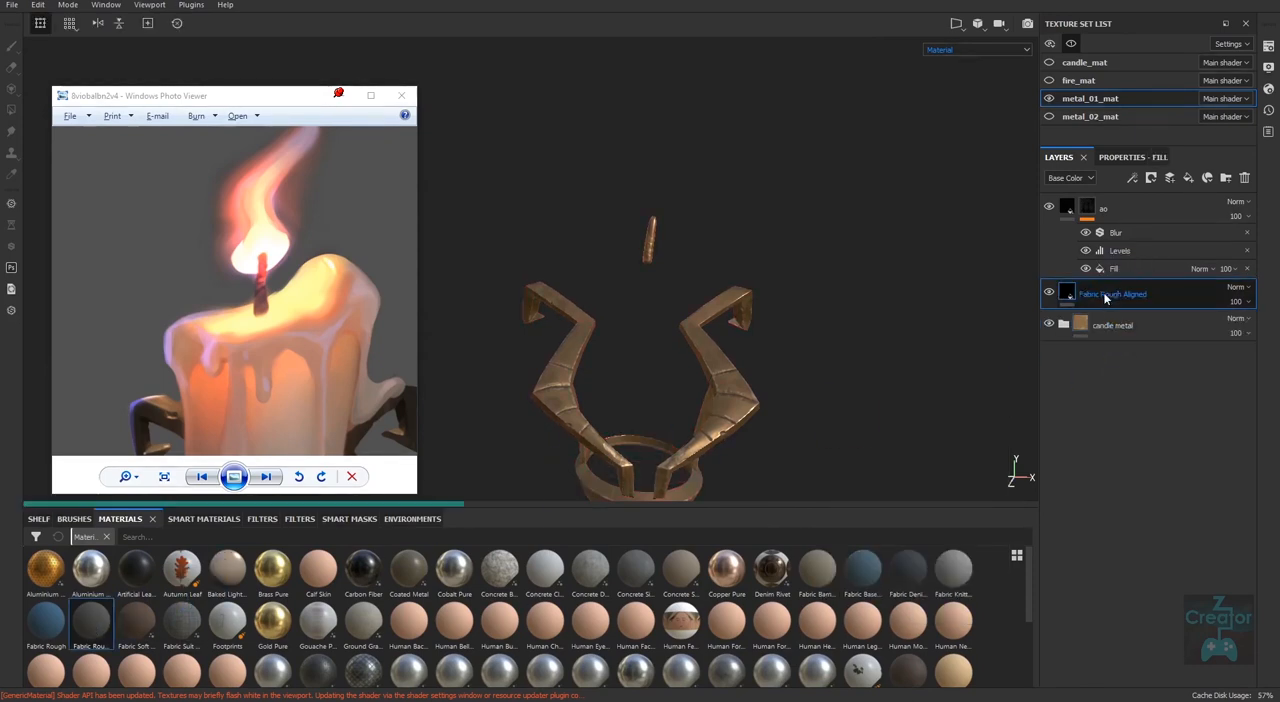
Set the Fabric Rough Aligned layer's Height Range to 0.22 and Height Position to 0.71, judging the weave on the wick.
{"action": "right_click_drag", "start_coordinate": [674, 323], "coordinate": [932, 596], "text": "alt"}
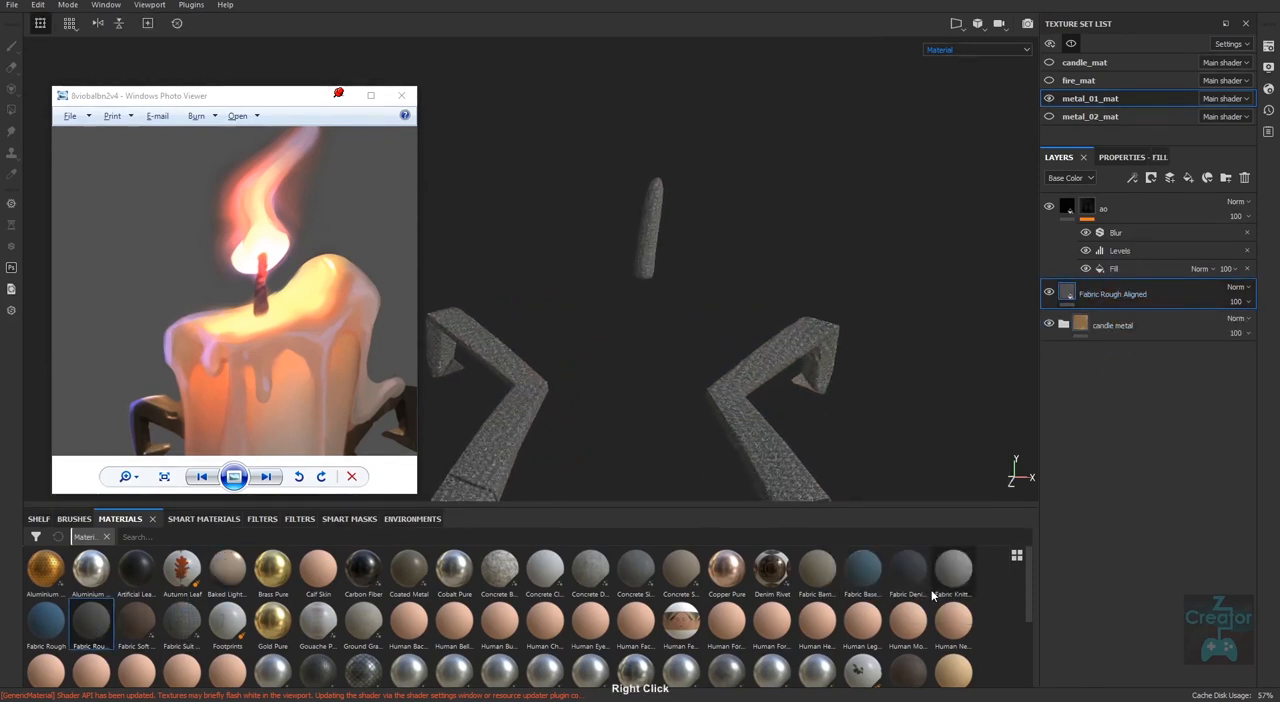
{"action": "middle_click_drag", "start_coordinate": [696, 305], "coordinate": [699, 373], "text": "alt"}
{"action": "right_click_drag", "start_coordinate": [699, 373], "coordinate": [812, 482], "text": "alt"}
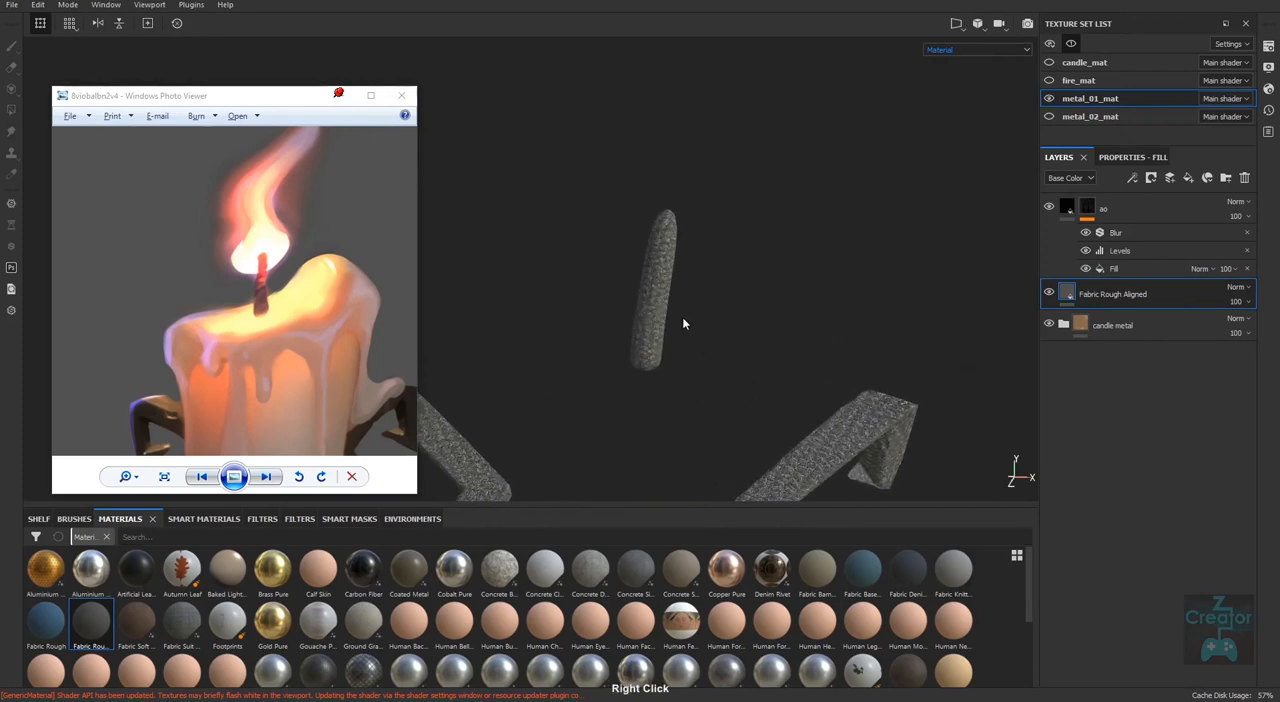
{"action": "left_click_drag", "start_coordinate": [684, 323], "coordinate": [691, 397], "text": "alt"}
{"action": "right_click_drag", "start_coordinate": [691, 397], "coordinate": [684, 388], "text": "alt"}
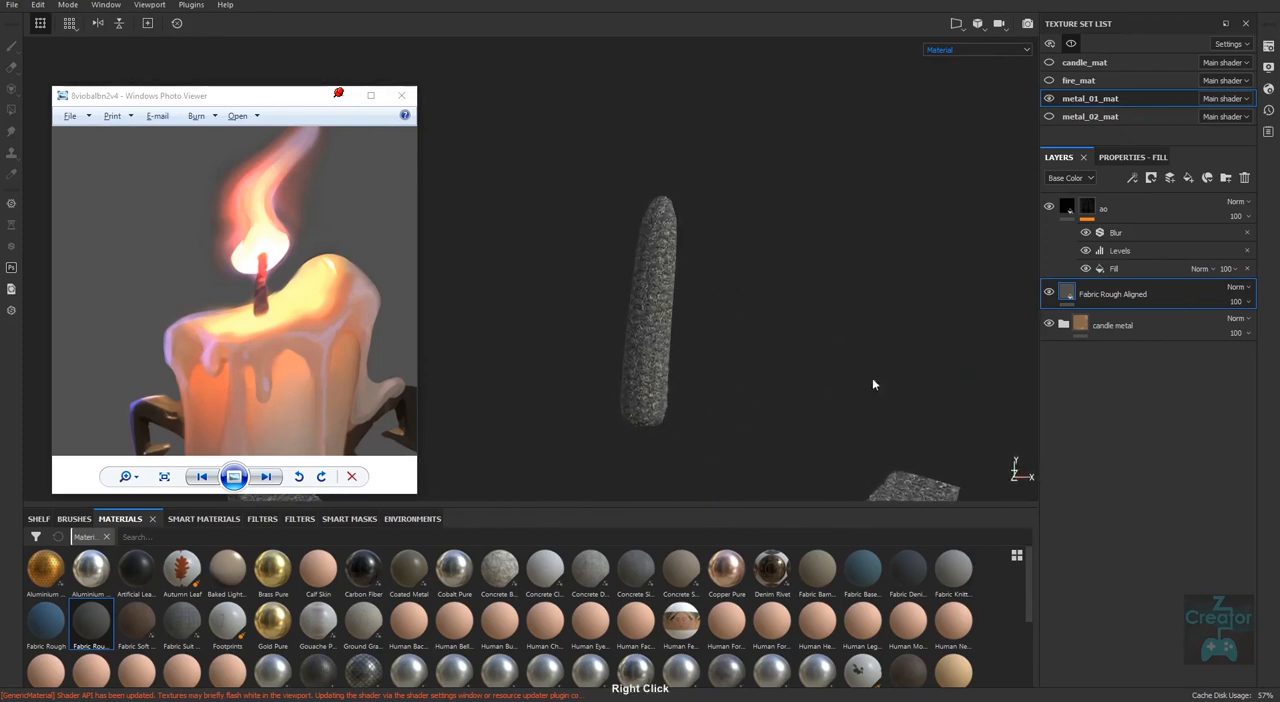
{"action": "left_click", "coordinate": [1118, 160]}
{"action": "left_click", "coordinate": [1107, 378]}
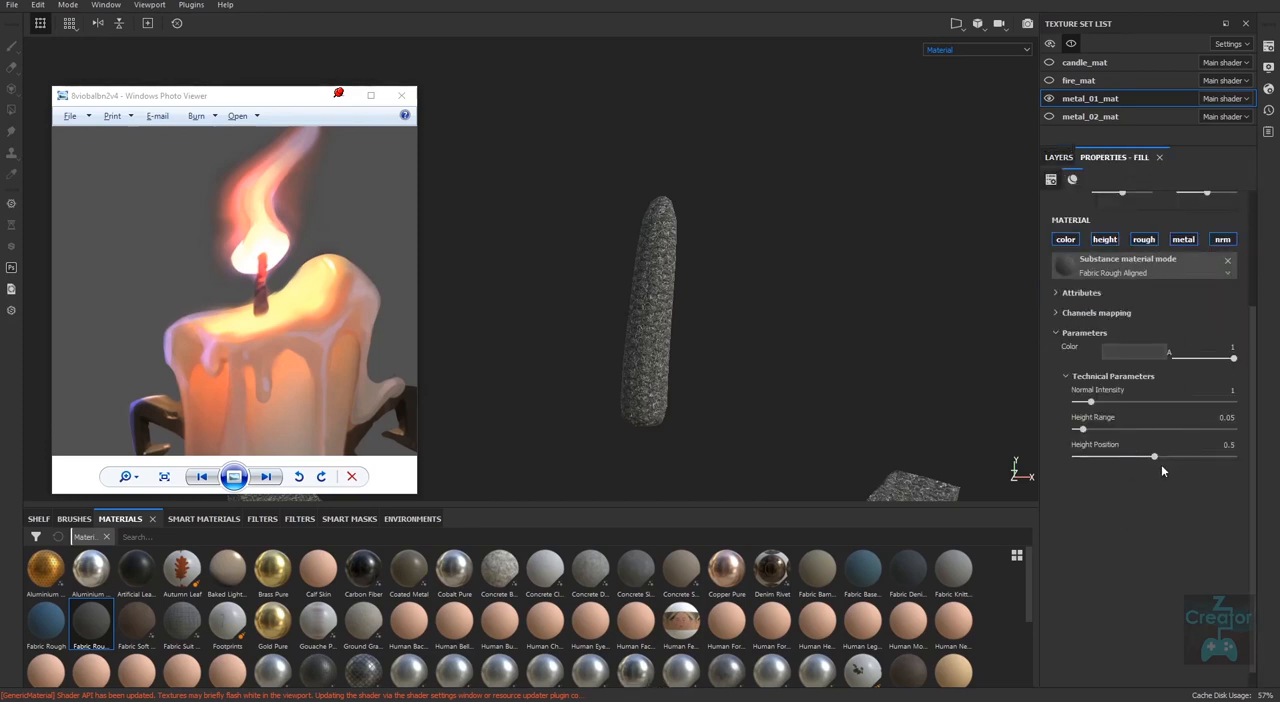
{"action": "left_click_drag", "start_coordinate": [1084, 429], "coordinate": [1189, 461]}
Inspect the wick in the Normal+Height+Mesh display, then return to the Material display.
{"action": "left_click", "coordinate": [1006, 50]}
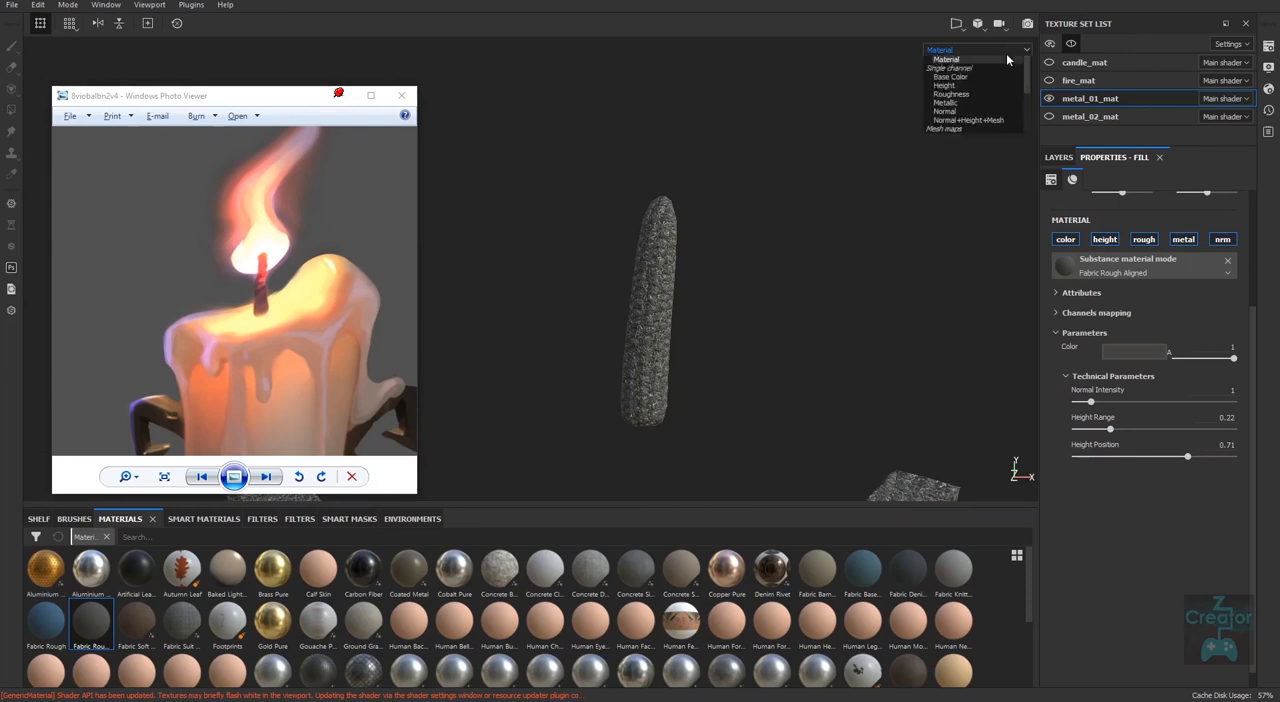
{"action": "left_click", "coordinate": [976, 110]}
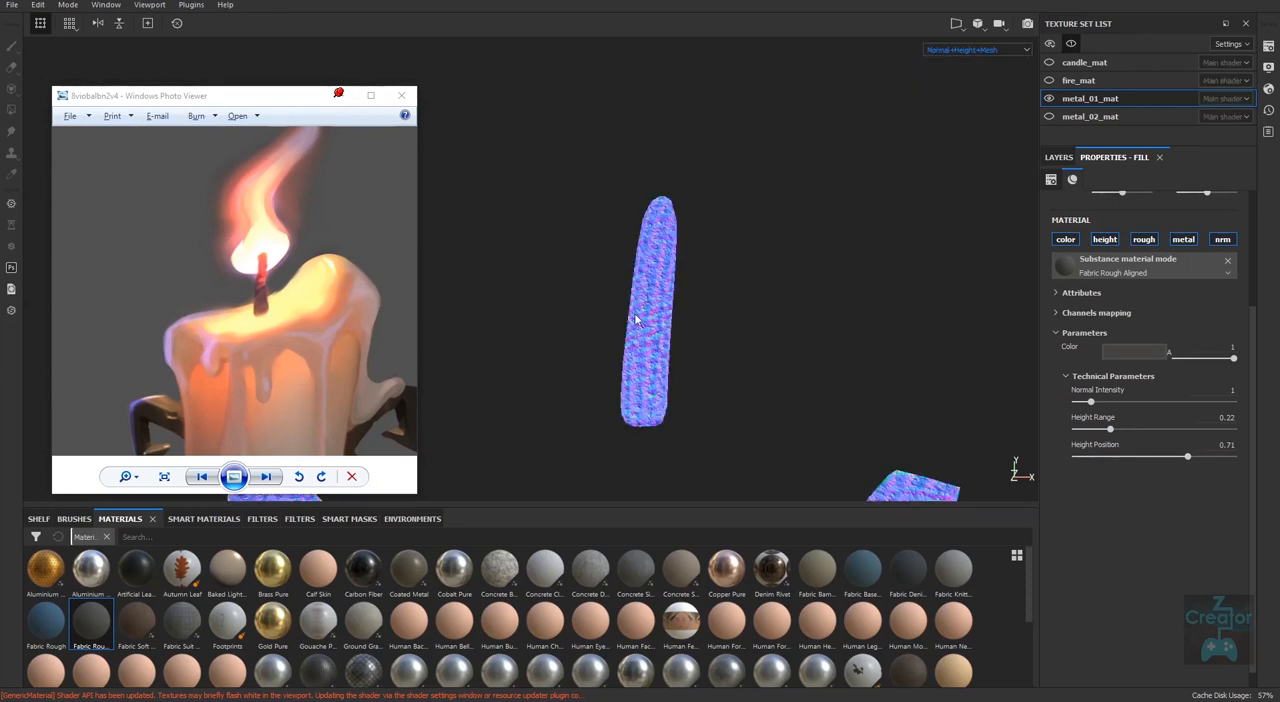
{"action": "key", "text": "m"}
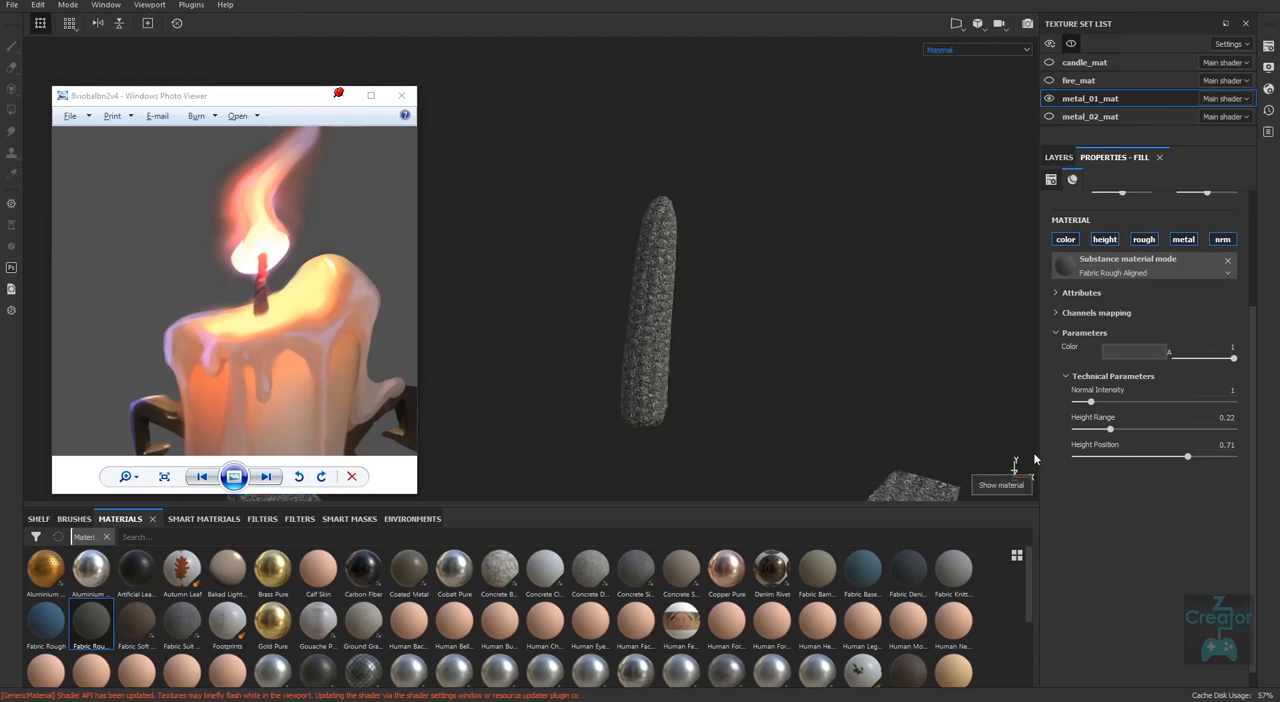
Add a black mask to the Fabric Rough Aligned layer.
{"action": "left_click", "coordinate": [1059, 157]}
{"action": "right_click_drag", "start_coordinate": [817, 375], "coordinate": [478, 375]}
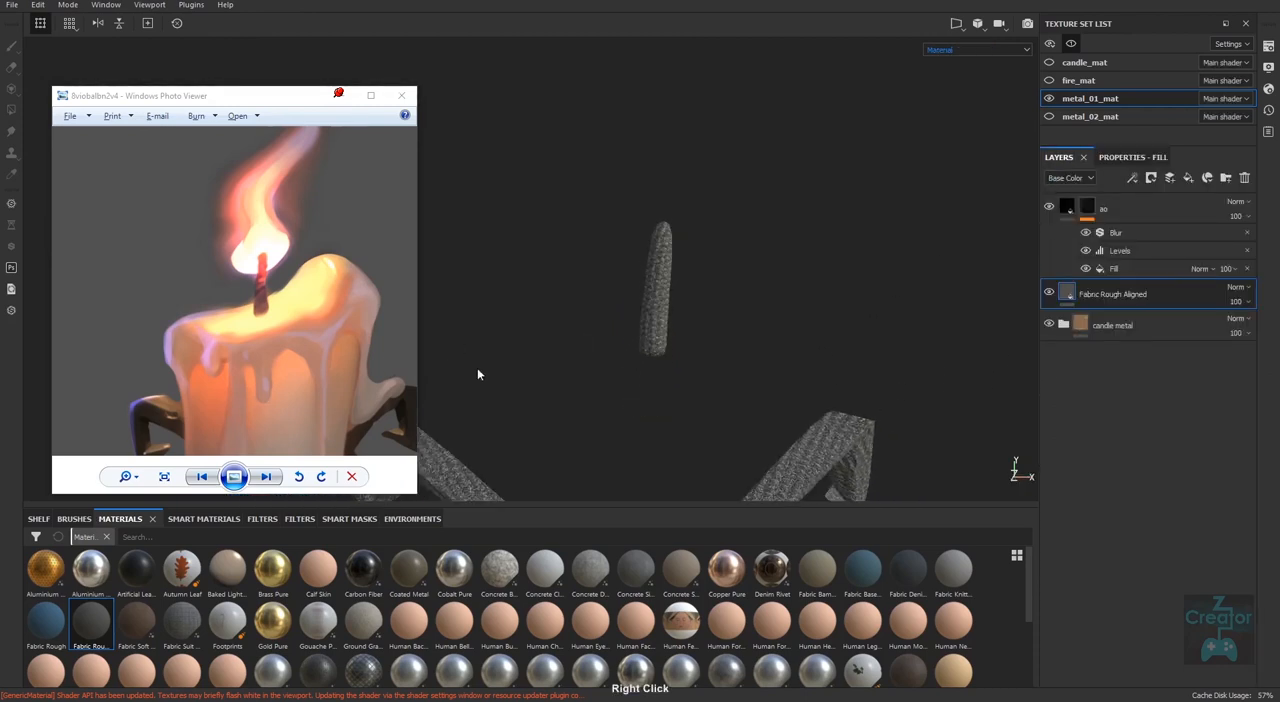
{"action": "right_click_drag", "start_coordinate": [961, 381], "coordinate": [351, 460], "text": "alt"}
{"action": "middle_click_drag", "start_coordinate": [857, 385], "coordinate": [838, 245], "text": "alt"}
{"action": "right_click_drag", "start_coordinate": [838, 245], "coordinate": [758, 407], "text": "alt"}
{"action": "right_click", "coordinate": [1100, 292]}
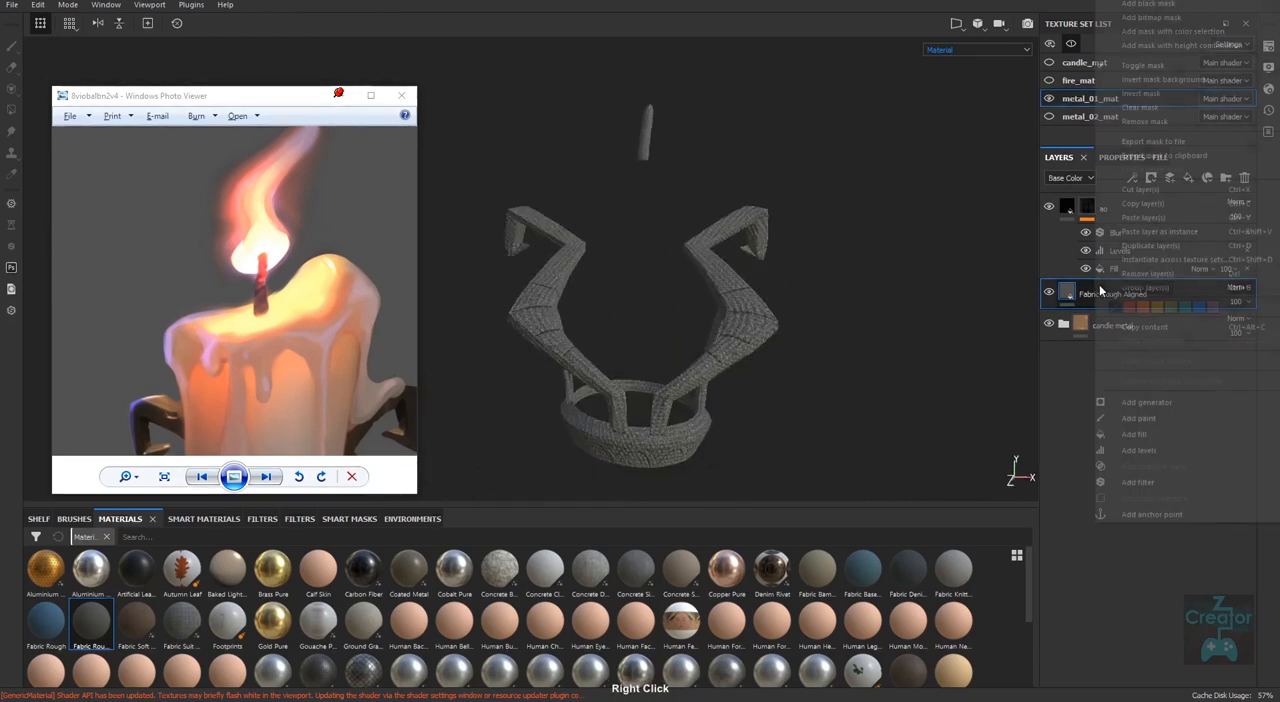
{"action": "left_click", "coordinate": [1158, 5]}
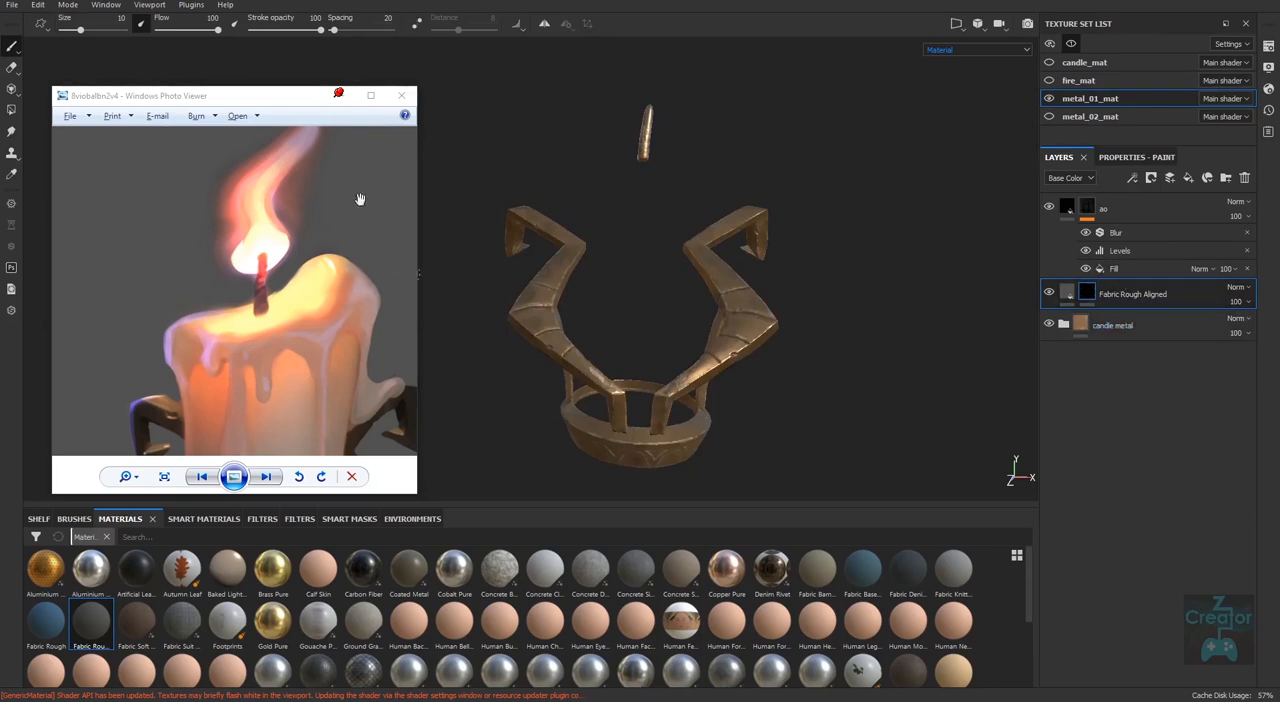
Put the reference image away and activate Polygon Fill for the Fabric Rough Aligned mask.
{"action": "left_click_drag", "start_coordinate": [274, 103], "coordinate": [639, 354]}
{"action": "left_click", "coordinate": [703, 343]}
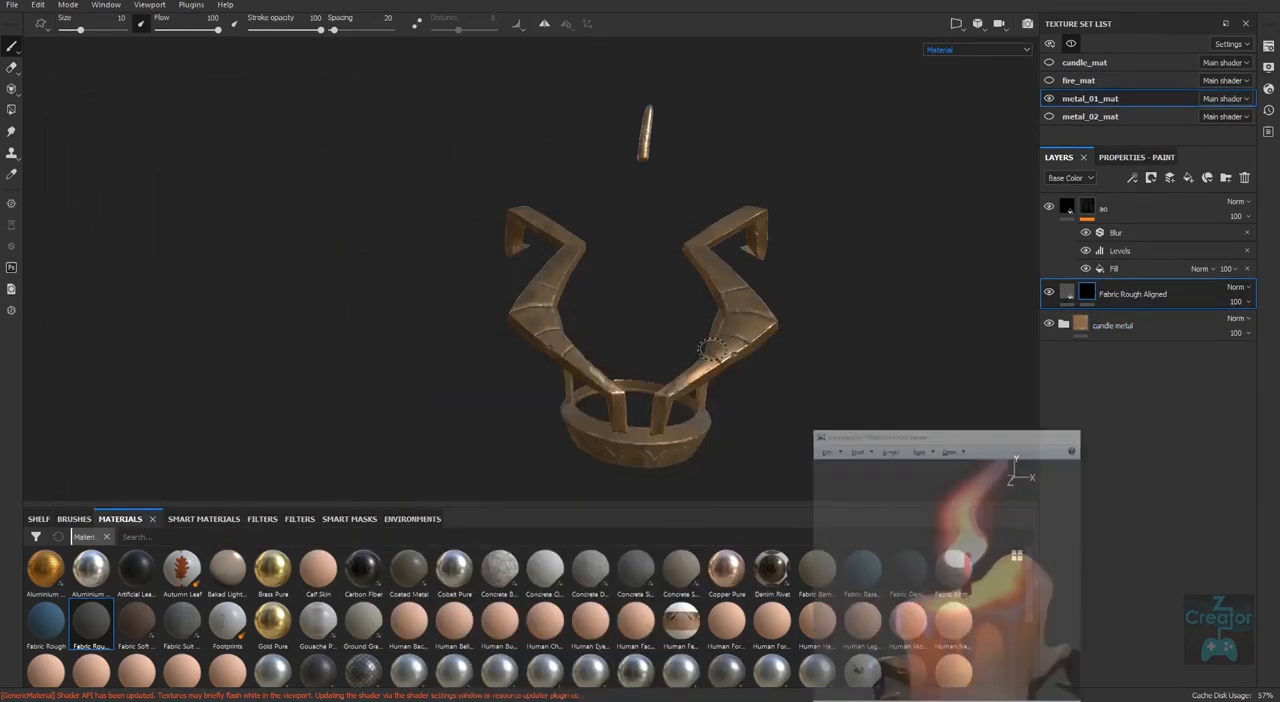
{"action": "left_click", "coordinate": [12, 112]}
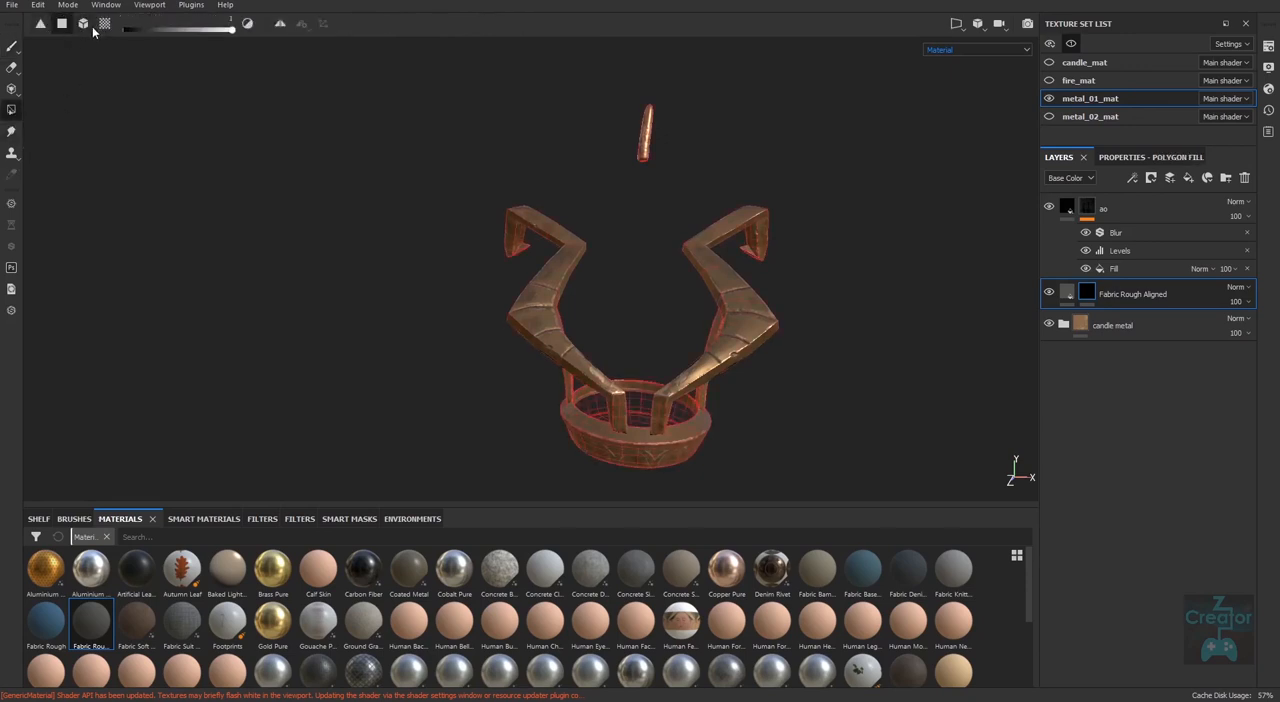
{"action": "left_click", "coordinate": [40, 26]}
{"action": "right_click_drag", "start_coordinate": [635, 320], "coordinate": [637, 310], "text": "alt"}
{"action": "middle_click_drag", "start_coordinate": [637, 310], "coordinate": [586, 343], "text": "alt"}
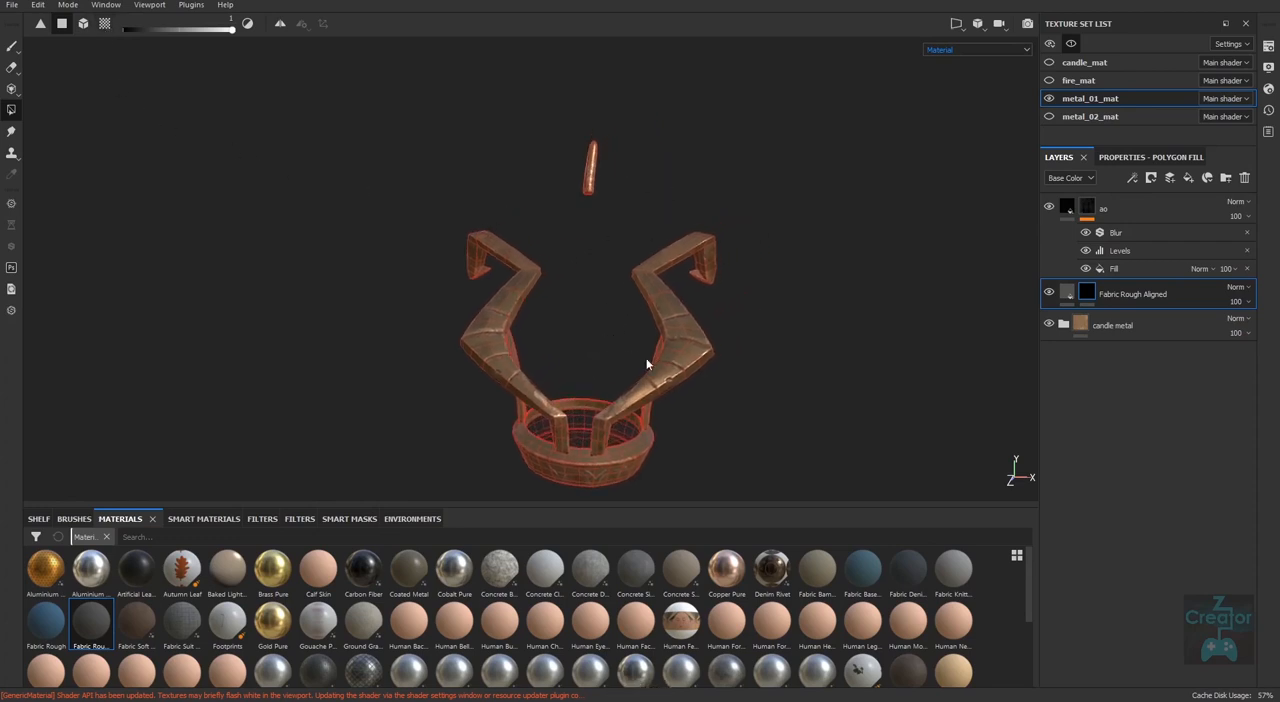
Show the 3D and 2D views side by side and frame the full UV layout next to the metal parts.
{"action": "key", "text": "F1"}
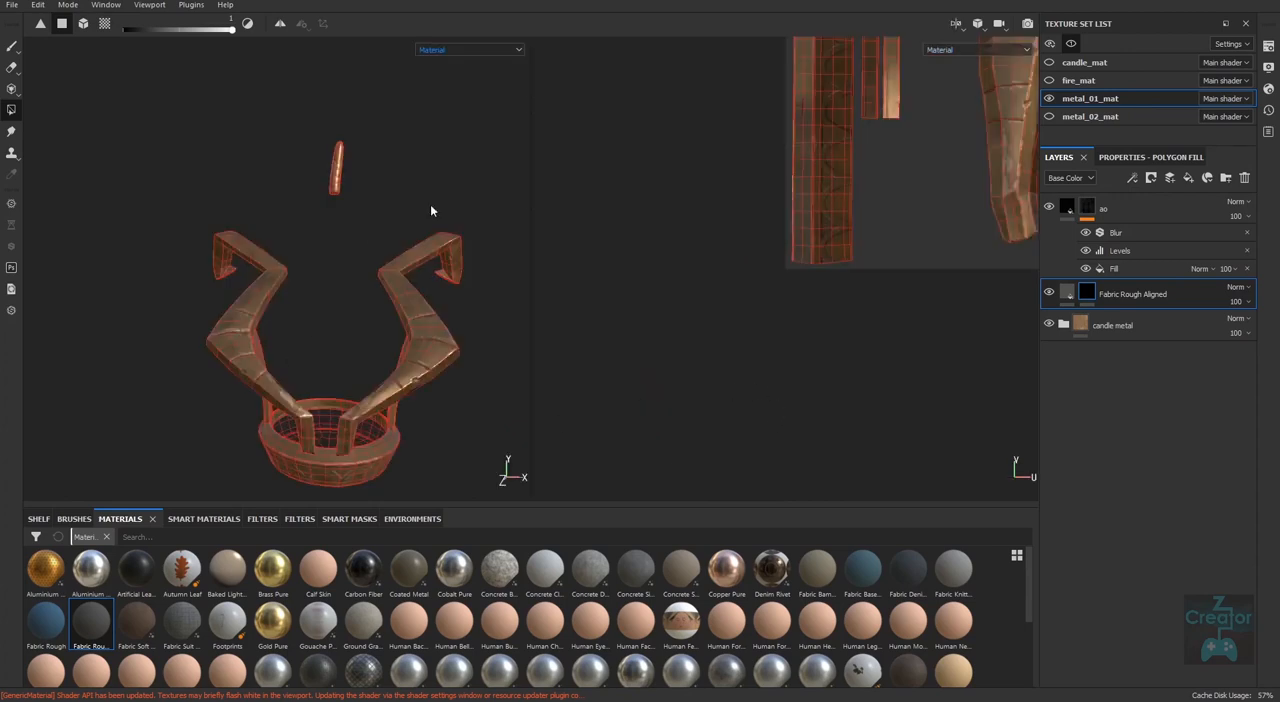
{"action": "middle_click_drag", "start_coordinate": [914, 391], "coordinate": [766, 451]}
{"action": "middle_click_drag", "start_coordinate": [806, 328], "coordinate": [779, 408], "text": "alt"}
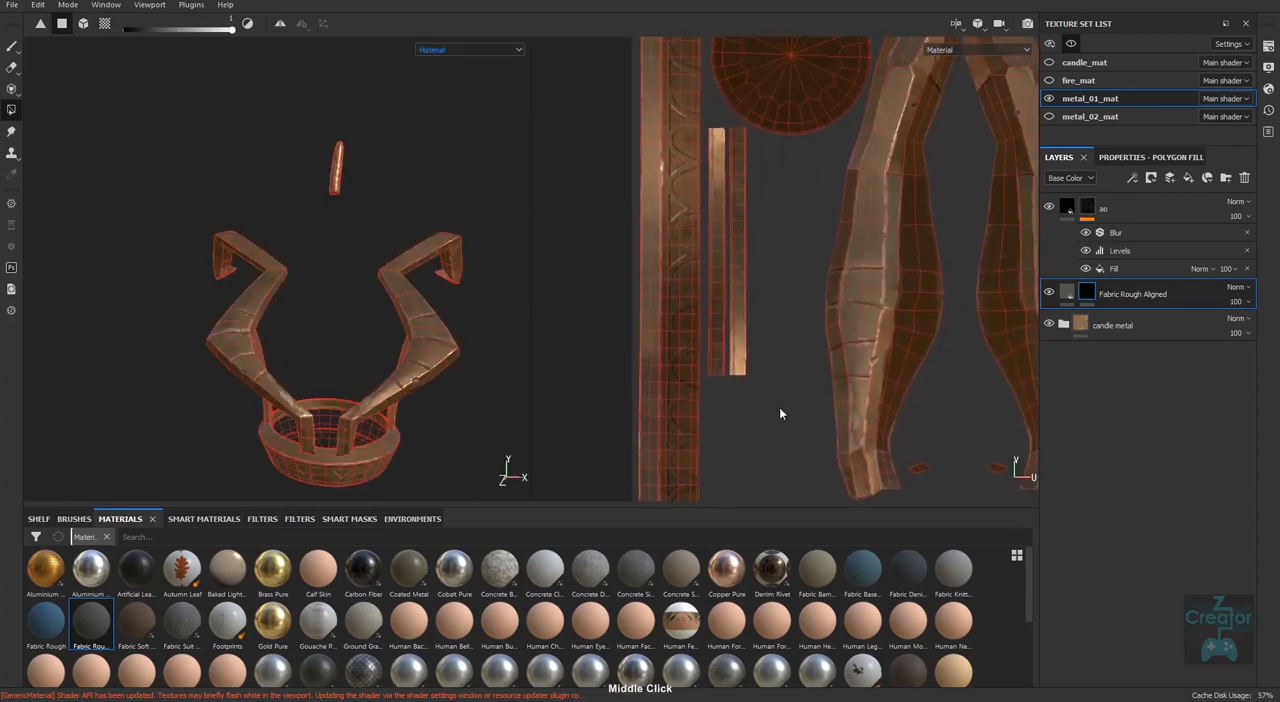
{"action": "right_click_drag", "start_coordinate": [779, 408], "coordinate": [645, 328], "text": "alt"}
{"action": "middle_click_drag", "start_coordinate": [817, 302], "coordinate": [732, 300], "text": "alt"}
{"action": "right_click_drag", "start_coordinate": [732, 300], "coordinate": [700, 311], "text": "alt"}
{"action": "middle_click_drag", "start_coordinate": [303, 403], "coordinate": [280, 337], "text": "alt"}
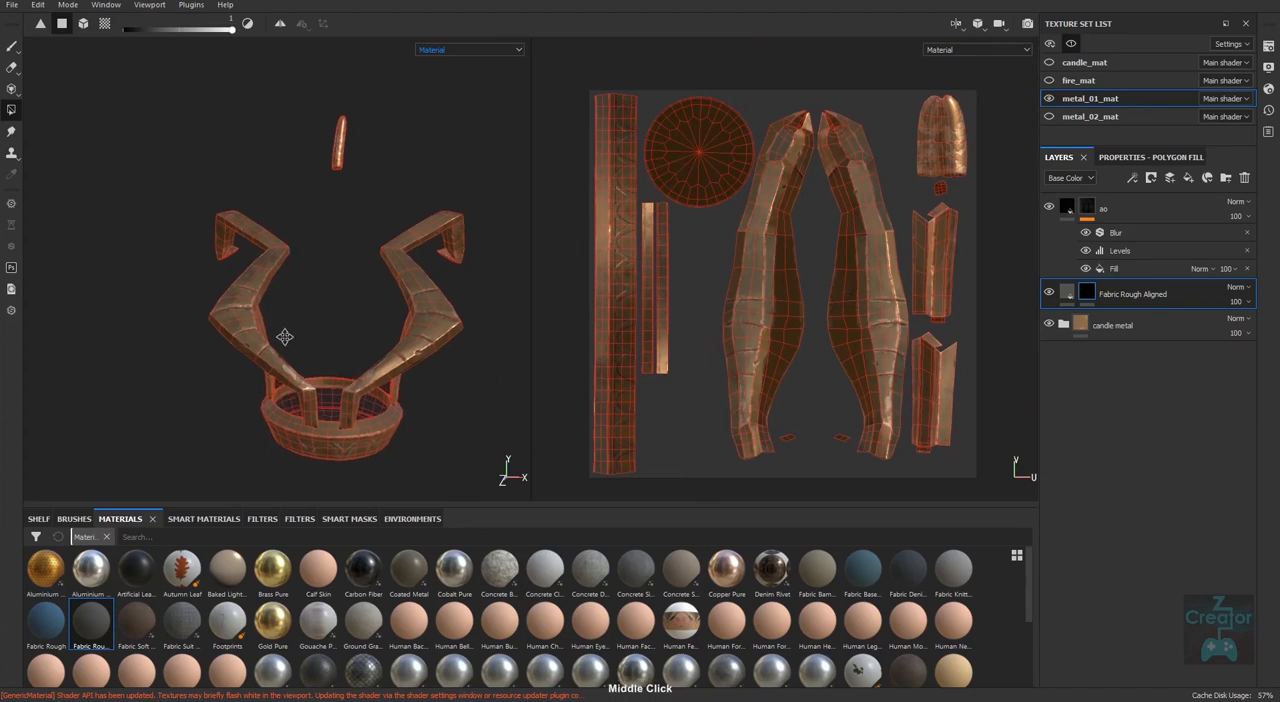
{"action": "left_click", "coordinate": [971, 25]}
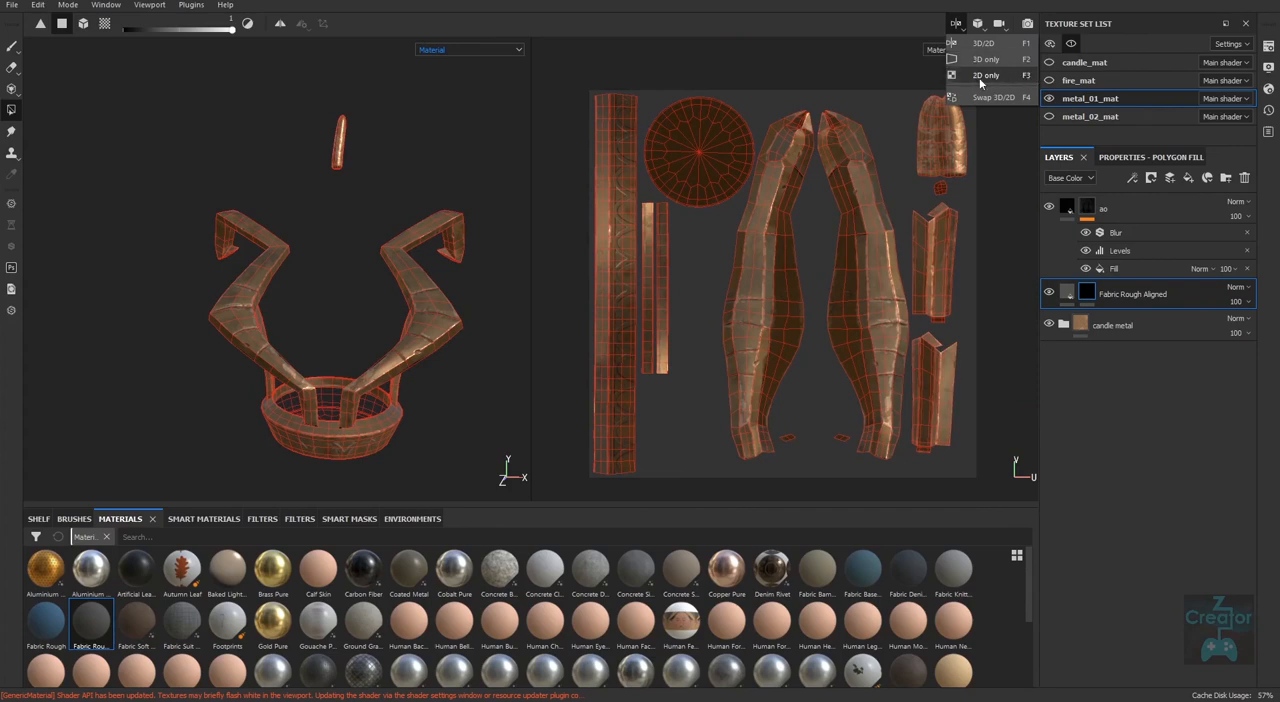
{"action": "left_click", "coordinate": [997, 330]}
Fill the wick's UV island white in the Fabric Rough Aligned mask using UV chunk fill.
{"action": "middle_click_drag", "start_coordinate": [882, 232], "coordinate": [775, 314], "text": "alt"}
{"action": "right_click_drag", "start_coordinate": [817, 228], "coordinate": [835, 325], "text": "alt"}
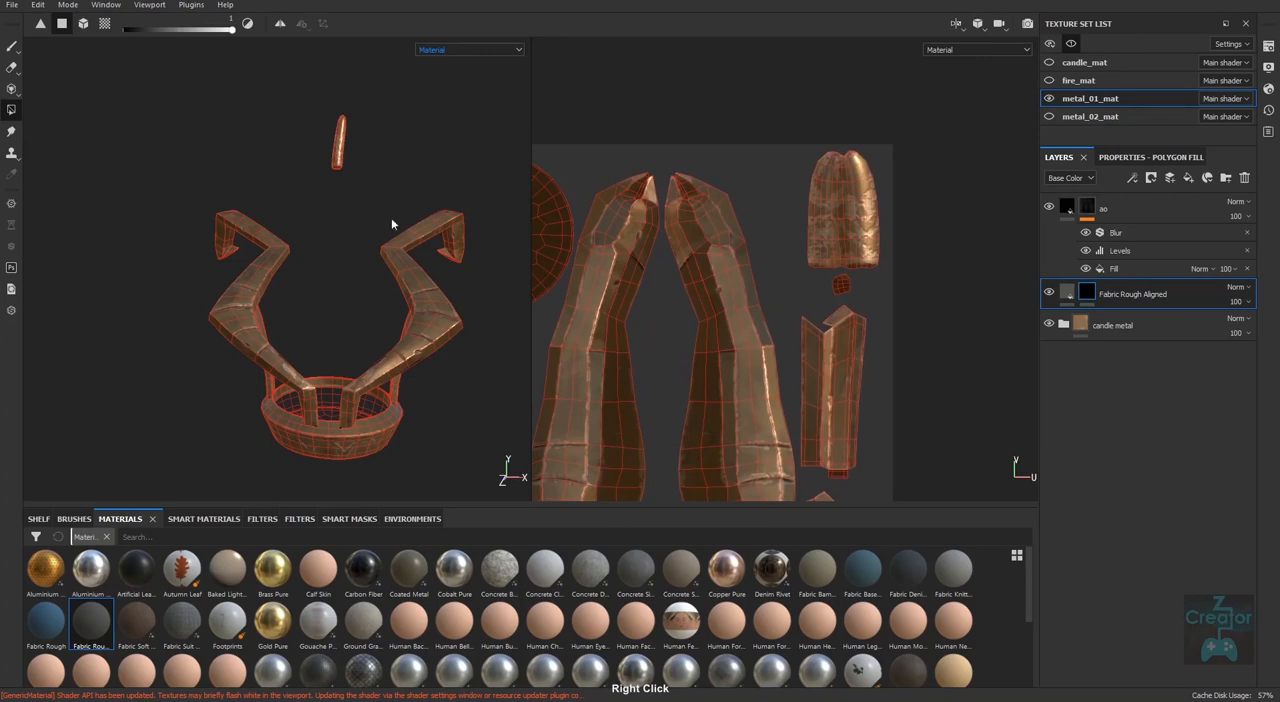
{"action": "left_click", "coordinate": [105, 24]}
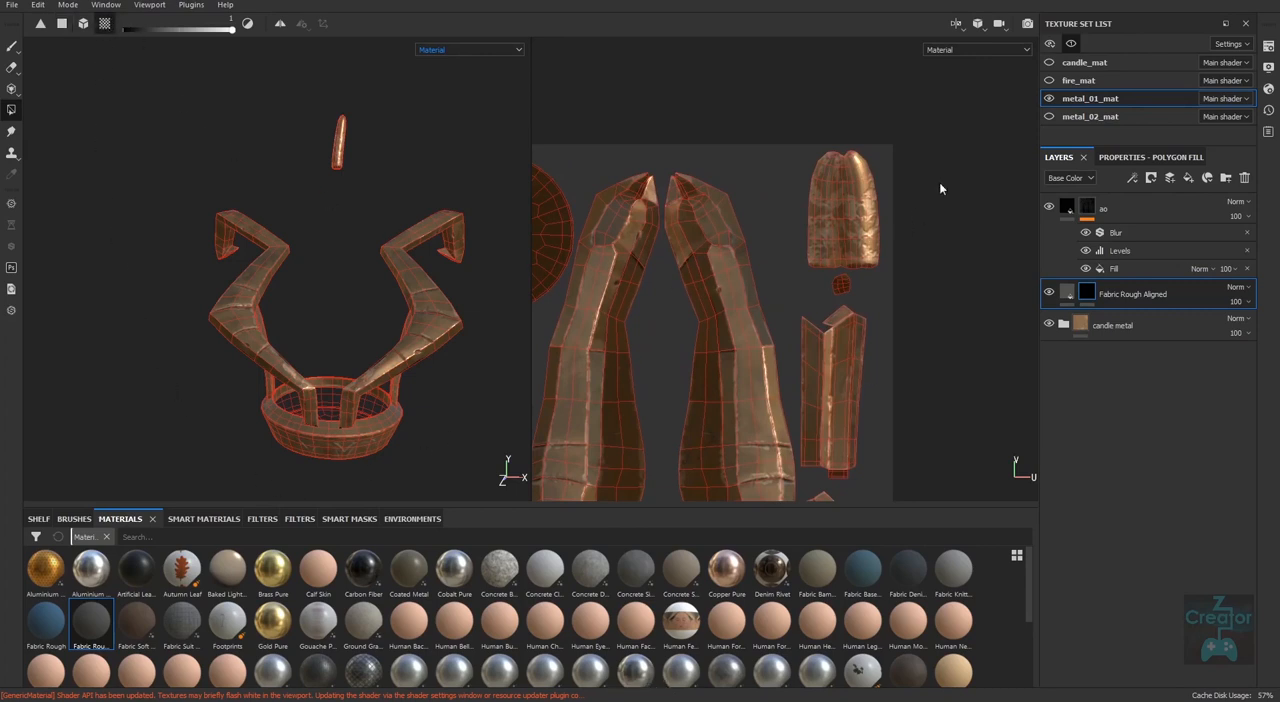
{"action": "left_click", "coordinate": [870, 206]}
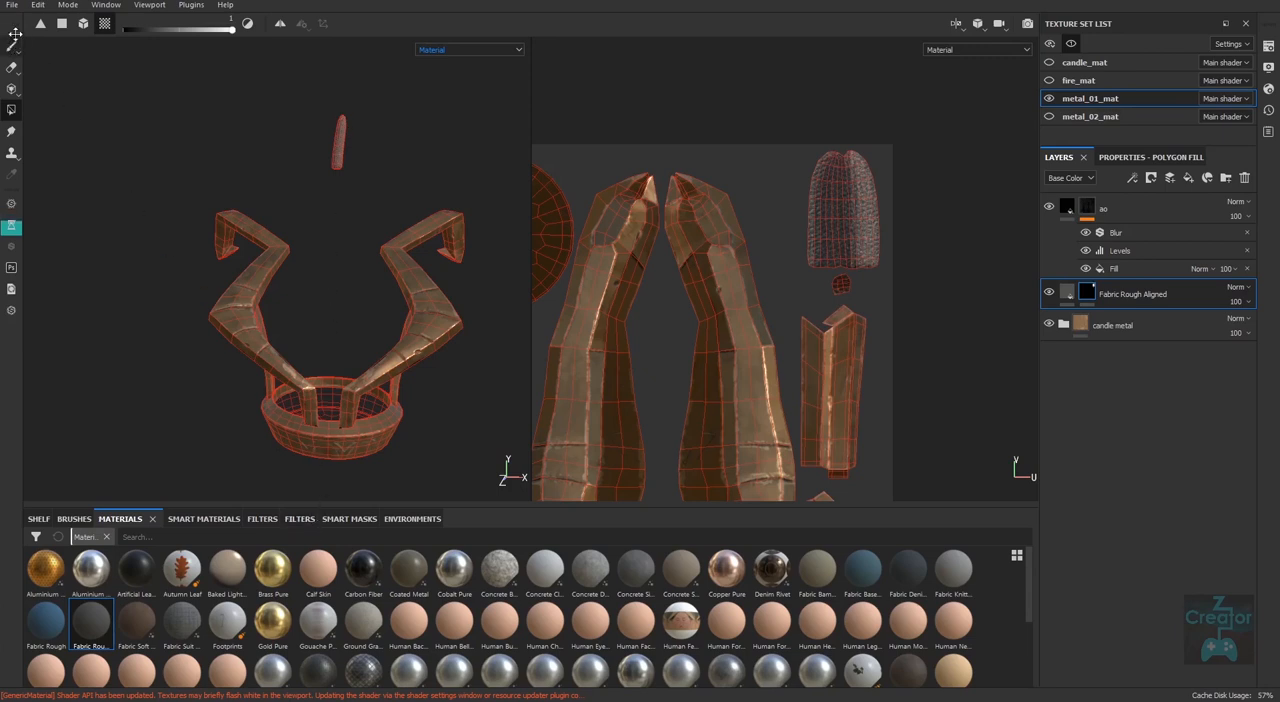
Switch back to the Paint tool and the 3D-only view, with all texture sets shown.
{"action": "left_click", "coordinate": [13, 47]}
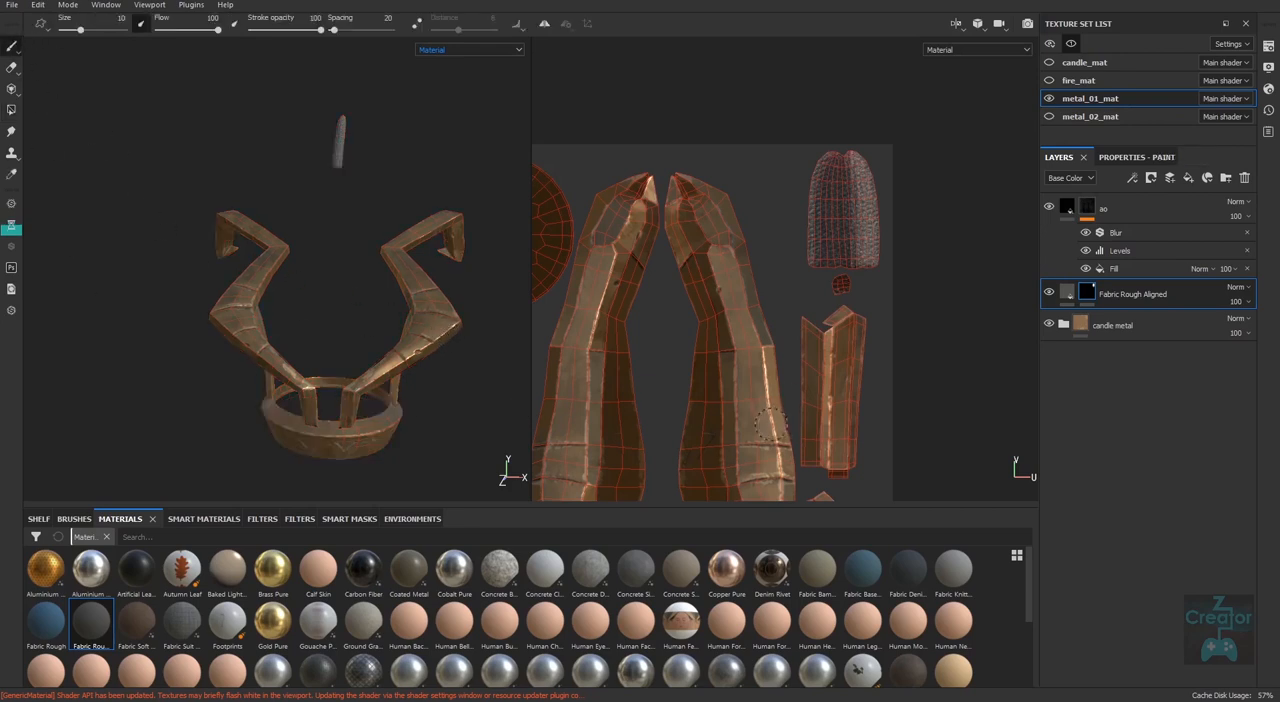
{"action": "middle_click_drag", "start_coordinate": [413, 393], "coordinate": [424, 347], "text": "alt"}
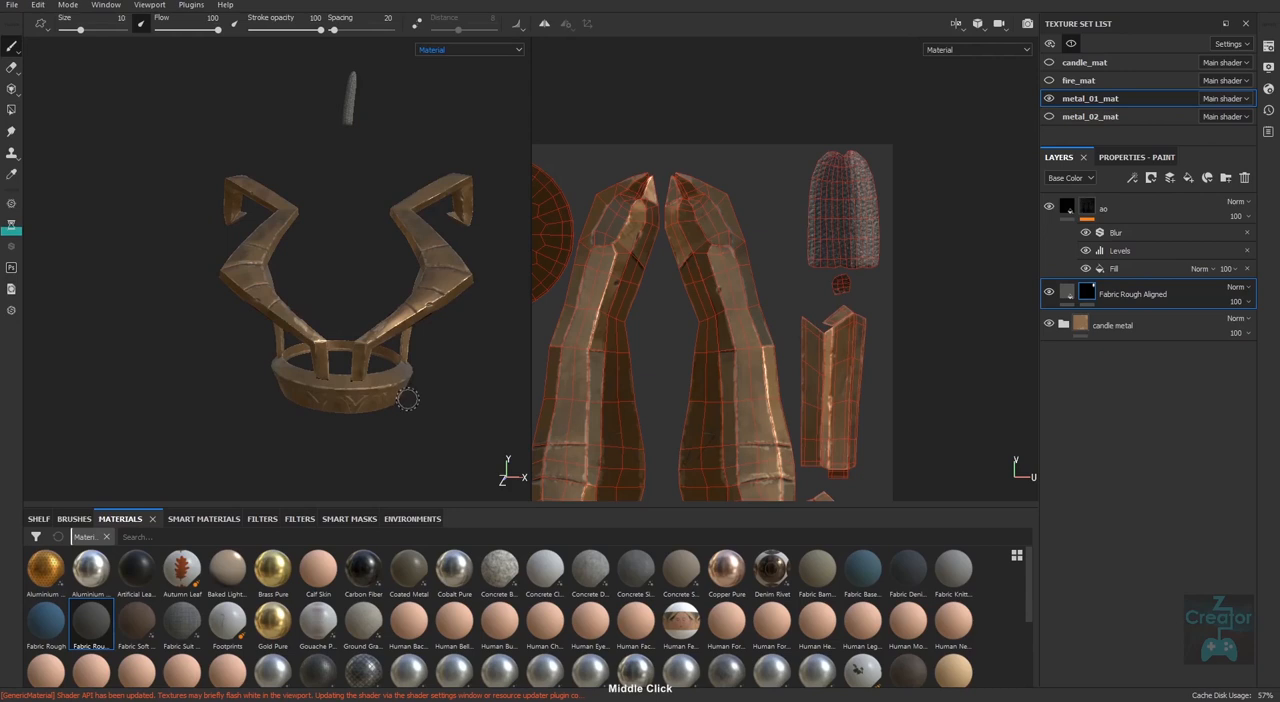
{"action": "key", "text": "F2"}
{"action": "middle_click_drag", "start_coordinate": [711, 403], "coordinate": [769, 405]}
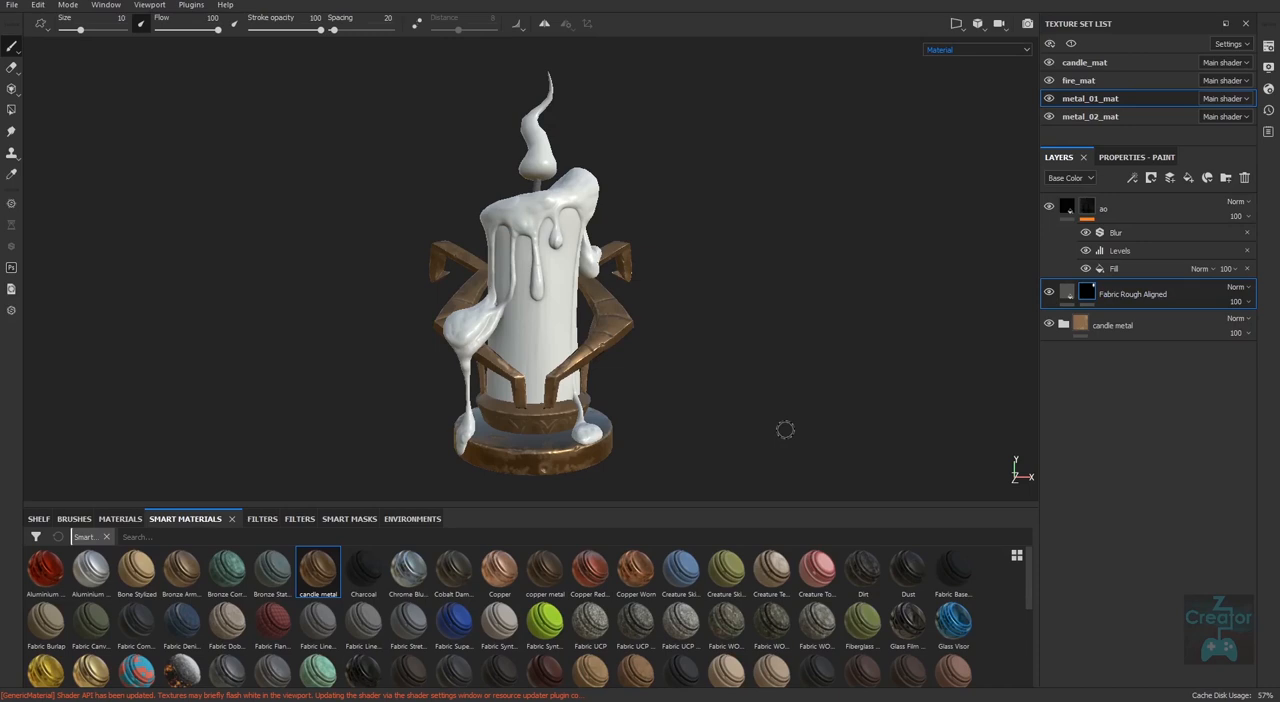
Look up the export options of the candle metal smart material.
{"action": "right_click", "coordinate": [310, 588]}
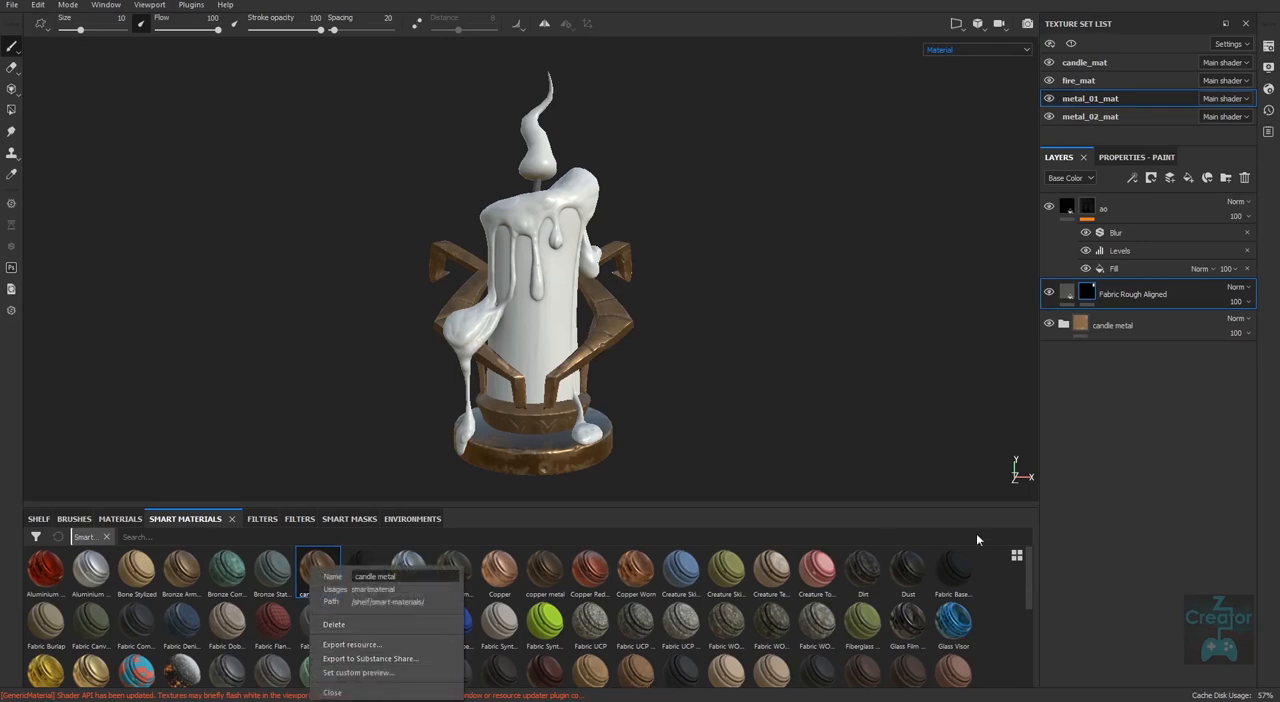
{"action": "left_click", "coordinate": [1105, 564]}
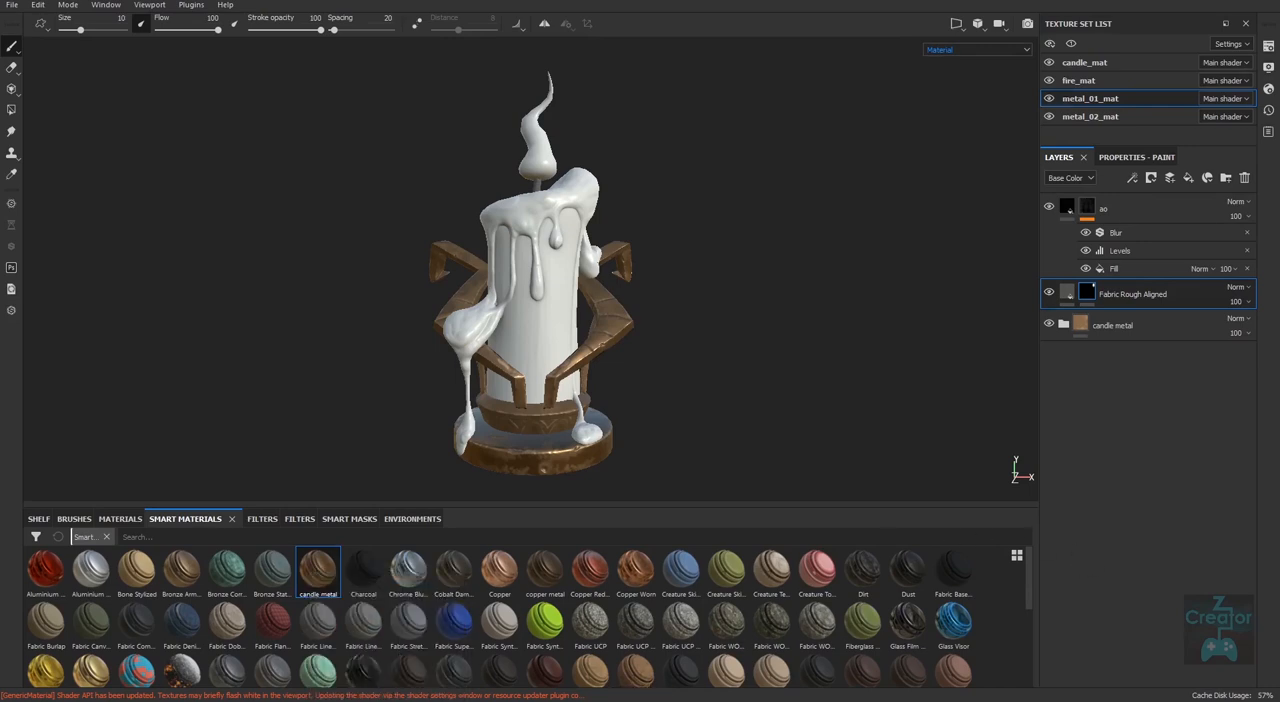